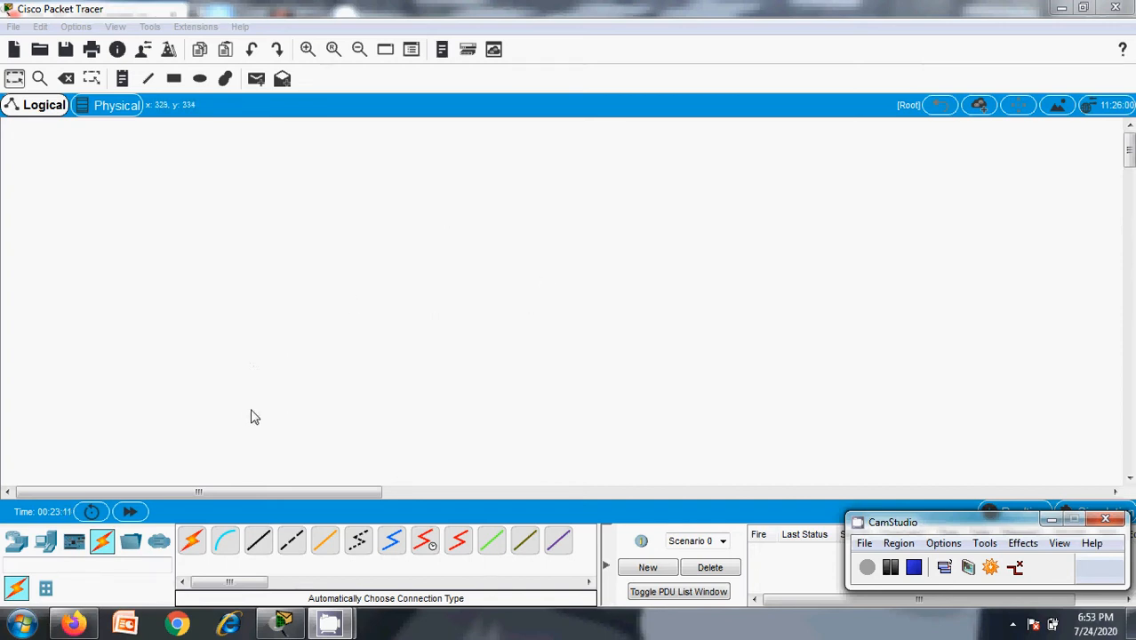
Place three PC end devices in a row across the lower-left area of the workspace
click(46, 544)
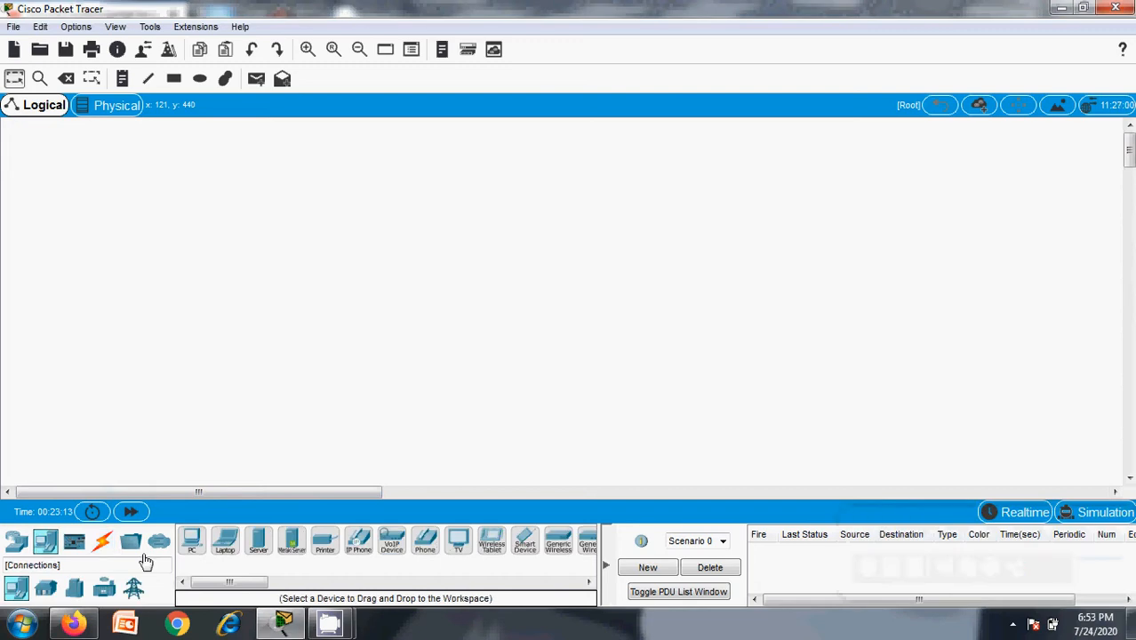
click(191, 540)
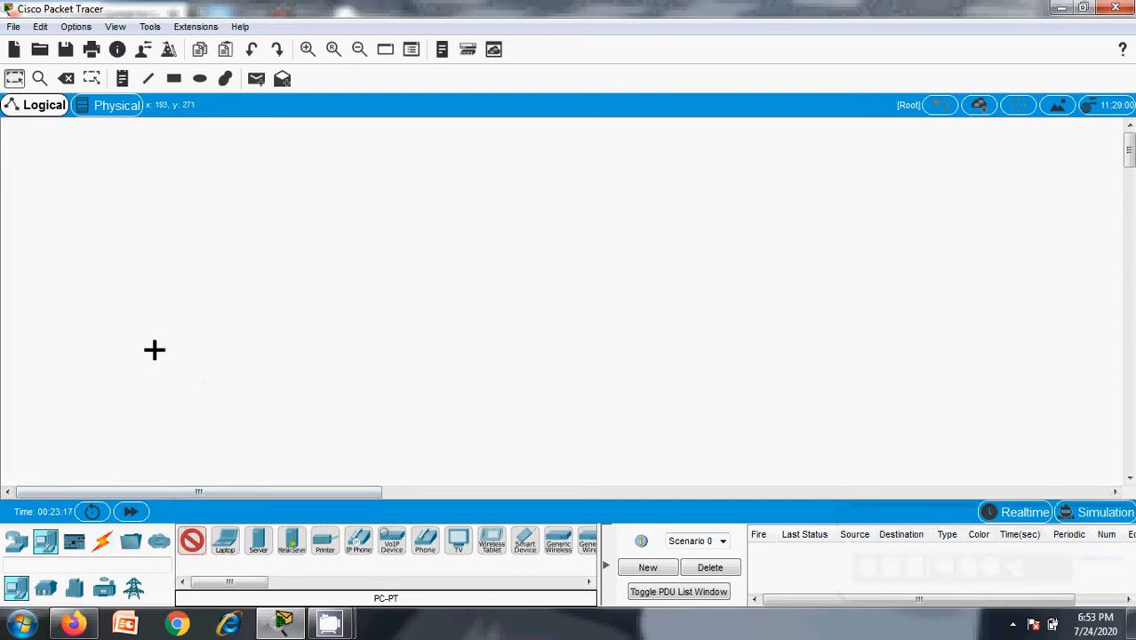
click(220, 381)
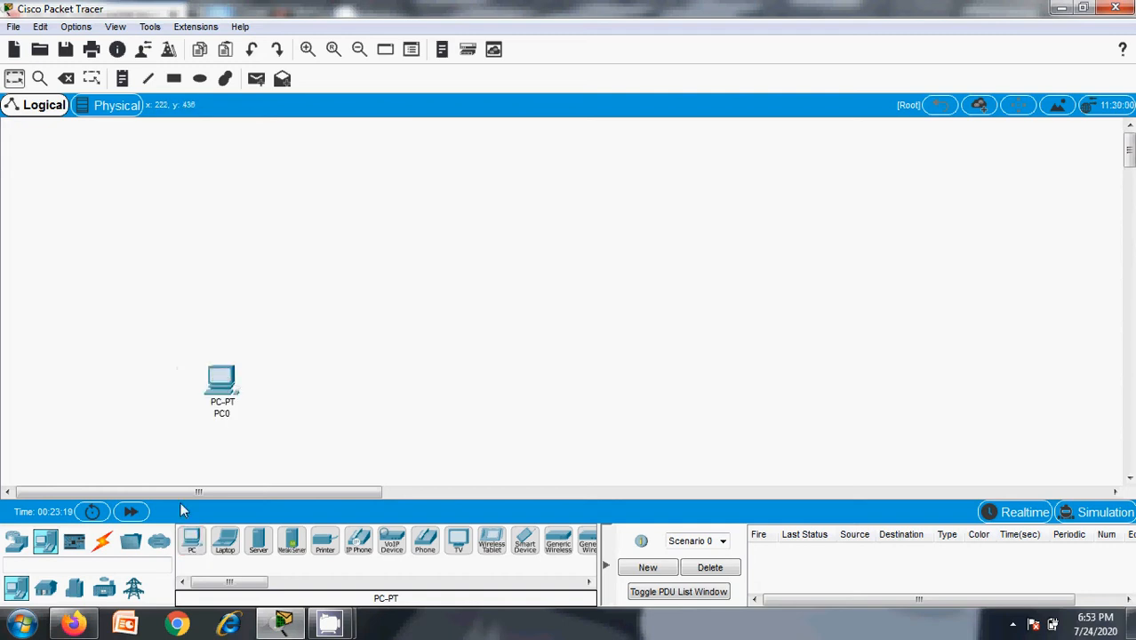
click(301, 383)
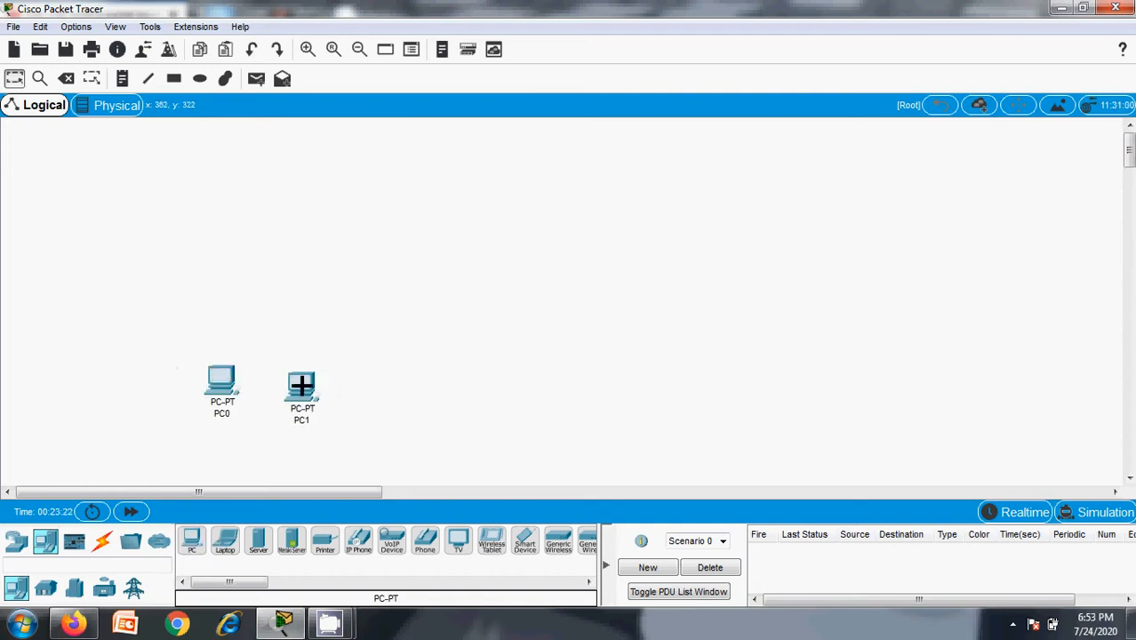
click(193, 543)
click(409, 370)
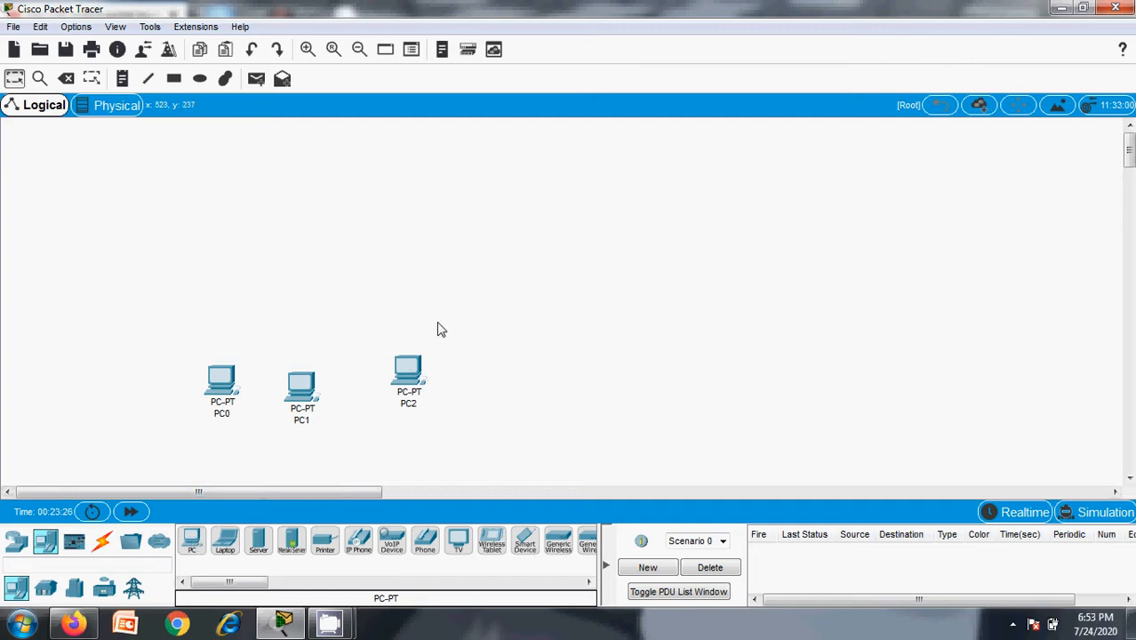
Add three more PCs in a row across the upper-left area of the workspace, above the first three
click(193, 543)
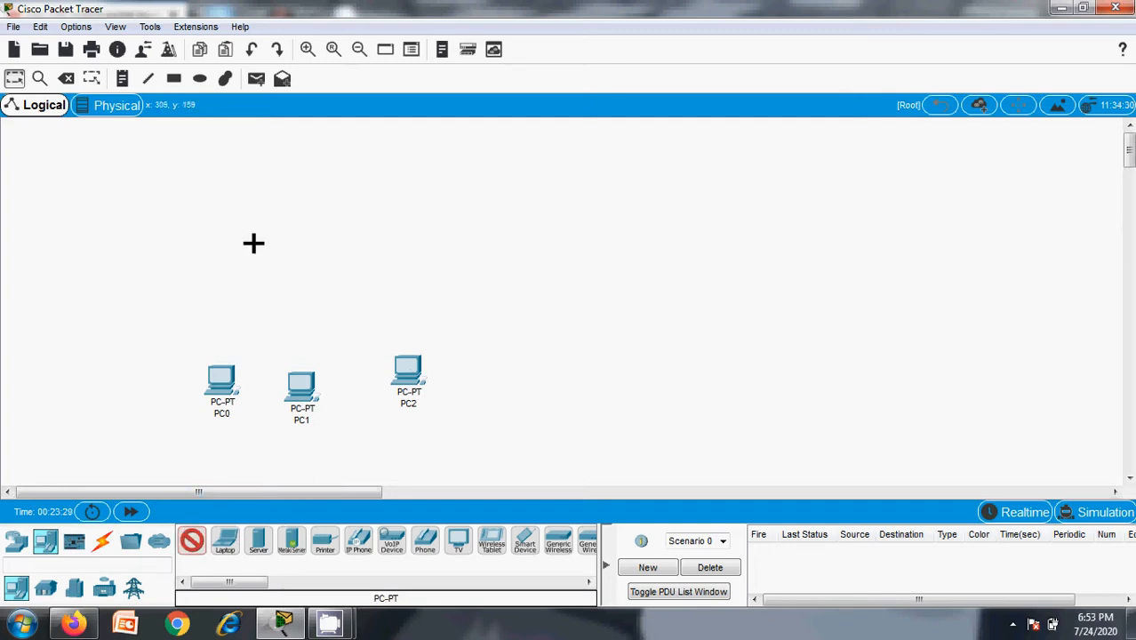
click(219, 169)
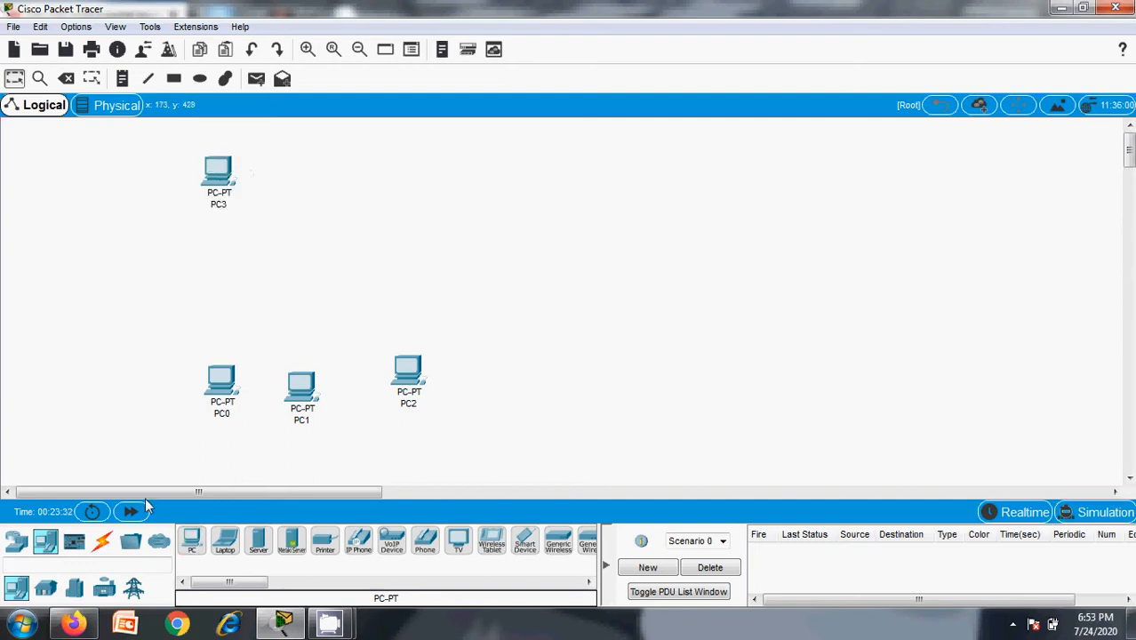
click(193, 543)
click(322, 177)
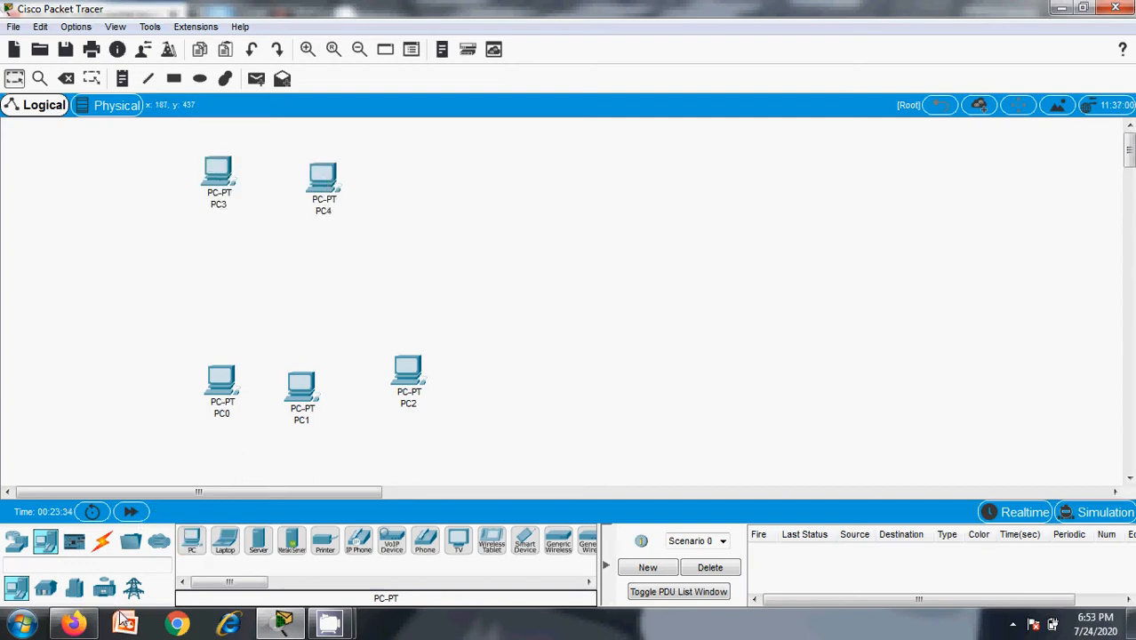
click(193, 543)
click(419, 177)
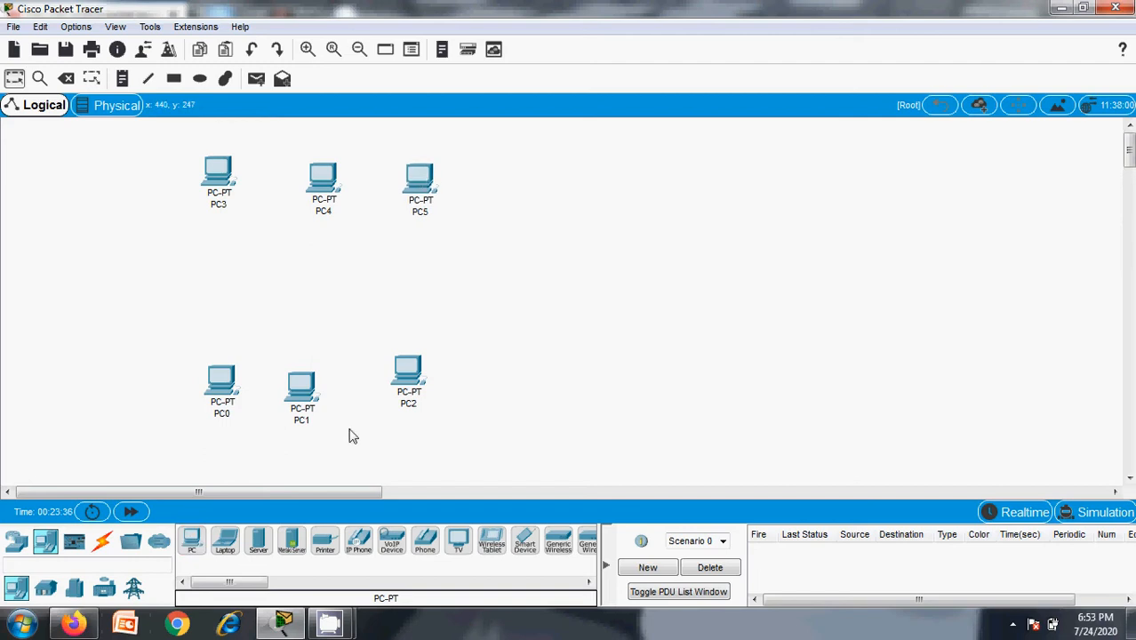
Add a row of three PCs in the upper-right area of the workspace, level with the upper-left group
click(192, 543)
click(686, 193)
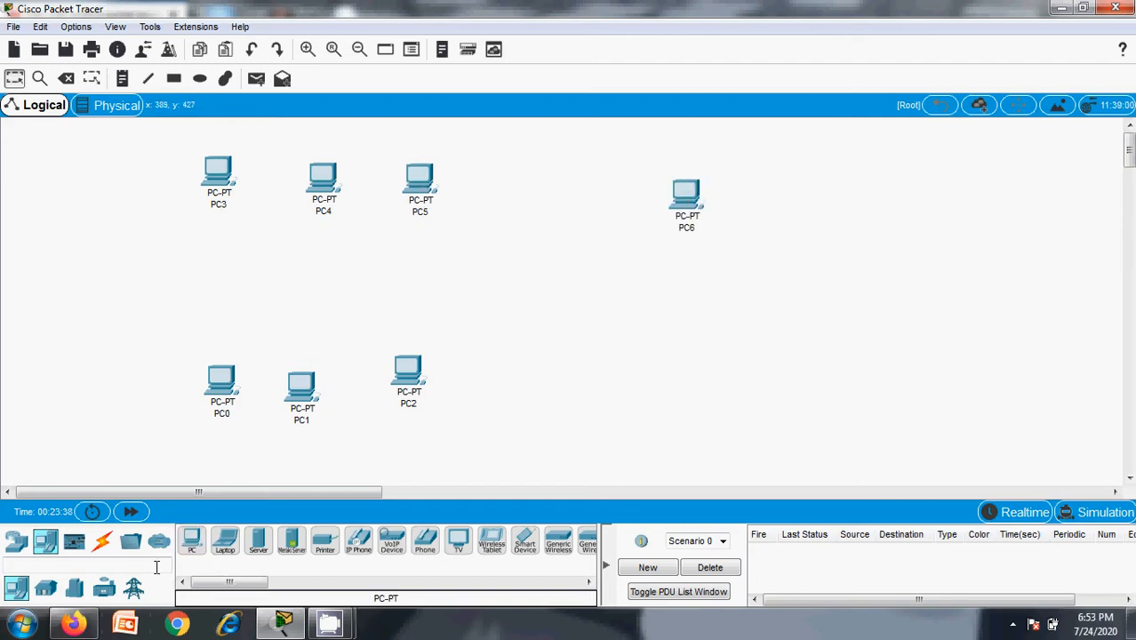
click(193, 543)
click(787, 185)
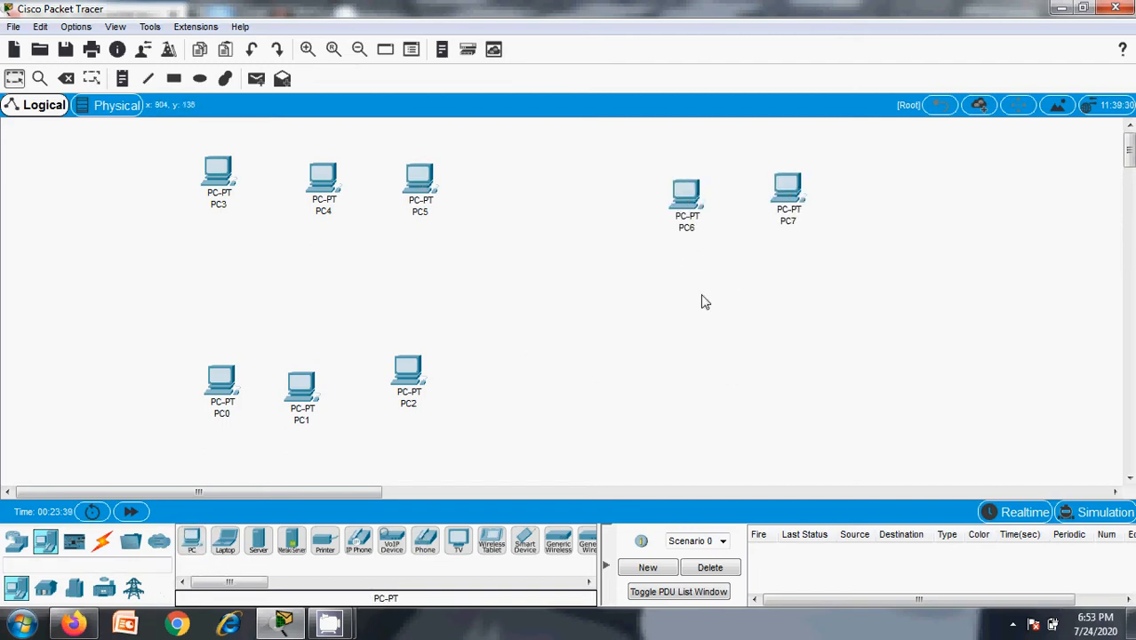
click(193, 543)
click(903, 197)
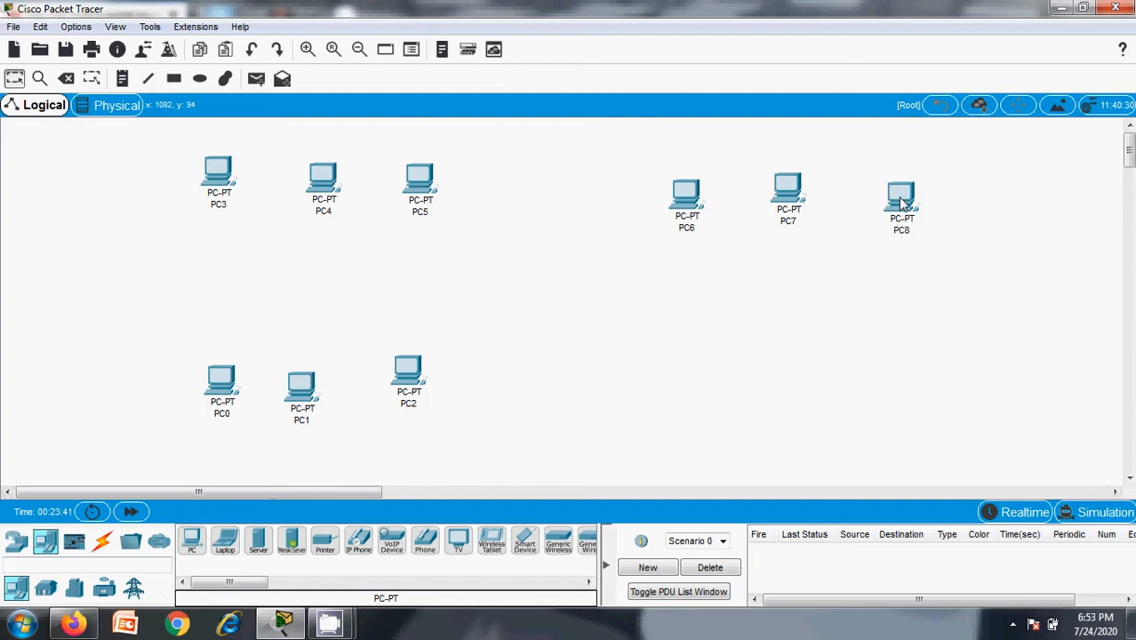
Add a row of three PCs in the lower-right area of the workspace, below the upper-right group
click(193, 543)
click(649, 386)
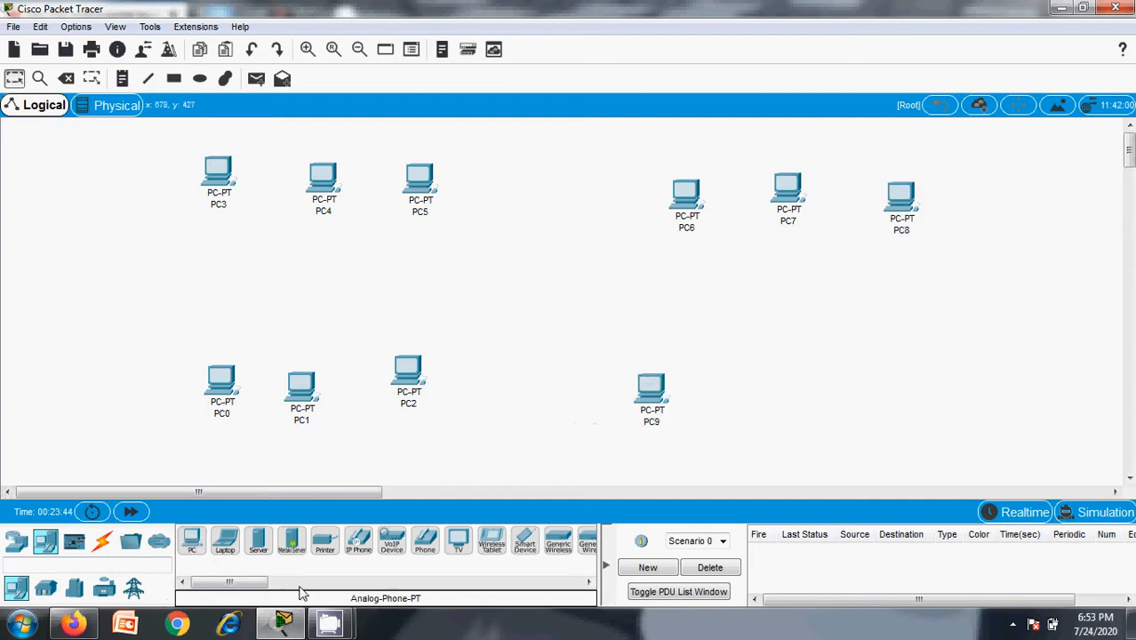
click(193, 543)
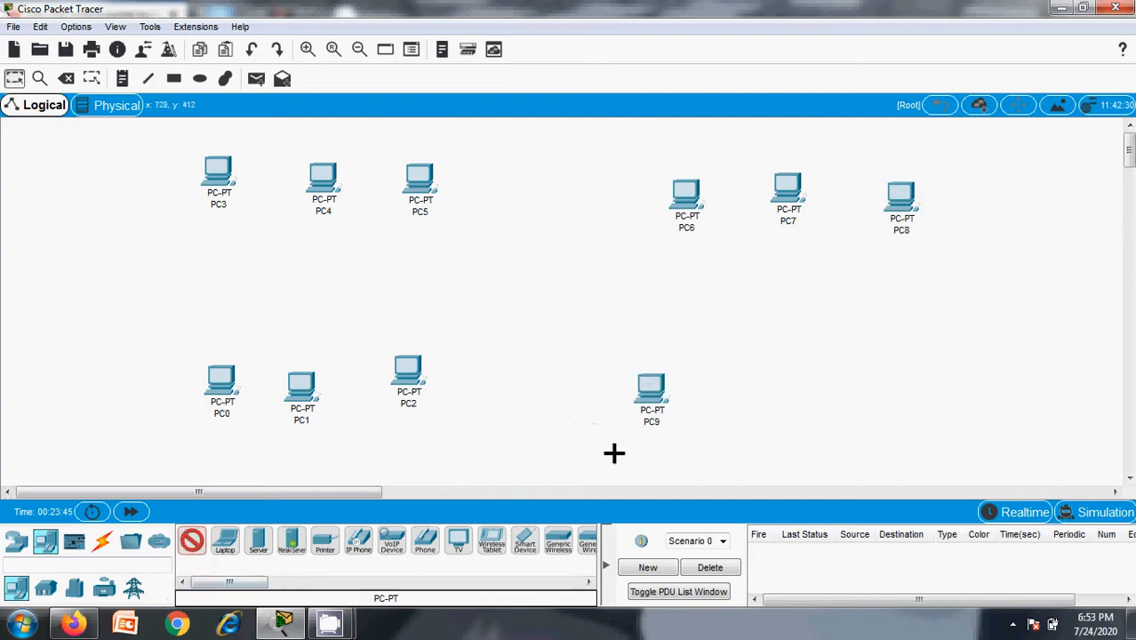
click(739, 385)
click(201, 548)
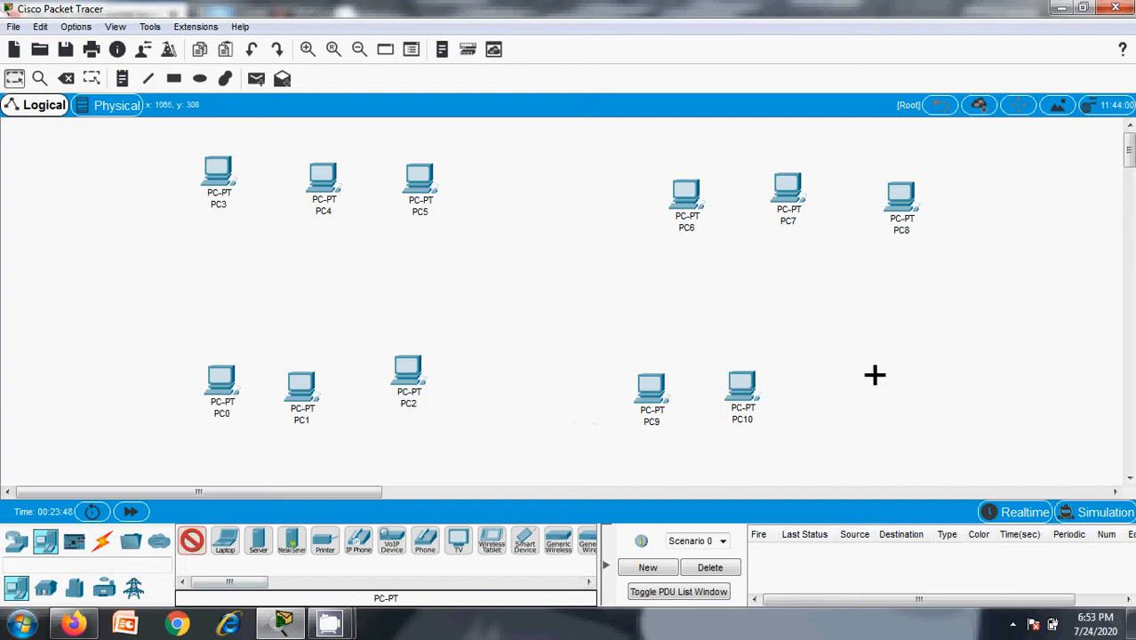
click(816, 385)
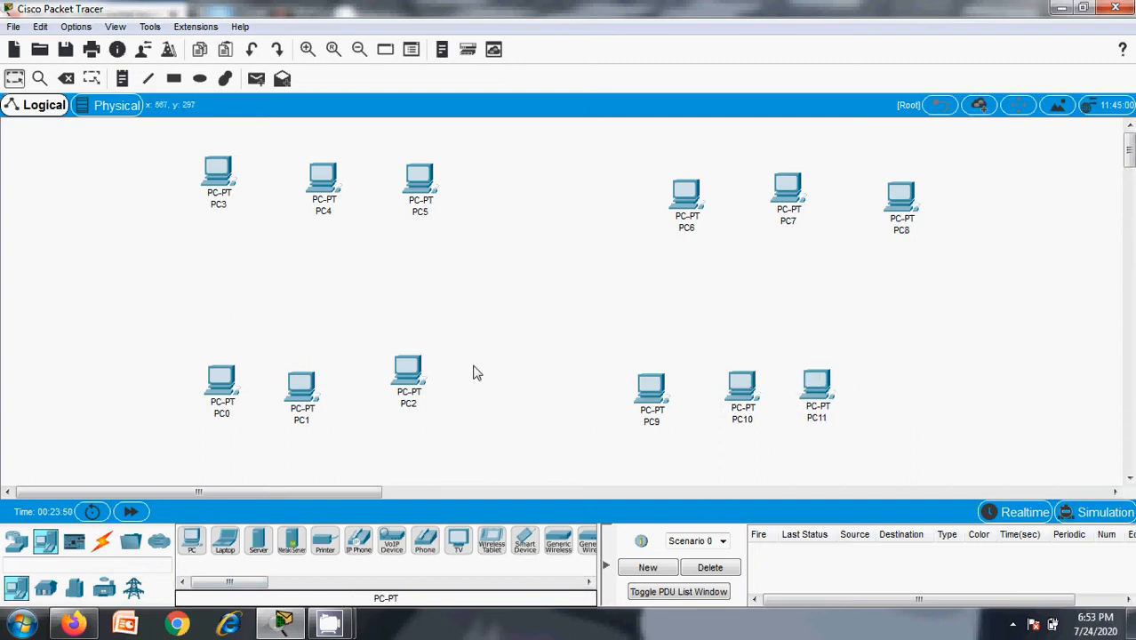
Line up PC0, PC1 and PC2 in an even row and align PC3 with PC4 and PC5
drag(404, 372, 391, 386)
drag(227, 397, 229, 404)
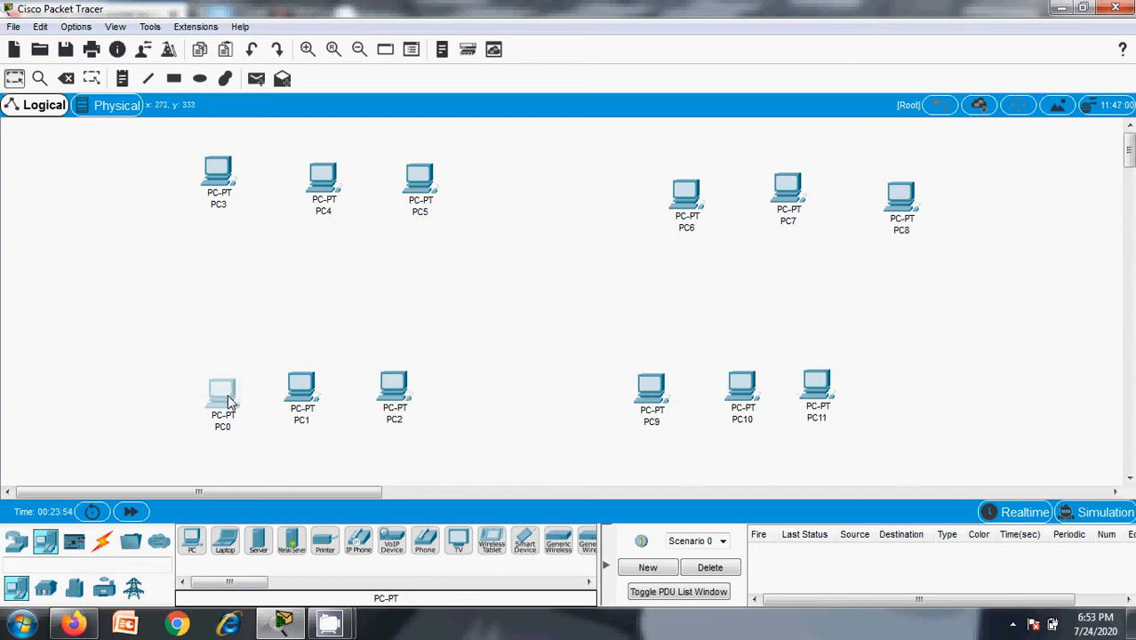
drag(299, 389, 300, 397)
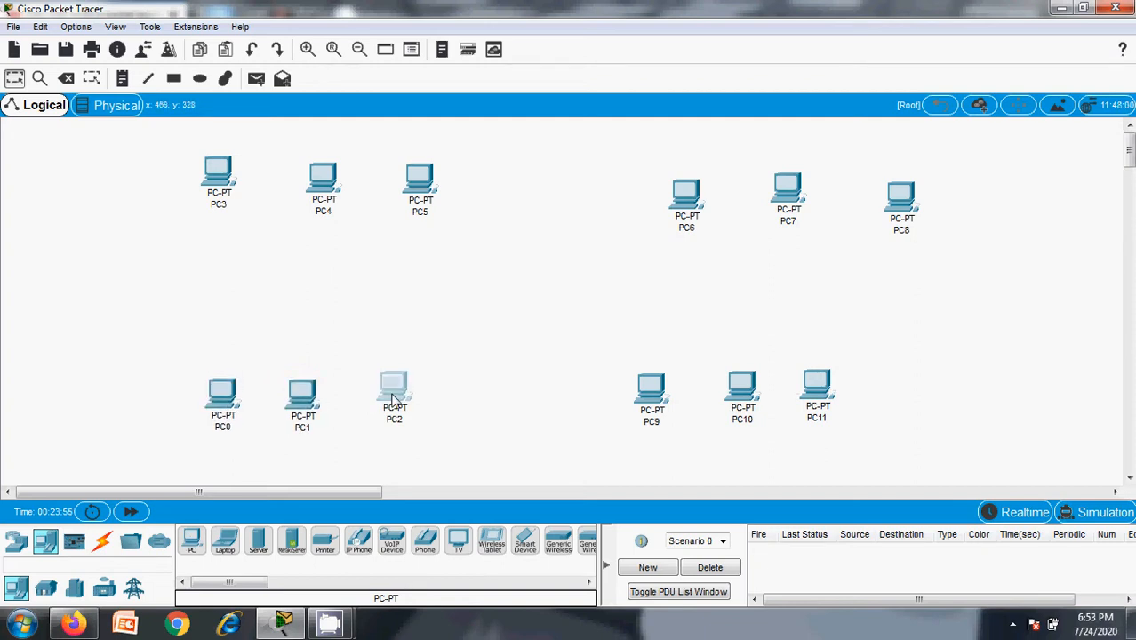
drag(390, 396, 385, 401)
drag(229, 194, 233, 189)
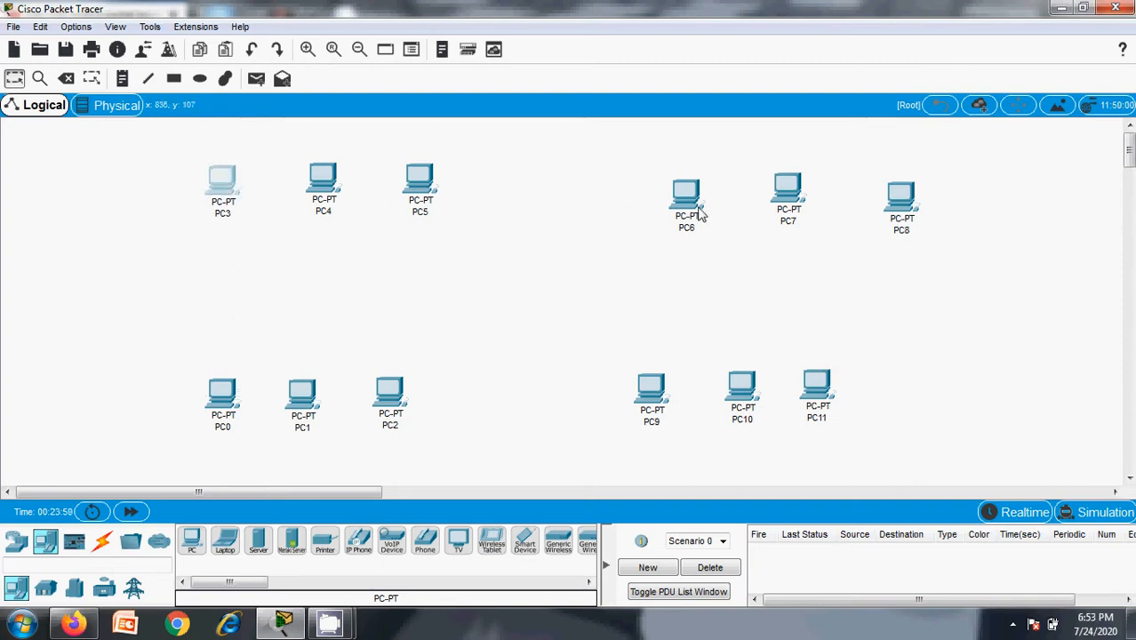
Align PC6 and PC8 with PC7, and move PC9, PC10 and PC11 rightward beneath them with even spacing
drag(697, 207, 689, 190)
drag(913, 195, 901, 187)
drag(839, 397, 901, 397)
drag(717, 395, 766, 392)
drag(645, 391, 693, 391)
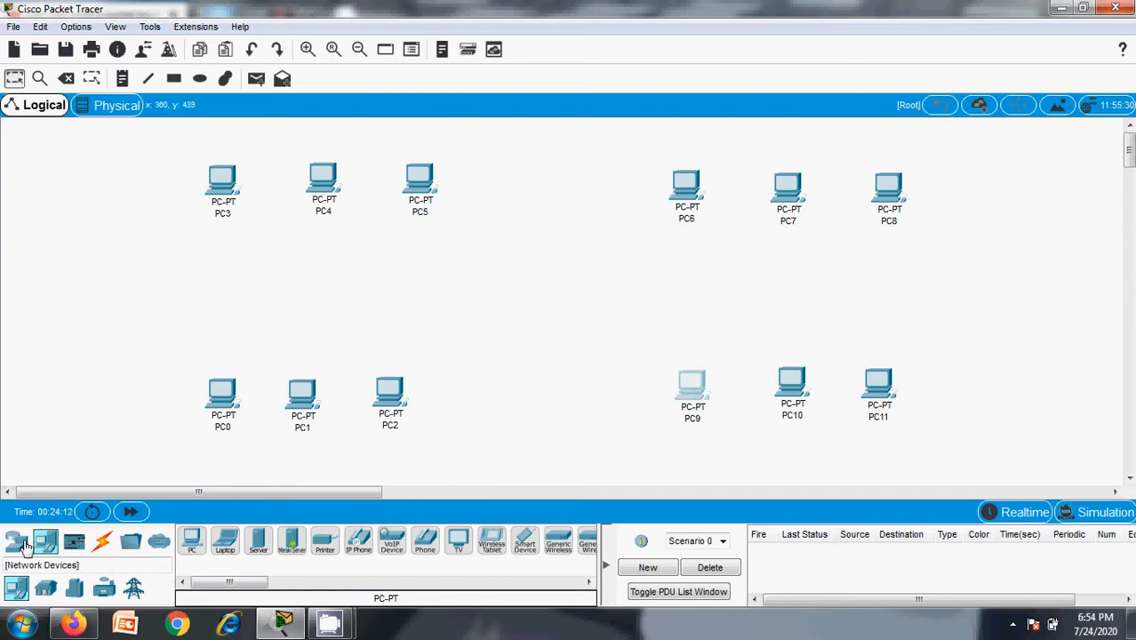
Place one 2960 switch in the middle of the workspace between the four PC groups
click(16, 540)
click(51, 592)
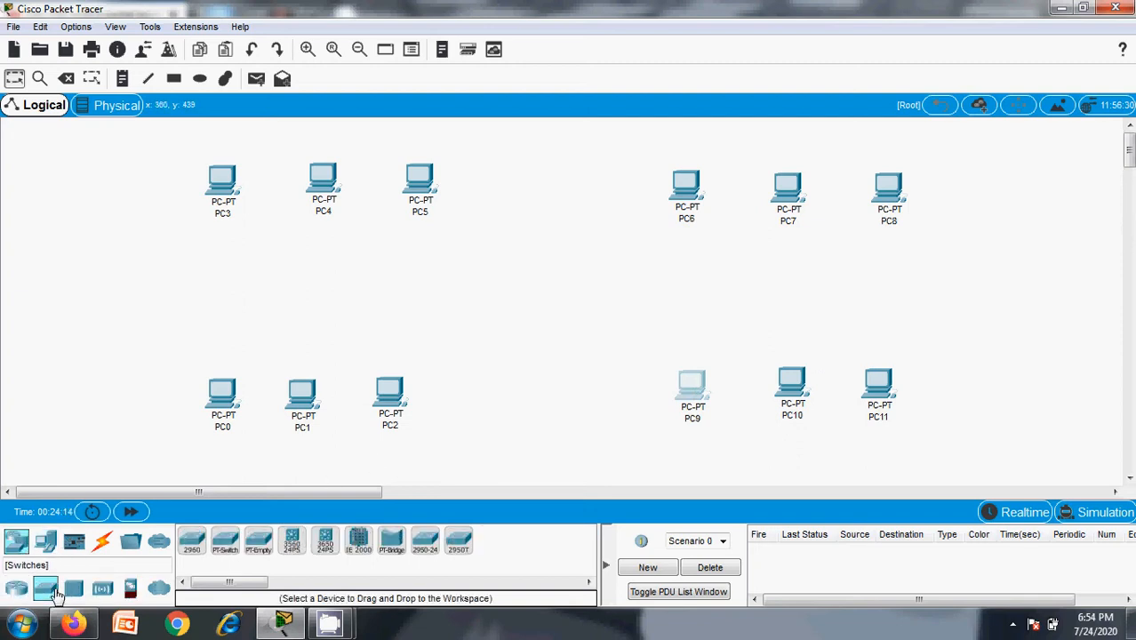
click(192, 540)
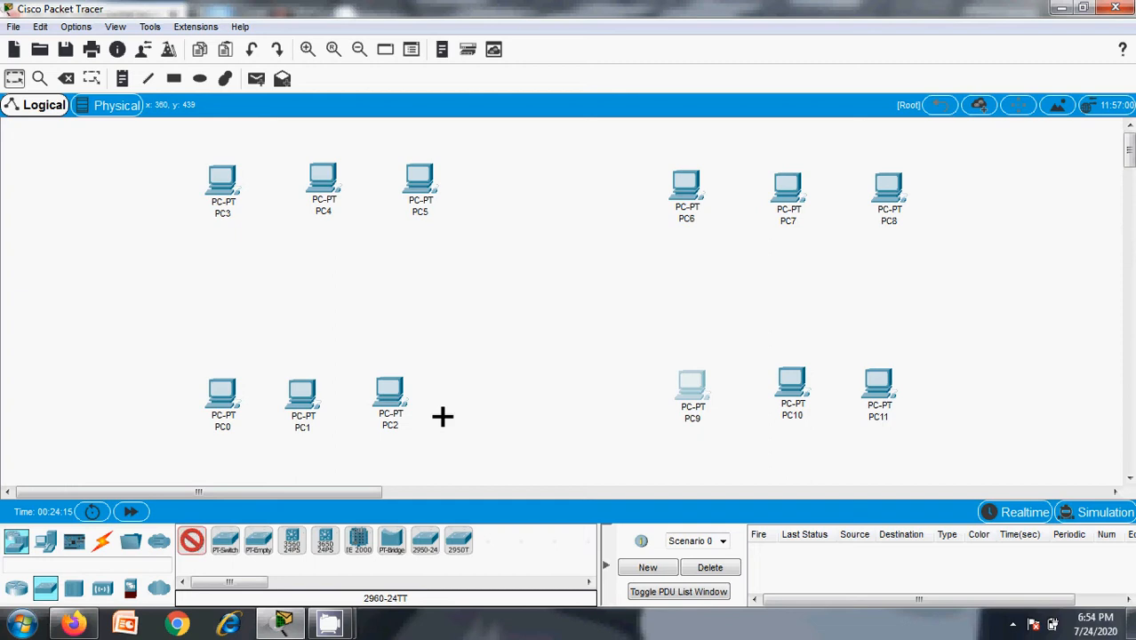
click(540, 283)
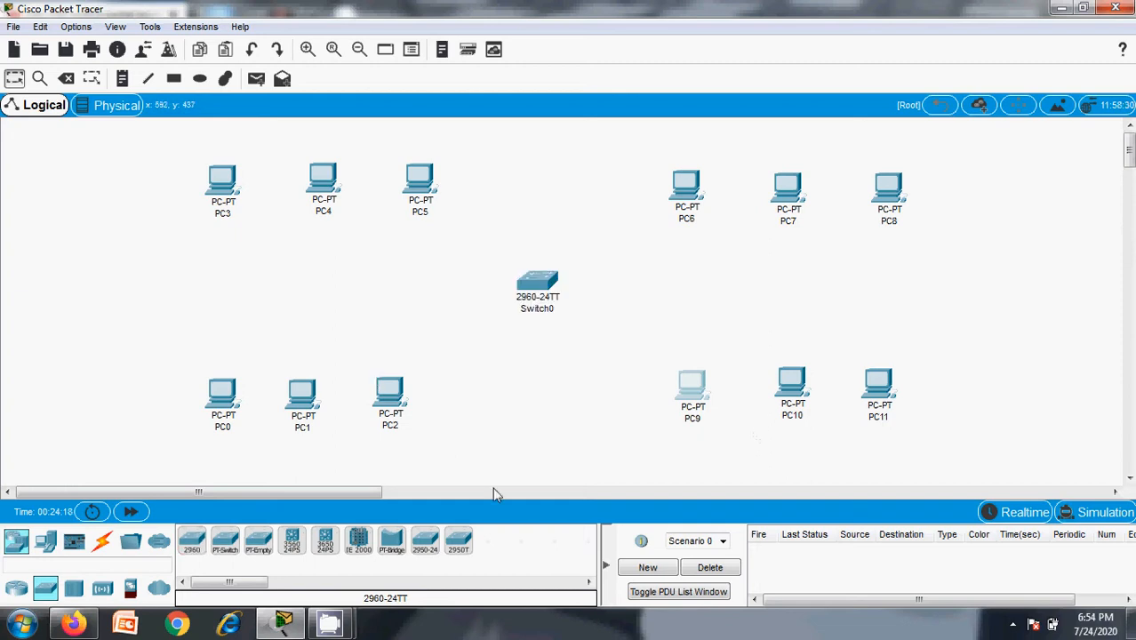
Connect PC3 to Switch0 with an automatically chosen cable type
click(101, 540)
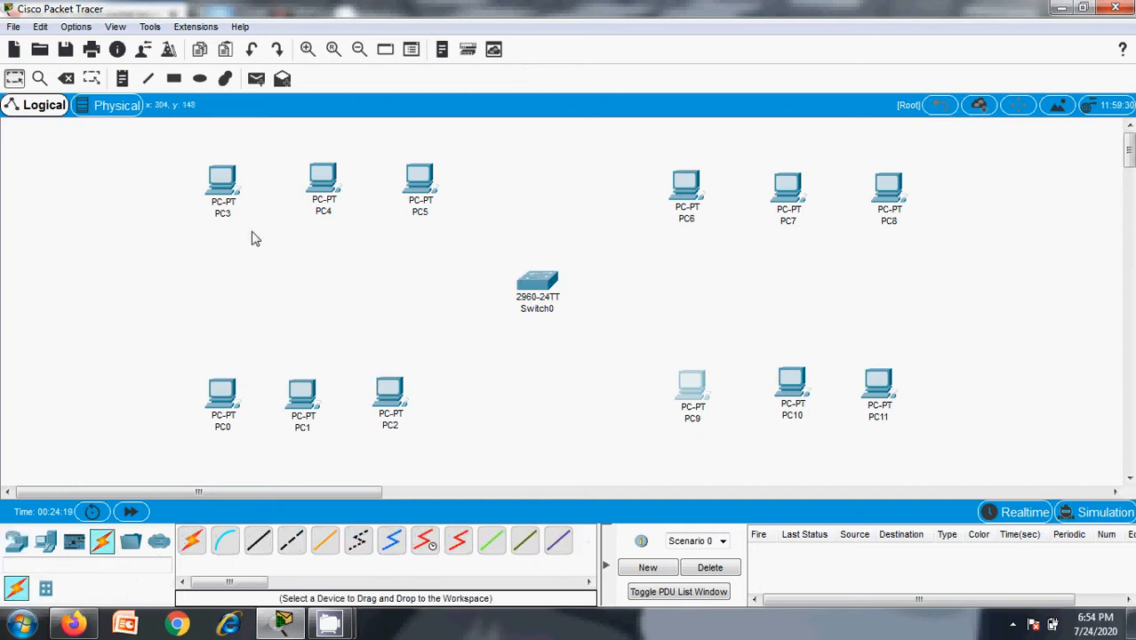
click(222, 182)
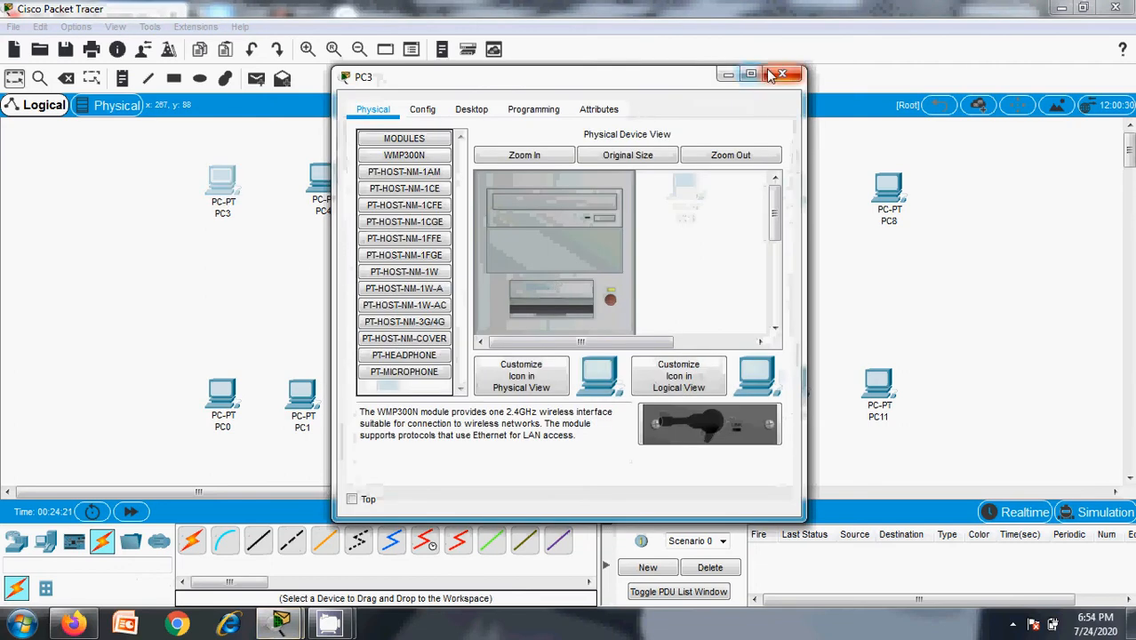
click(773, 75)
click(191, 541)
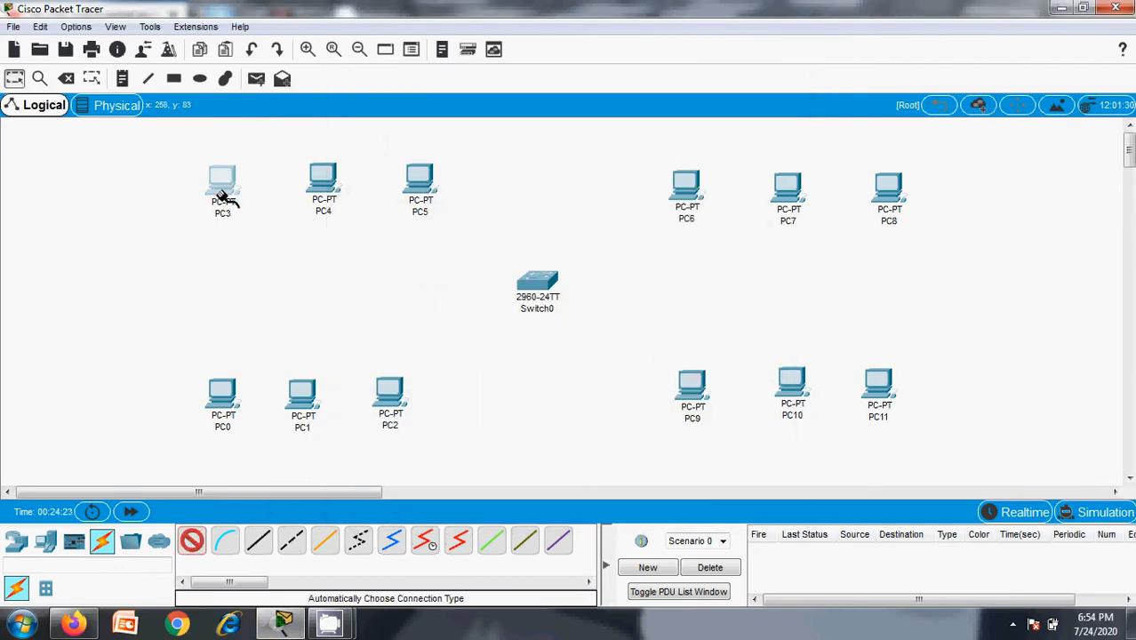
click(223, 196)
click(537, 281)
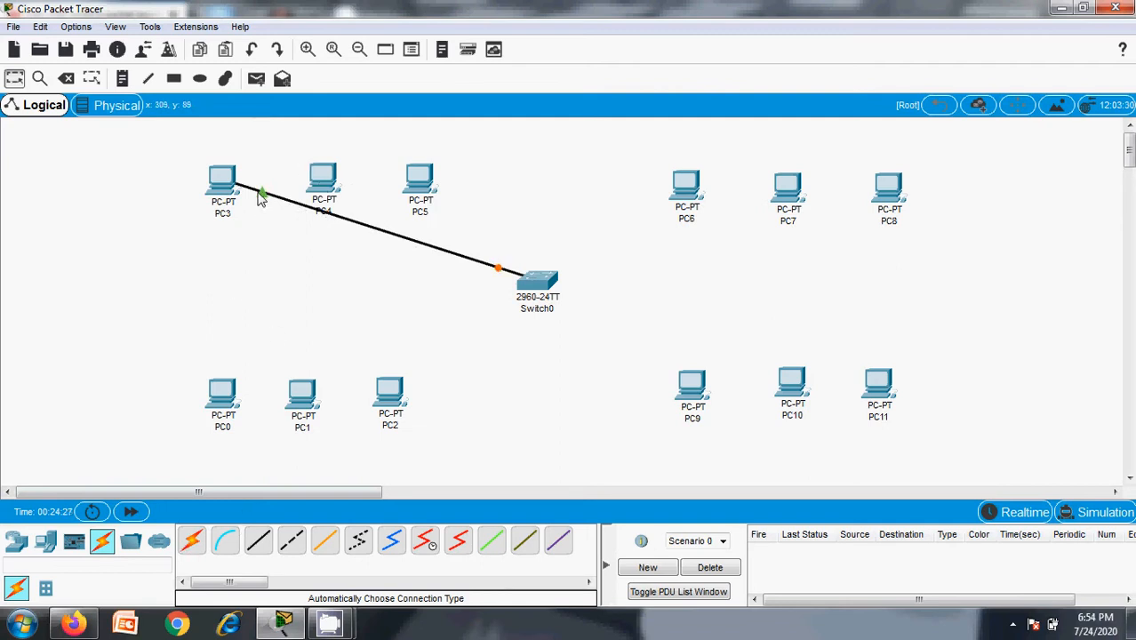
Rearrange PC3, PC4 and PC5 in an arc facing the switch, with PC3 lowest and PC5 highest
drag(233, 183, 272, 233)
drag(291, 181, 275, 168)
drag(411, 178, 355, 150)
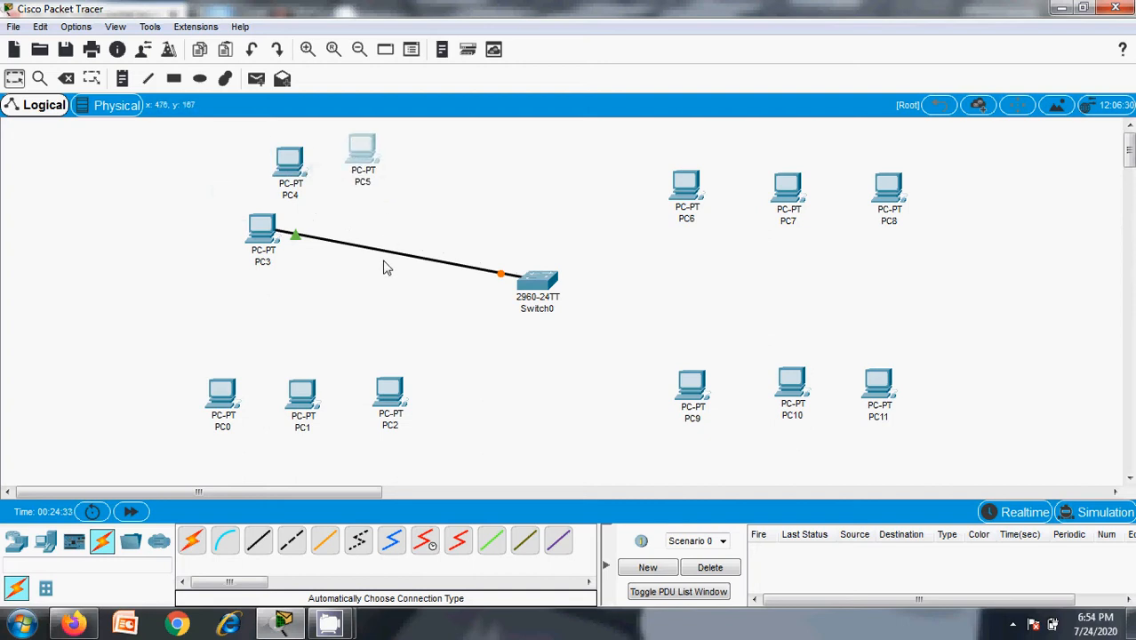
Connect PC4 and PC5 to Switch0 with automatically chosen cables
click(191, 540)
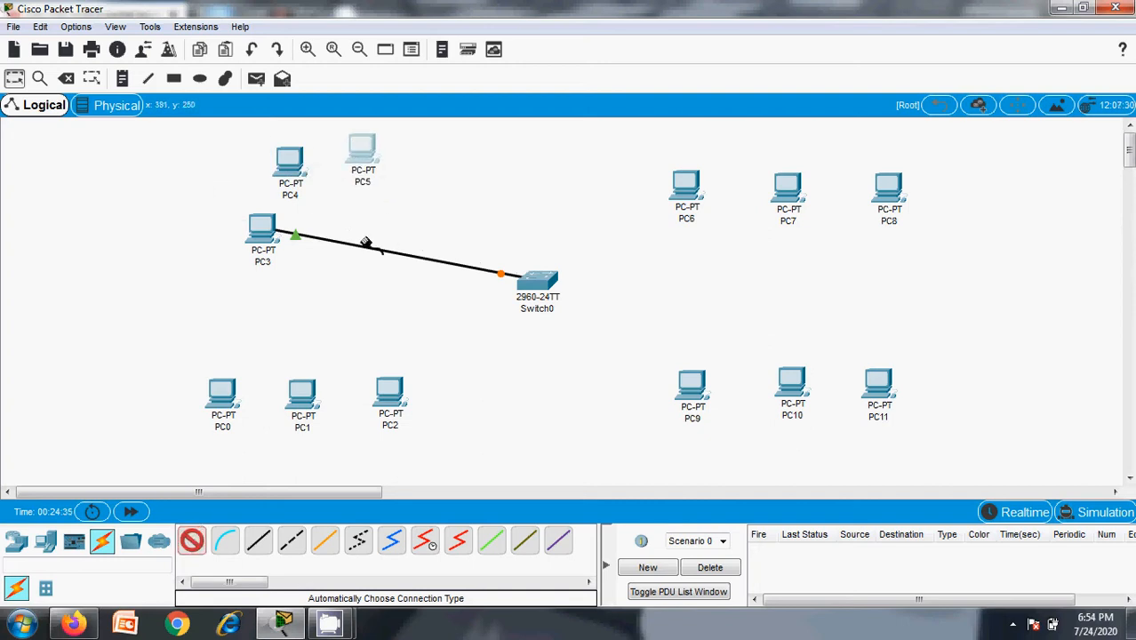
click(300, 167)
click(531, 281)
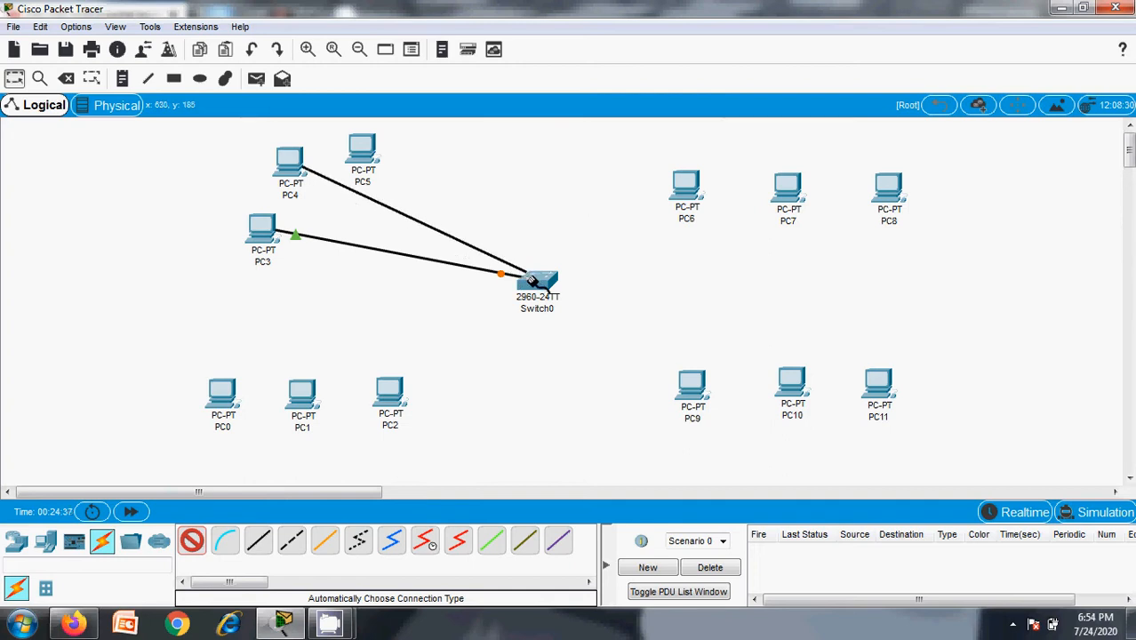
click(191, 541)
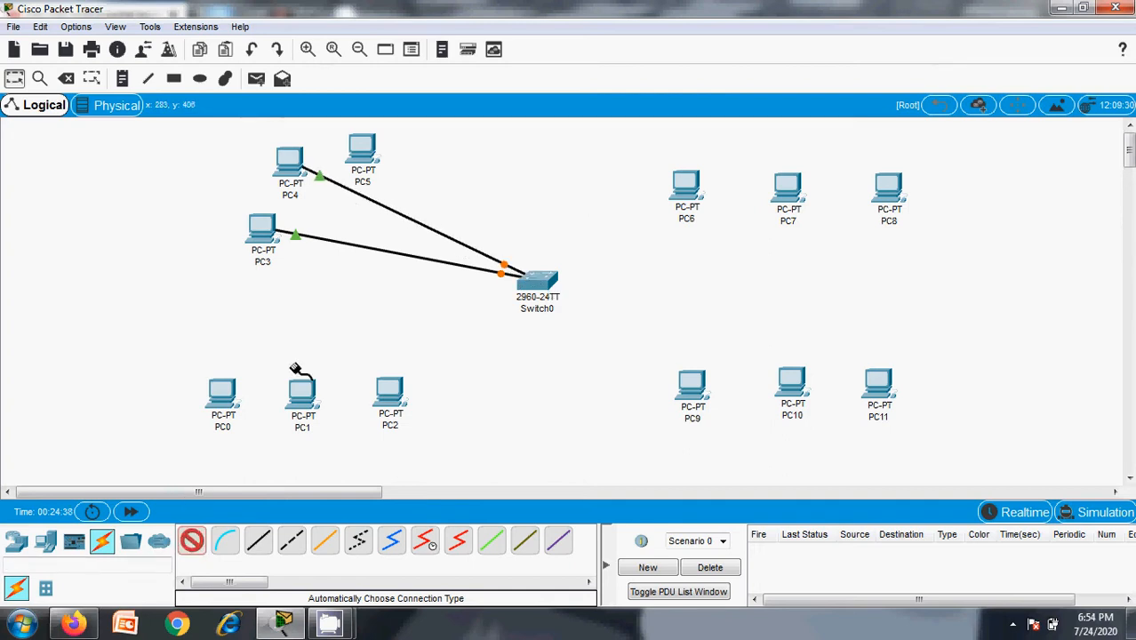
click(356, 149)
click(533, 279)
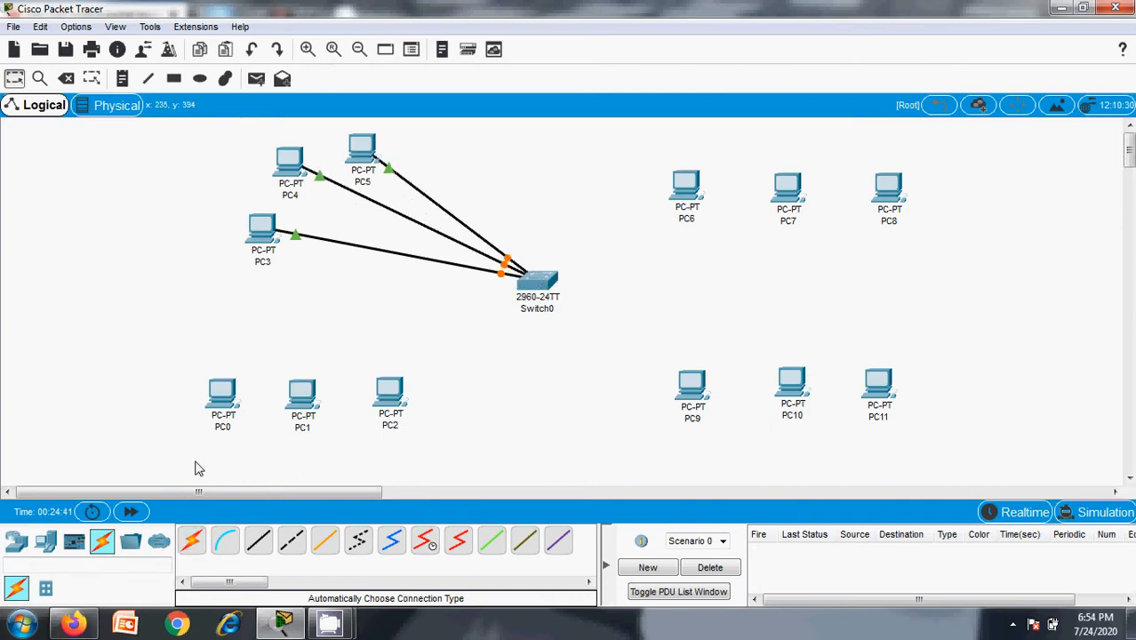
Connect PC0 and PC1 to Switch0 with automatically chosen cables
click(191, 540)
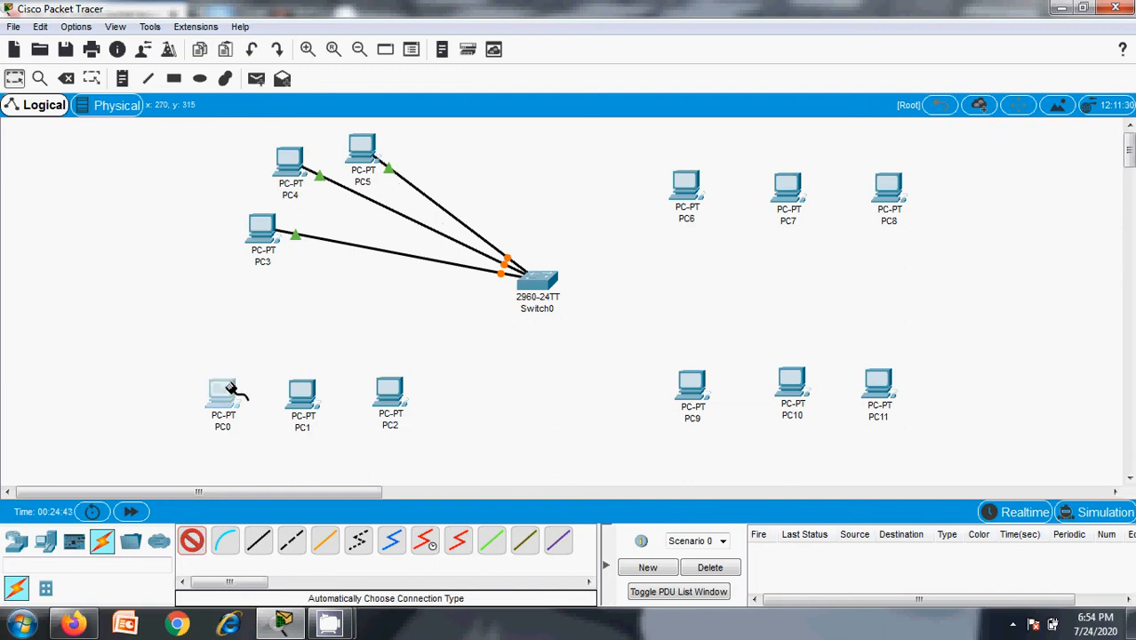
click(229, 387)
click(533, 279)
click(192, 540)
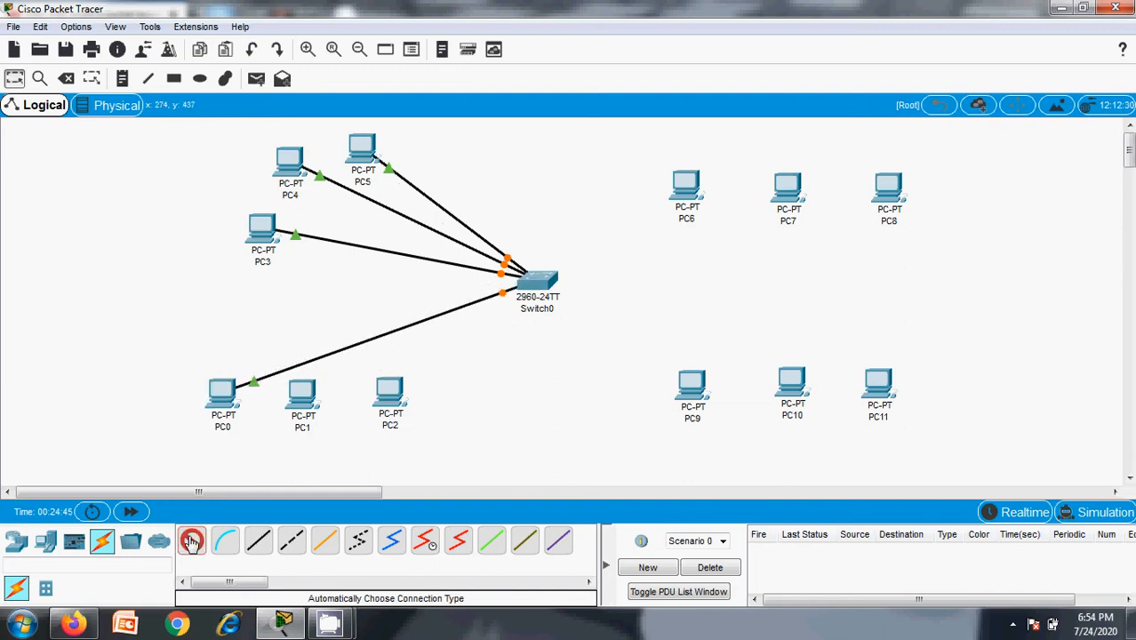
click(300, 394)
click(537, 275)
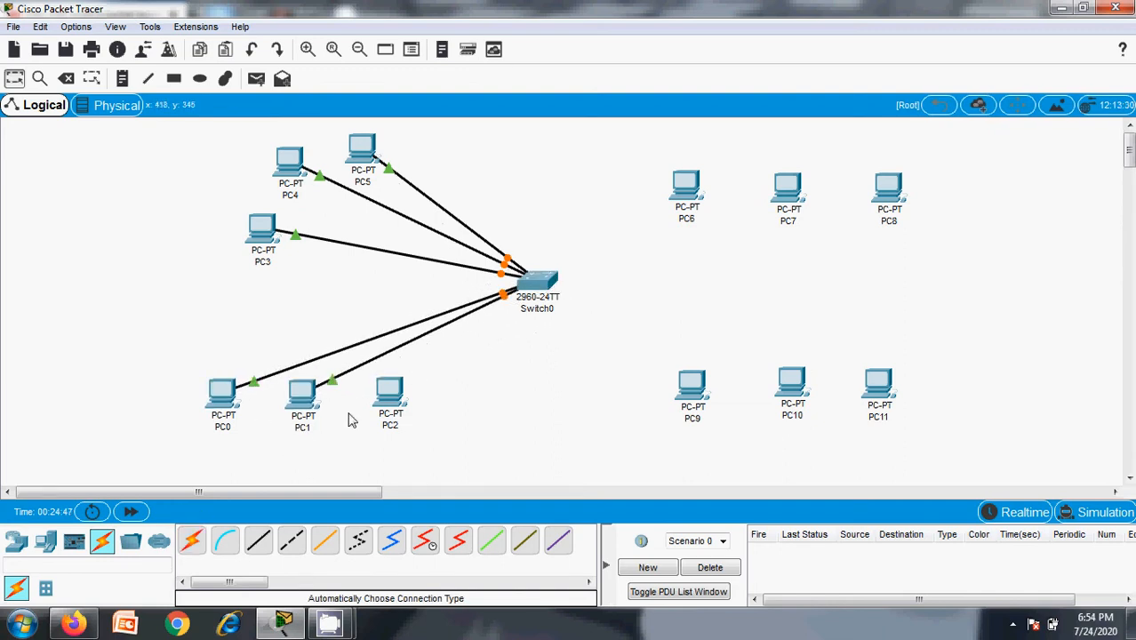
Connect PC2 to Switch0 with an automatically chosen cable type
click(191, 541)
click(391, 395)
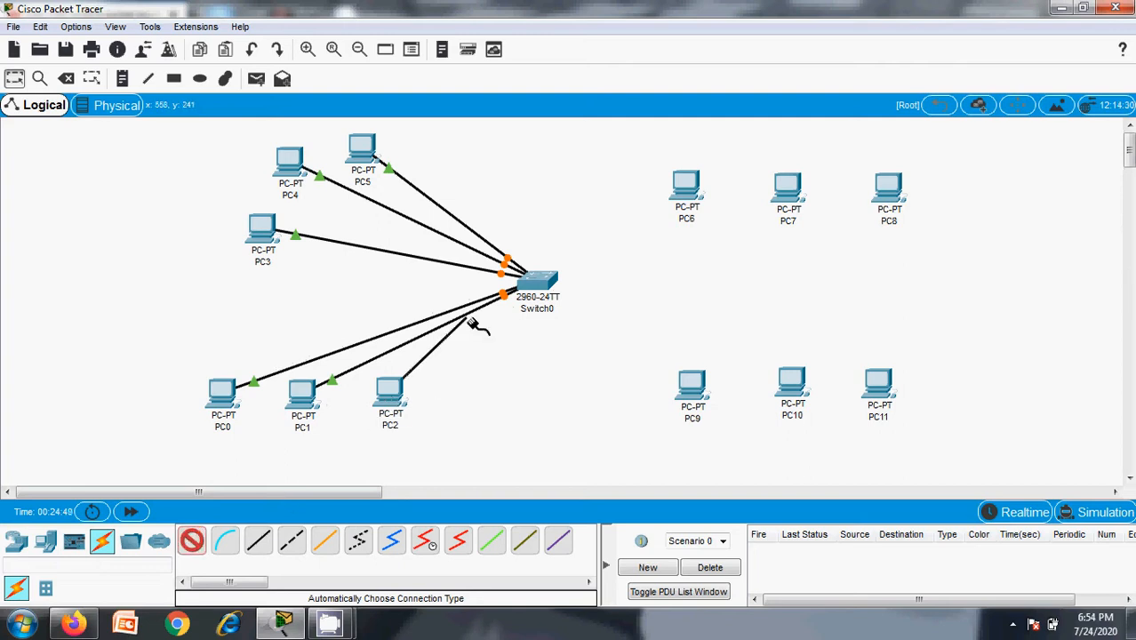
click(537, 290)
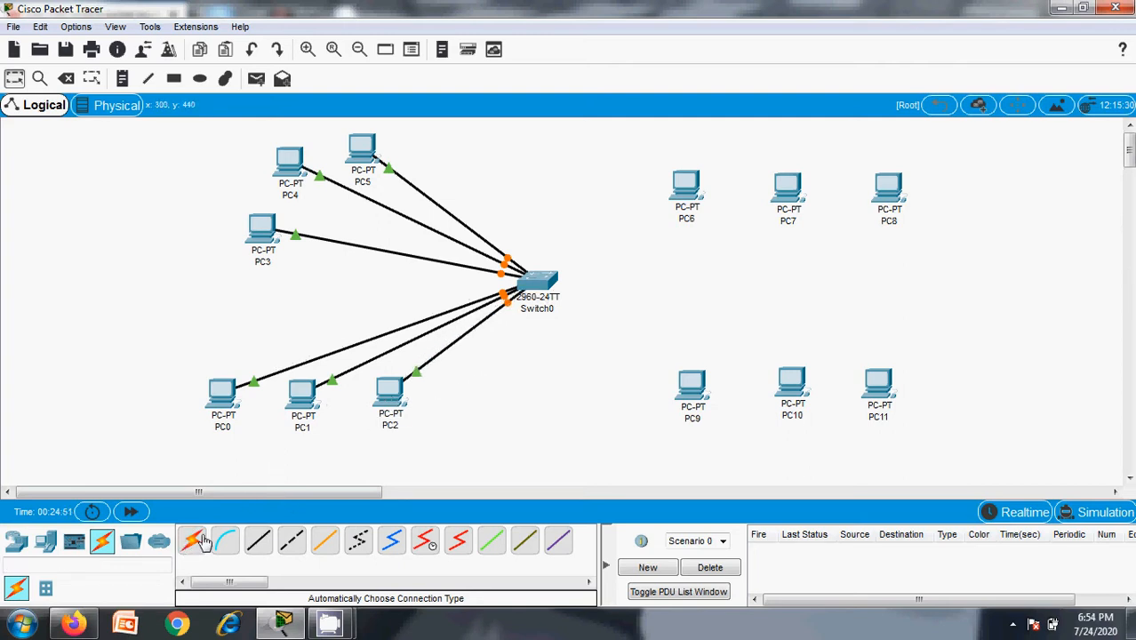
Connect PC6, PC7 and PC8 to Switch0 with automatically chosen cables
click(196, 540)
click(693, 182)
click(538, 282)
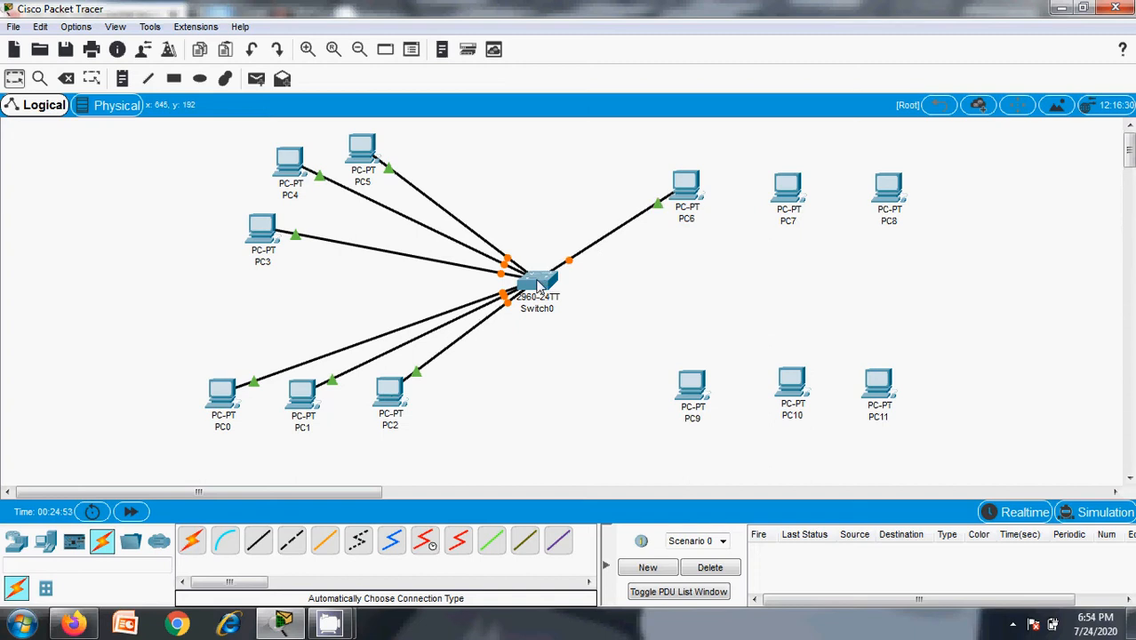
click(191, 541)
click(787, 189)
click(557, 284)
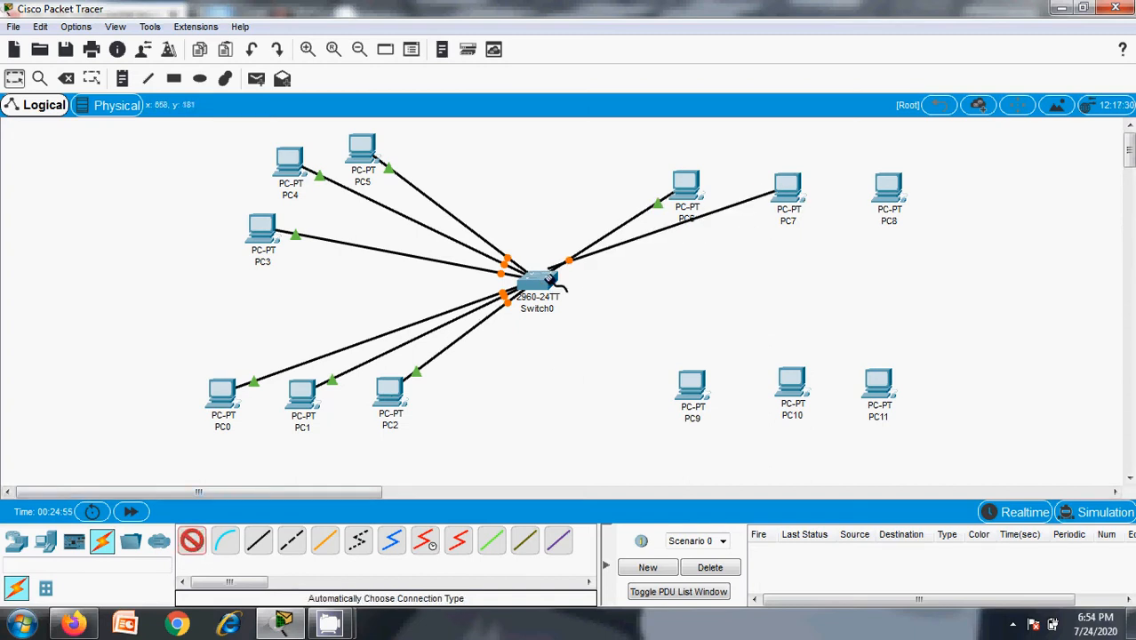
click(191, 541)
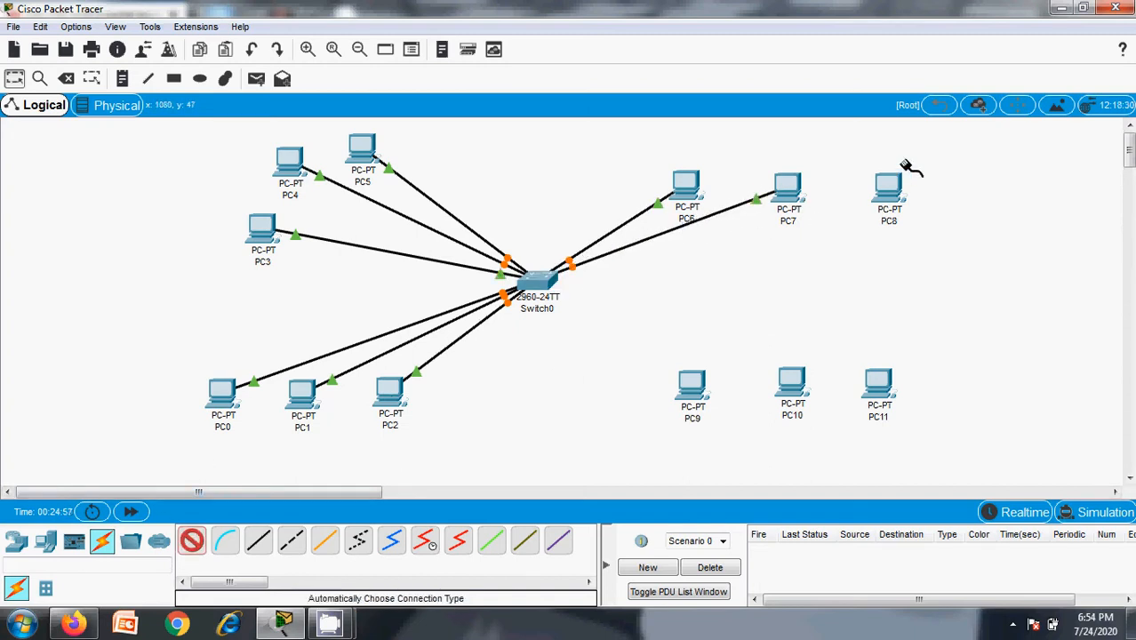
click(889, 186)
click(542, 283)
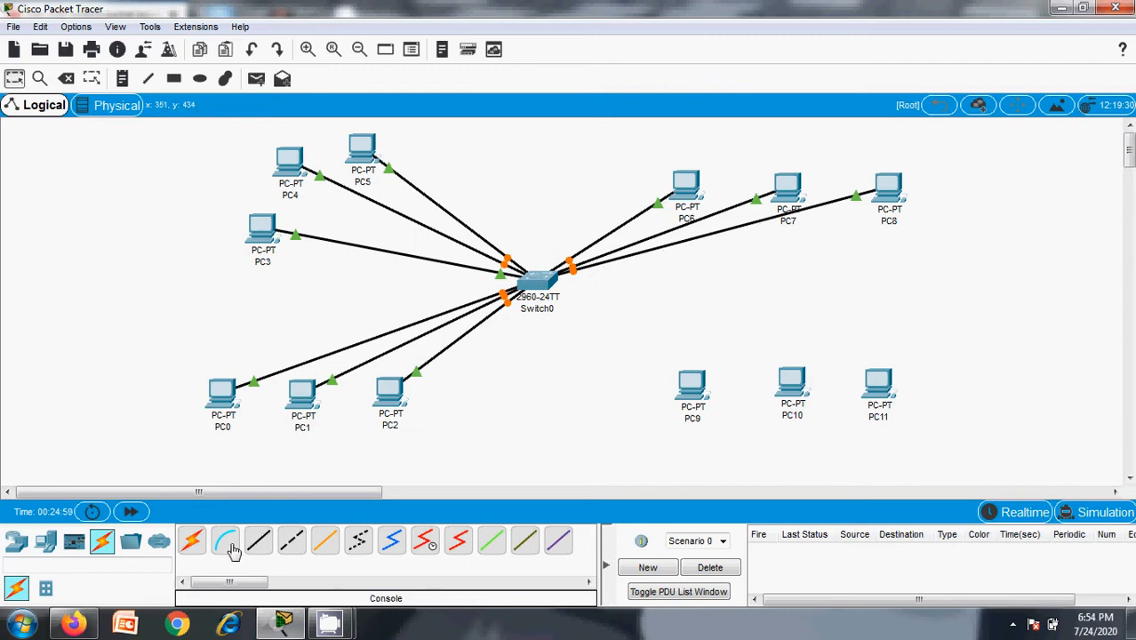
Connect PC9, PC10 and PC11 to Switch0 with automatically chosen cables
click(191, 541)
click(681, 381)
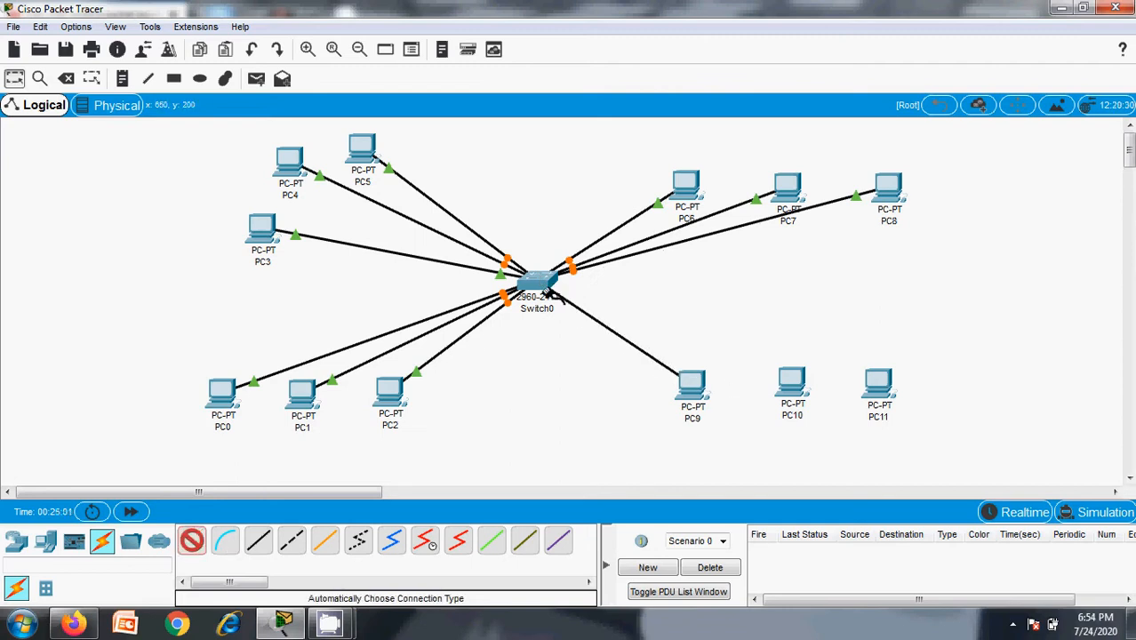
click(550, 293)
click(201, 546)
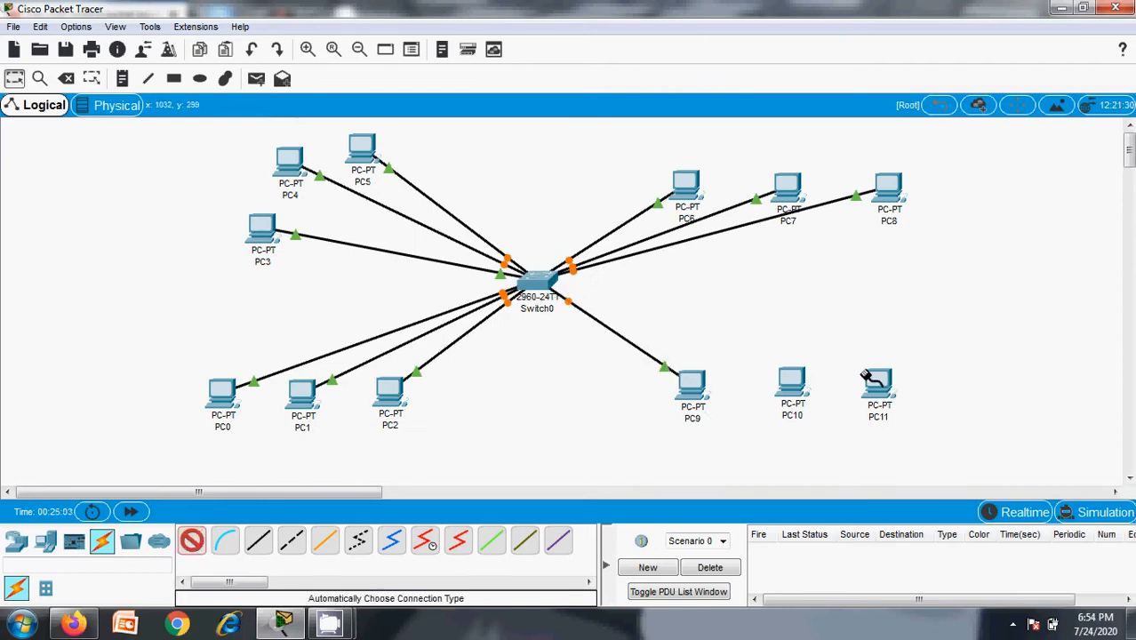
click(793, 384)
click(537, 281)
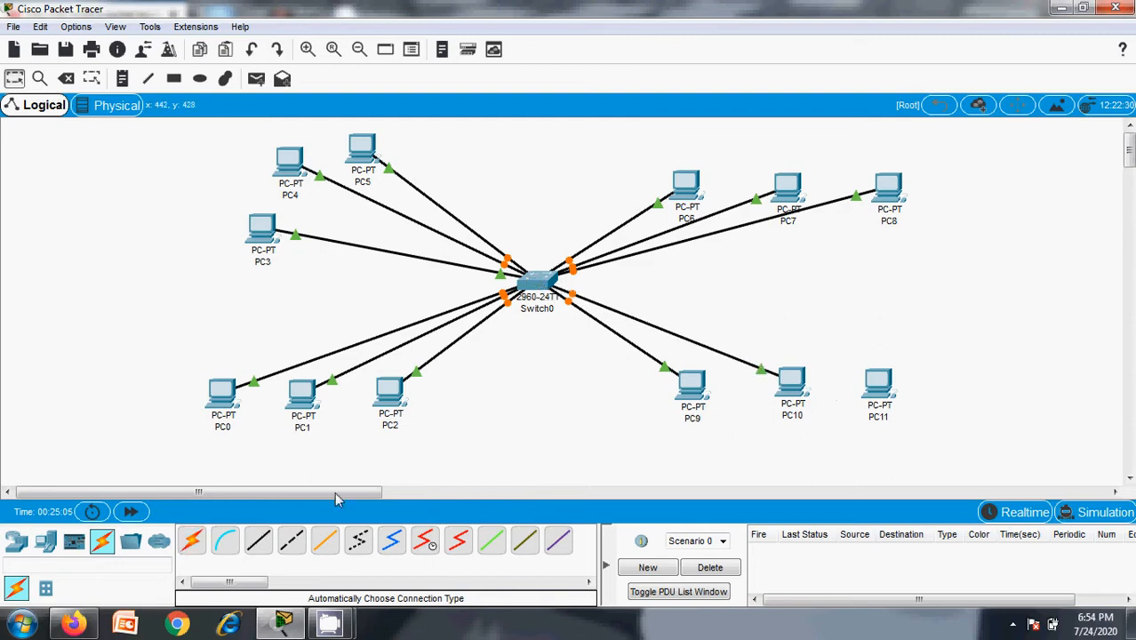
click(192, 542)
click(874, 384)
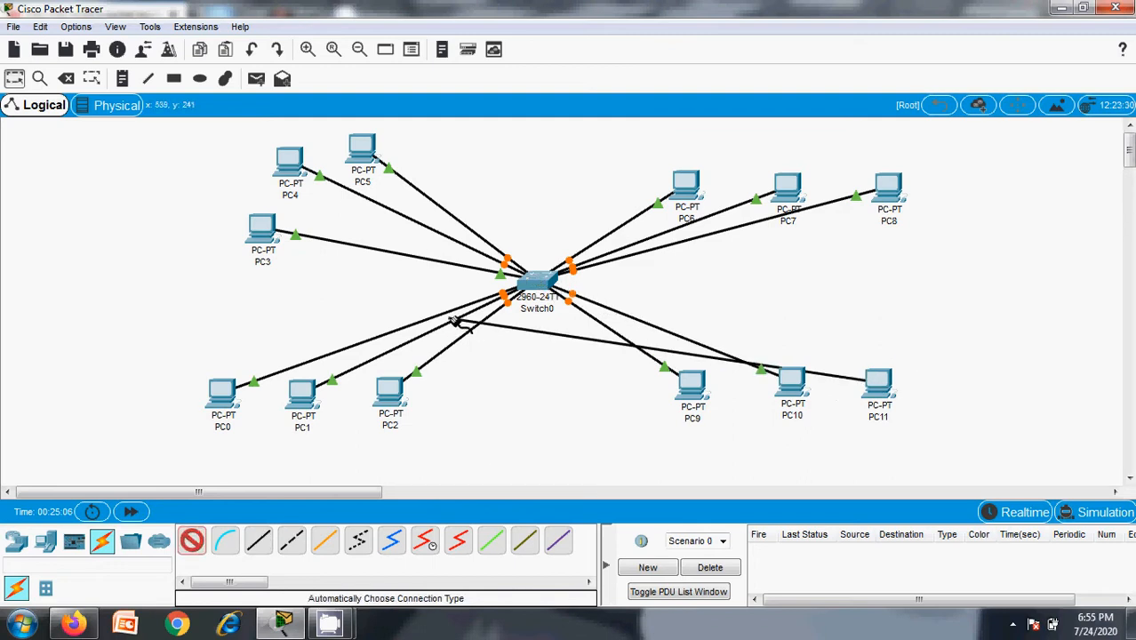
click(537, 282)
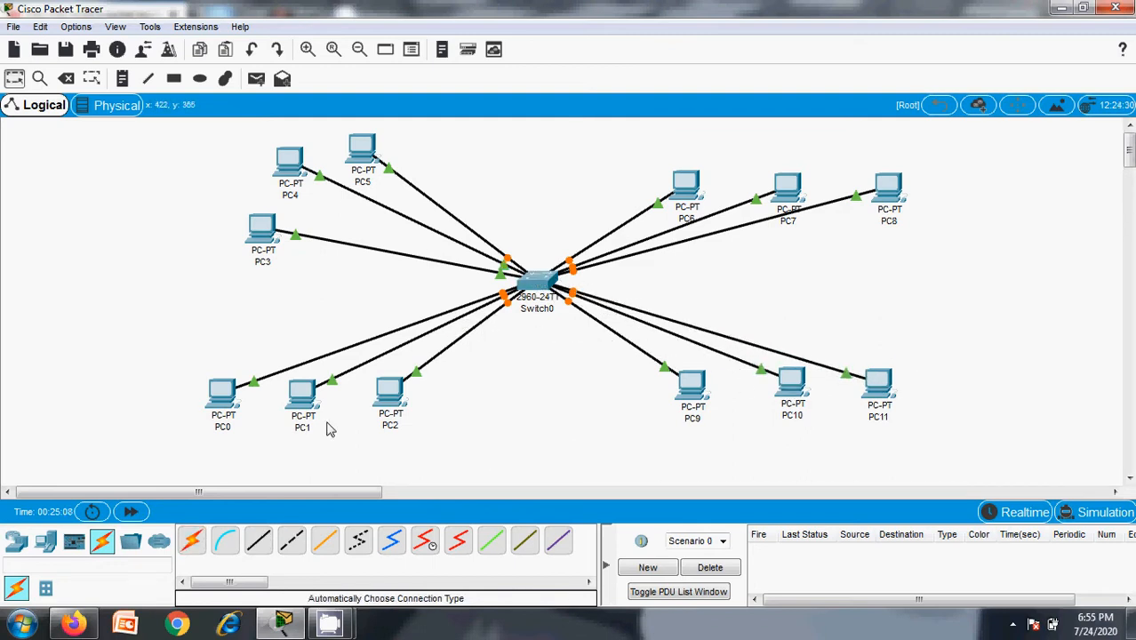
Rearrange PC0, PC1 and PC2 in an arc facing the switch, with PC0 highest and PC2 lowest
drag(309, 400, 296, 435)
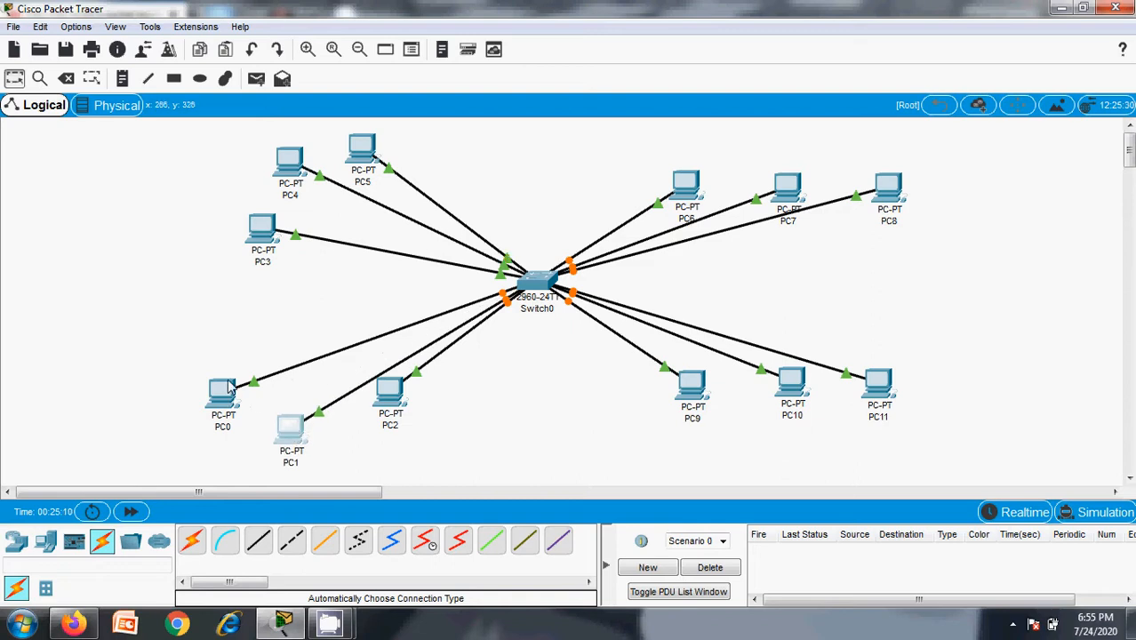
drag(229, 393, 287, 338)
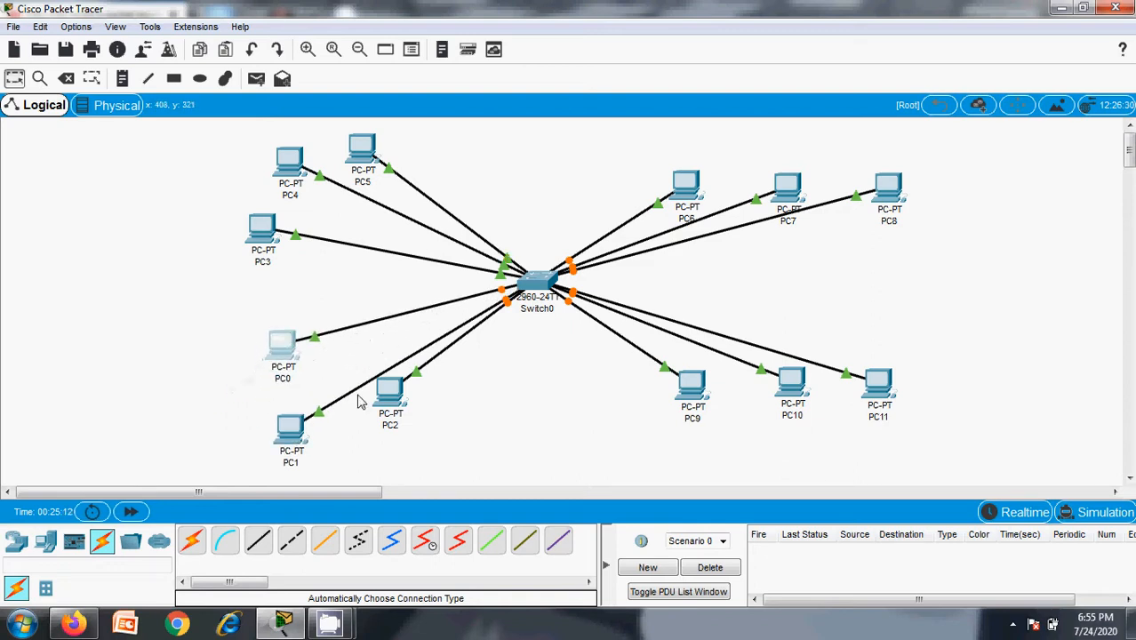
drag(403, 412, 373, 473)
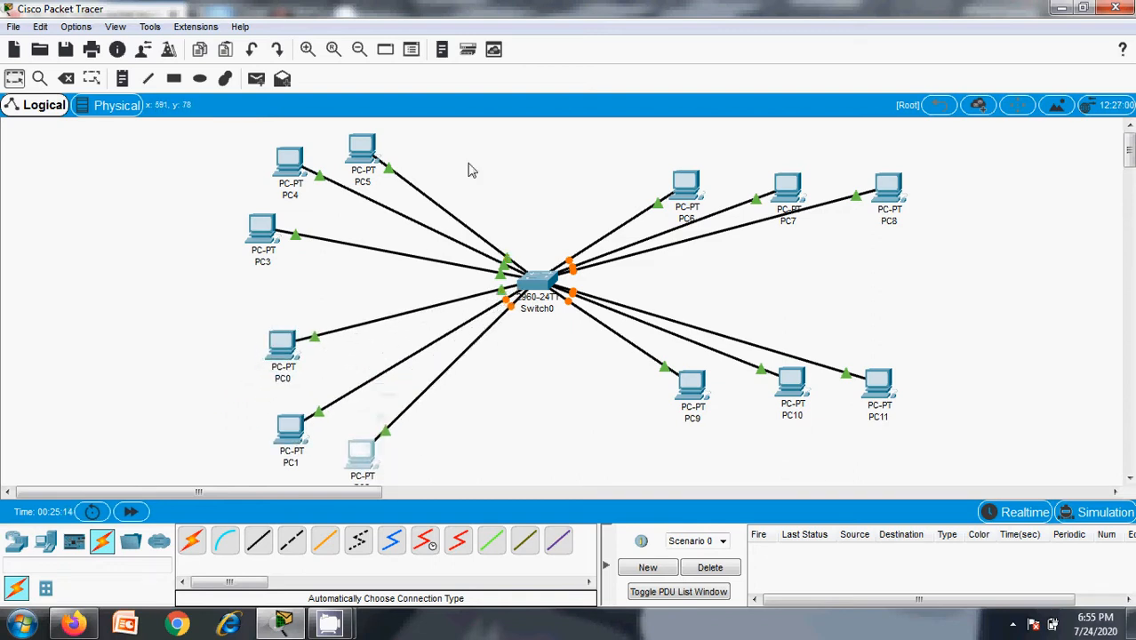
Rearrange PC6, PC7 and PC8 in an arc facing the switch, with PC6 highest and PC8 lowest
drag(685, 188, 667, 149)
drag(784, 189, 749, 181)
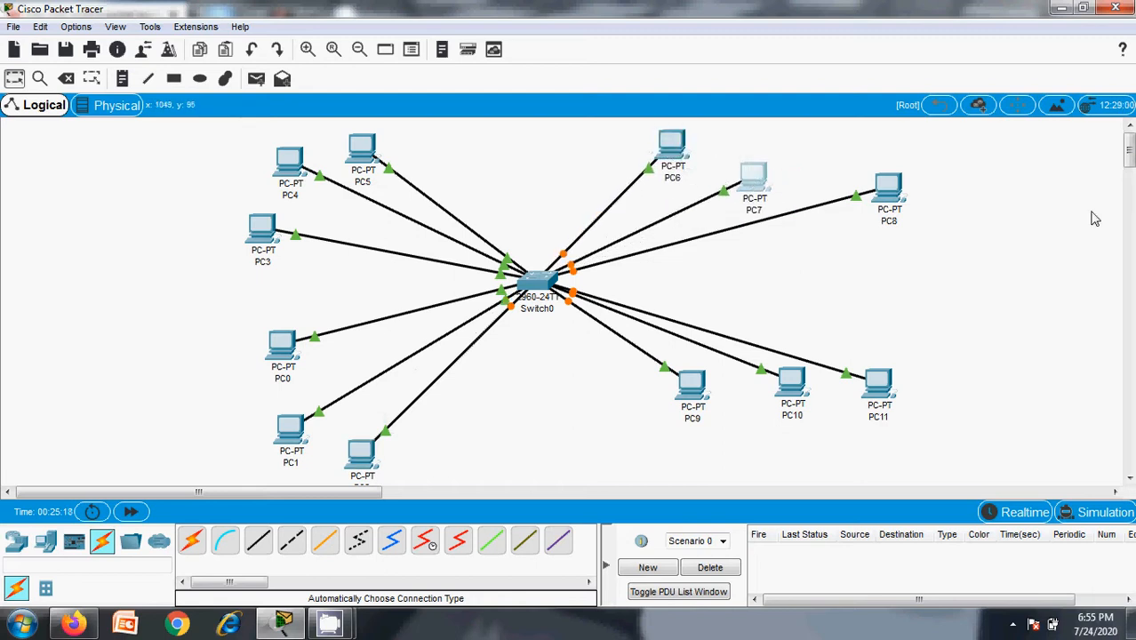
drag(891, 197, 823, 210)
Rearrange PC9, PC10 and PC11 in an arc facing the switch, with PC11 highest, and shift PC0 slightly closer to PC1
drag(680, 393, 668, 442)
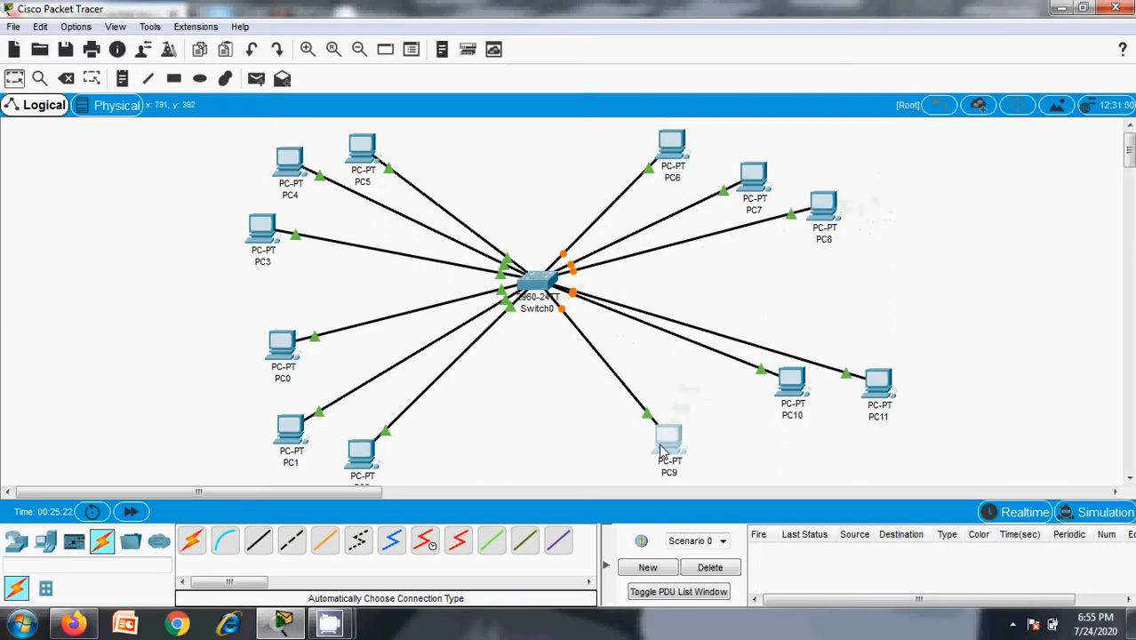
drag(791, 384, 749, 407)
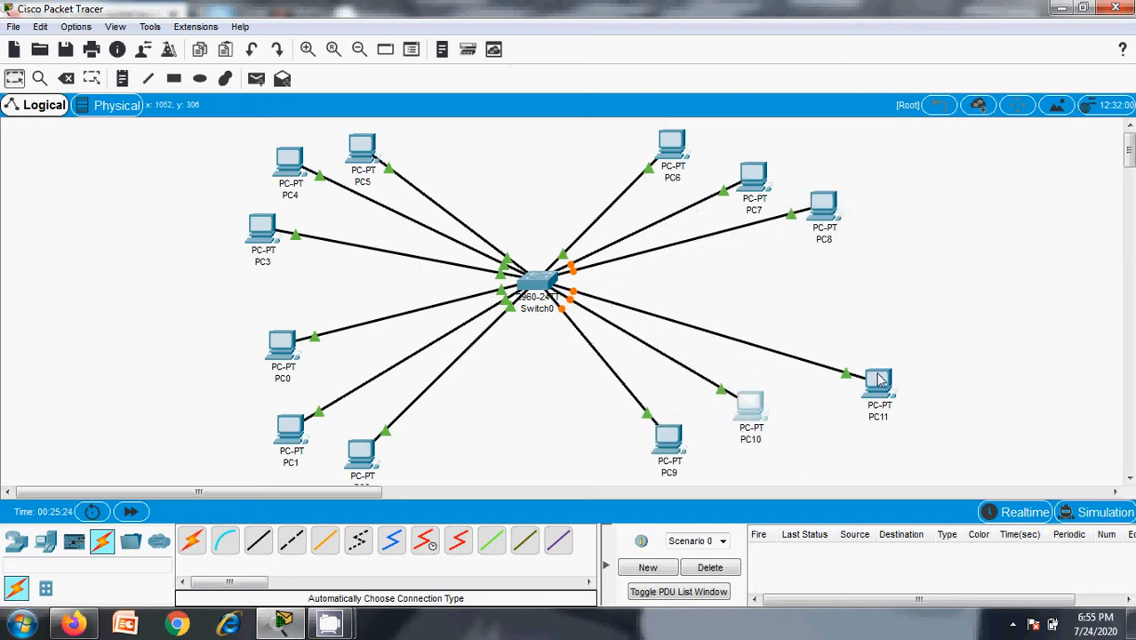
drag(878, 380, 820, 349)
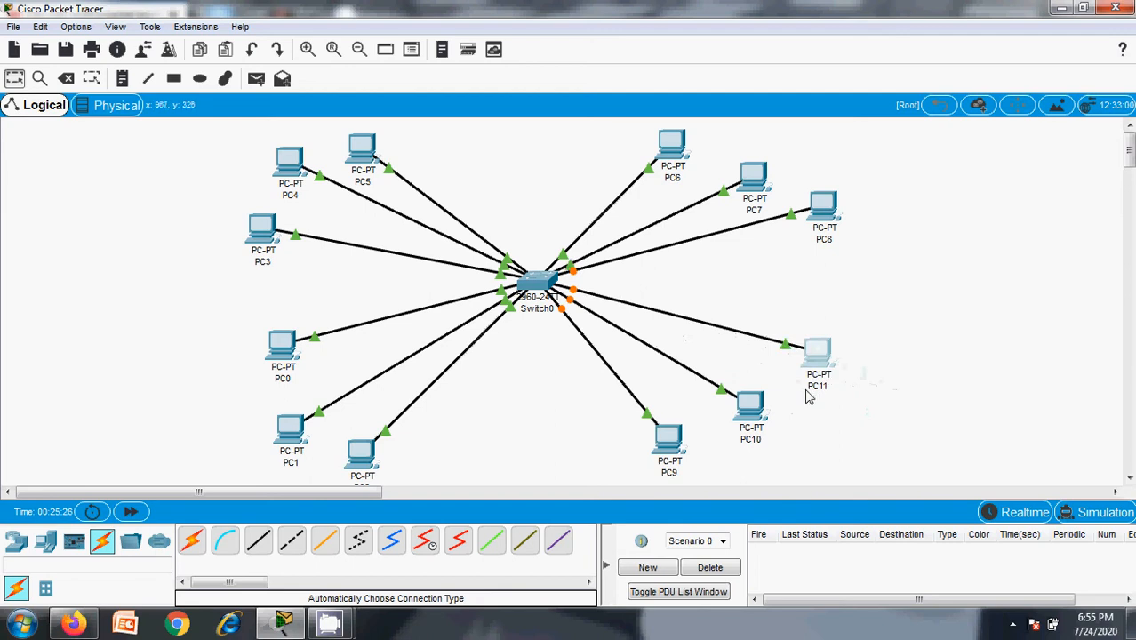
drag(751, 404, 782, 418)
drag(679, 437, 724, 437)
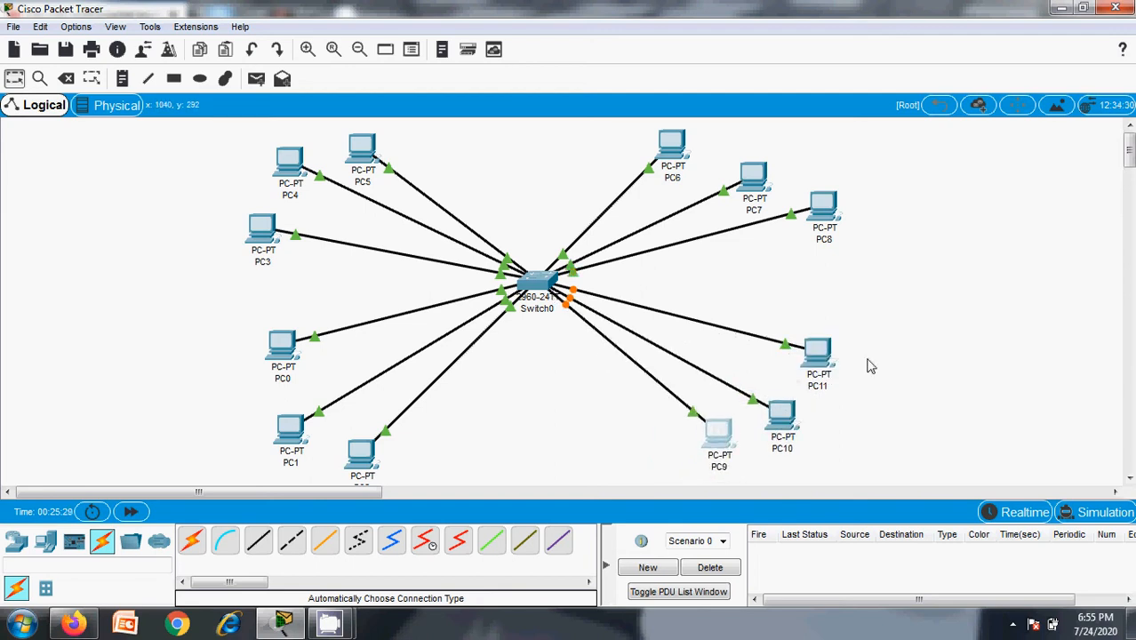
click(823, 355)
click(782, 75)
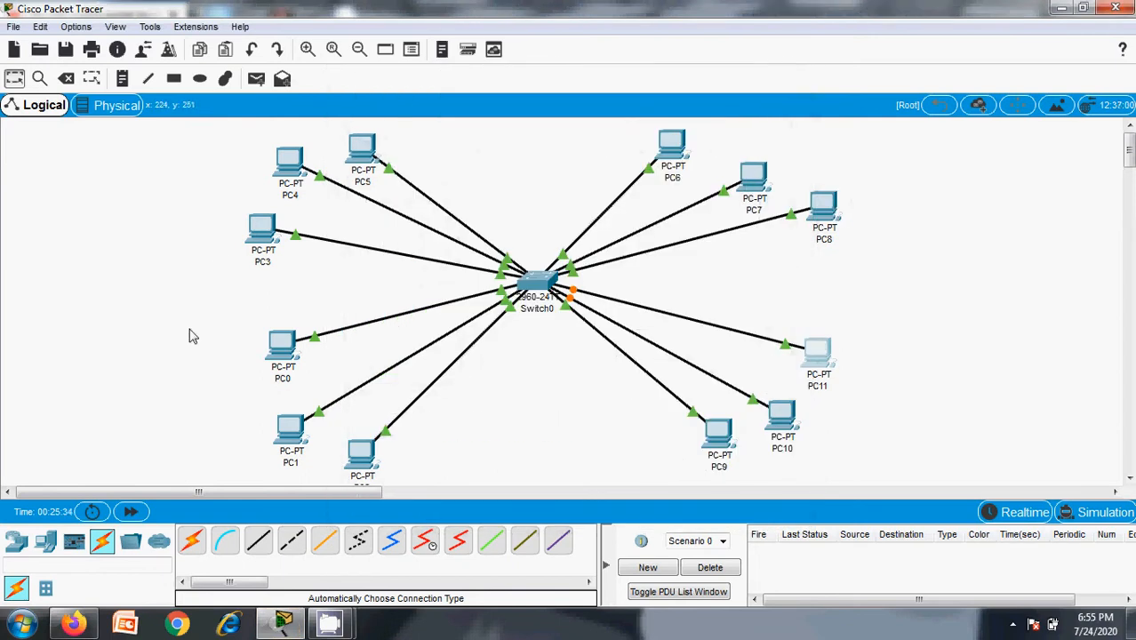
drag(279, 350, 276, 369)
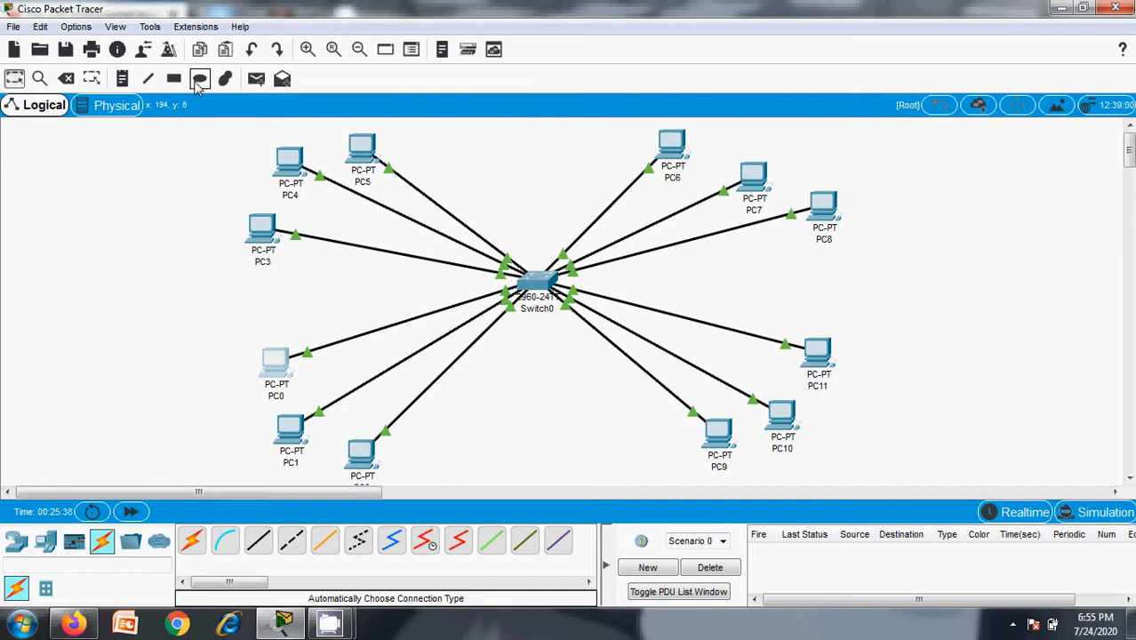
Draw unfilled black-outlined ellipses around the PC0–PC2 group and the PC9–PC11 group
click(199, 78)
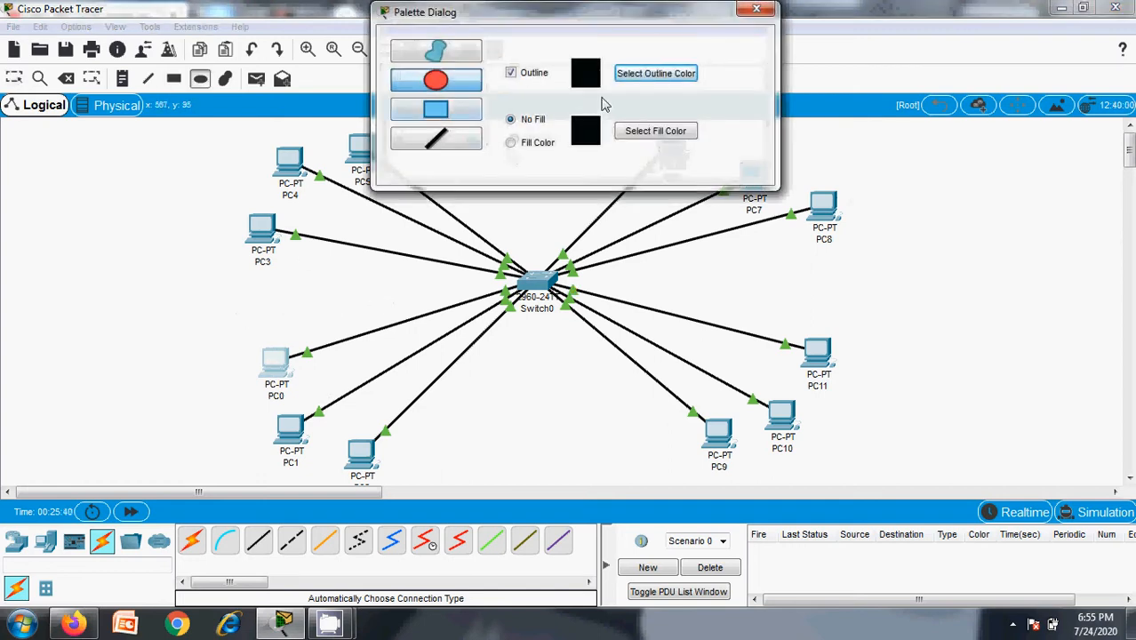
drag(228, 322, 447, 516)
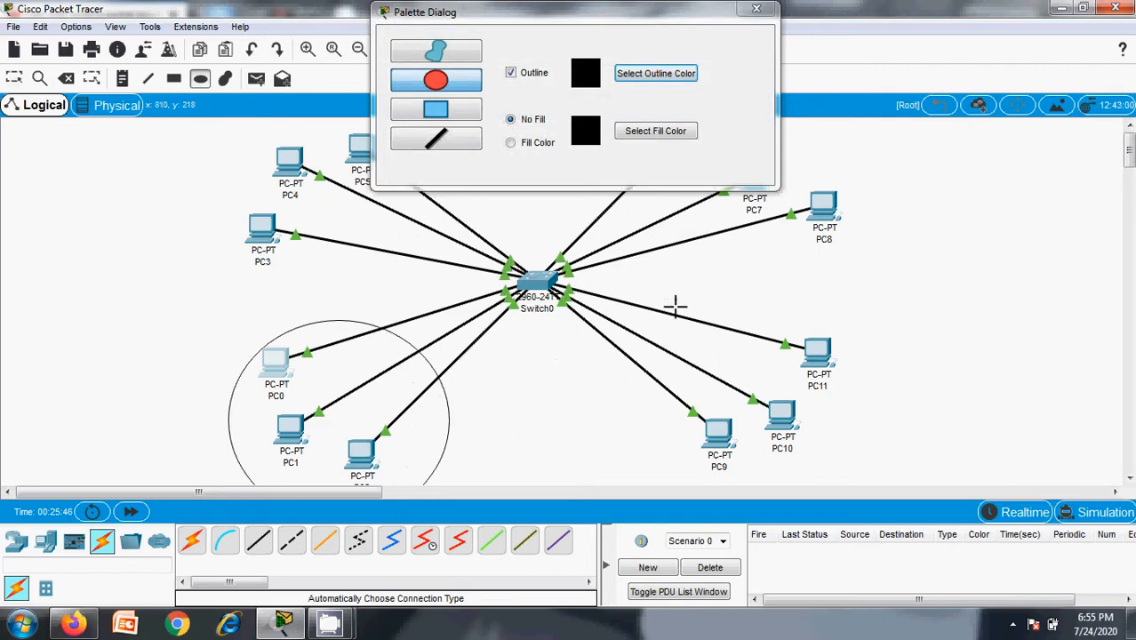
drag(676, 305, 875, 506)
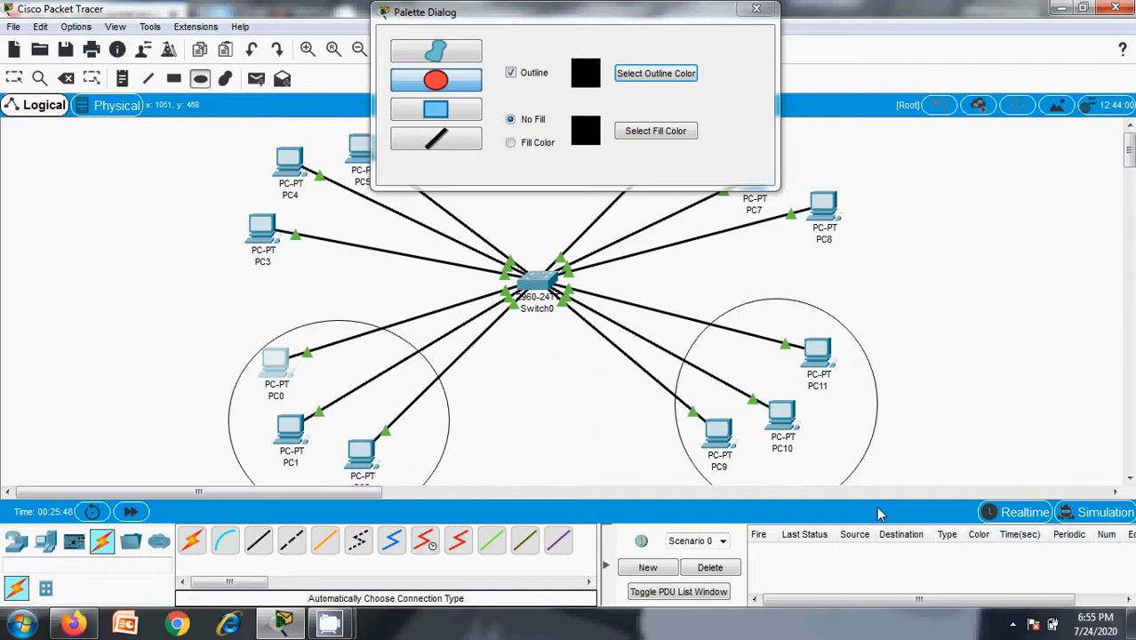
Draw an unfilled ellipse around PC6, PC7 and PC8, and reposition it so it encloses all three PCs
drag(556, 13, 1130, 164)
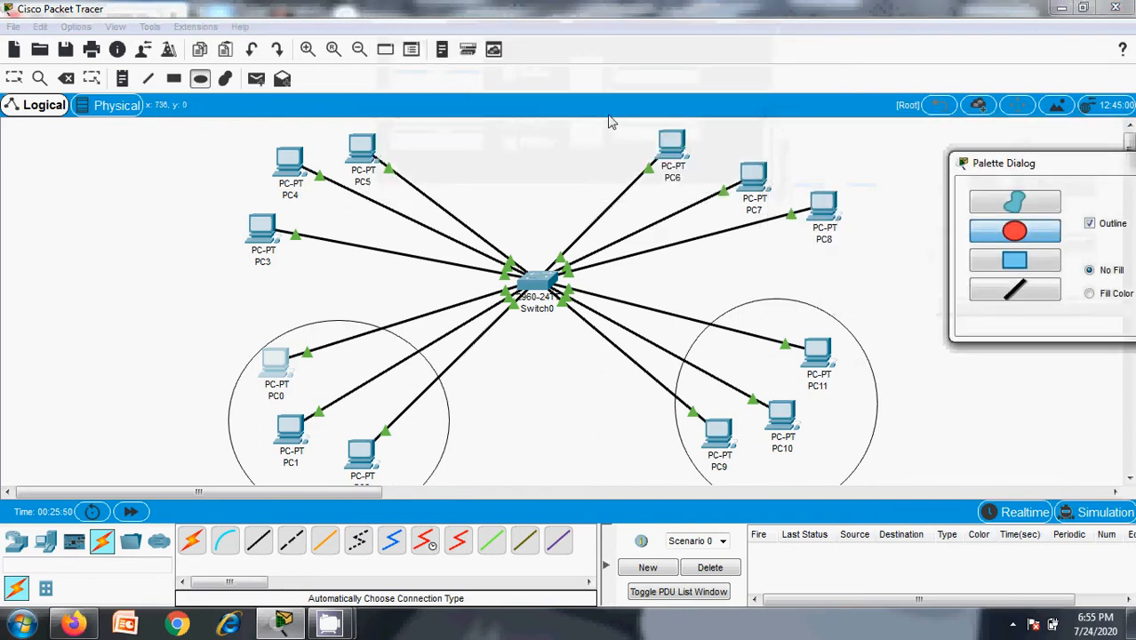
drag(634, 117, 876, 284)
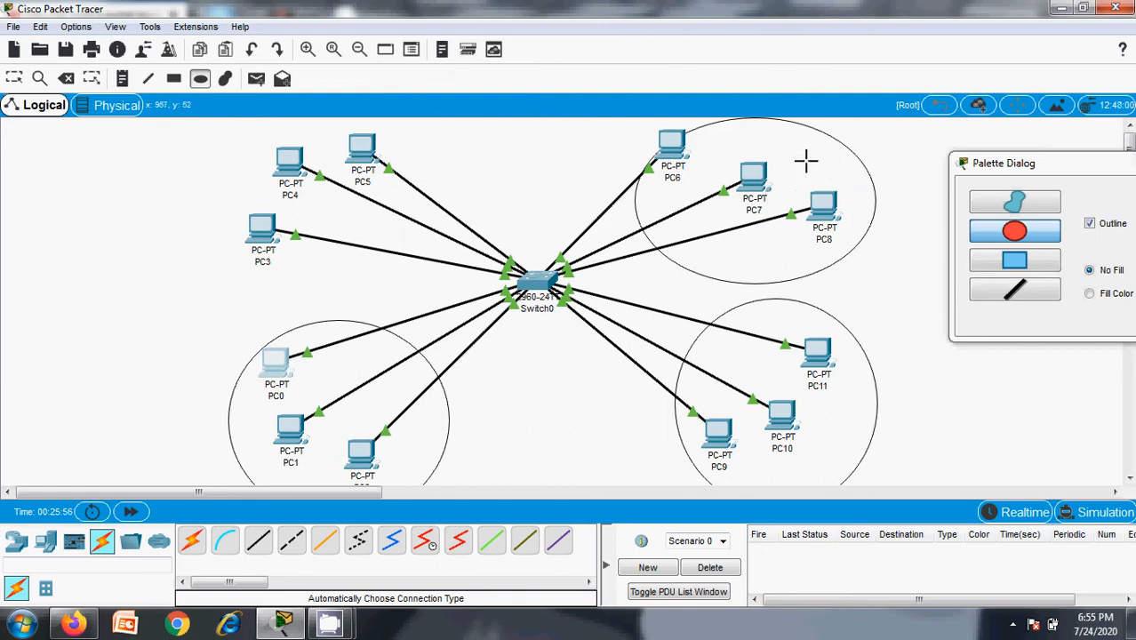
key(Escape)
drag(808, 172, 788, 161)
Draw an unfilled ellipse around PC3, PC4 and PC5, and nudge it slightly upward
click(1014, 230)
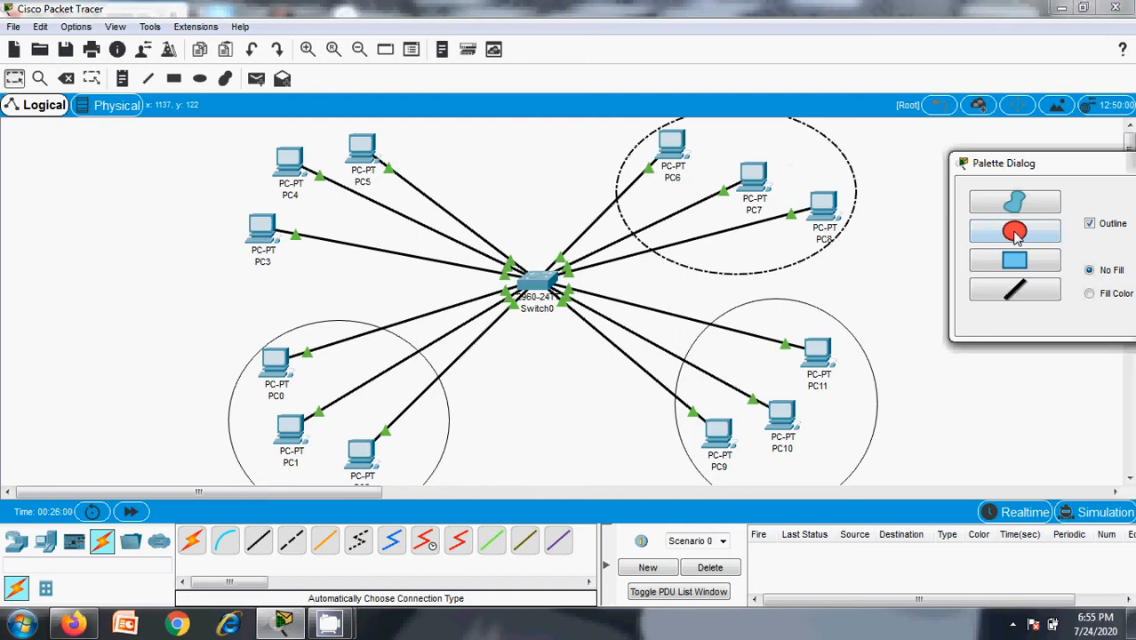
drag(184, 130, 472, 301)
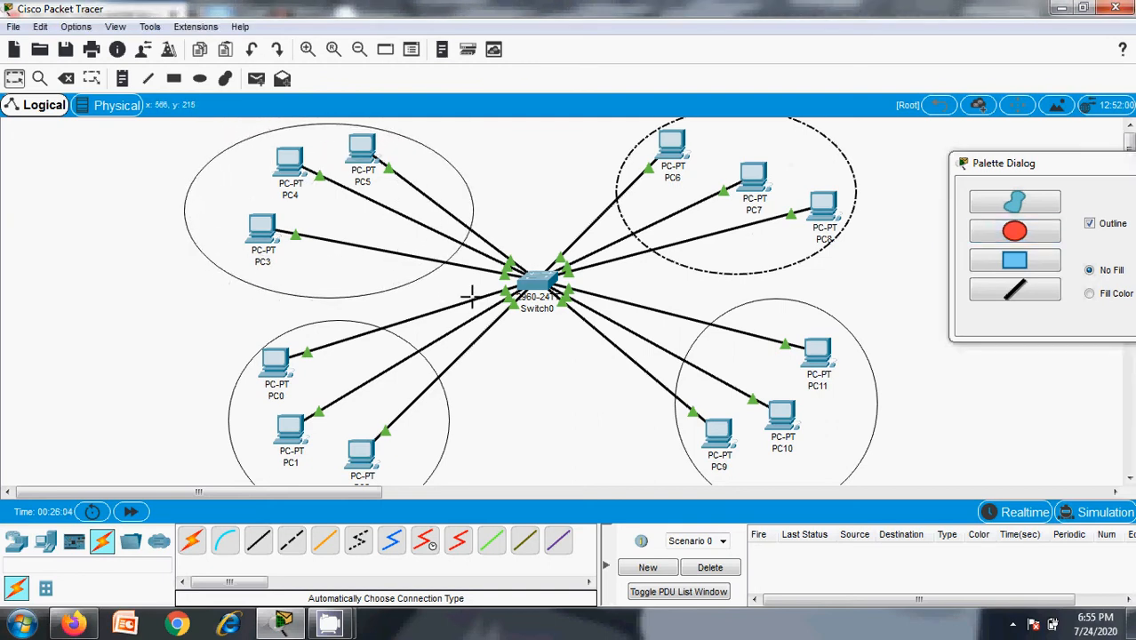
drag(424, 159, 420, 149)
click(510, 161)
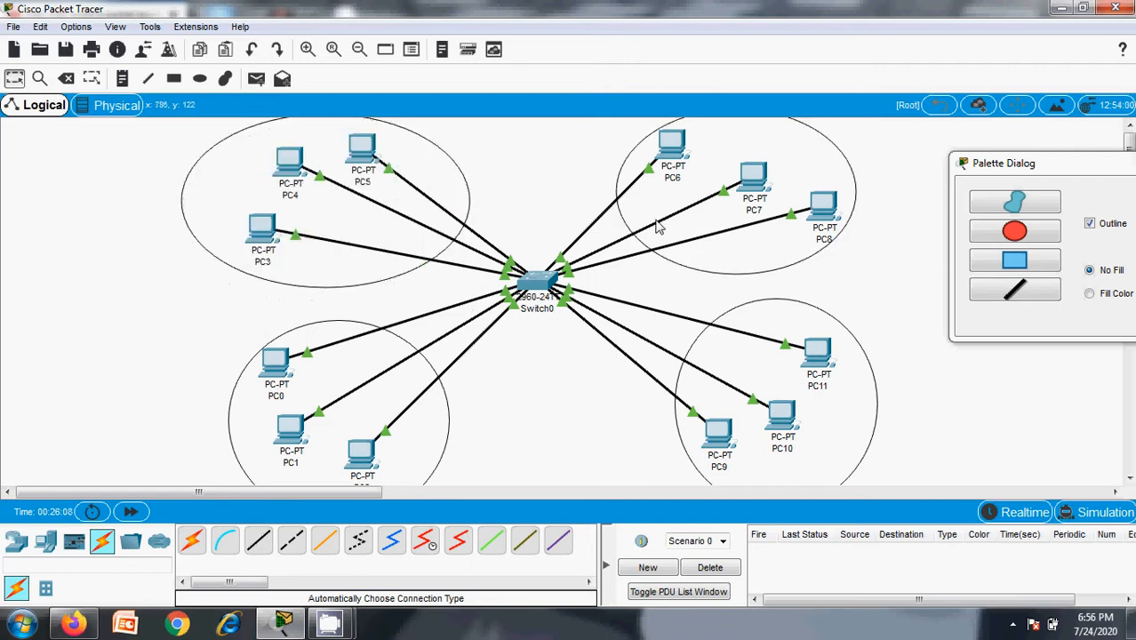
Enable a fill for the ellipse drawing tool and set its fill color to light cyan, #aaffff
click(1004, 238)
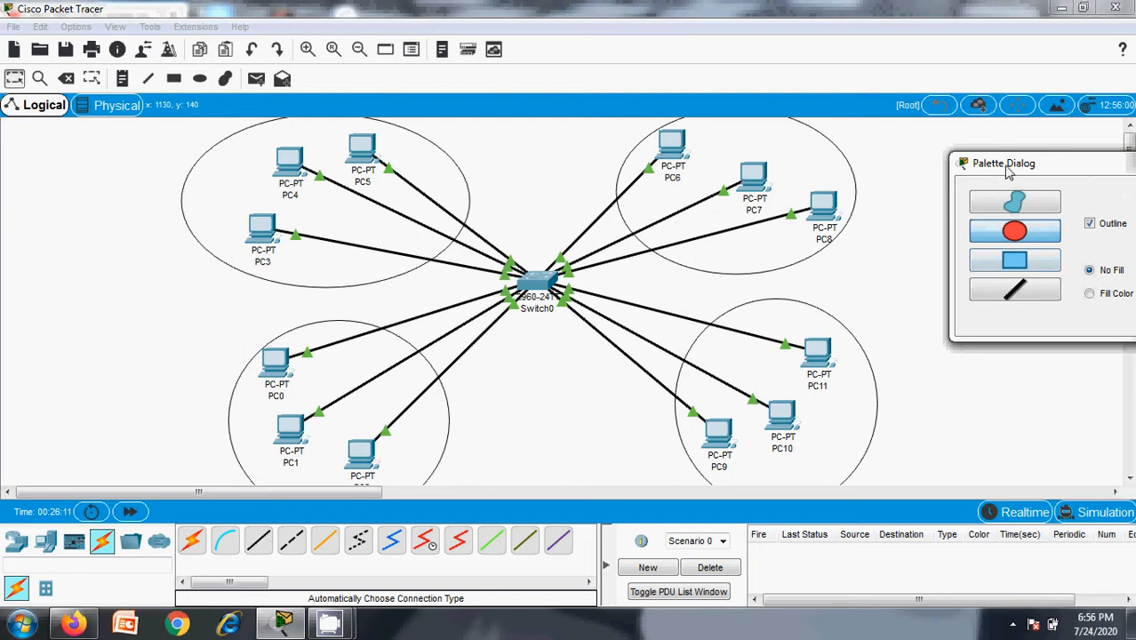
drag(1004, 166, 892, 155)
click(978, 284)
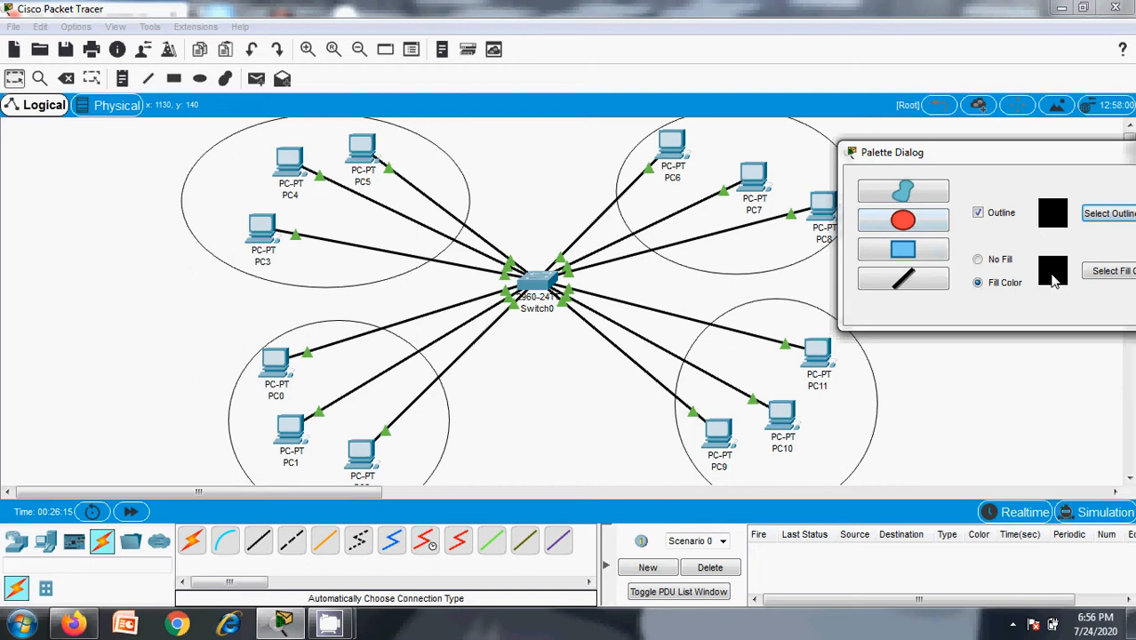
click(1107, 271)
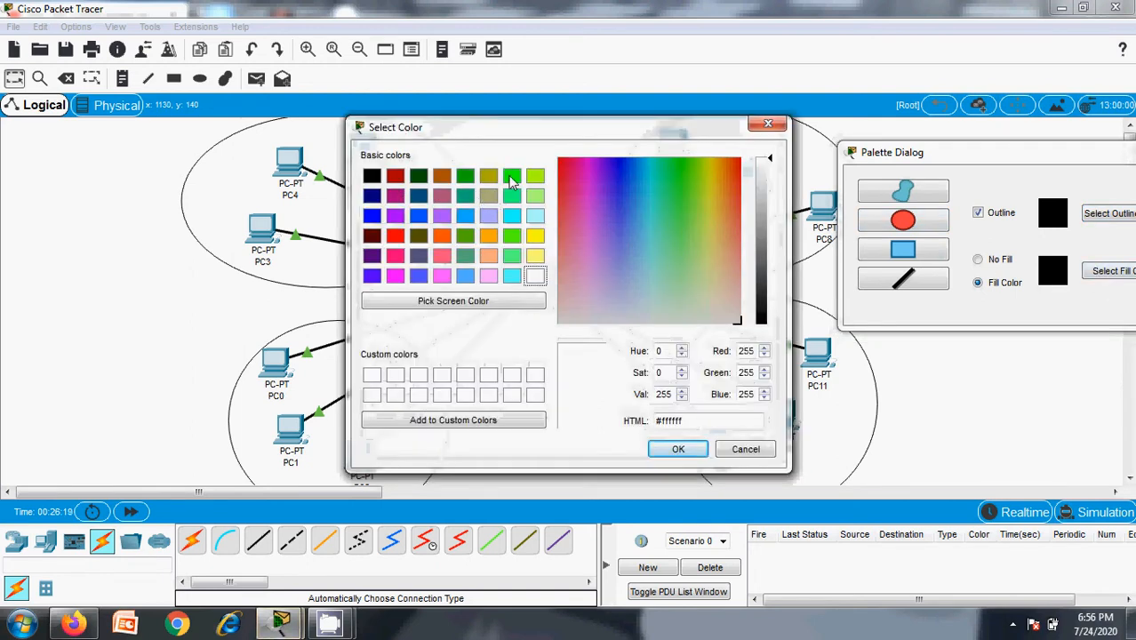
click(536, 216)
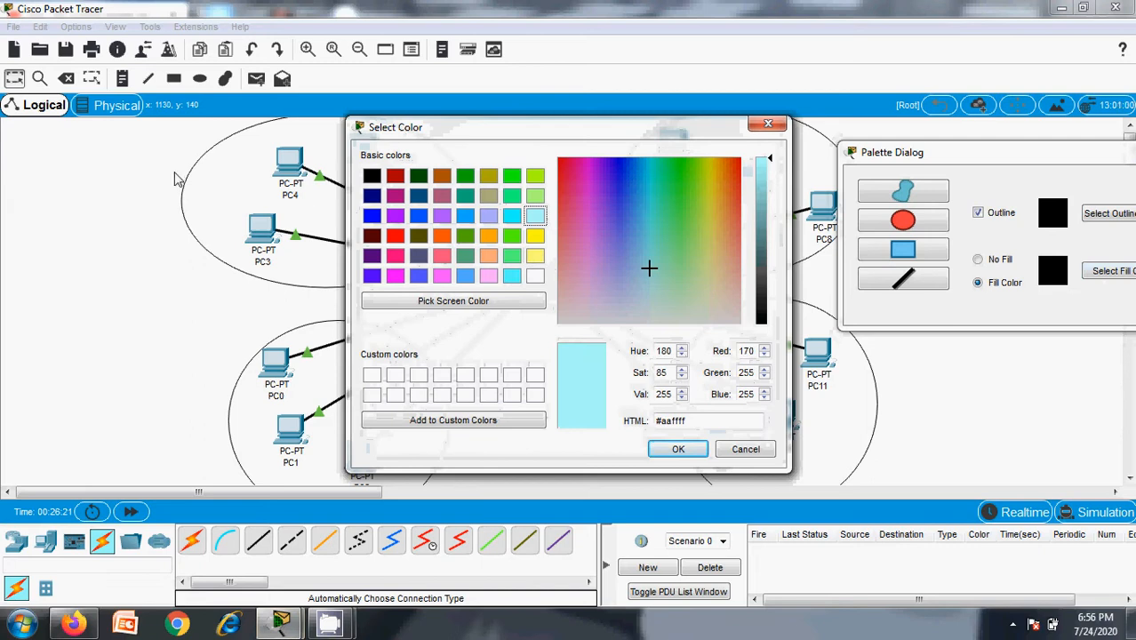
click(678, 449)
drag(232, 192, 280, 230)
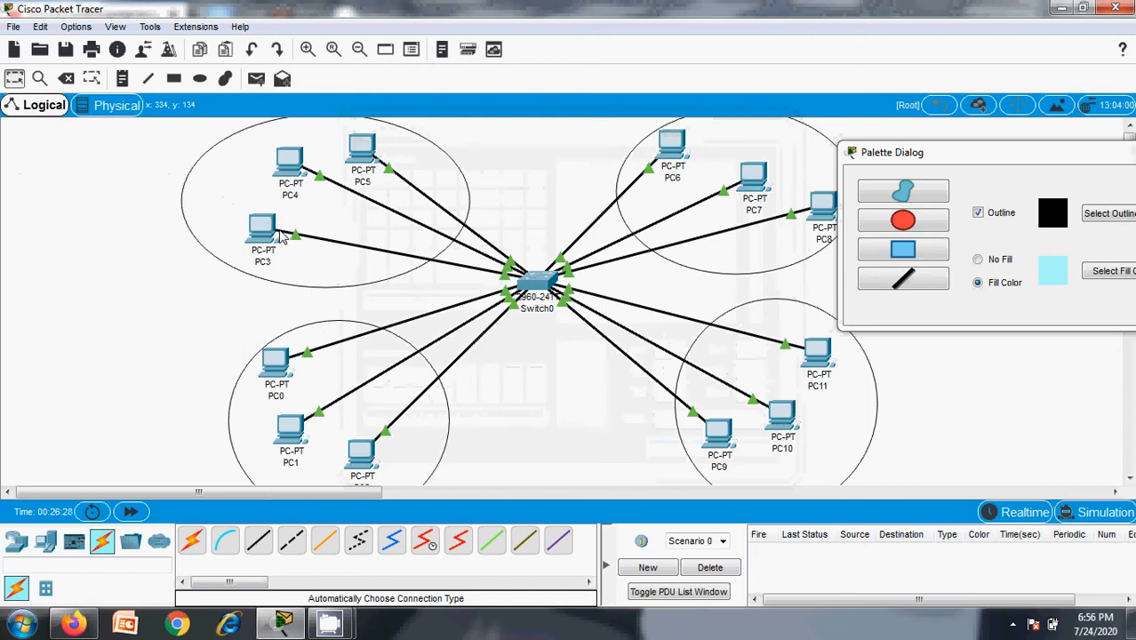
drag(966, 153, 862, 151)
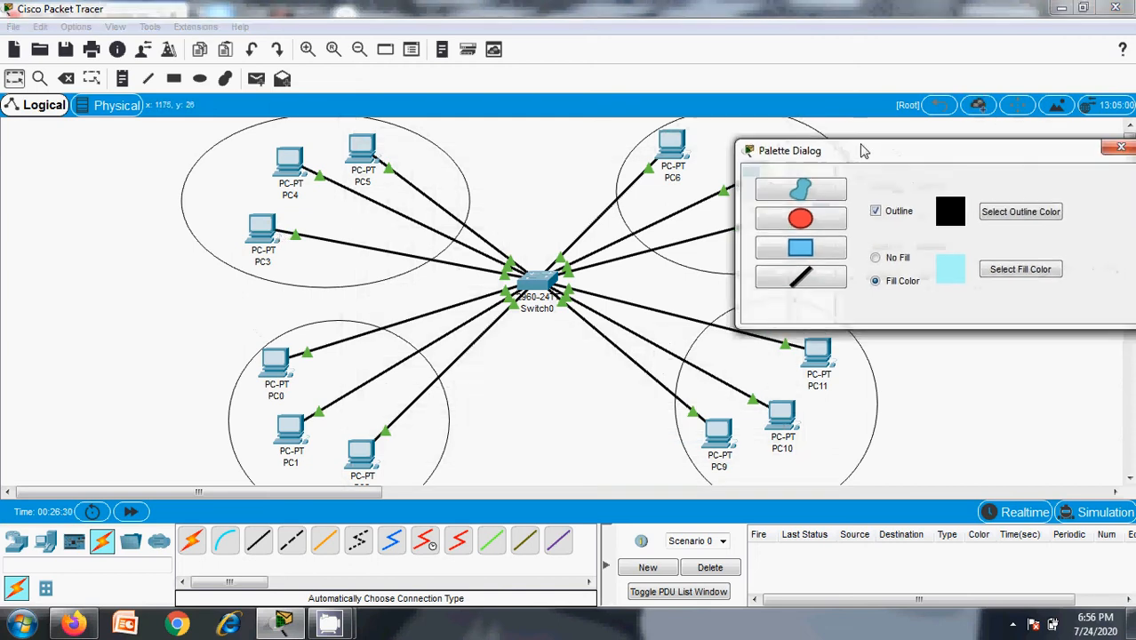
Close the drawing palette and move Switch0 slightly downward between the four PC groups
click(1119, 147)
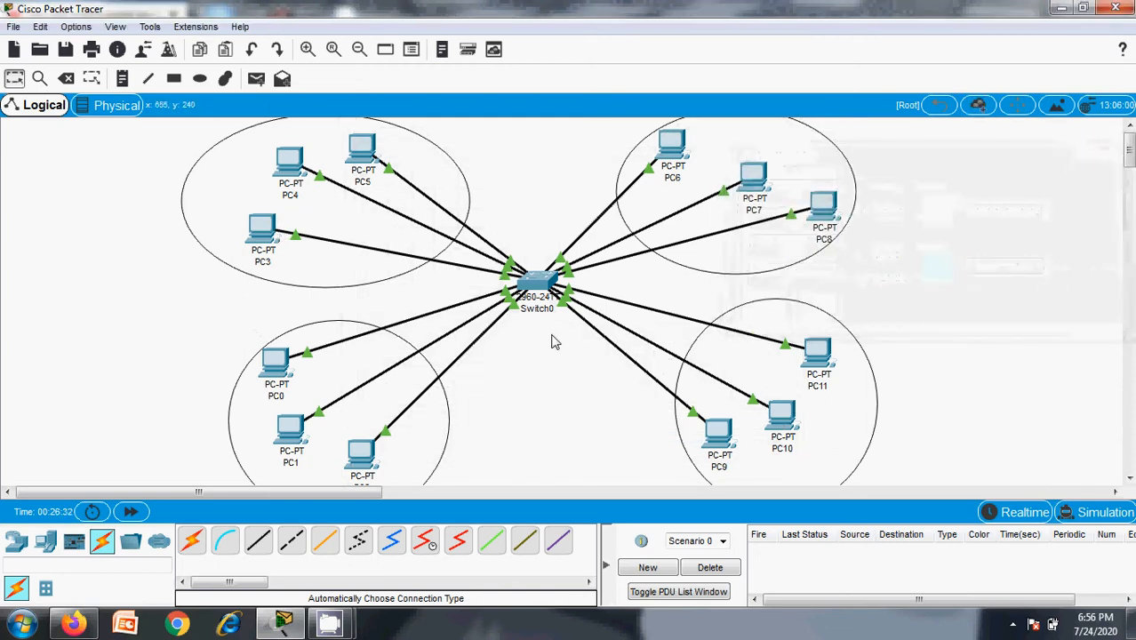
drag(540, 289, 539, 304)
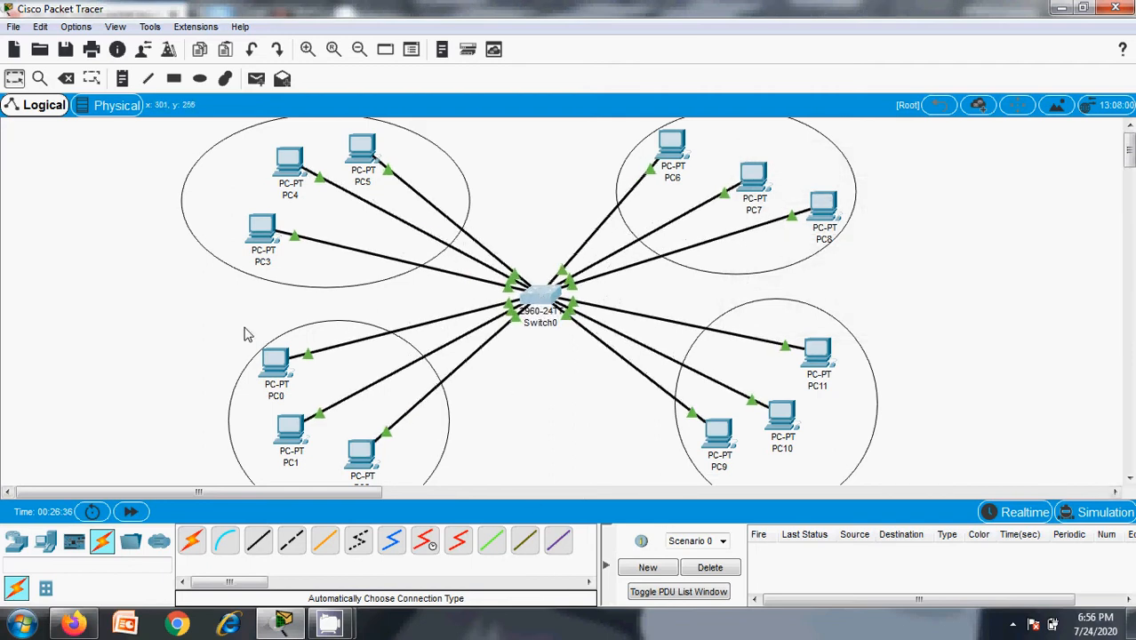
Add the note "VLAN HR" to the PC3–PC5 ellipse and "VLAN TECH" to the PC0–PC2 ellipse
click(122, 78)
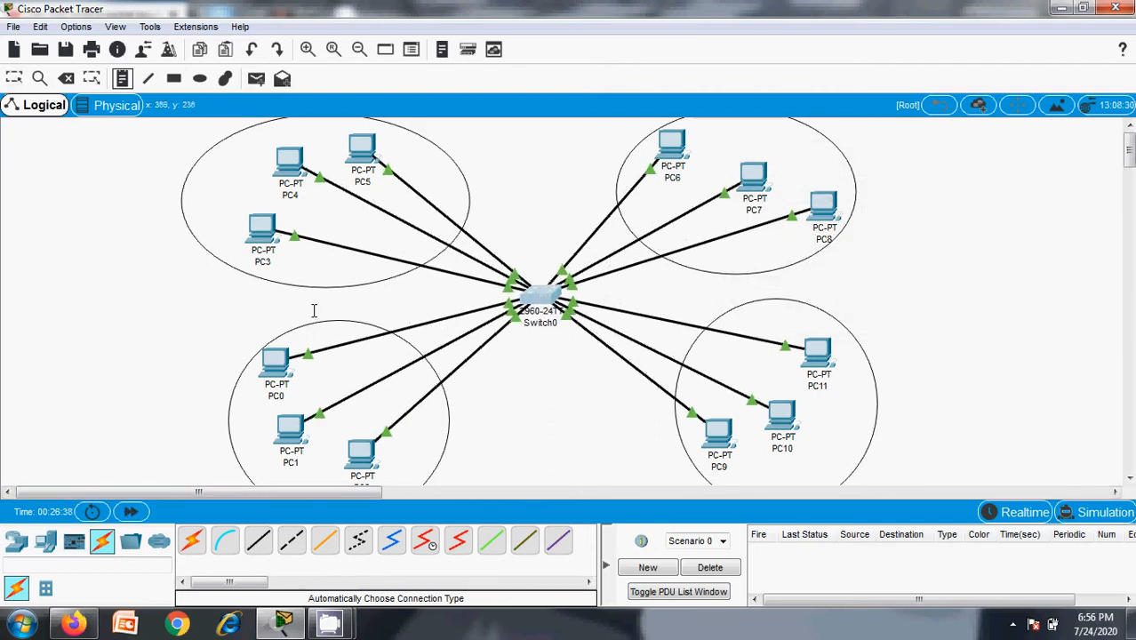
click(205, 183)
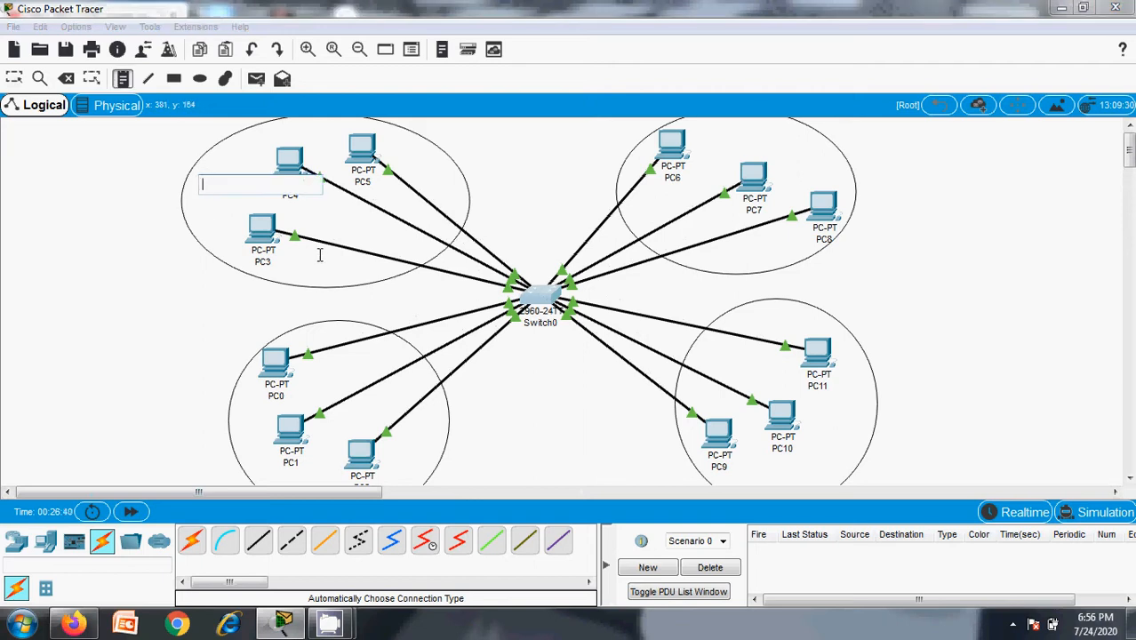
text(V)
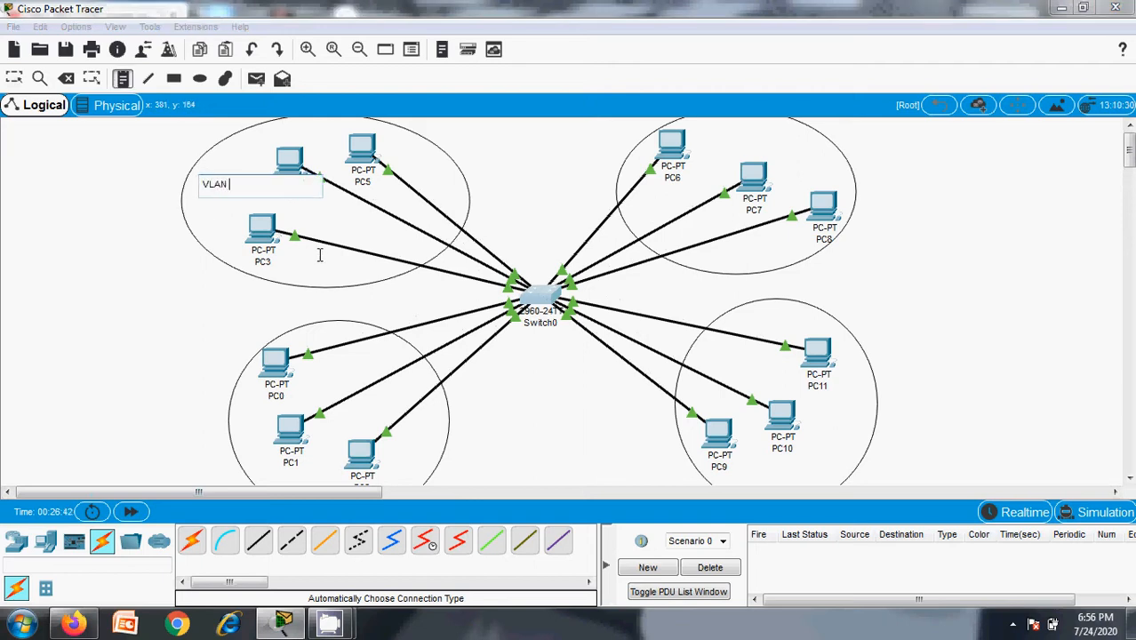
text(LAN )
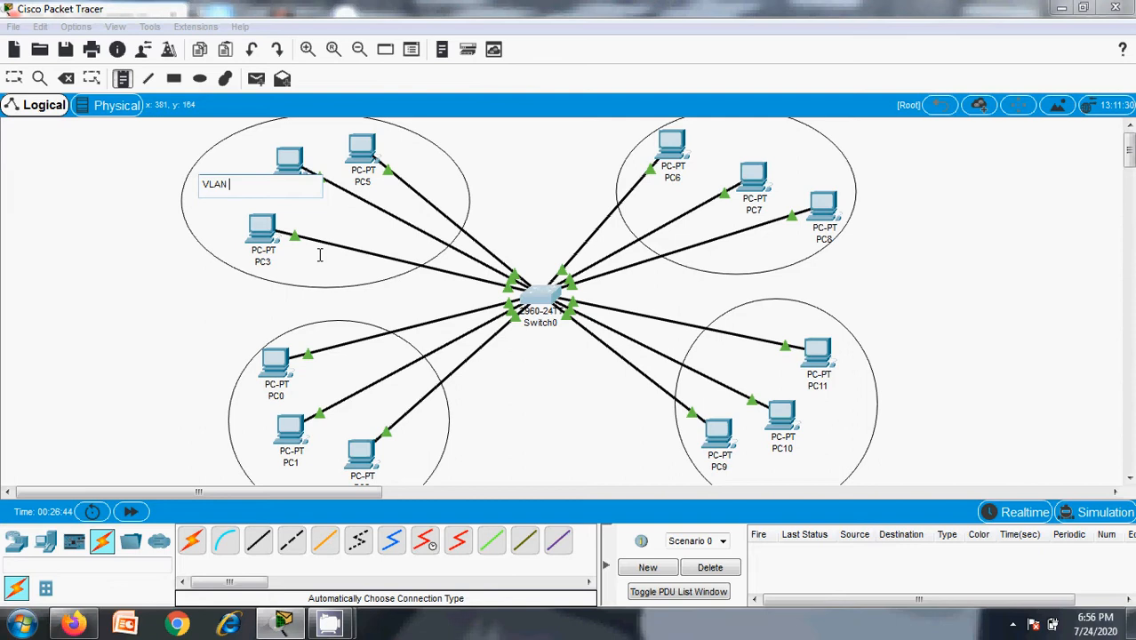
text(HR)
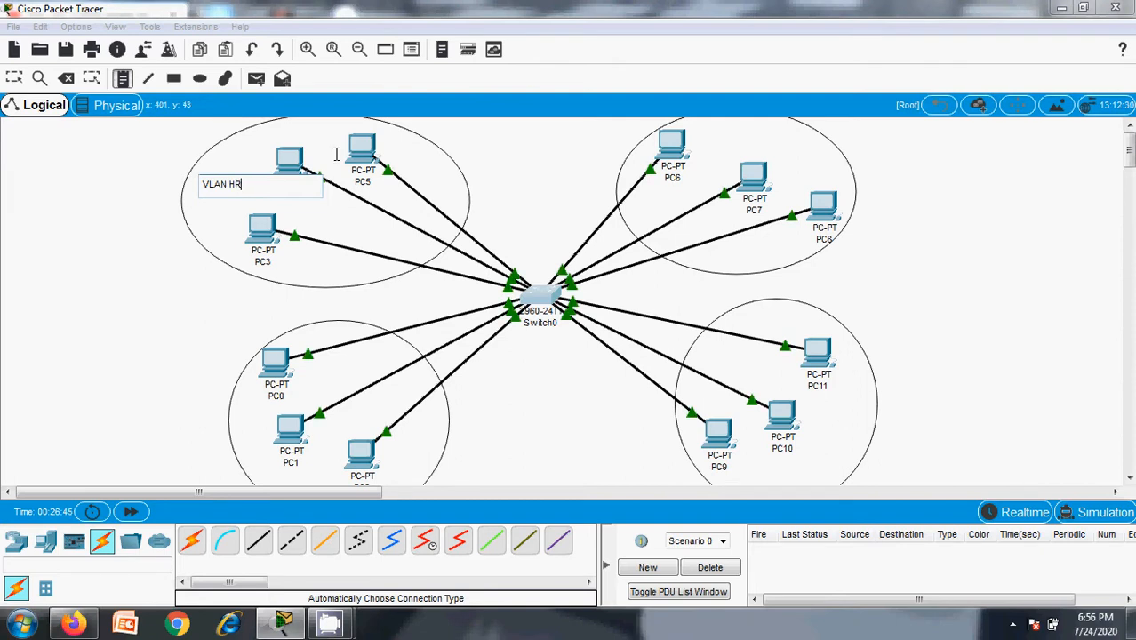
click(242, 409)
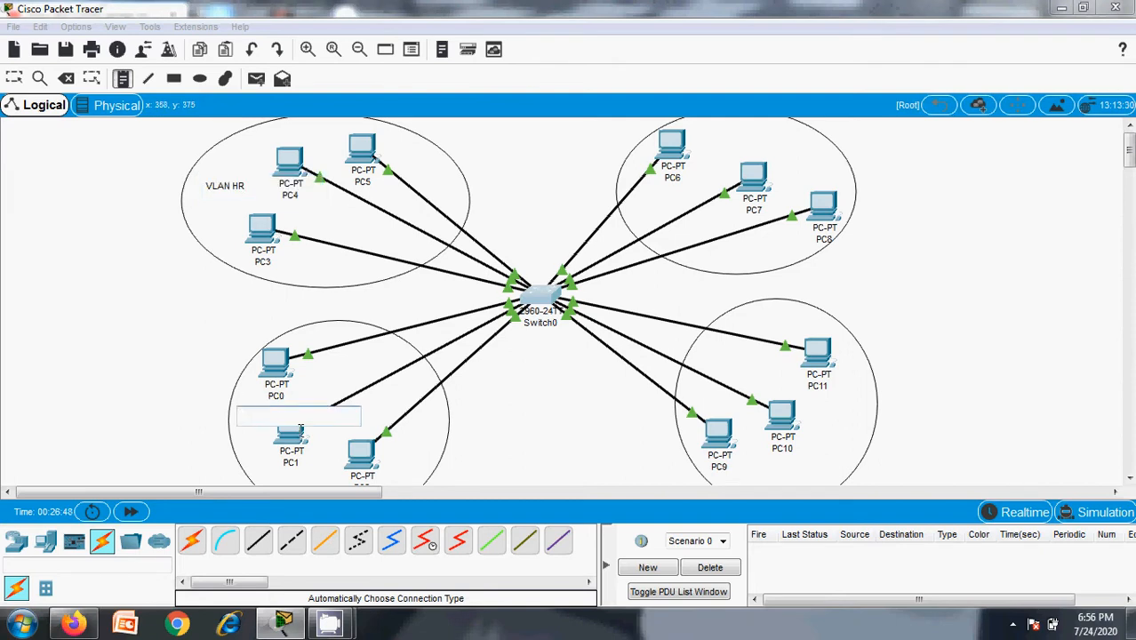
text(VLAN TECH)
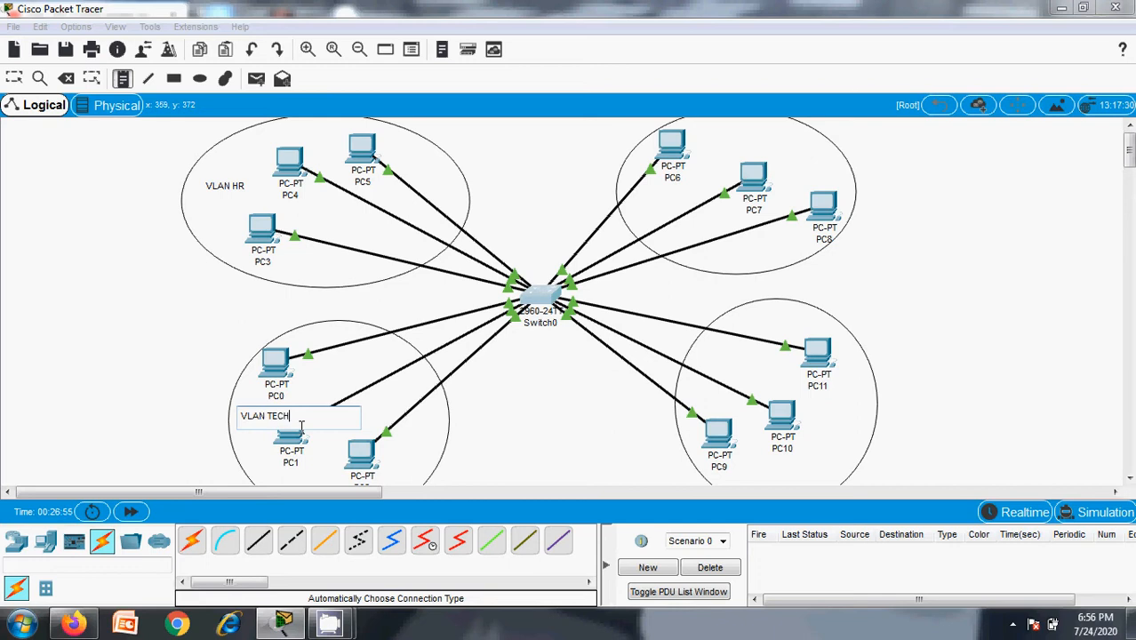
Add the note "VLAN SALES" to the PC9–PC11 group and "VLAN STOCK" to the PC6–PC8 group
click(828, 430)
text(VLAN SALES)
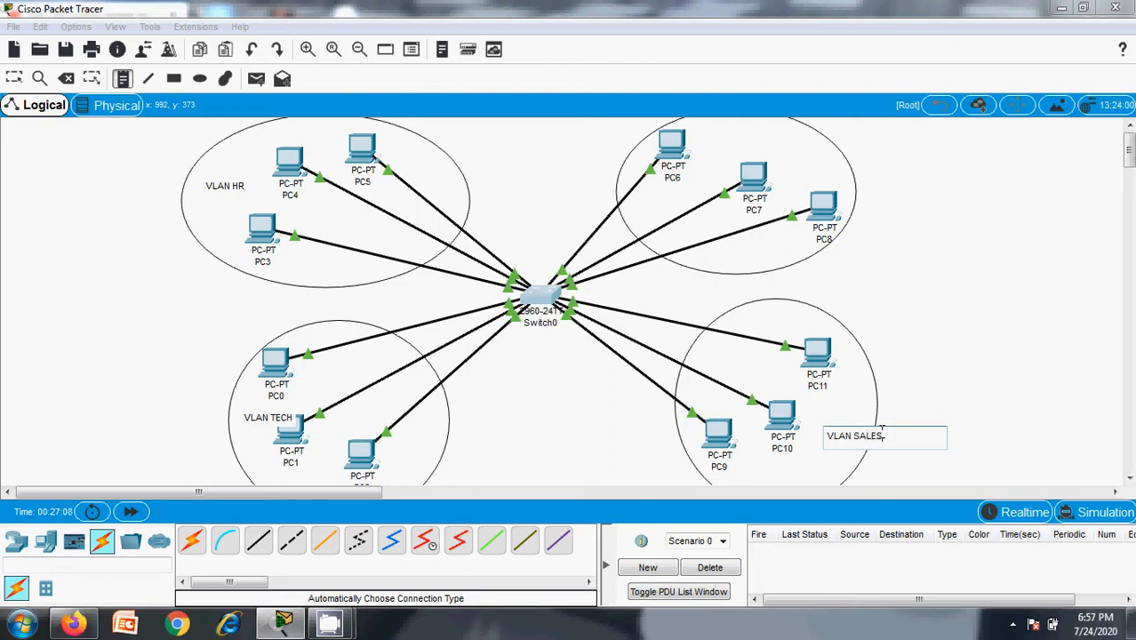
click(770, 133)
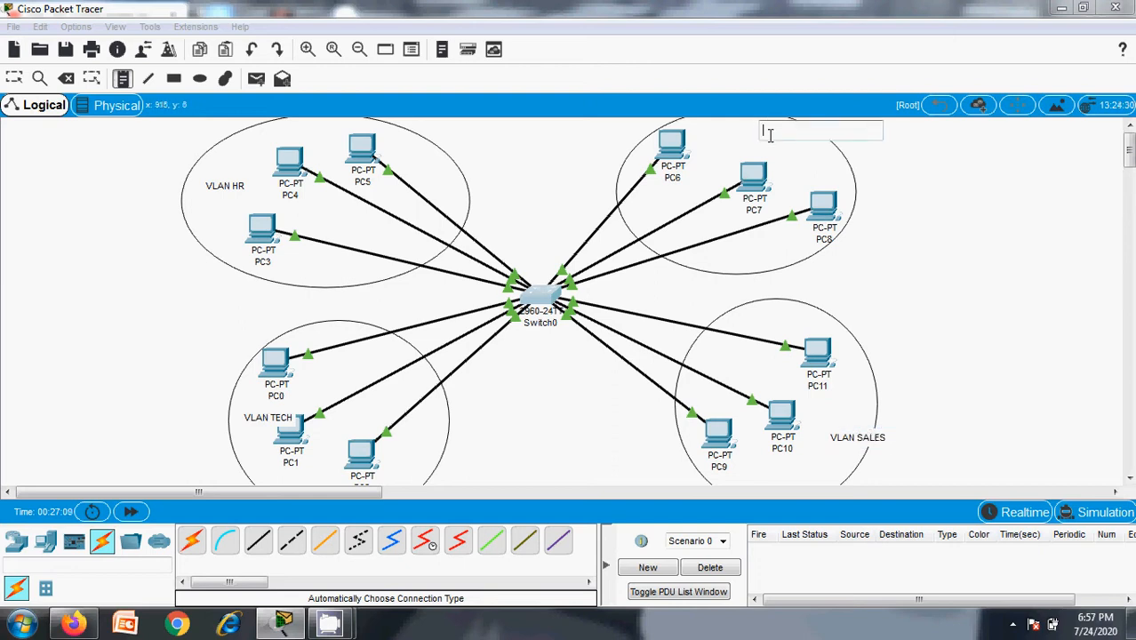
text(VL)
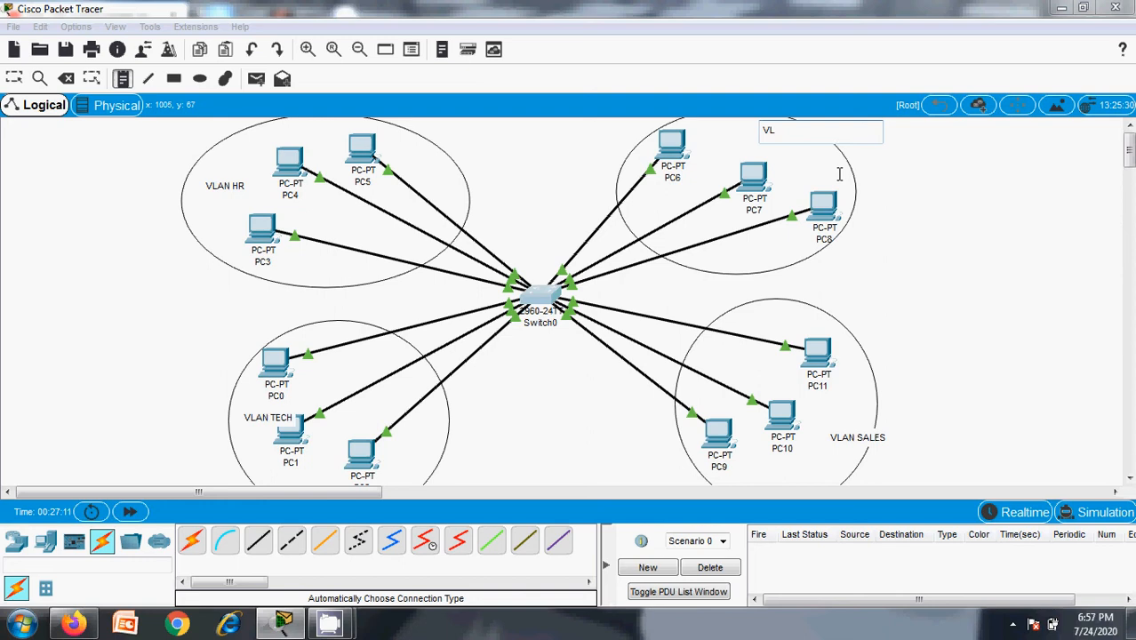
text(AN STOCK)
click(924, 220)
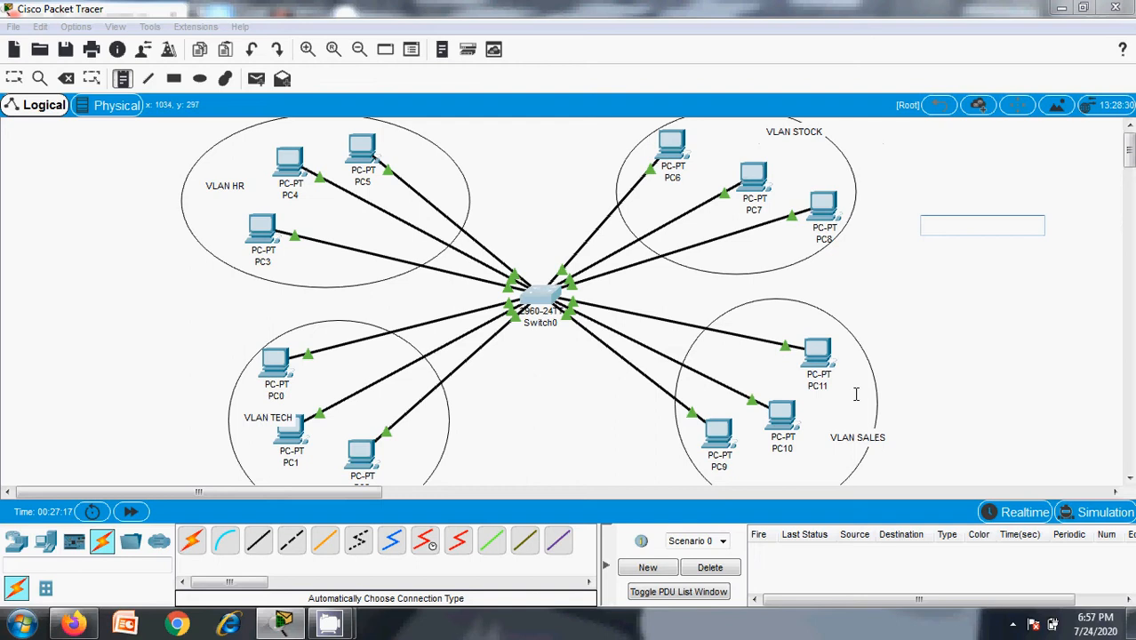
Place address notes 192.168.0.1, 192.168.0.2 and 192.168.0.3 beside PC3, PC4 and PC5 respectively
click(360, 53)
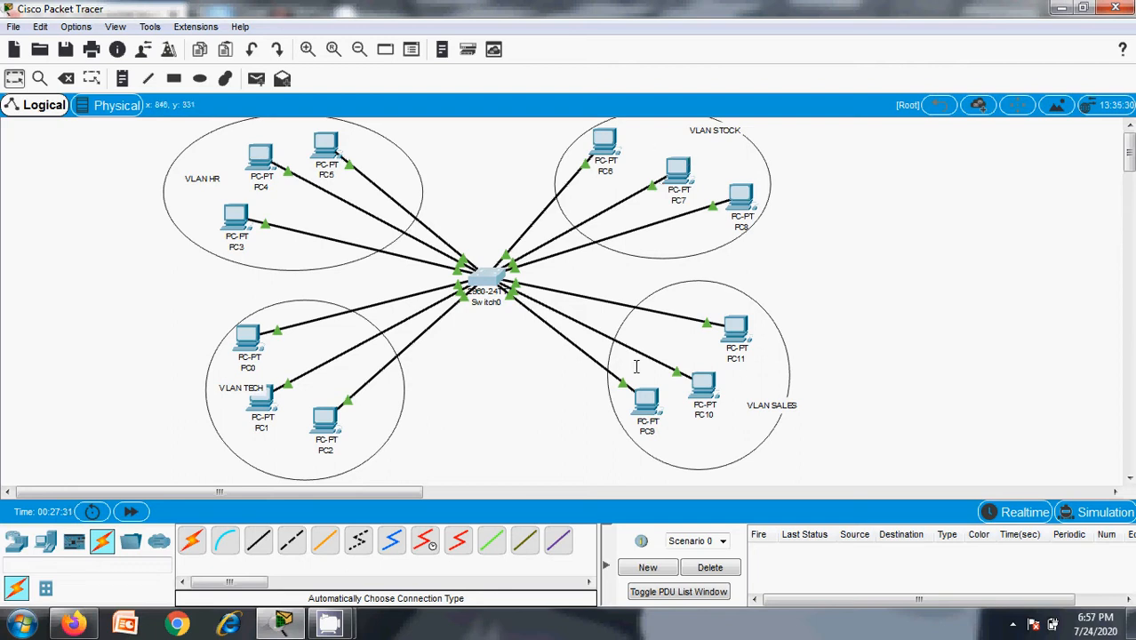
click(122, 79)
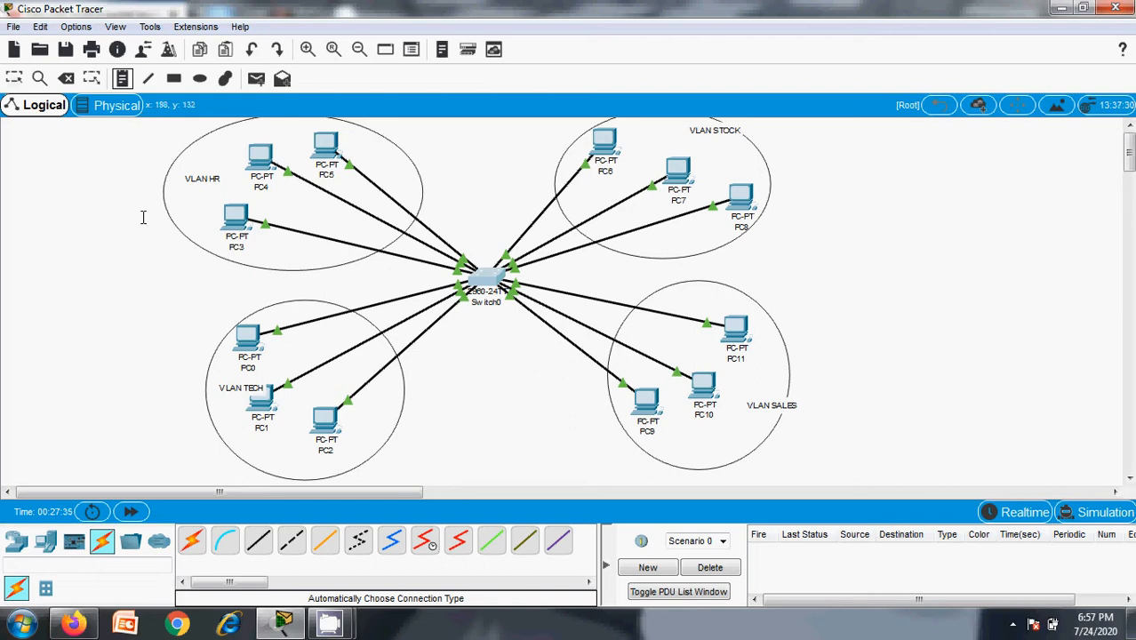
click(140, 218)
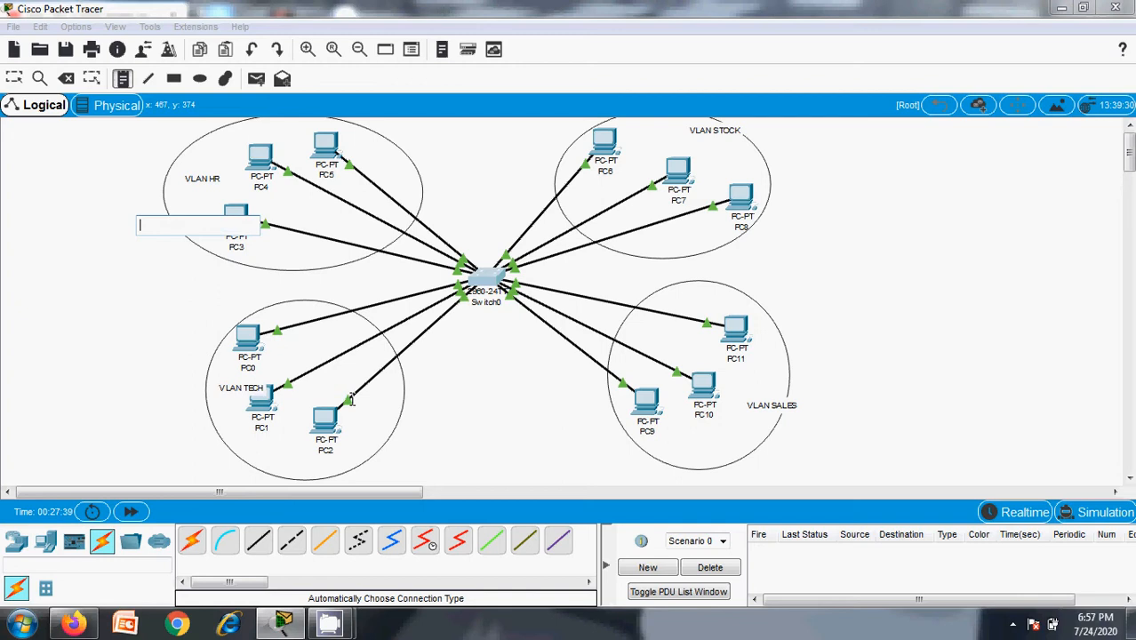
text(192.168.0.1)
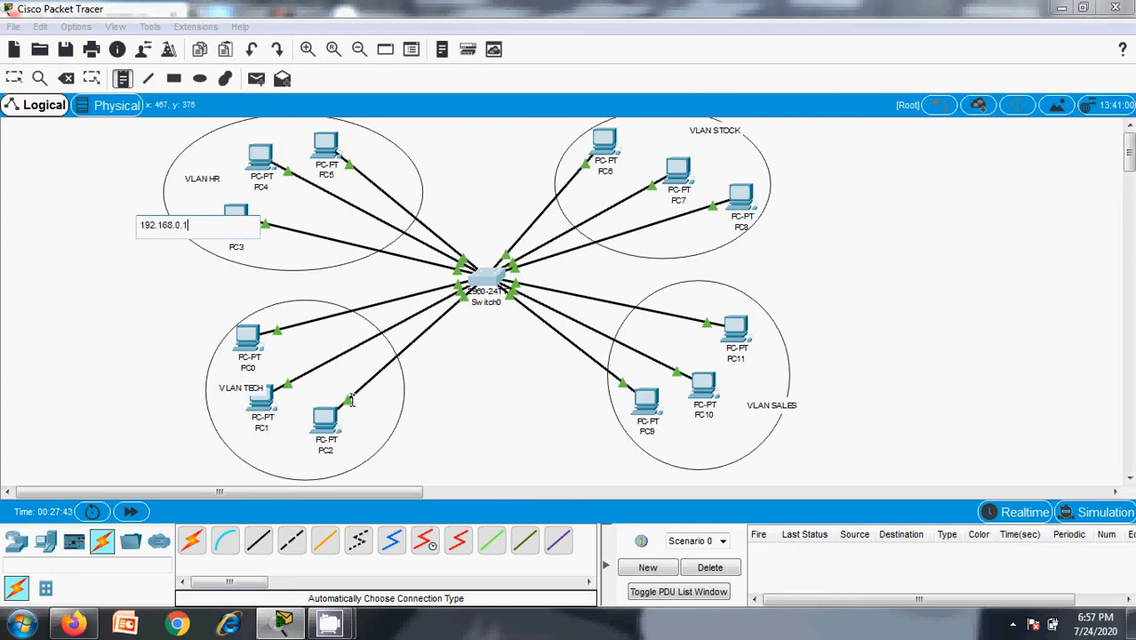
drag(200, 224, 123, 223)
key(ctrl+c)
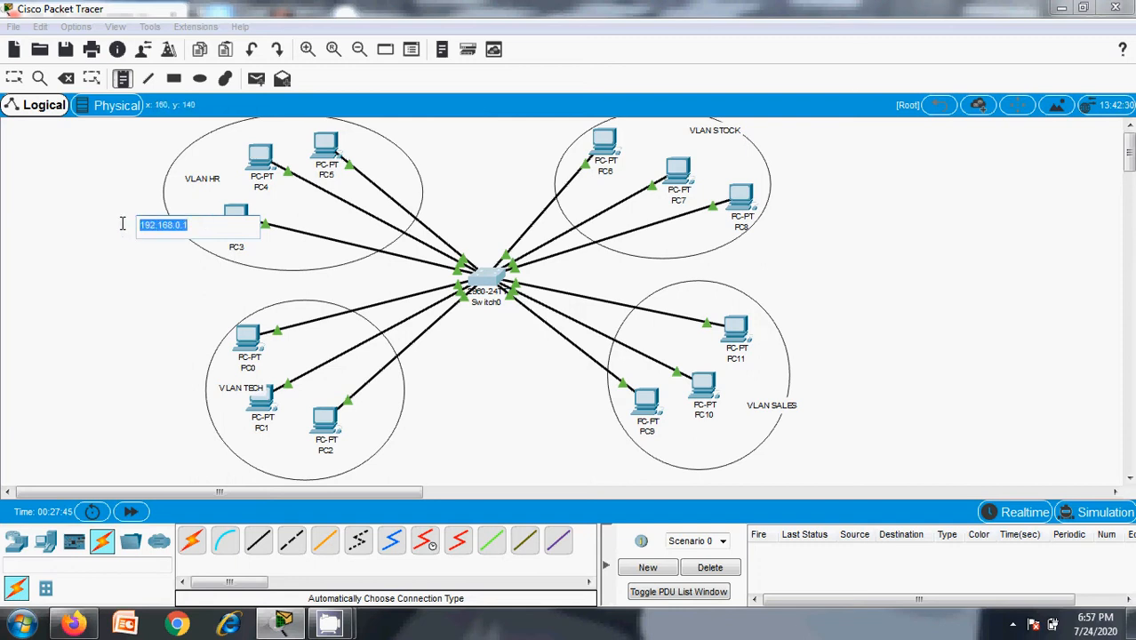
click(152, 148)
key(ctrl+v)
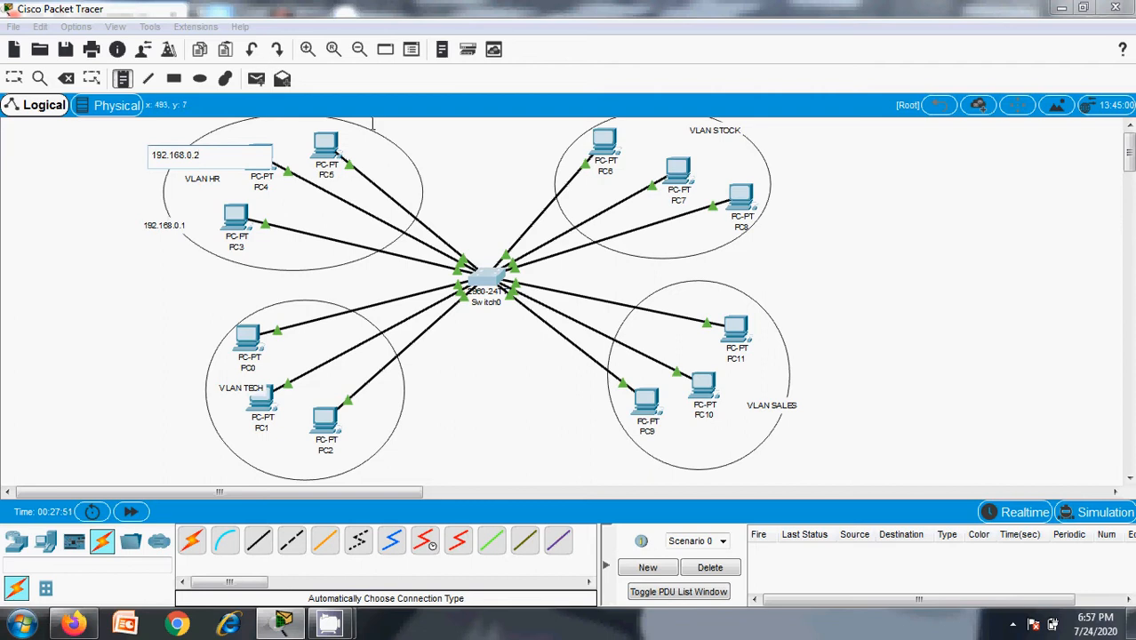
click(358, 140)
key(ctrl+v)
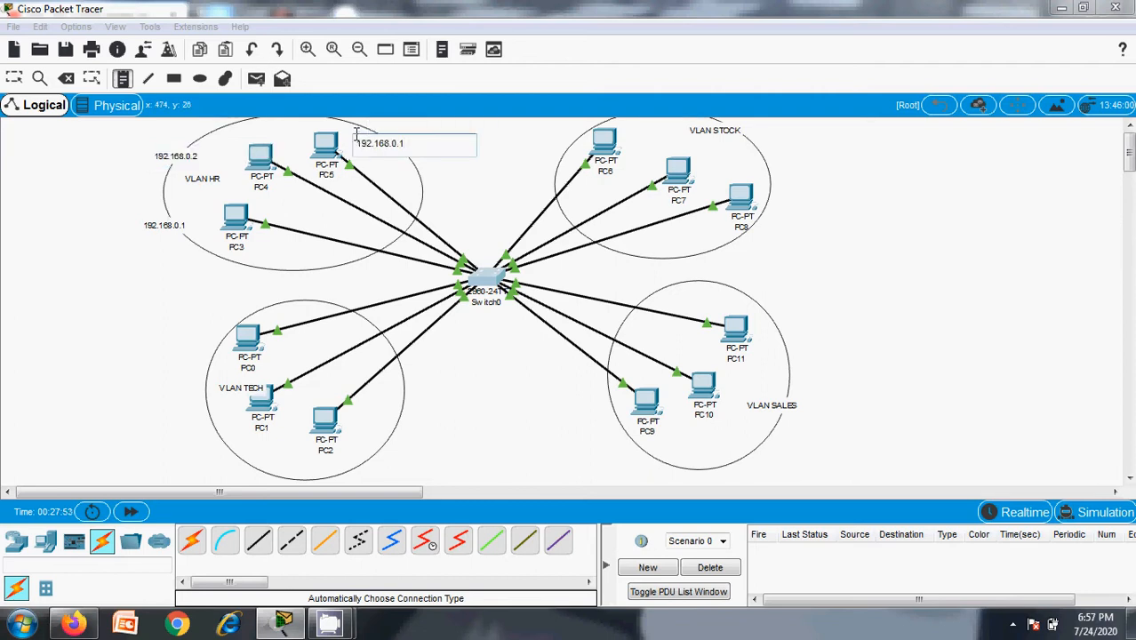
Place address notes 192.168.0.4, 192.168.0.5 and 192.168.0.6 beside PC6, PC7 and PC8 respectively
click(504, 135)
key(ctrl+v)
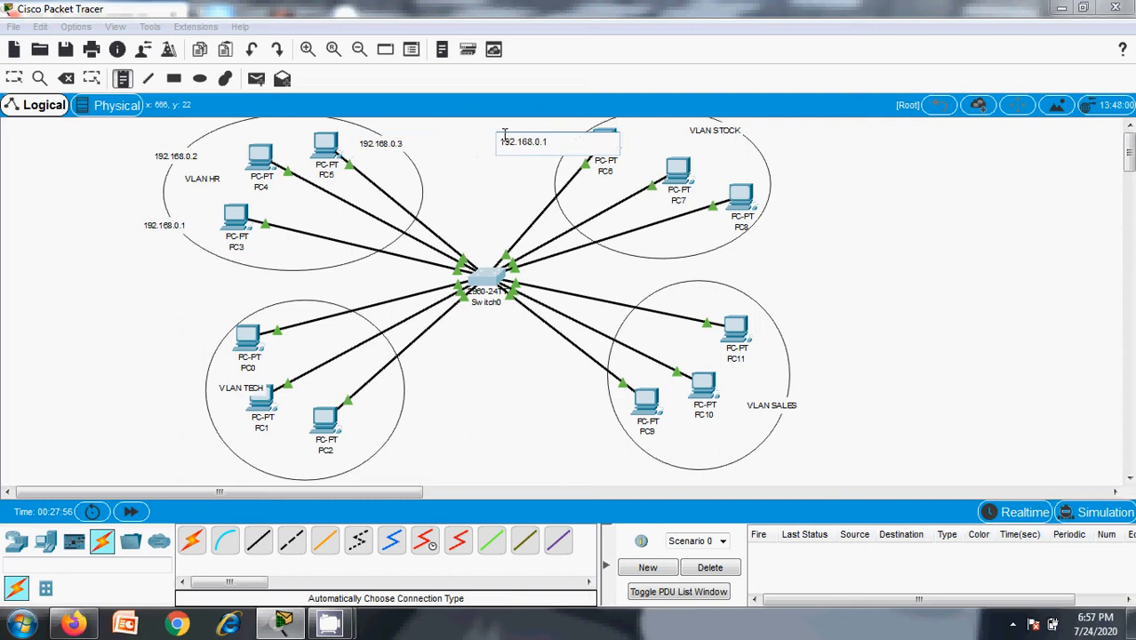
click(714, 157)
key(ctrl+v)
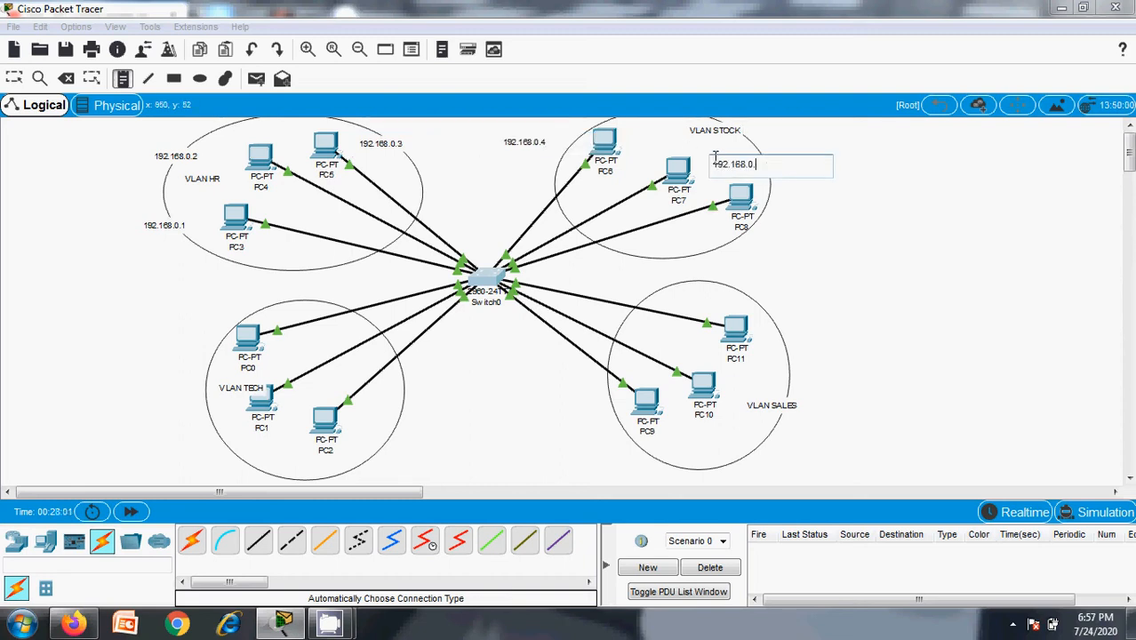
click(779, 207)
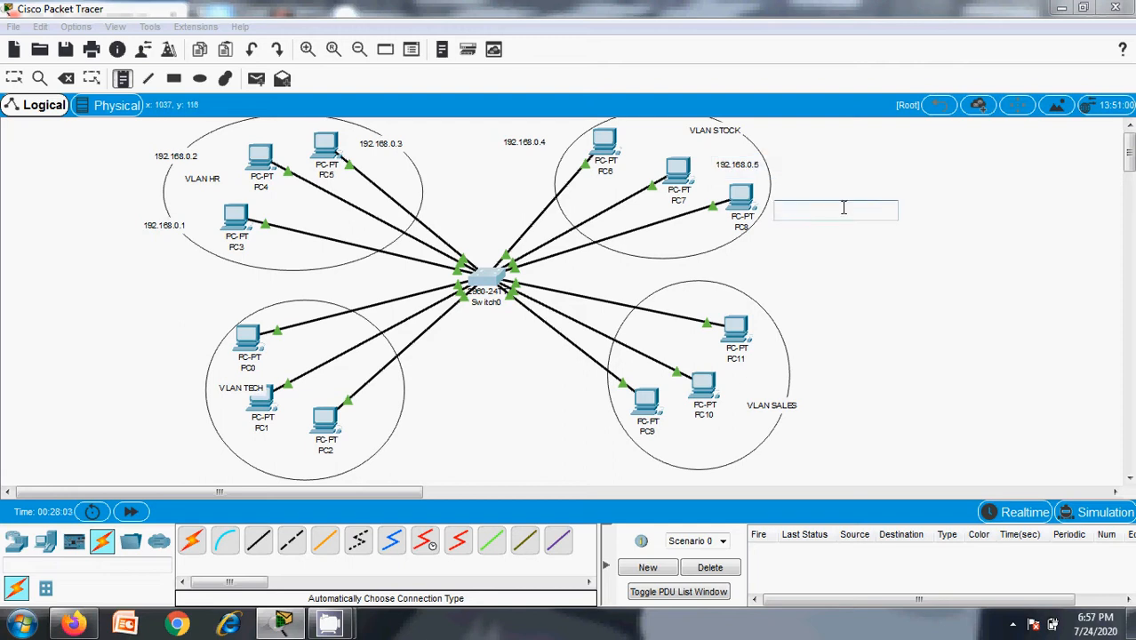
key(ctrl+v)
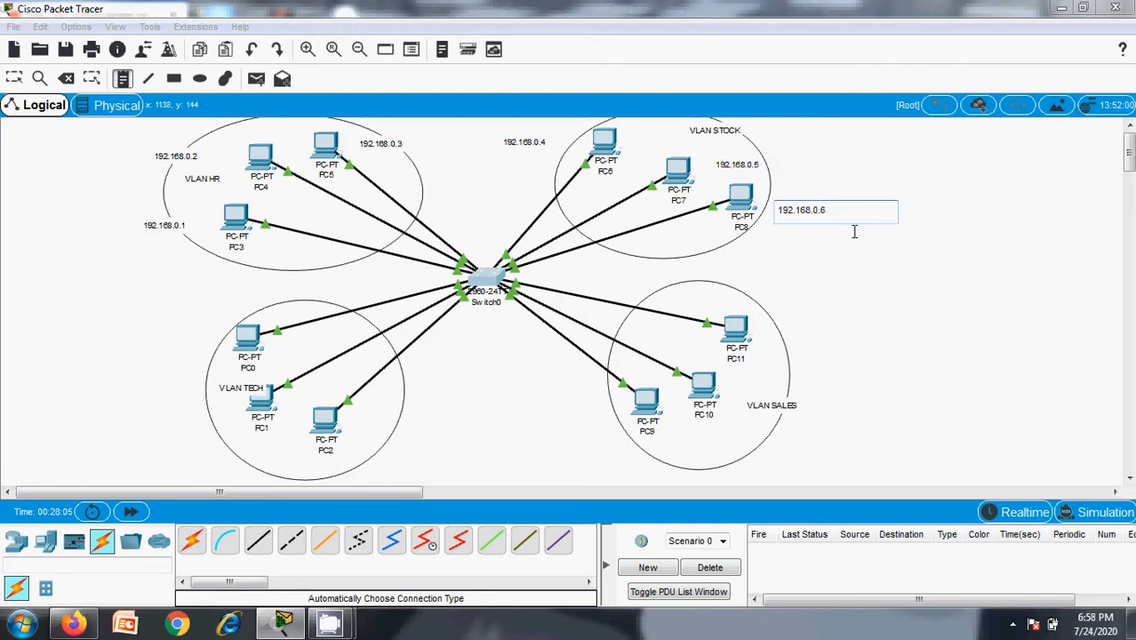
Place address notes 192.168.0.7, 192.168.0.8 and 192.168.0.9 beside PC11, PC10 and PC9 respectively
click(762, 322)
key(ctrl+v)
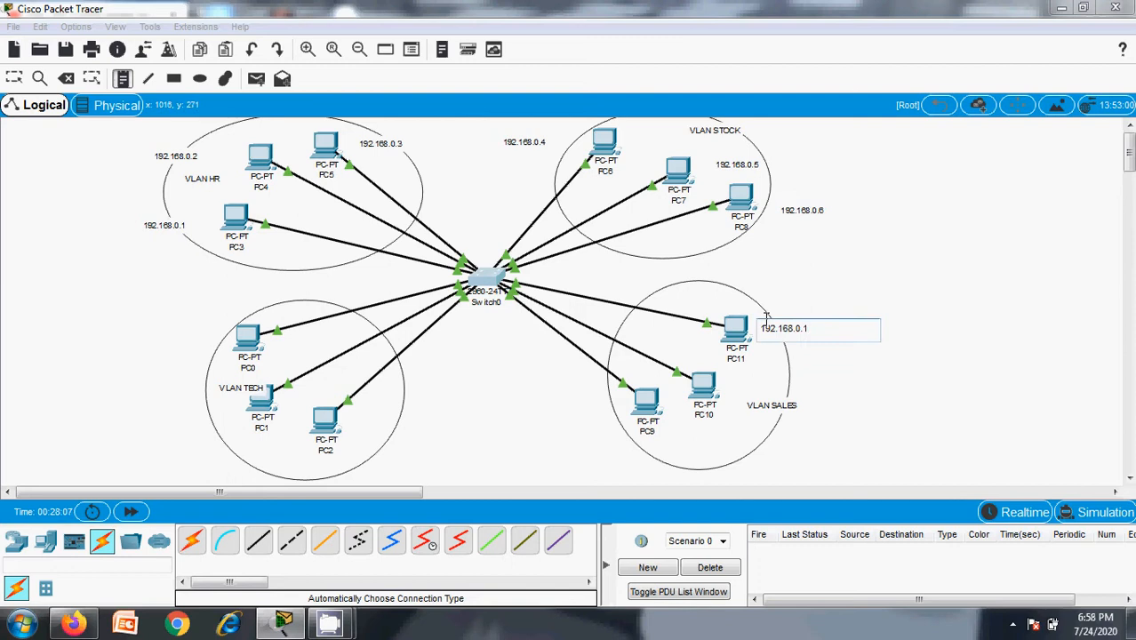
click(731, 389)
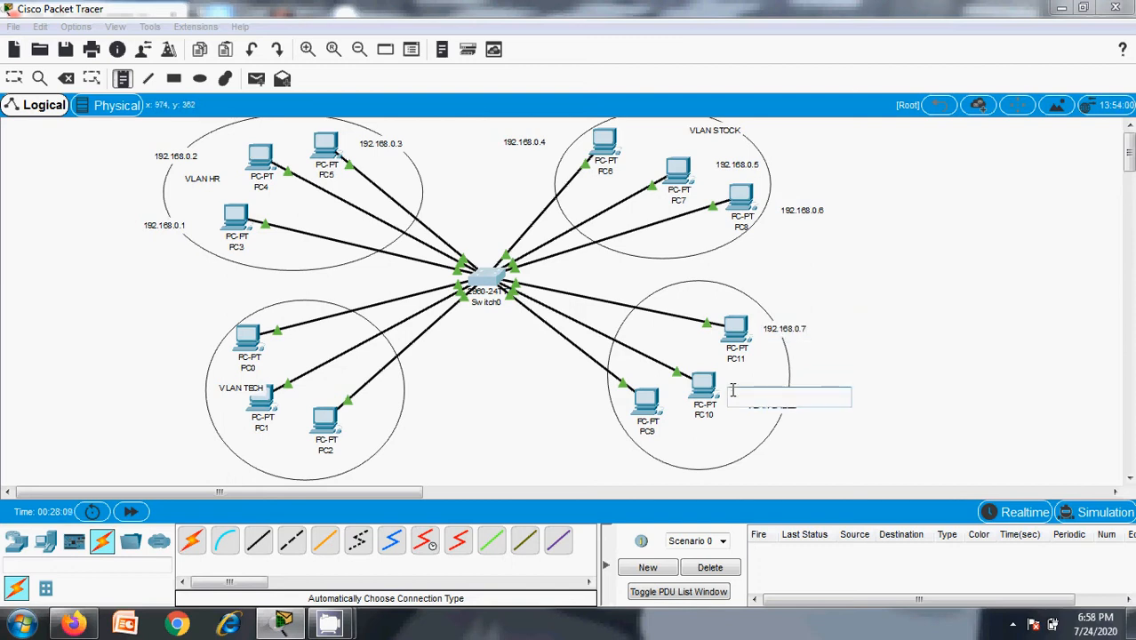
key(ctrl+v)
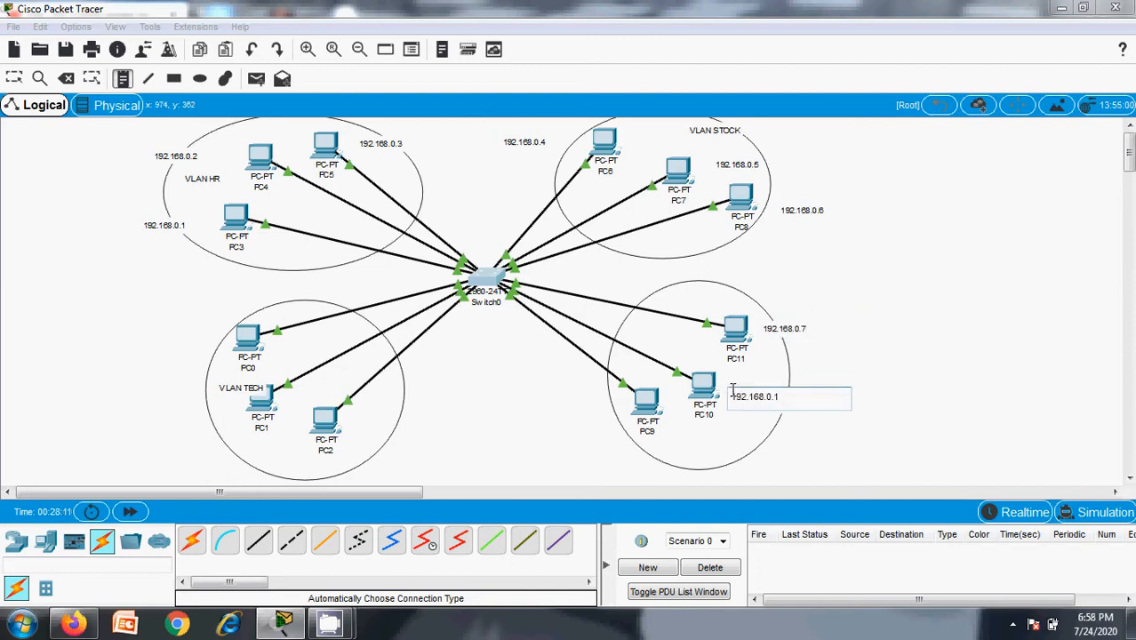
text(8)
click(873, 294)
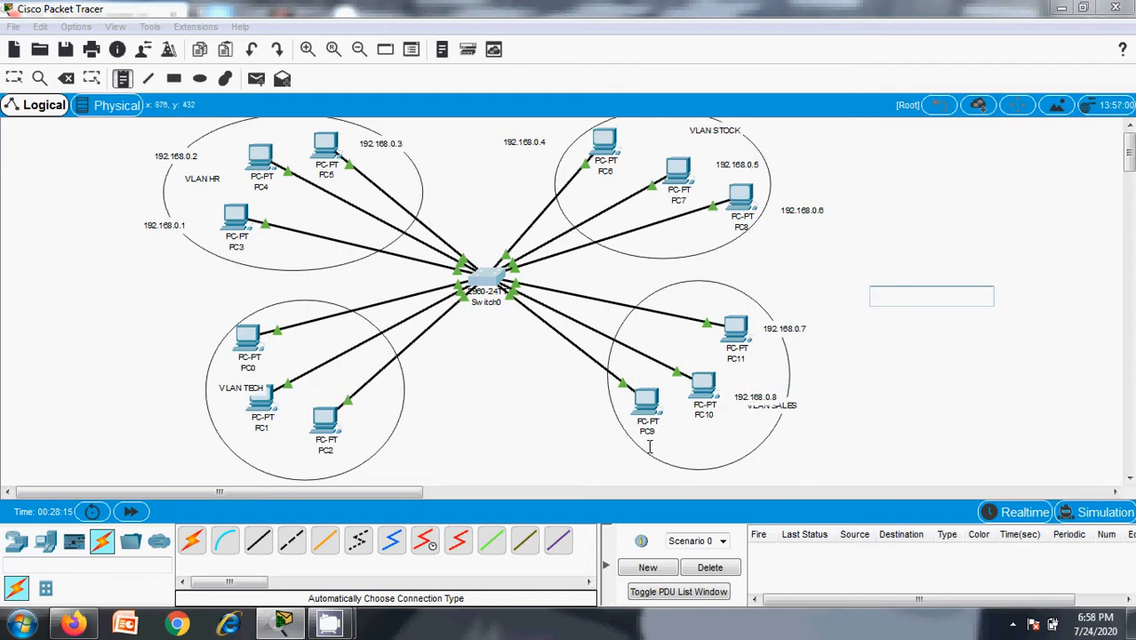
click(588, 452)
key(ctrl+v)
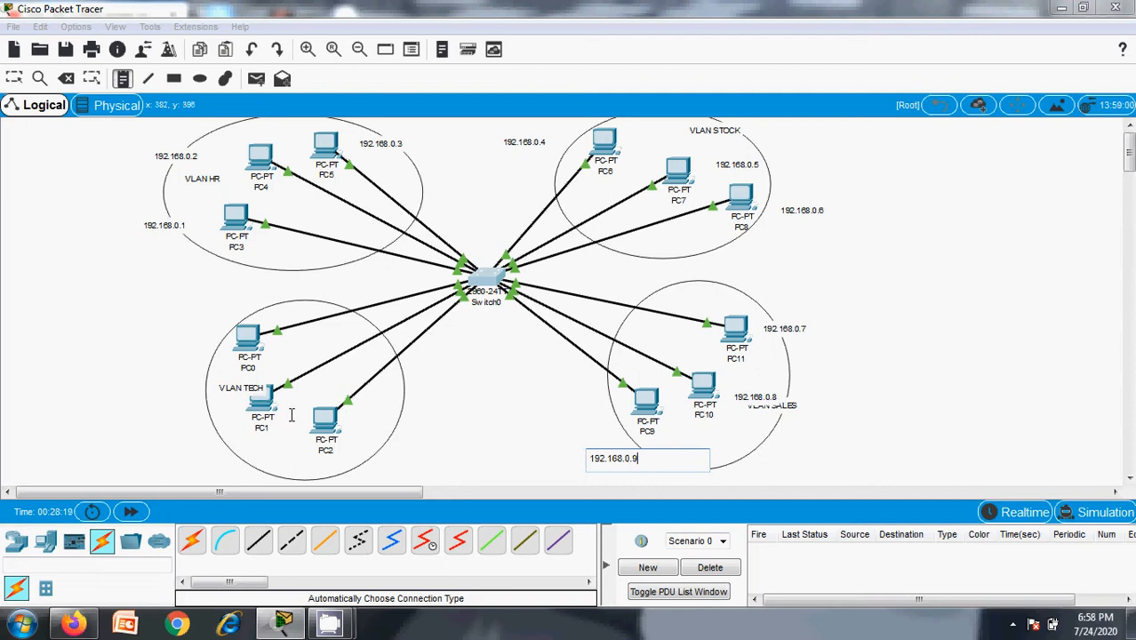
Place address notes 192.168.0.10, 192.168.0.11 and 192.168.0.12 beside PC2, PC1 and PC0 respectively
click(365, 423)
text(192.168.0.1)
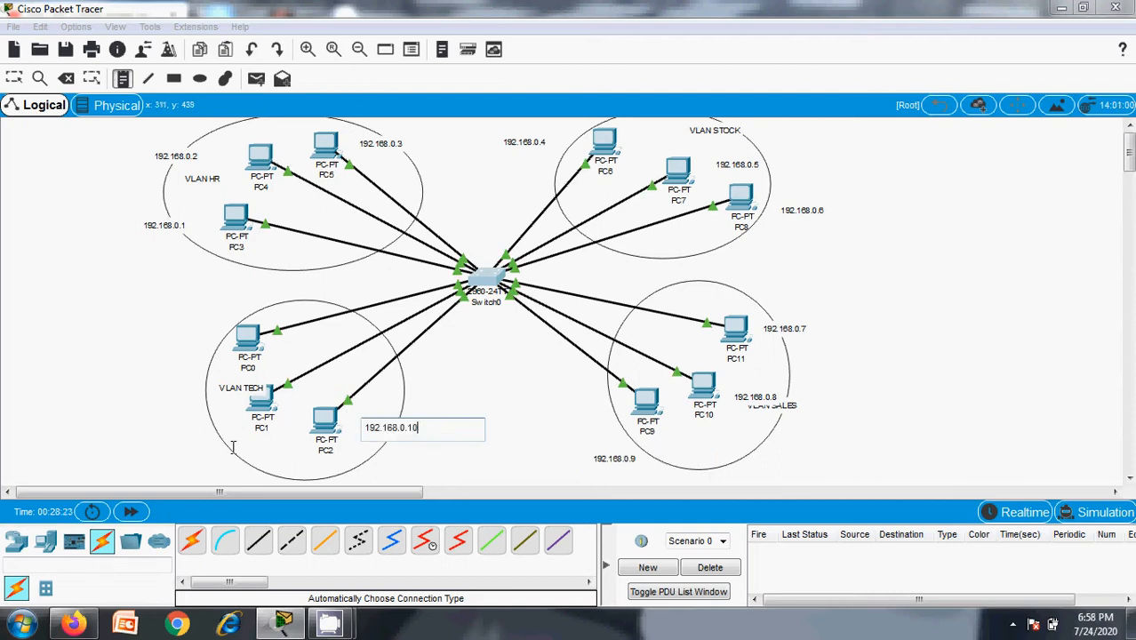
click(153, 415)
text(192.168.0.1)
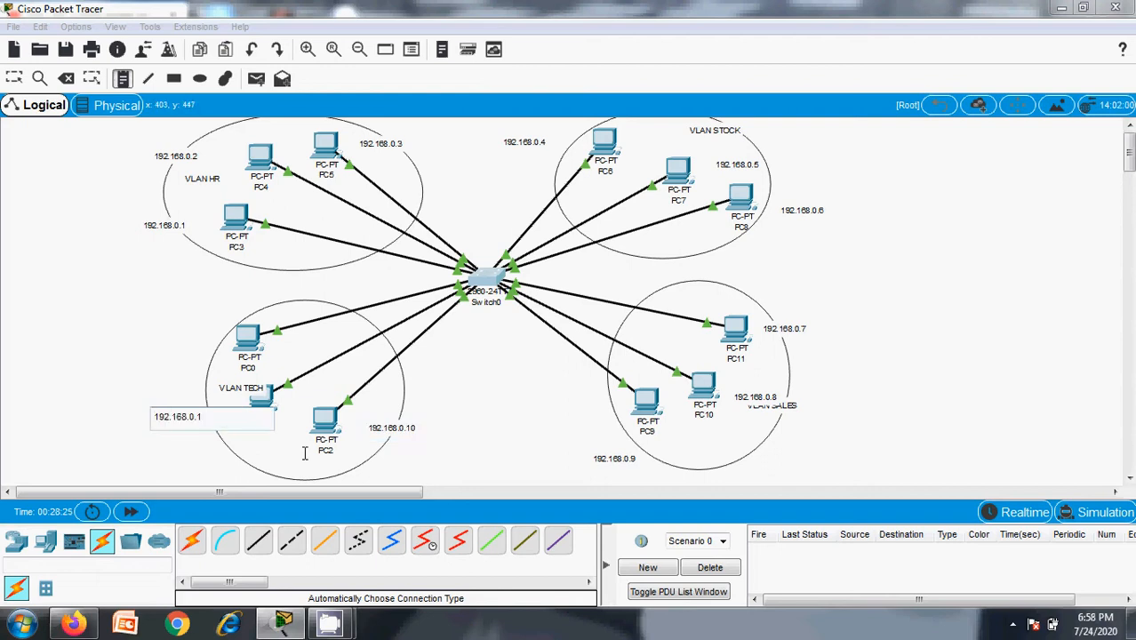
text(1)
click(158, 323)
text(192.168.0.1)
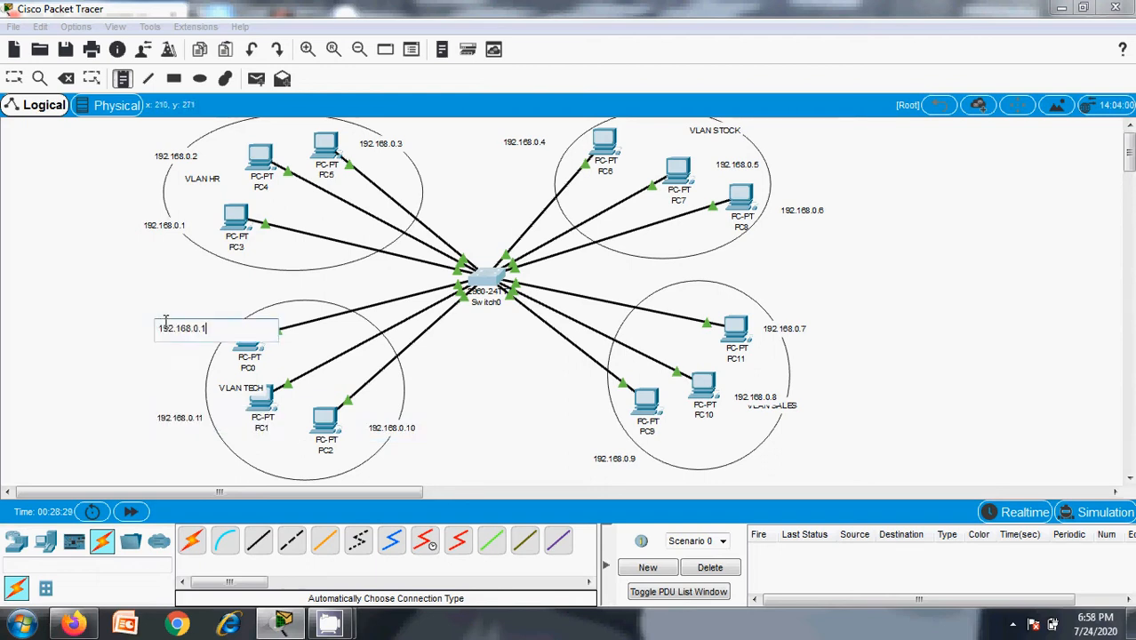
click(531, 347)
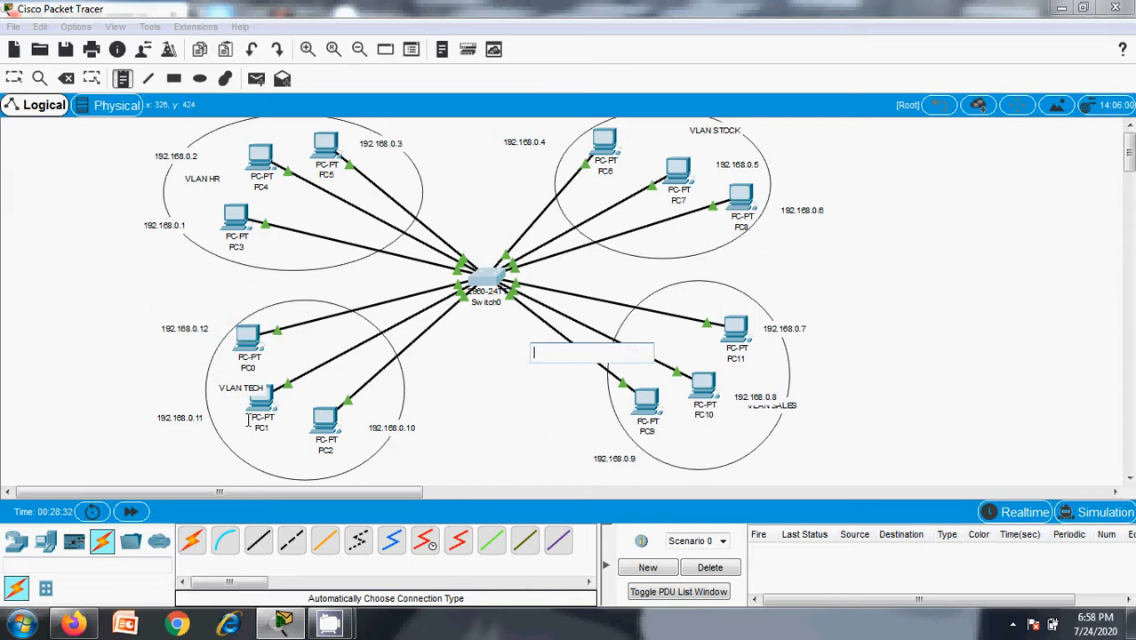
Move the "VLAN TECH" note off PC1 into the free space beside PC0 inside the ellipse
click(247, 388)
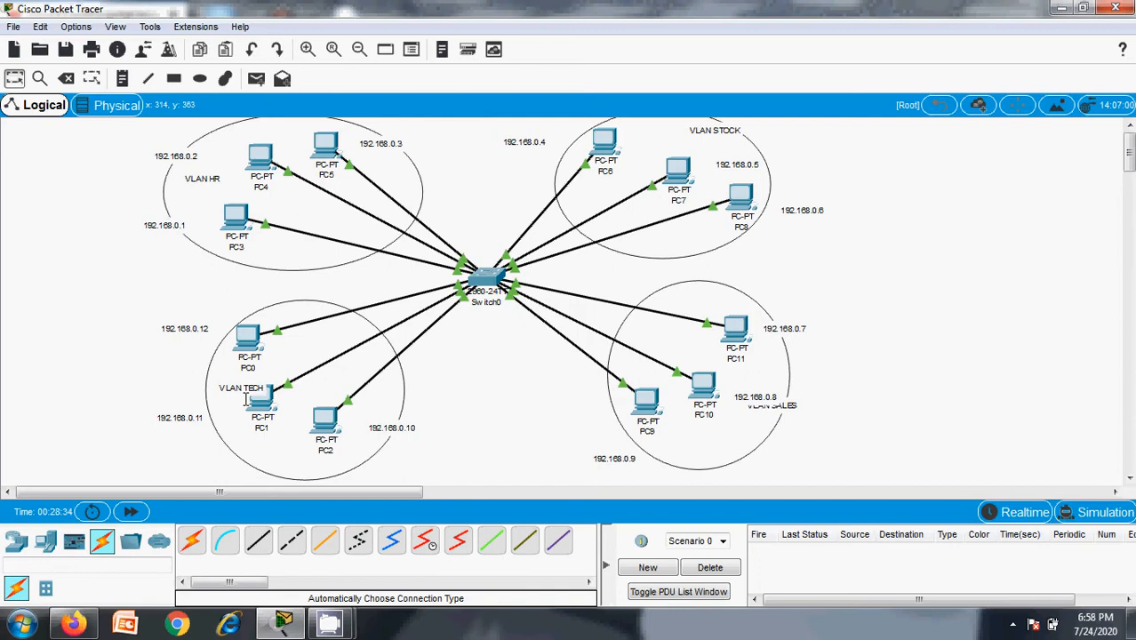
drag(225, 384, 305, 336)
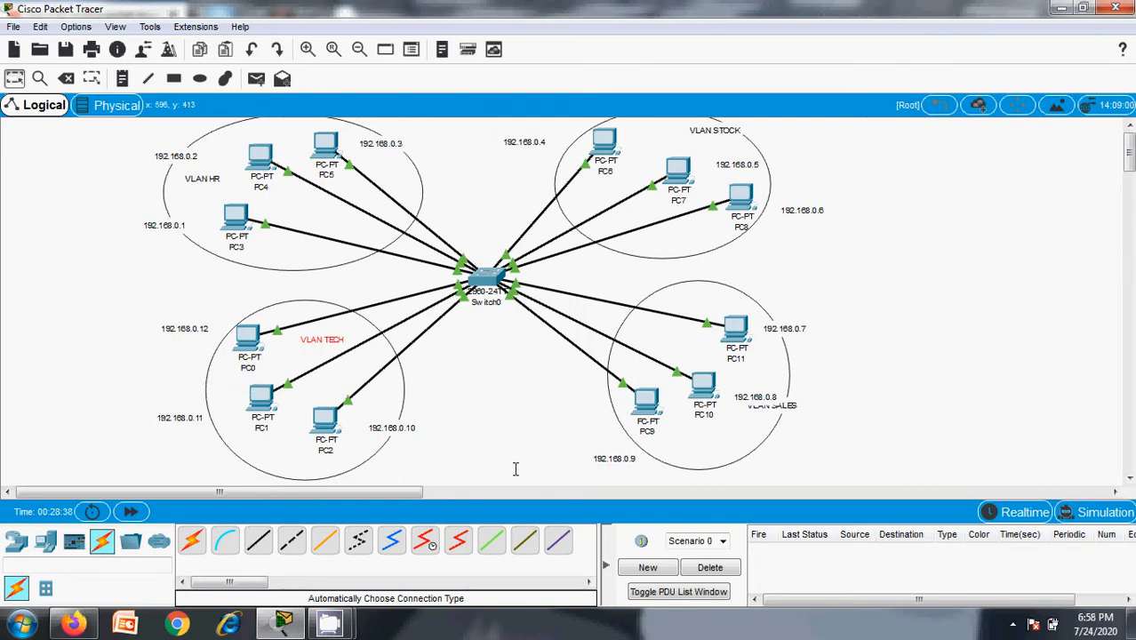
Move the "VLAN HR", "VLAN STOCK" and "VLAN SALES" notes into free space inside their ellipses, clear of the PCs and outlines
drag(203, 174, 322, 210)
drag(711, 135, 593, 194)
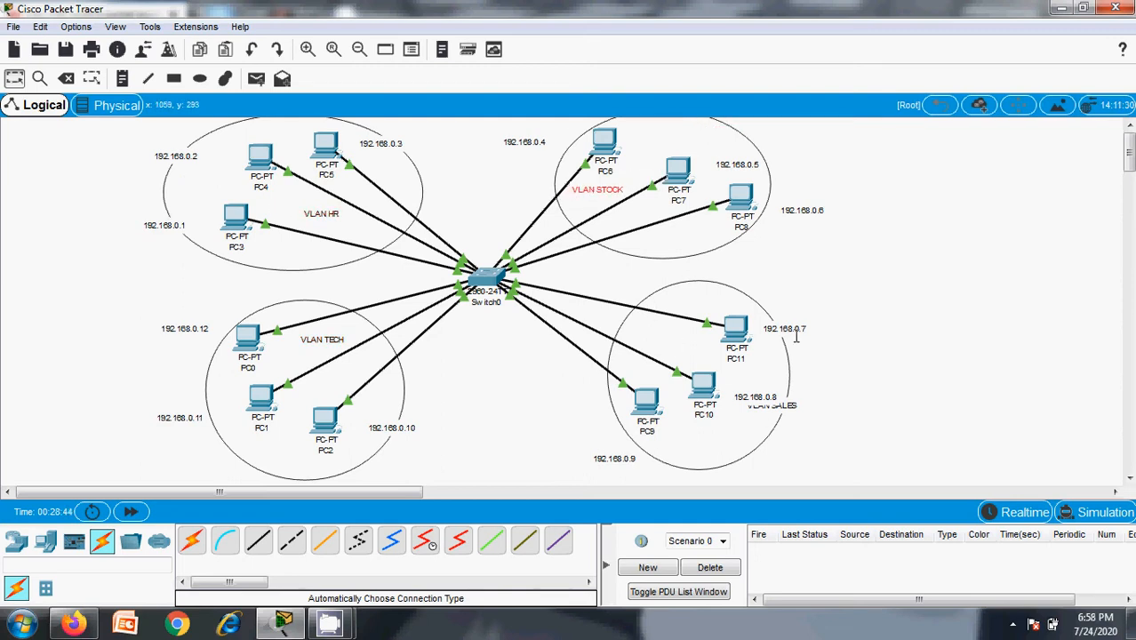
drag(787, 399, 716, 432)
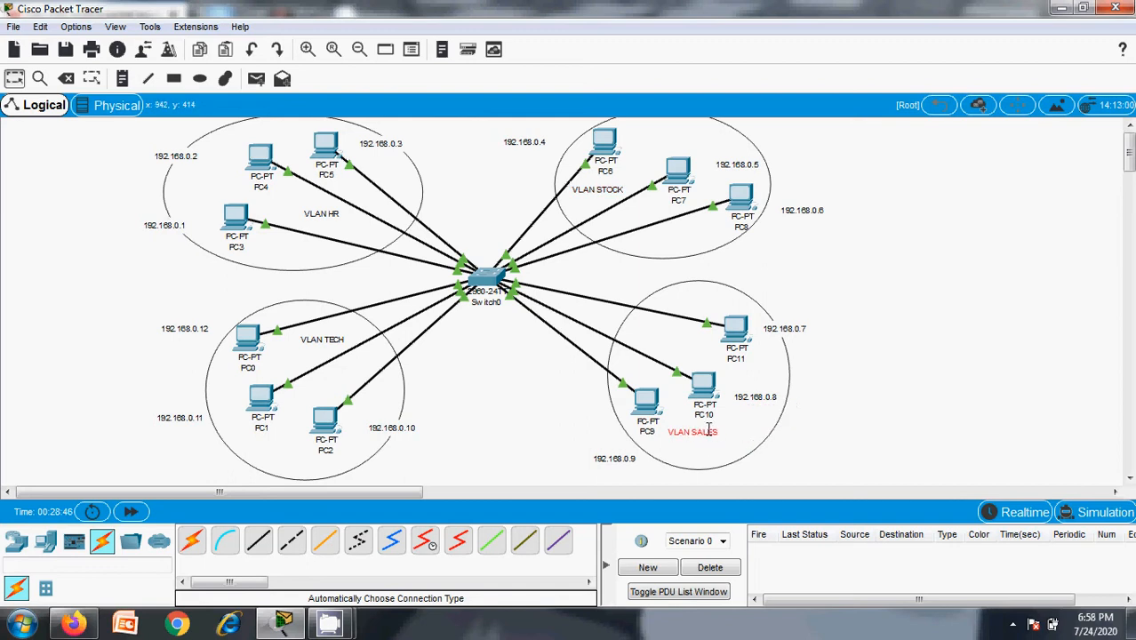
click(876, 398)
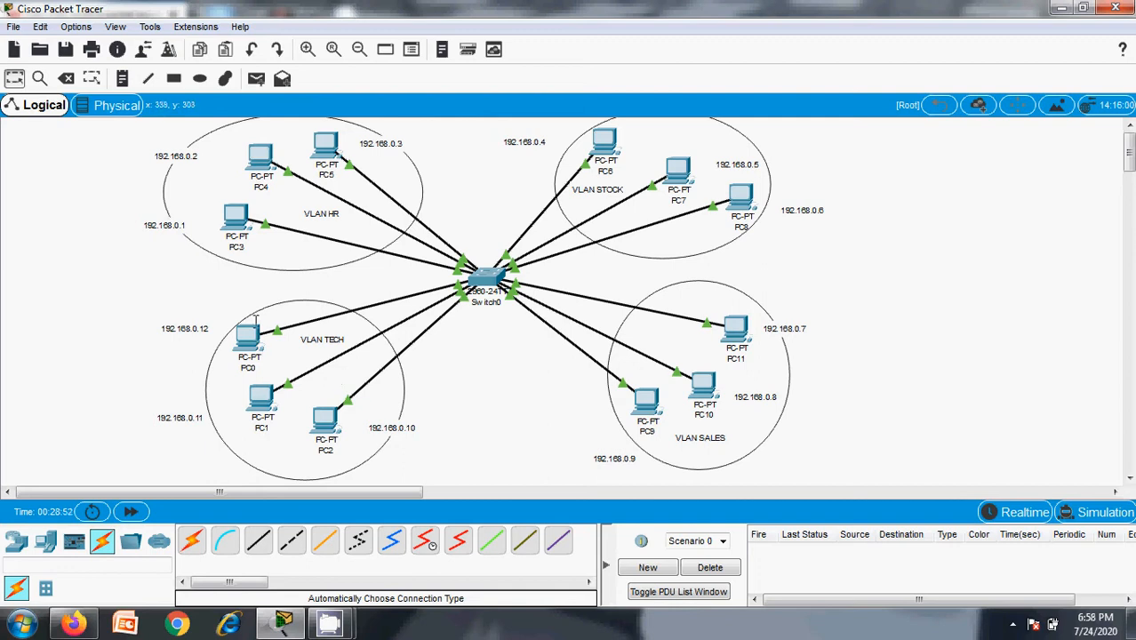
Move the 192.168.0.2 note closer to PC4, just inside the VLAN HR ellipse
double_click(194, 158)
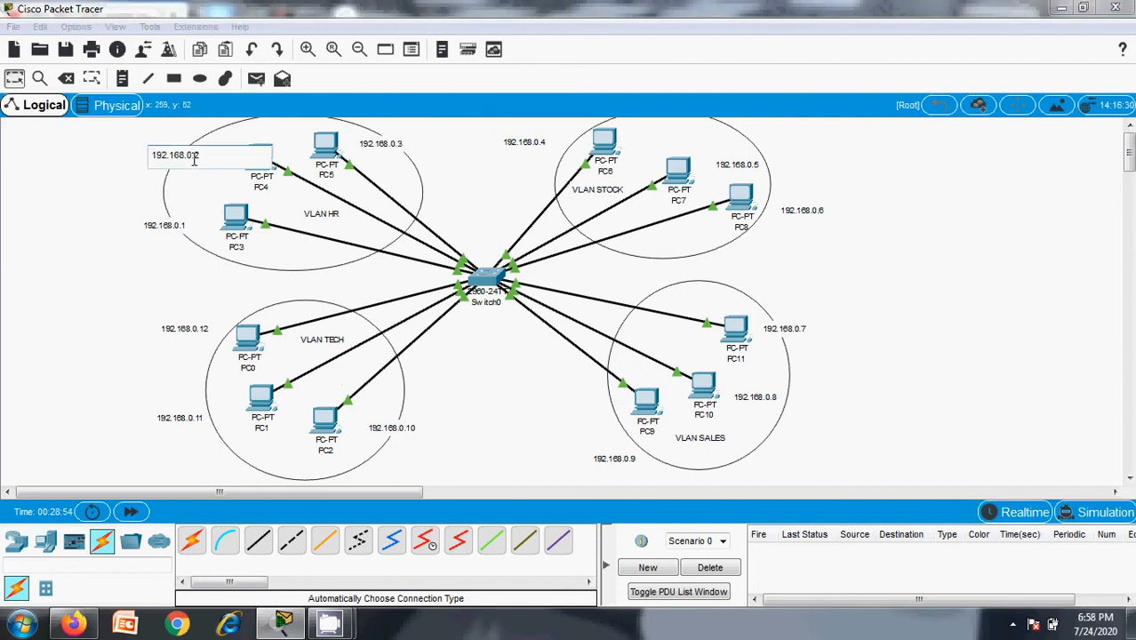
click(213, 194)
drag(193, 157, 235, 153)
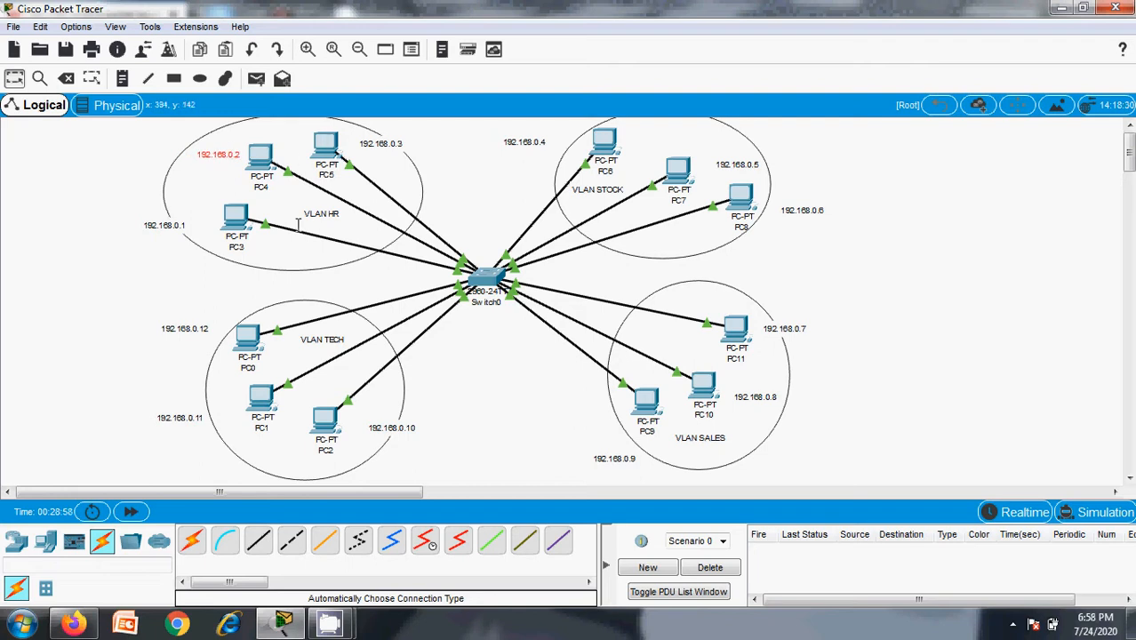
Assign PC3 the static IP address 192.168.0.1 with the default subnet mask and close its configuration window
click(239, 223)
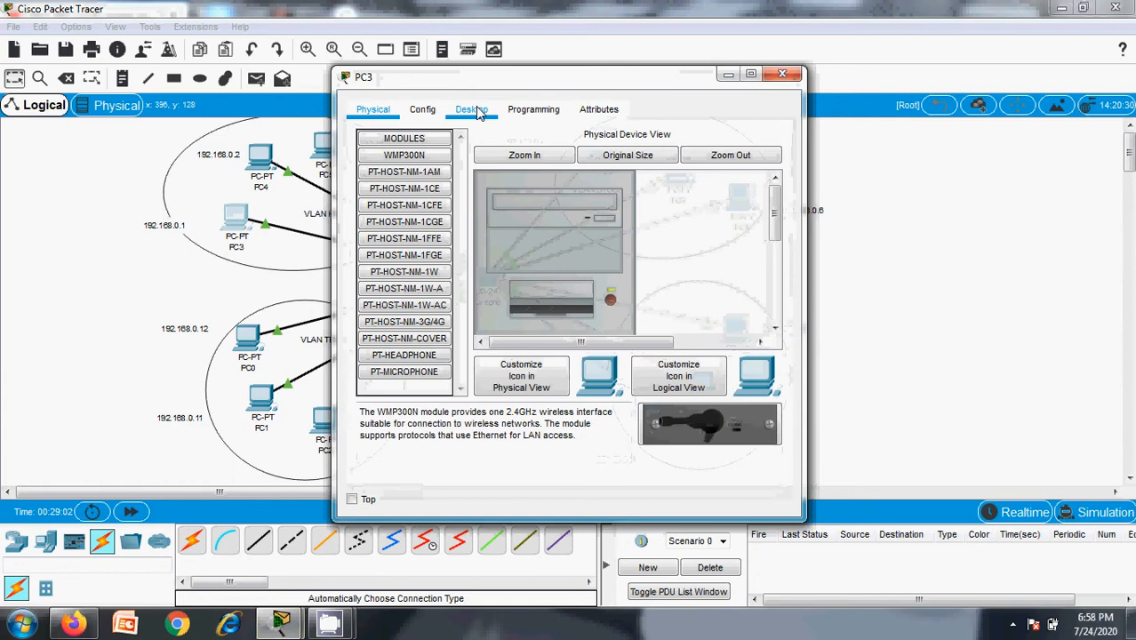
click(478, 111)
click(393, 169)
click(514, 225)
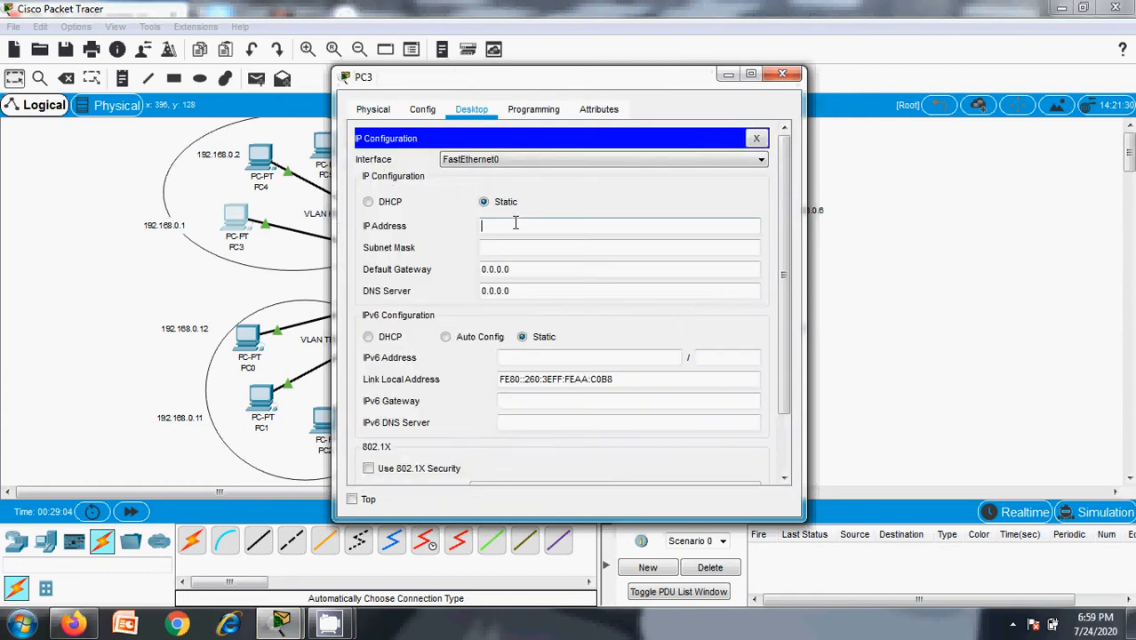
text(192.168.0.1)
key(Tab)
click(782, 74)
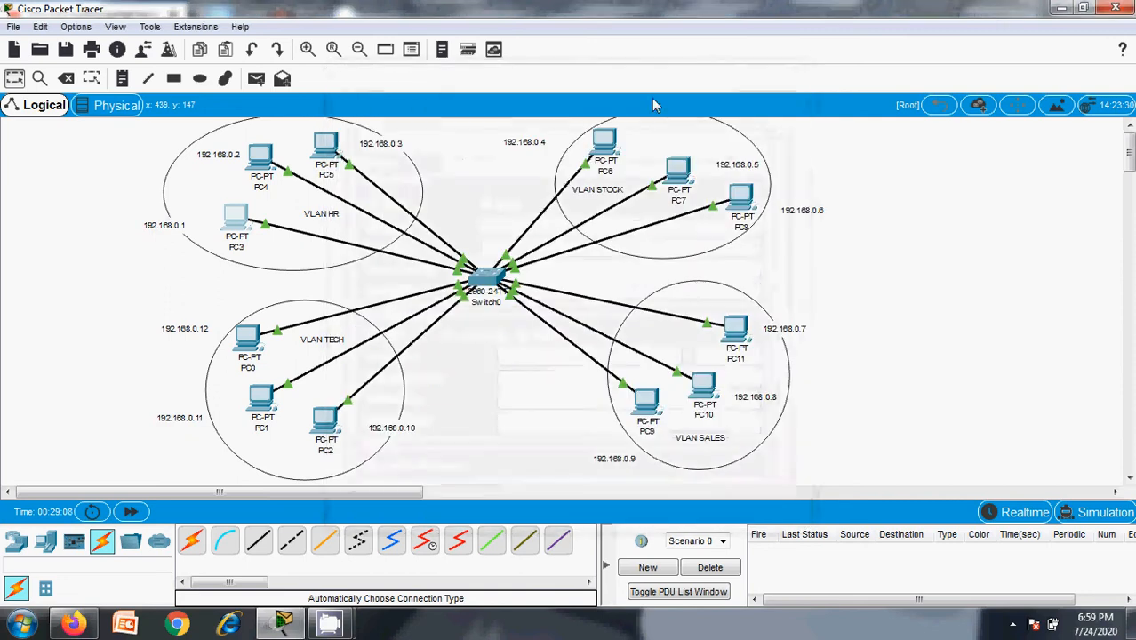
Assign PC4 the static IP address 192.168.0.2 with subnet mask 255.255.255.0 and close its window
click(260, 158)
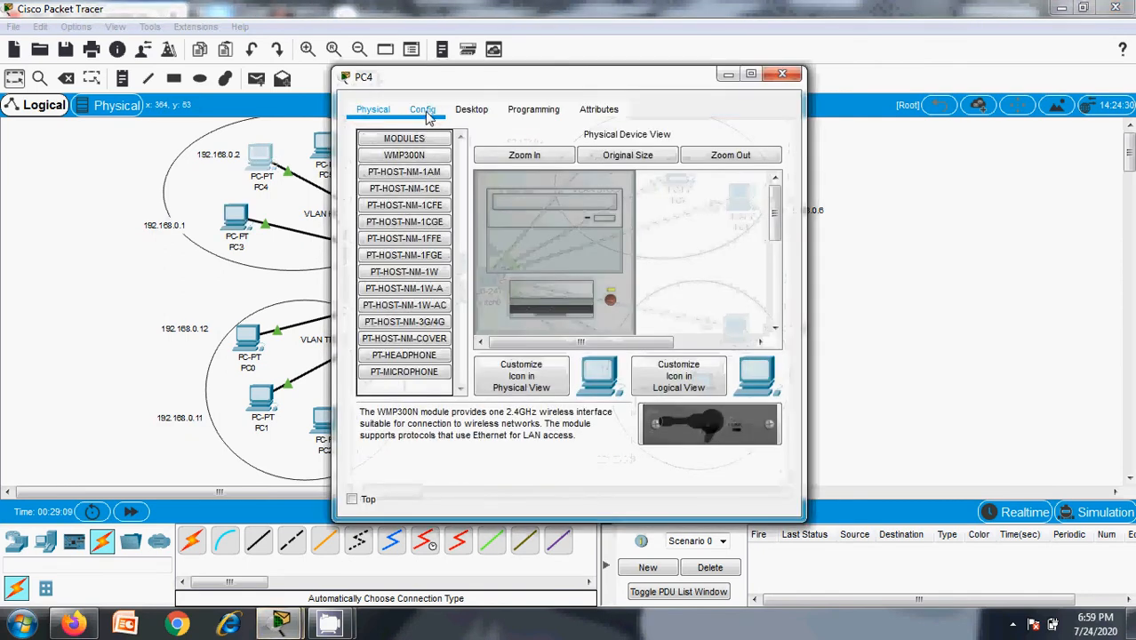
click(426, 112)
click(471, 109)
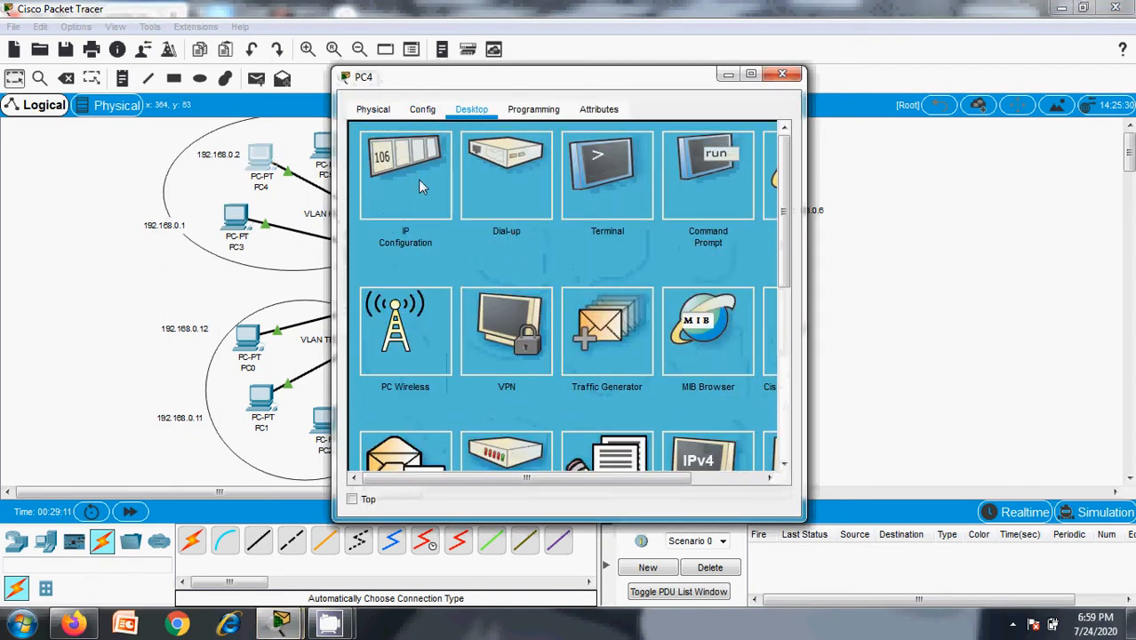
click(419, 185)
click(530, 226)
text(192.168.0.1)
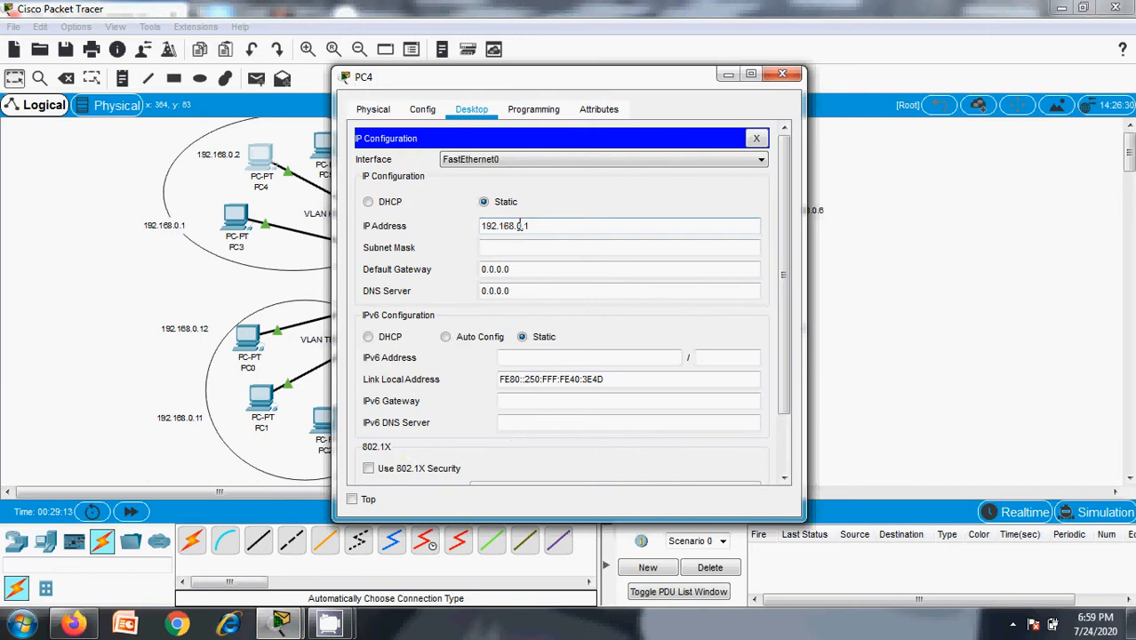
key(Tab)
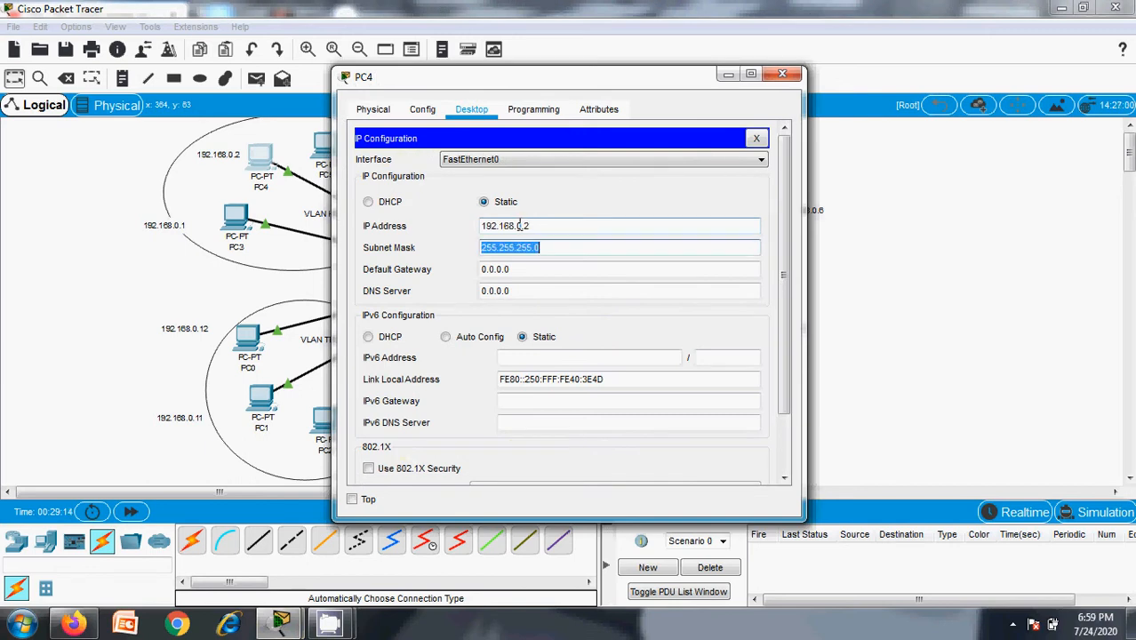
click(782, 73)
Assign PC5 the static IP address 192.168.0.3 with subnet mask 255.255.255.0 and close its window
click(325, 145)
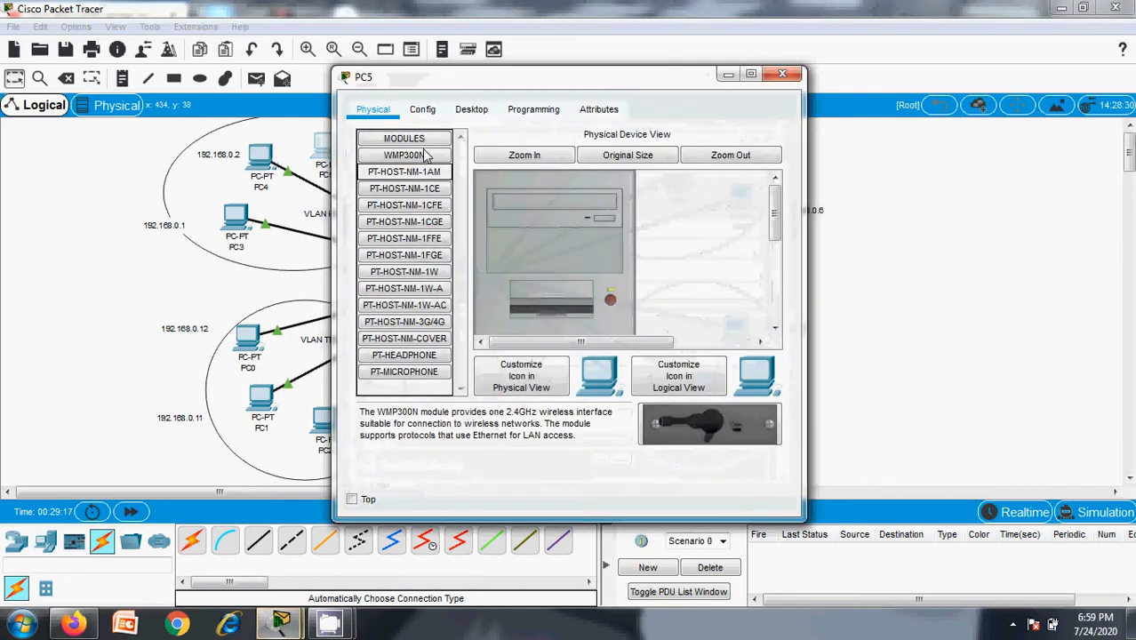
click(463, 113)
click(439, 199)
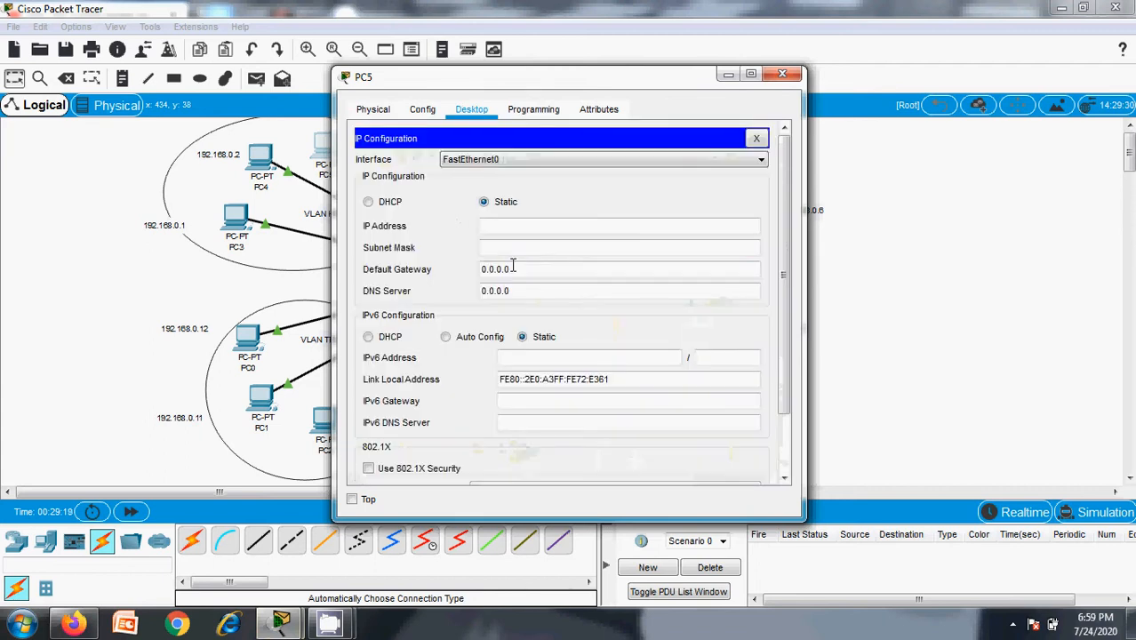
click(514, 228)
key(Tab)
click(514, 227)
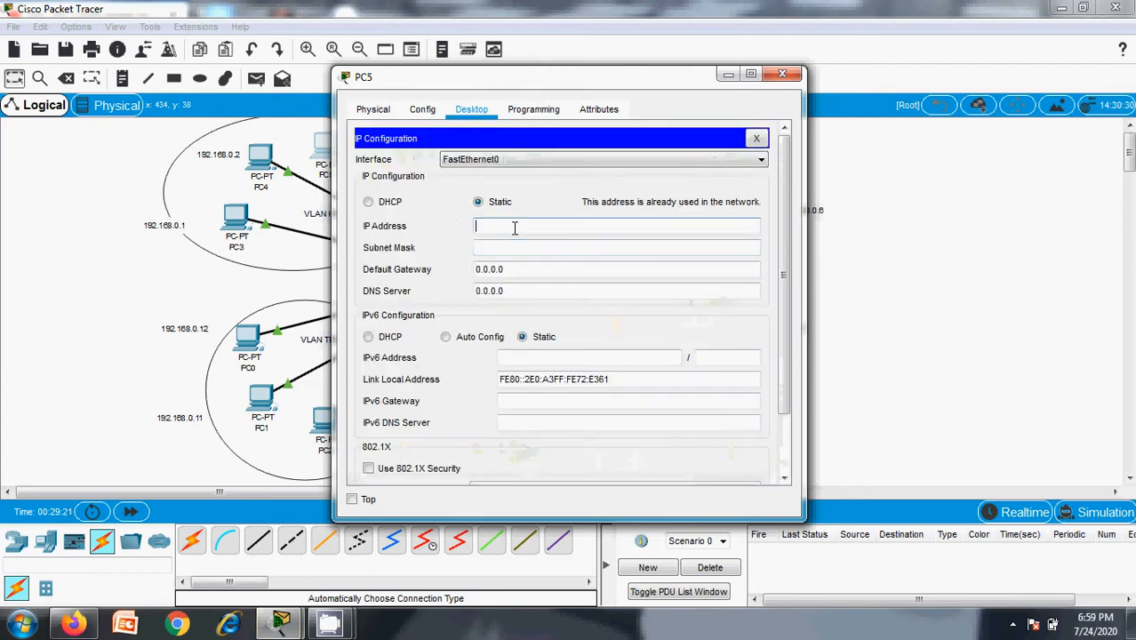
text(192.168.0.1)
key(BackSpace)
text(3)
key(Tab)
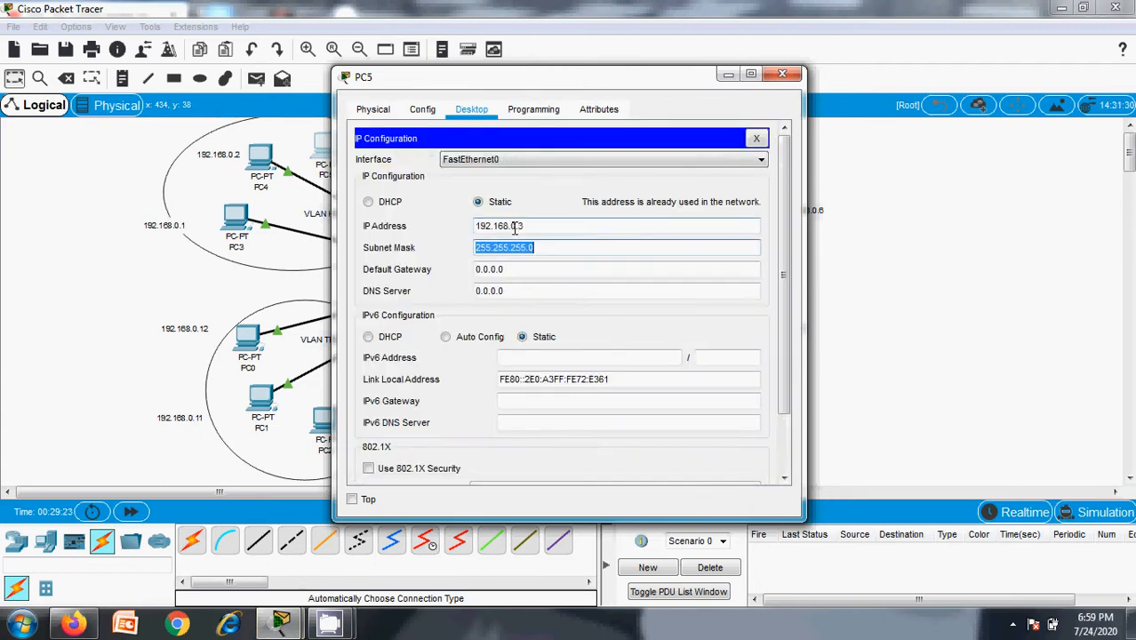
click(787, 77)
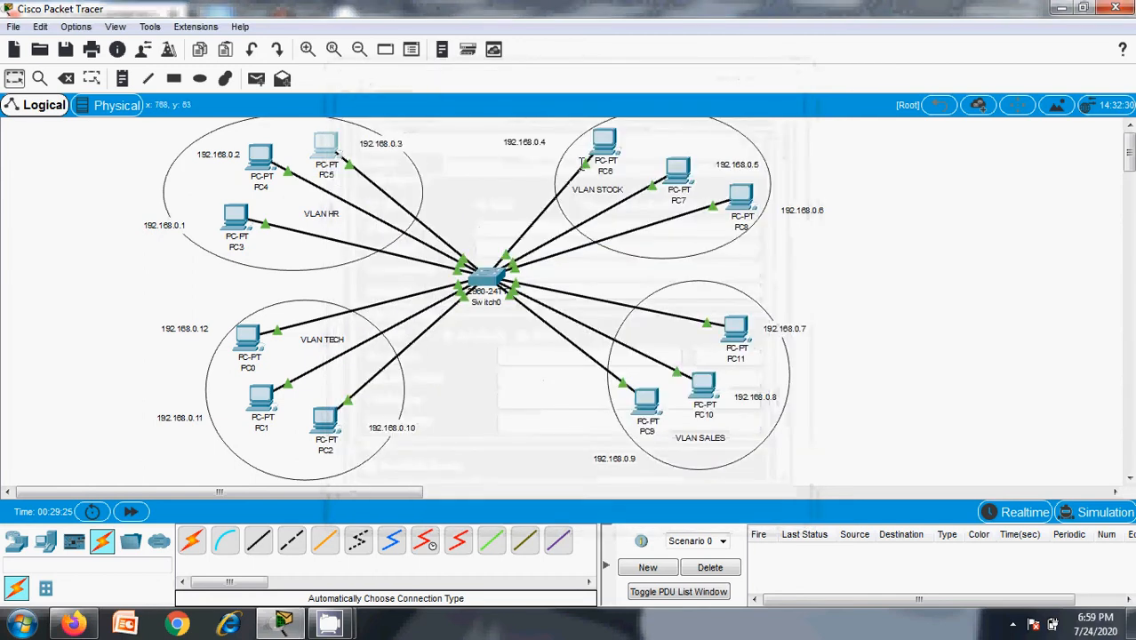
Assign PC6 the static IP address 192.168.0.4 with subnet mask 255.255.255.0 and close its window
click(592, 148)
click(472, 110)
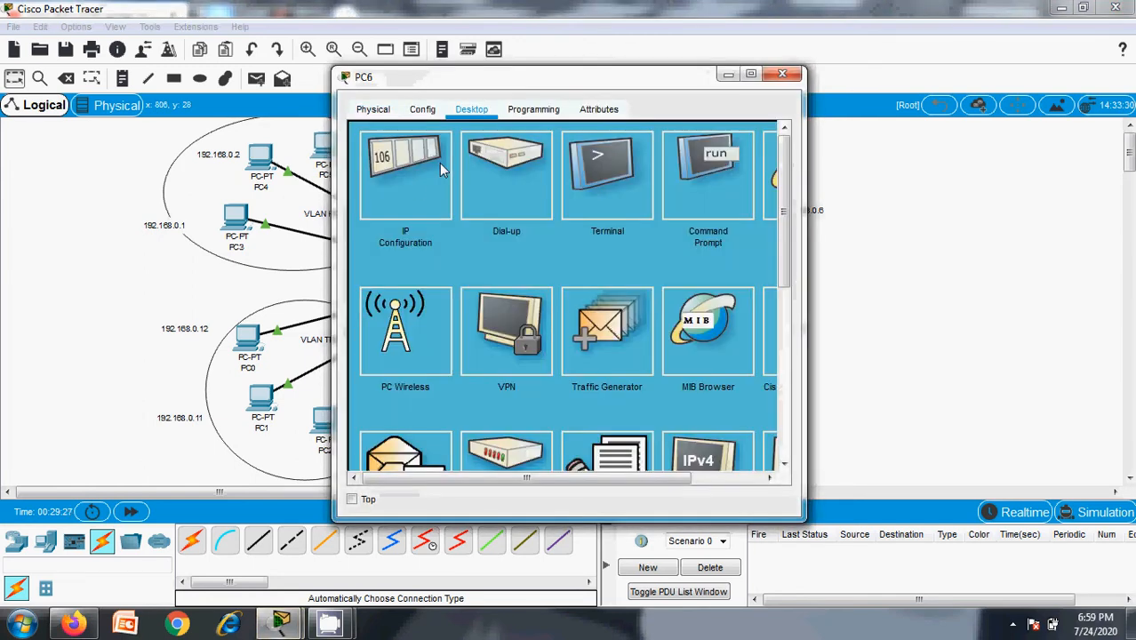
click(427, 165)
click(523, 226)
text(192.168.0.1)
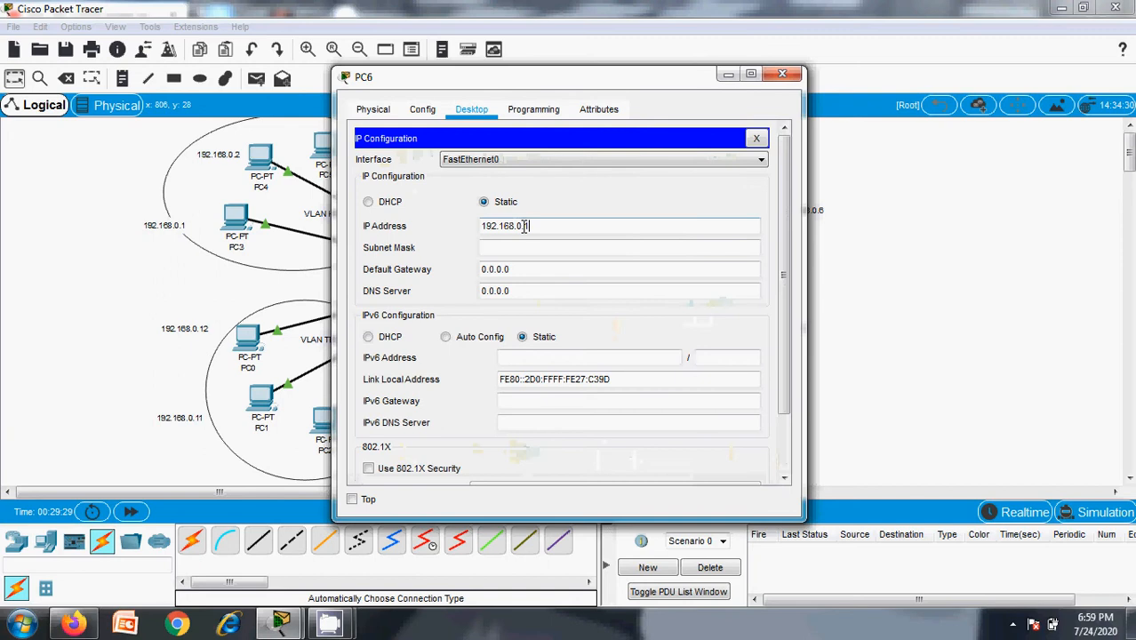
key(Tab)
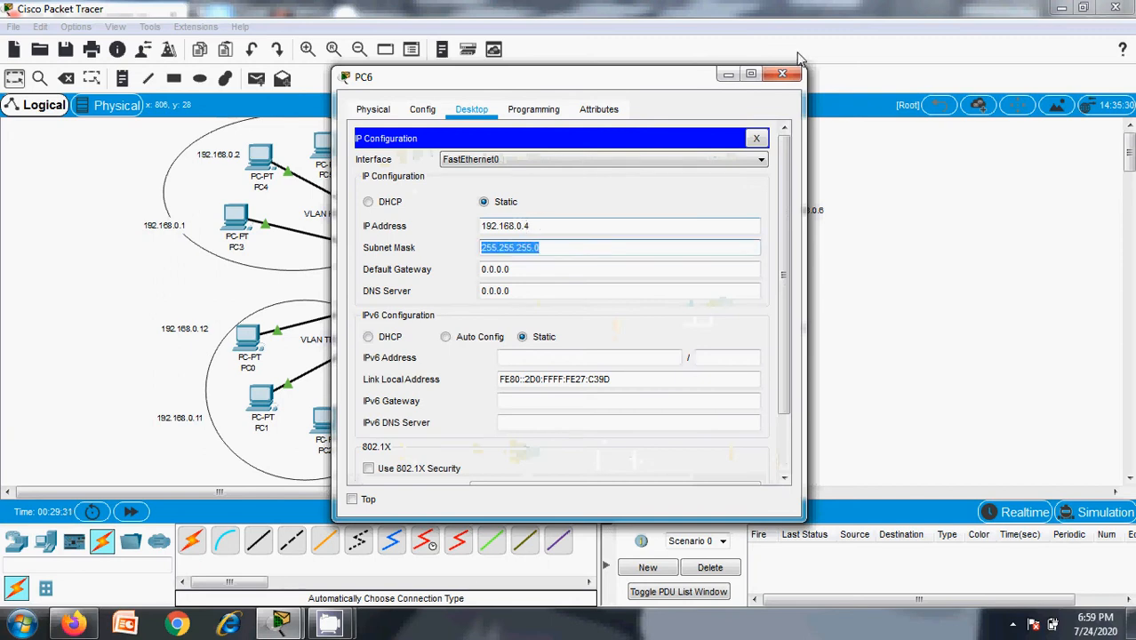
click(782, 74)
Assign PC7 the static IP address 192.168.0.5 with subnet mask 255.255.255.0 and close its window
click(678, 169)
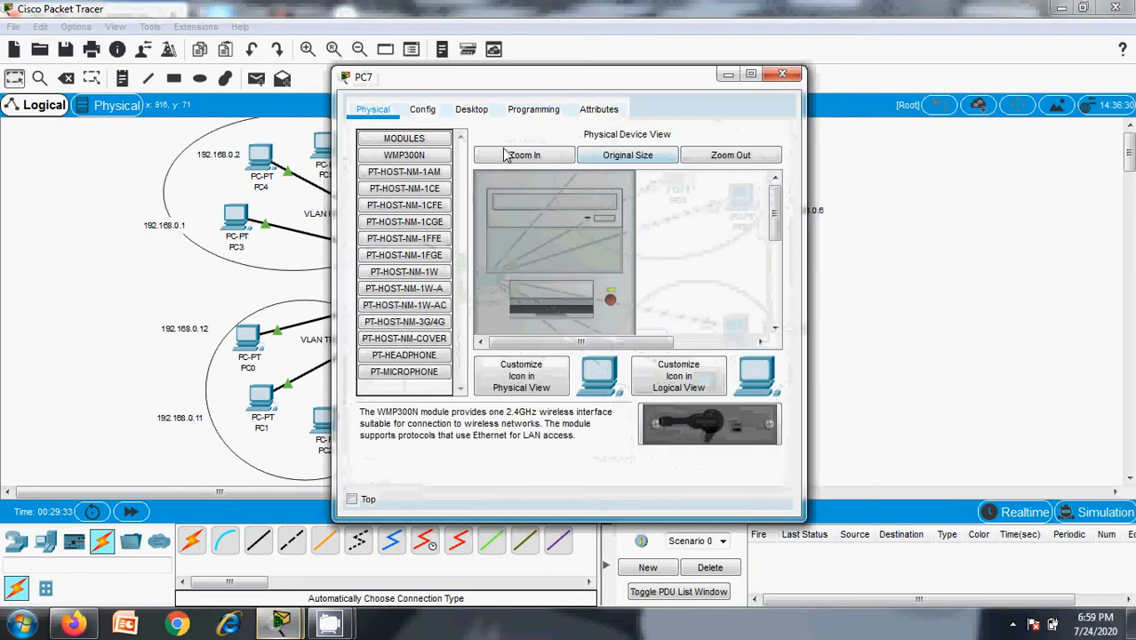
click(476, 108)
click(441, 189)
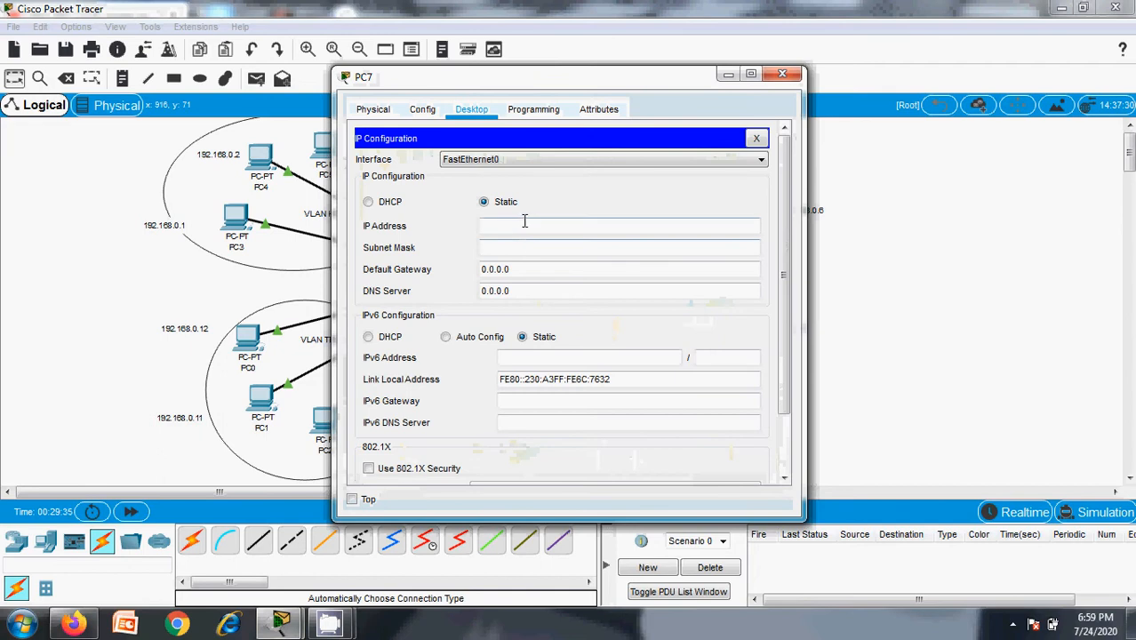
text(192.168.0.)
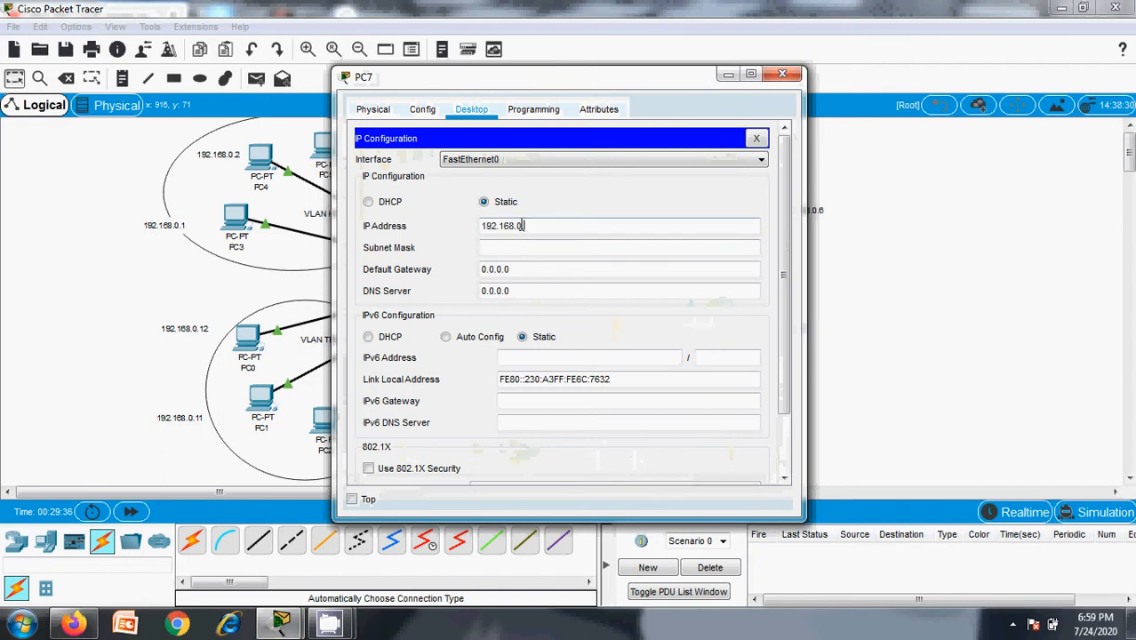
text(15)
key(Tab)
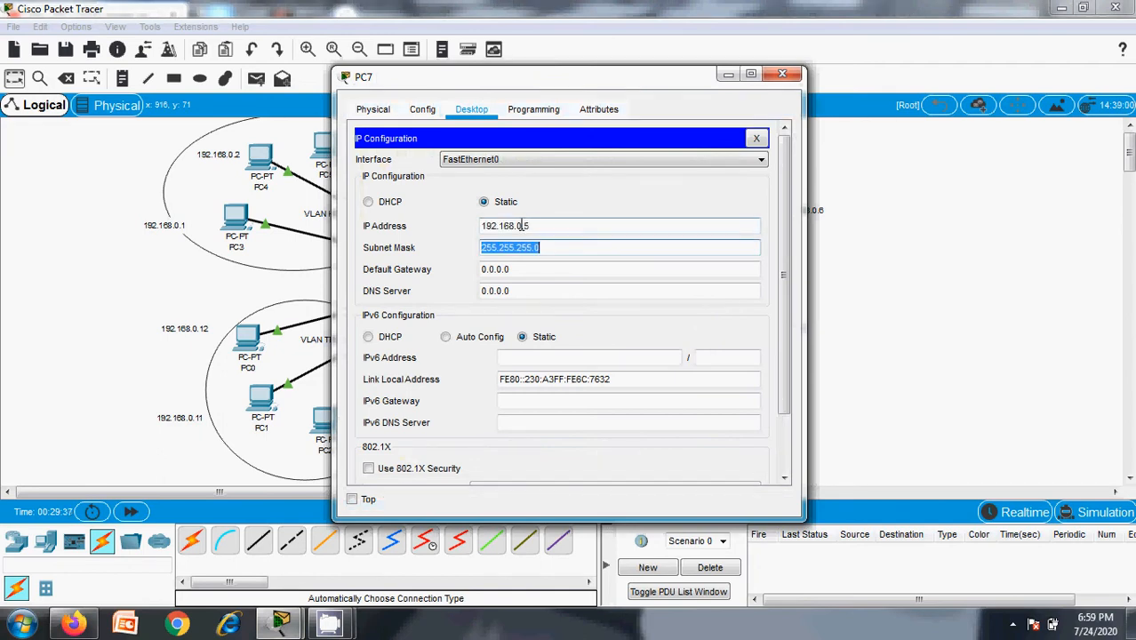
click(781, 75)
Assign PC8 the static IP address 192.168.0.6 with subnet mask 255.255.255.0 and close its window
click(675, 178)
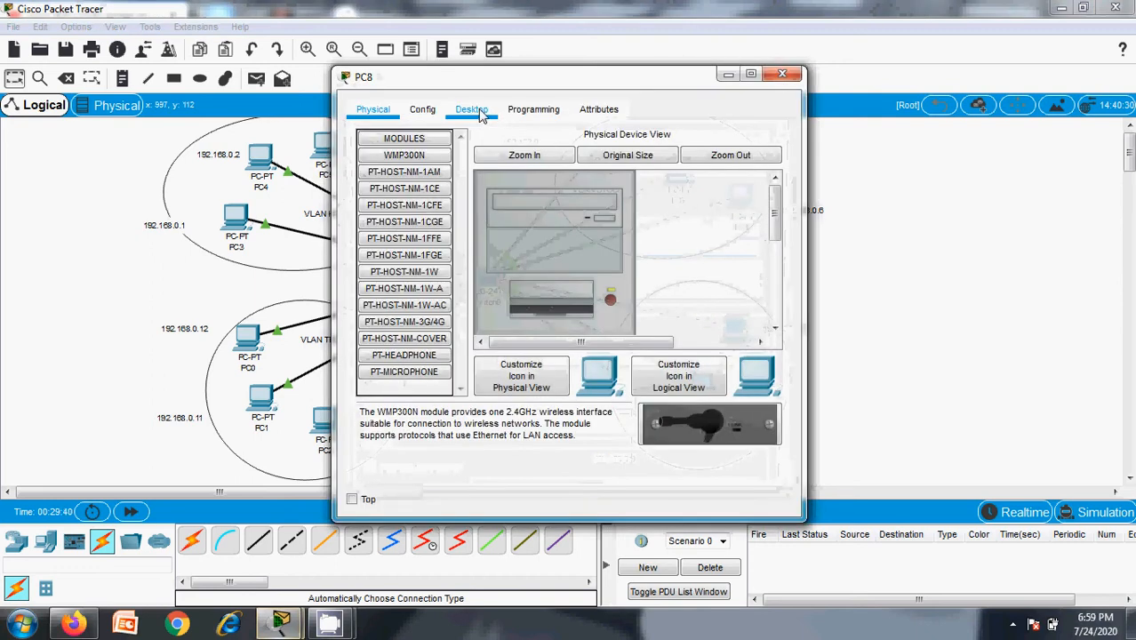
click(471, 109)
click(404, 169)
click(514, 224)
text(192.168.0.1)
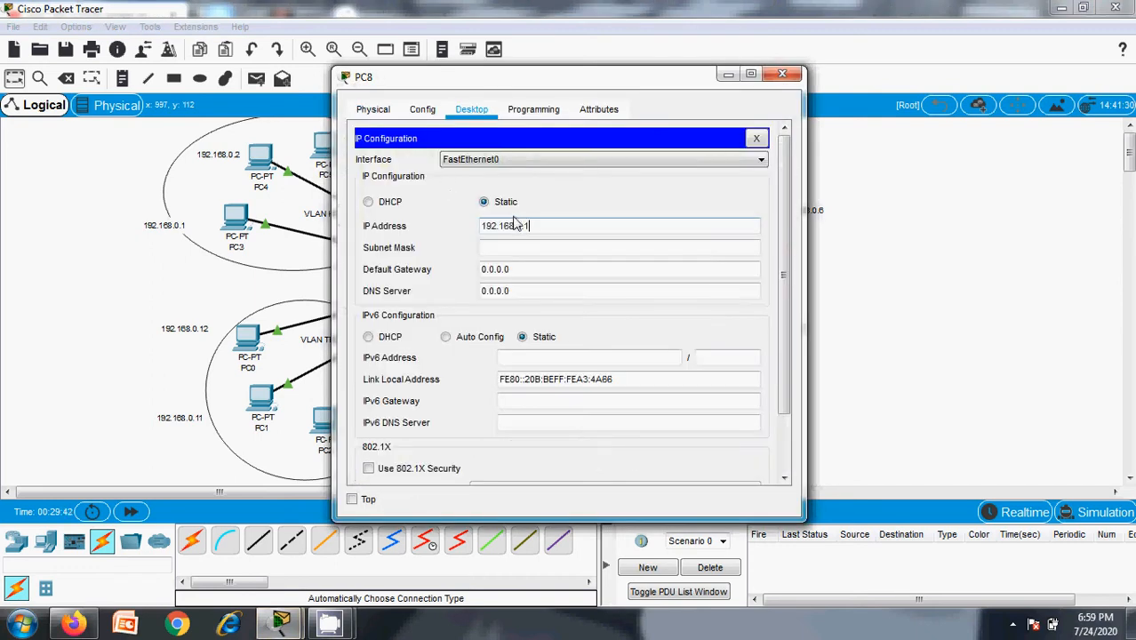
key(Tab)
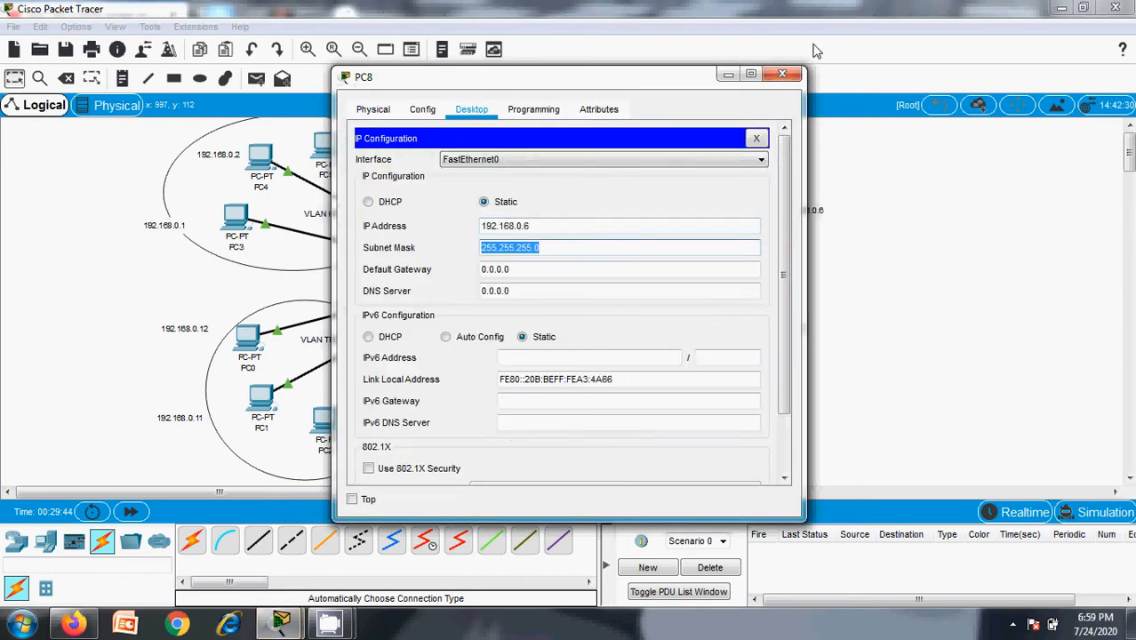
click(782, 74)
Assign PC11 the static IP address 192.168.0.7 with subnet mask 255.255.255.0 and close its window
click(736, 331)
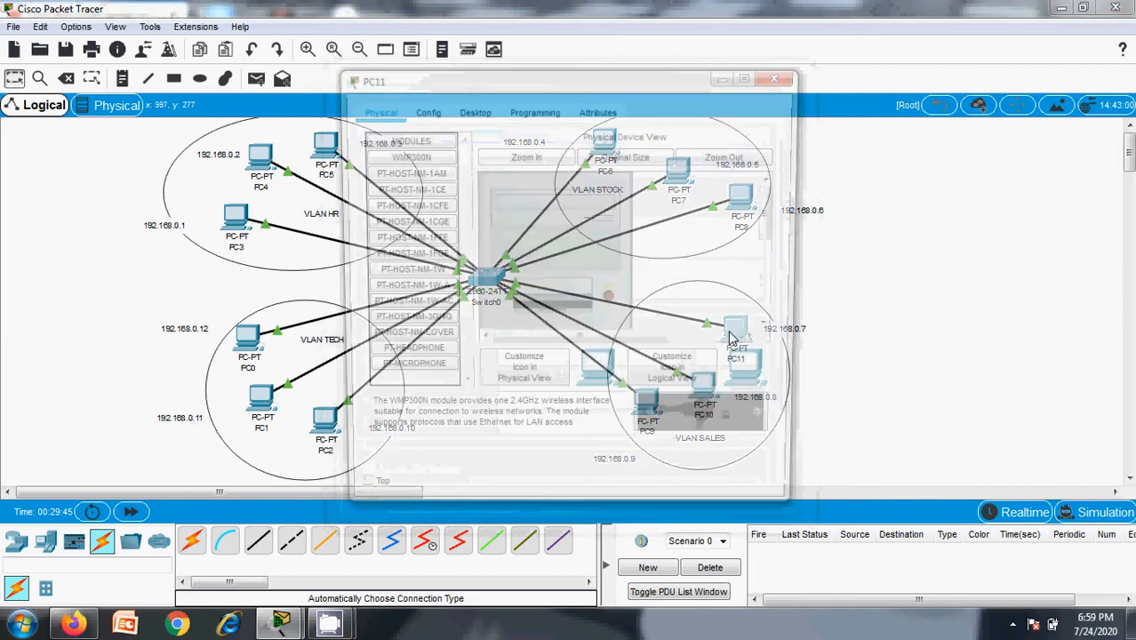
click(471, 109)
click(404, 169)
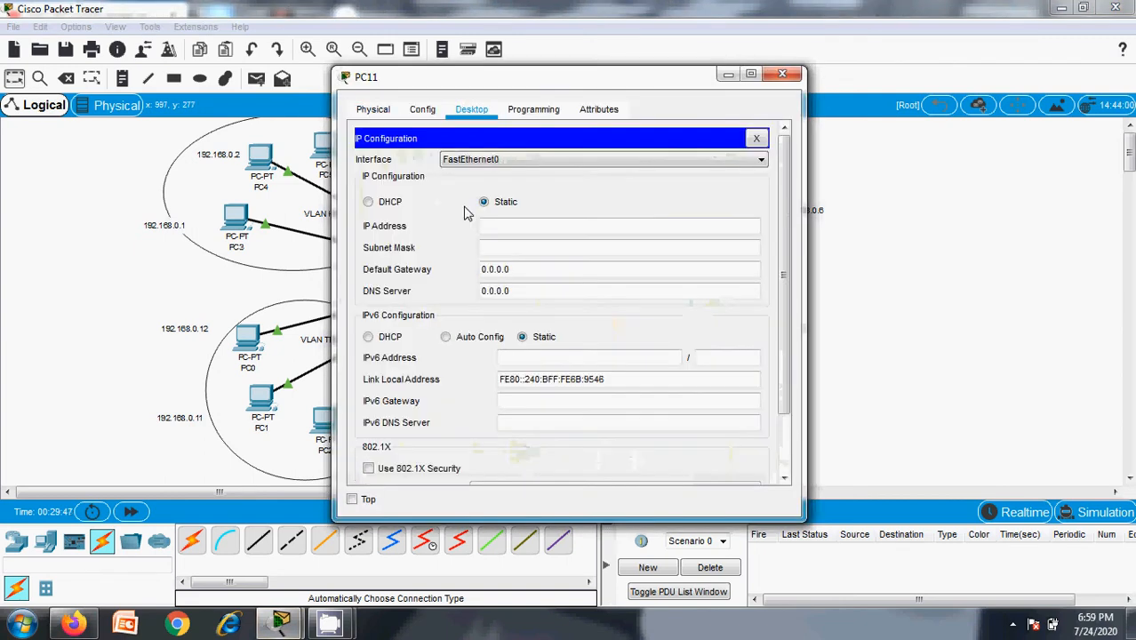
click(533, 226)
text(192.168.0.1)
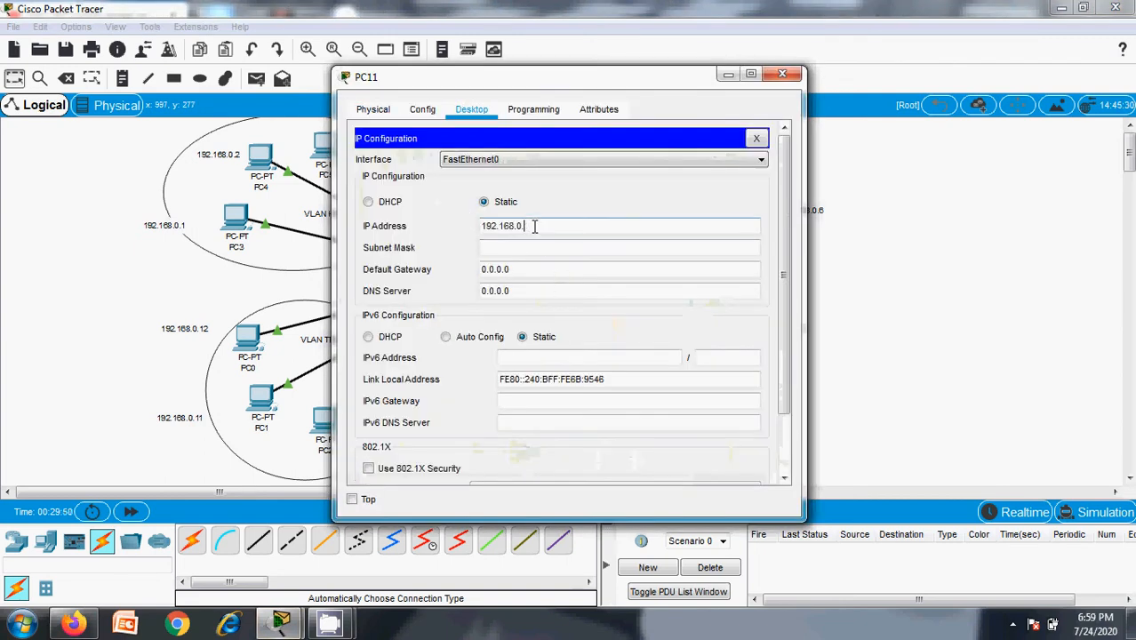
text(7)
key(Tab)
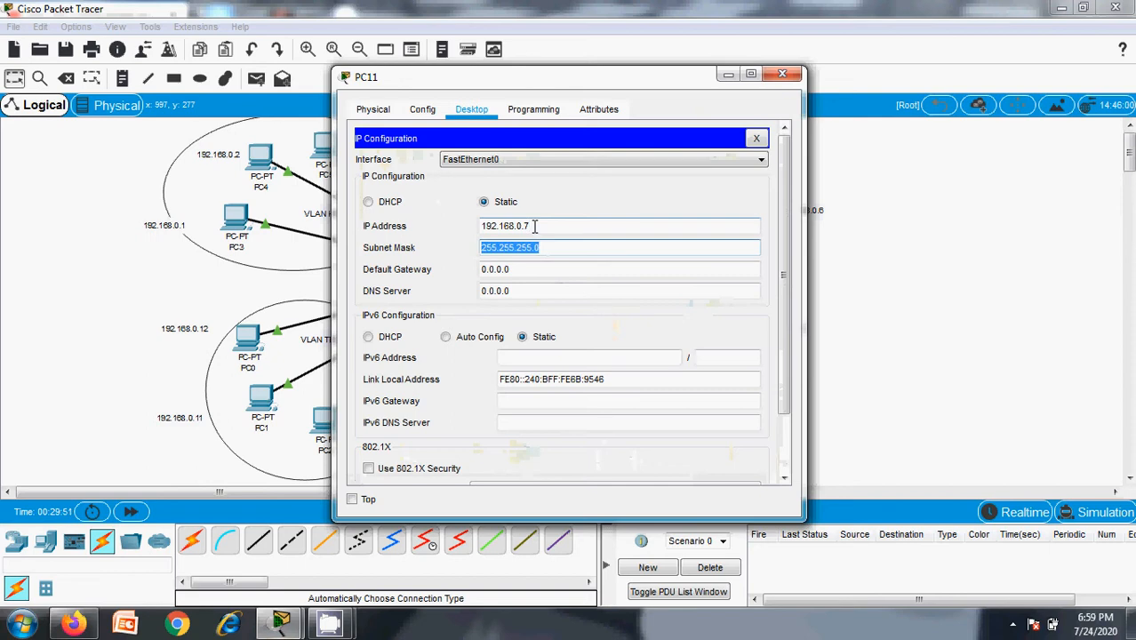
click(782, 73)
Assign PC10 the static IP address 192.168.0.8 with subnet mask 255.255.255.0
click(702, 381)
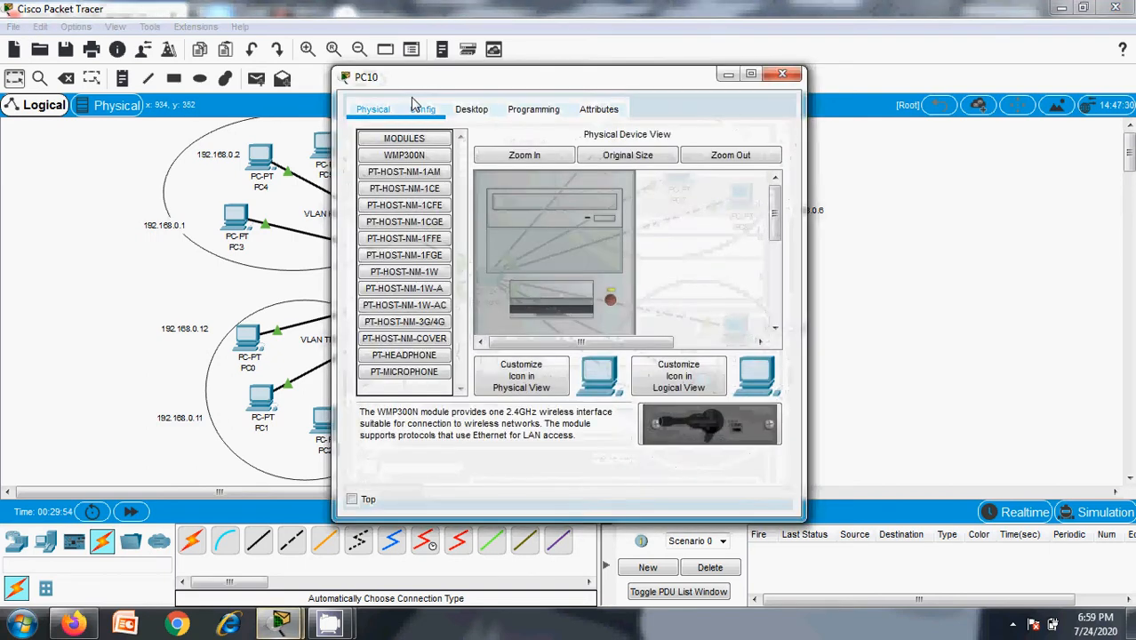
click(471, 109)
click(440, 158)
click(505, 226)
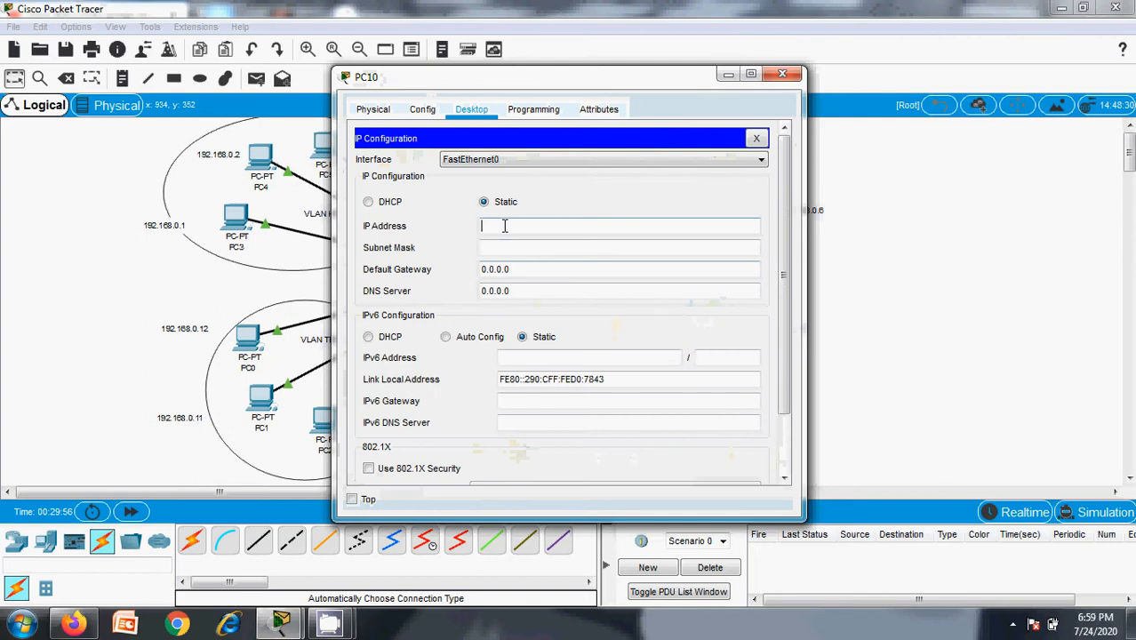
text(192.168.0.)
text(1)
key(Tab)
click(504, 226)
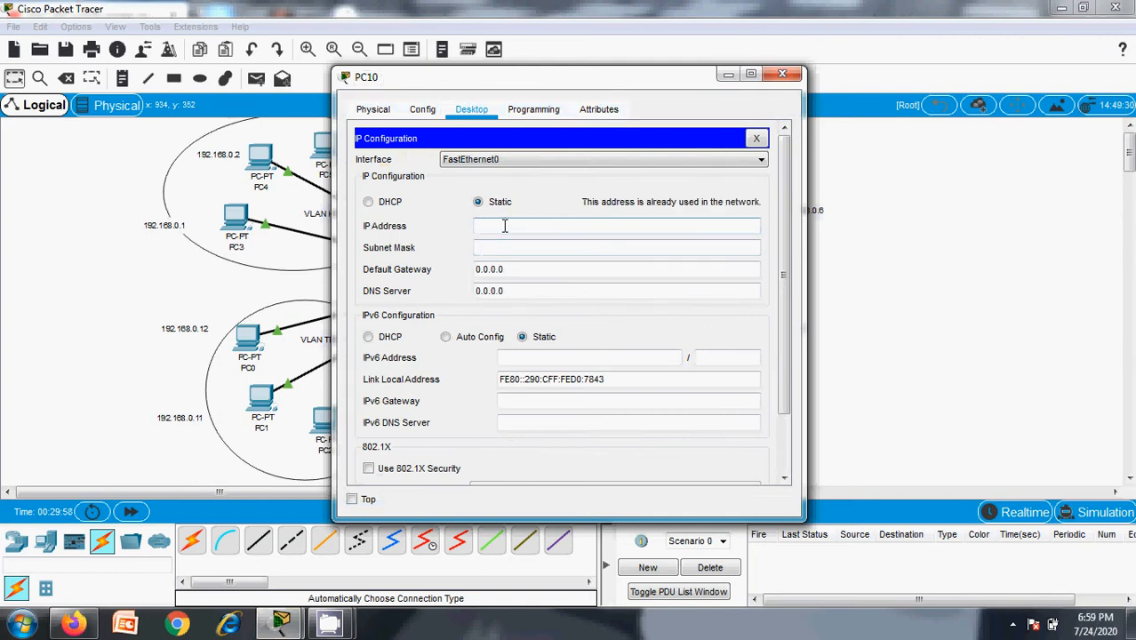
text(192.168.0.)
text(1)
key(Tab)
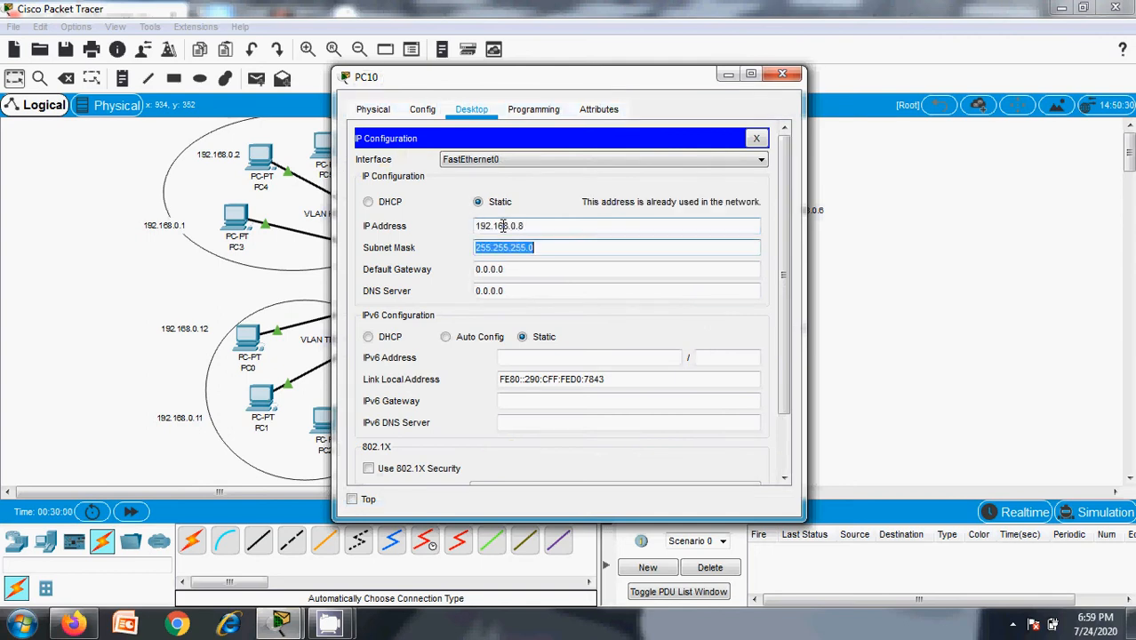
Close PC10's window, then assign PC9 the static IP address 192.168.0.9 with subnet mask 255.255.255.0 and close its window
click(782, 74)
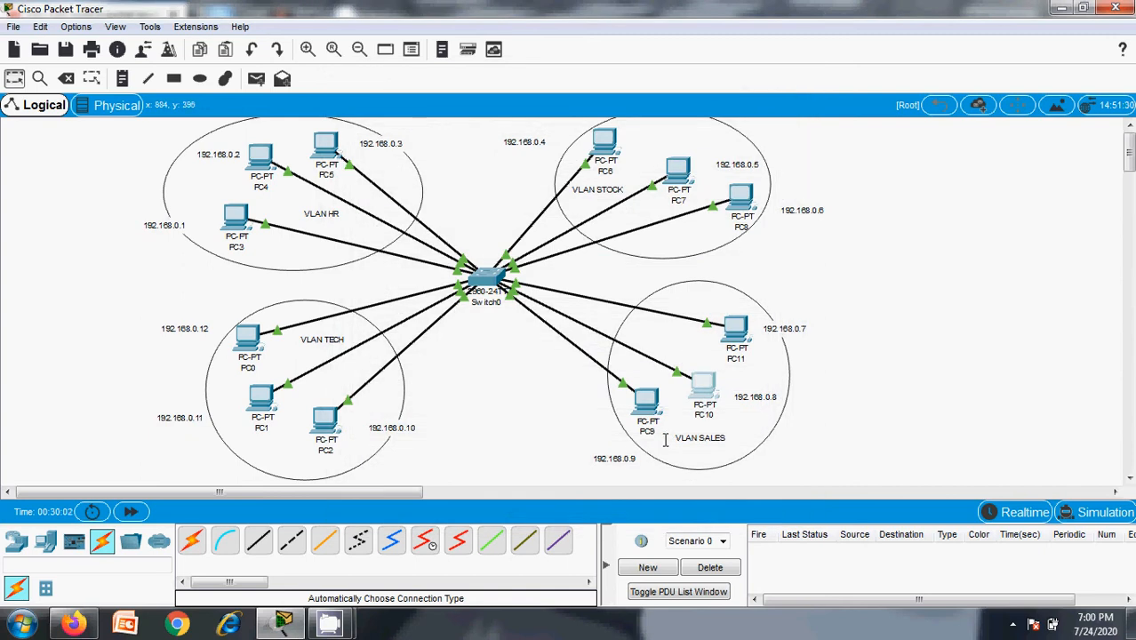
click(646, 402)
click(471, 109)
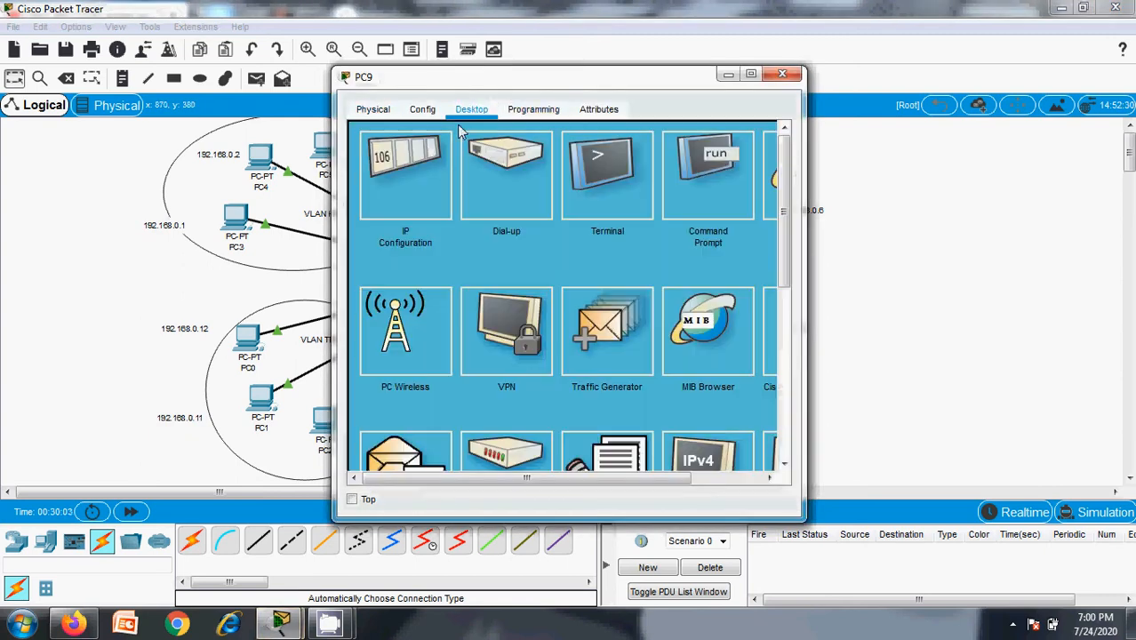
click(404, 174)
click(511, 225)
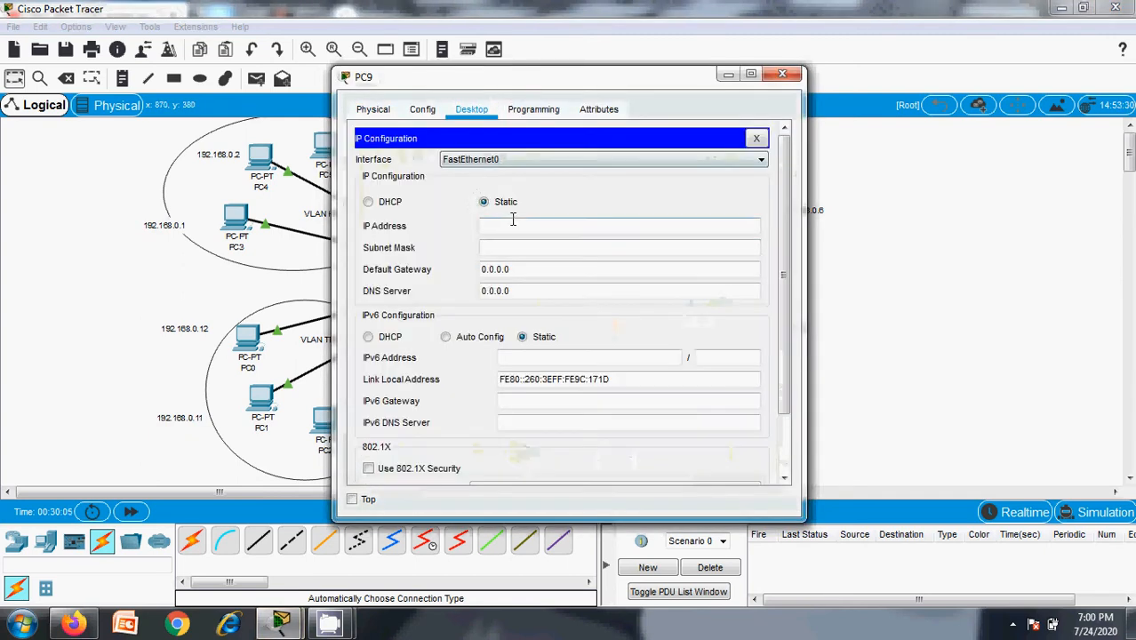
text(192.168.0.9)
key(Tab)
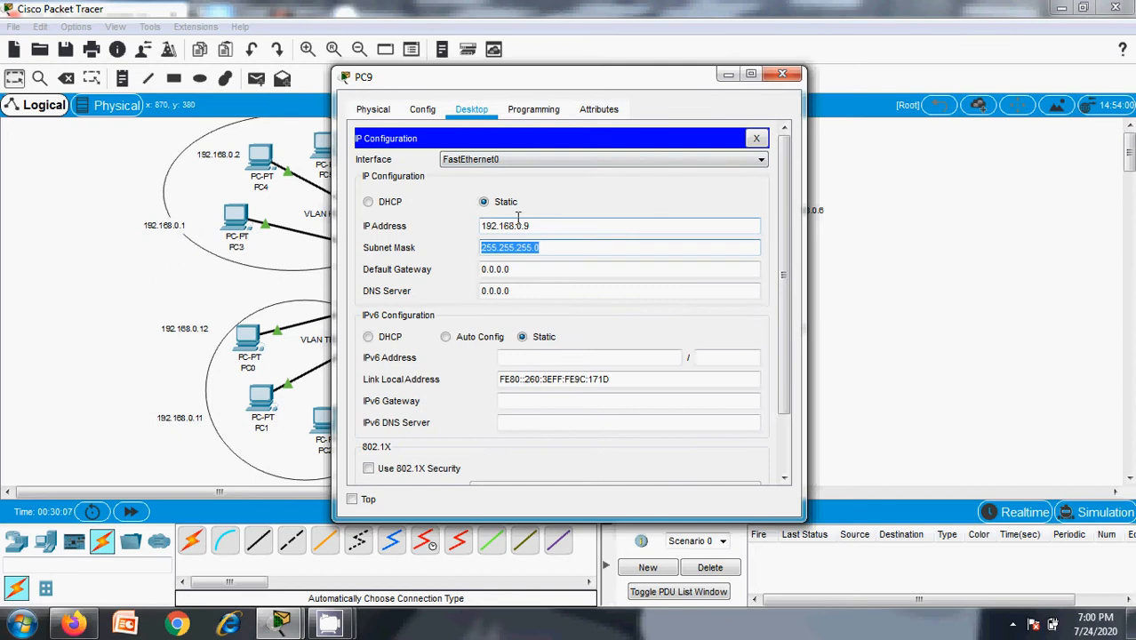
click(782, 73)
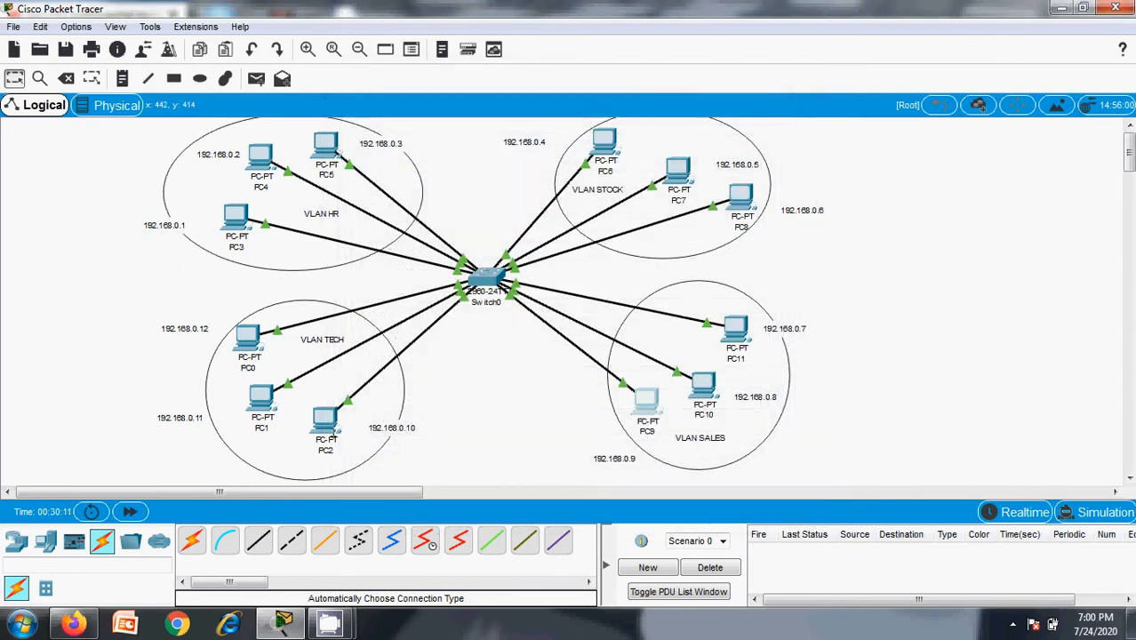
Assign PC2 the static IP address 192.168.0.10 with subnet mask 255.255.255.0 and close its window
click(324, 419)
click(471, 109)
click(441, 153)
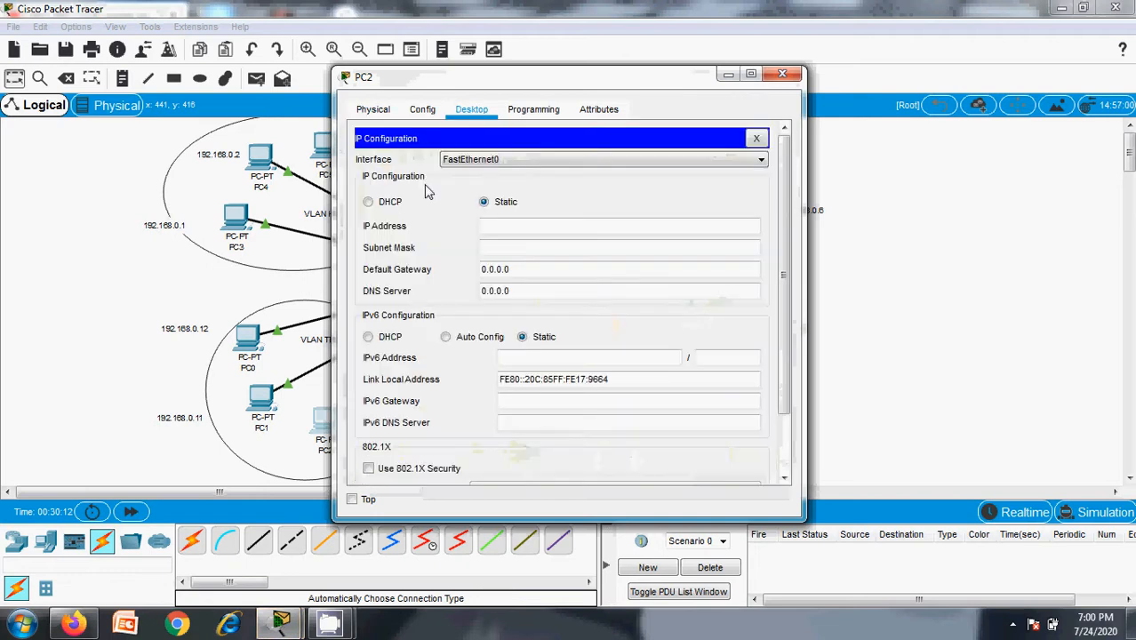
click(505, 227)
text(192.168.0.10)
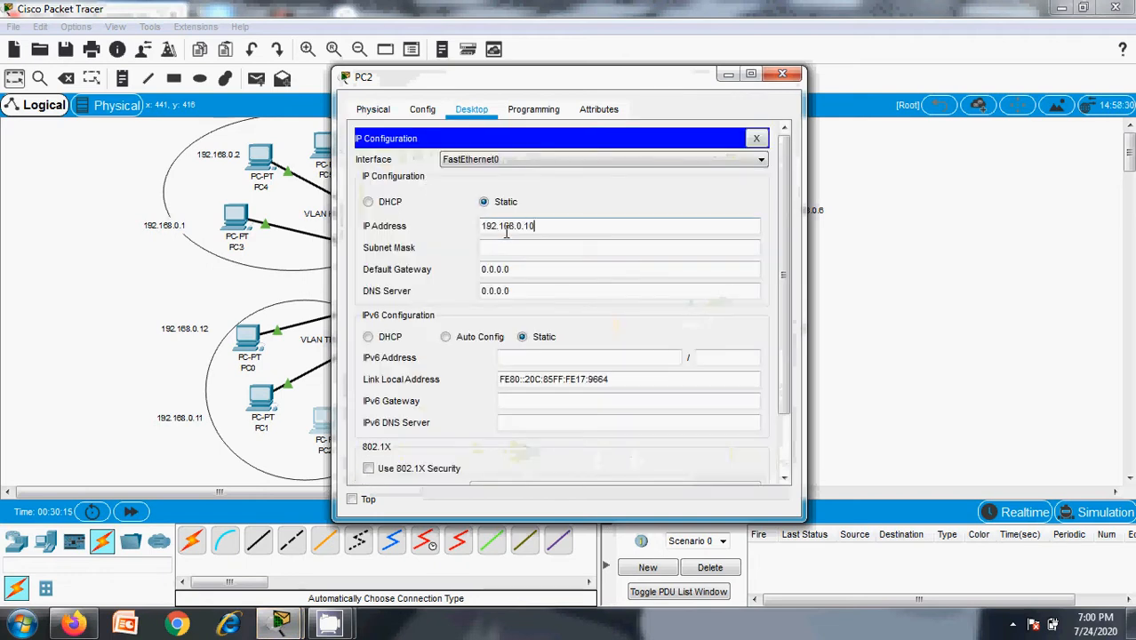
key(Tab)
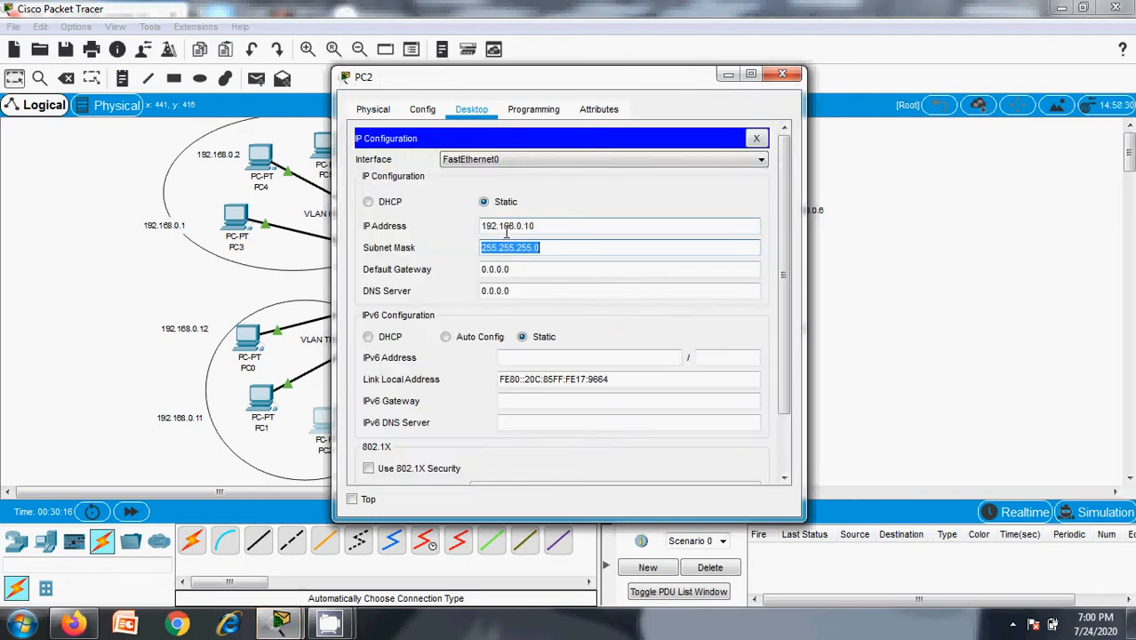
click(782, 74)
Assign PC1 the static IP address 192.168.0.11 with the default subnet mask and close its window
click(260, 398)
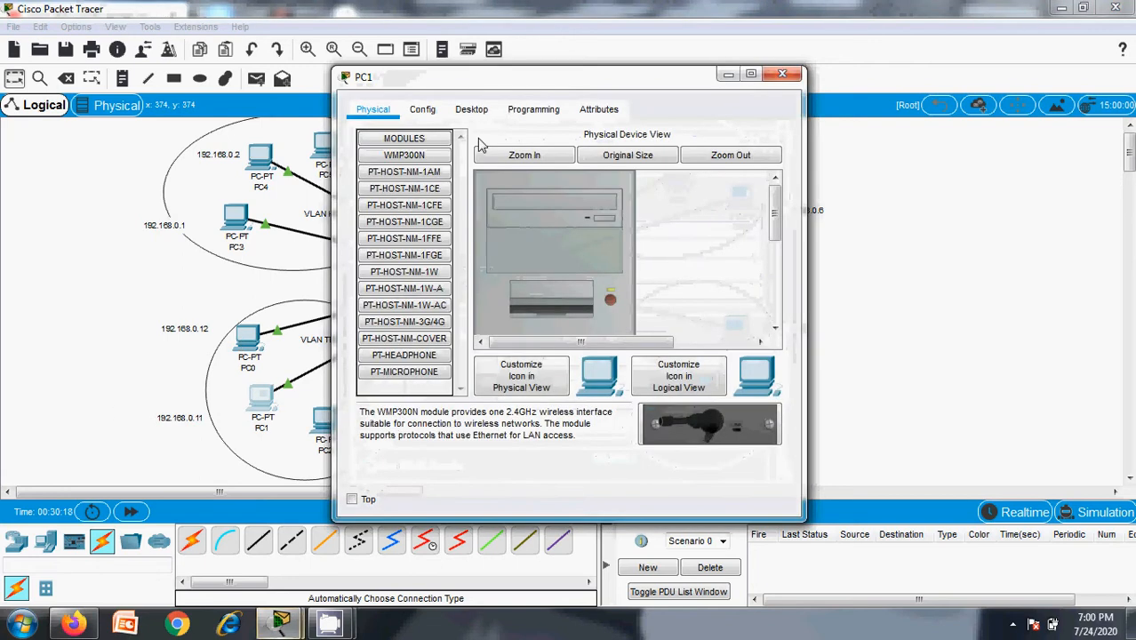
click(471, 108)
click(421, 192)
click(506, 227)
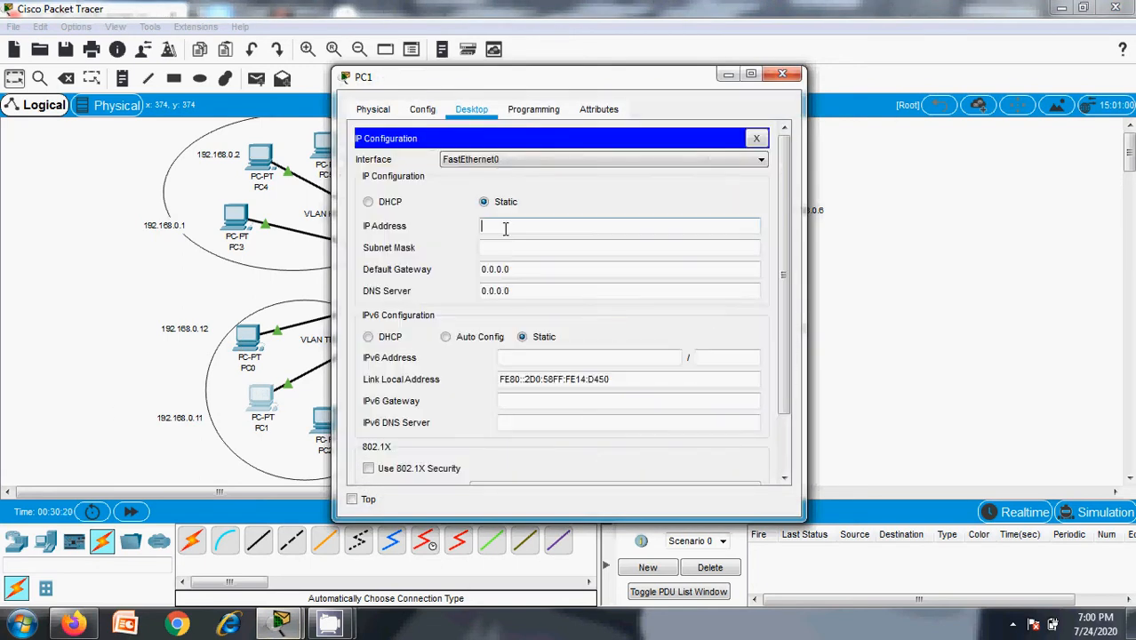
text(192.168.0.11)
key(Tab)
click(783, 73)
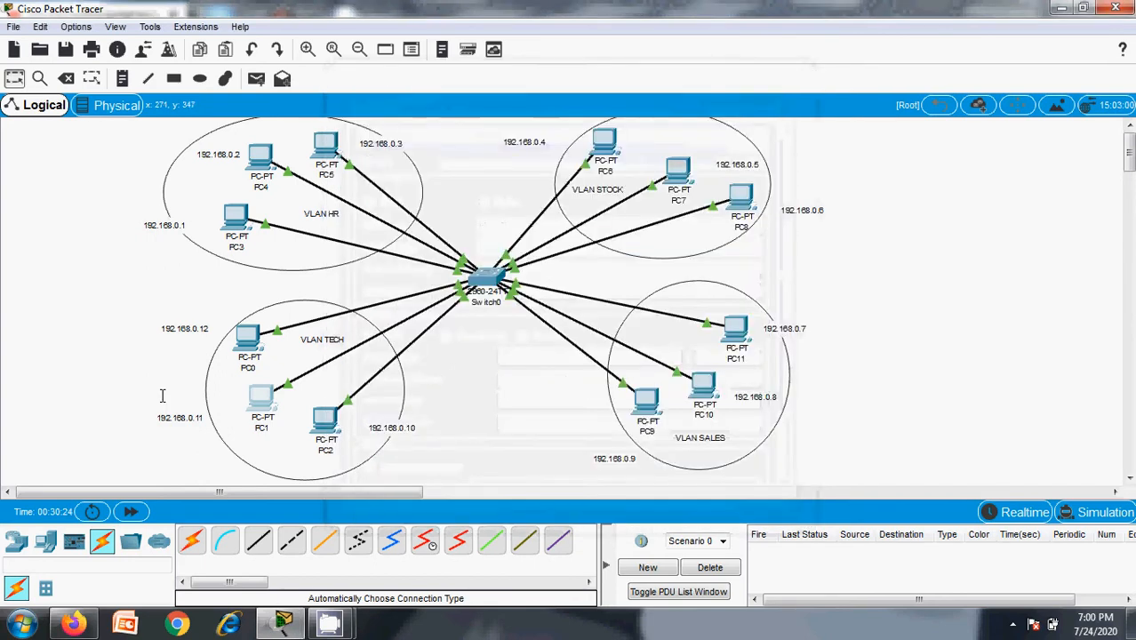
Assign PC0 the static IP address 192.168.0.12 with subnet mask 255.255.255.0 and close its window
click(248, 339)
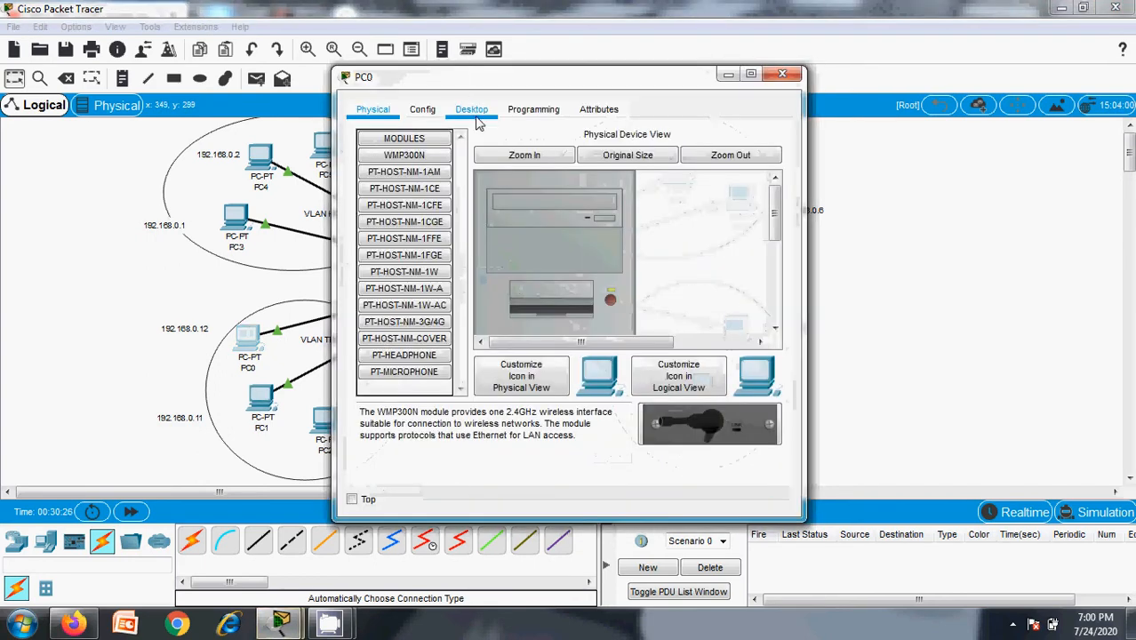
click(472, 110)
click(419, 191)
click(533, 222)
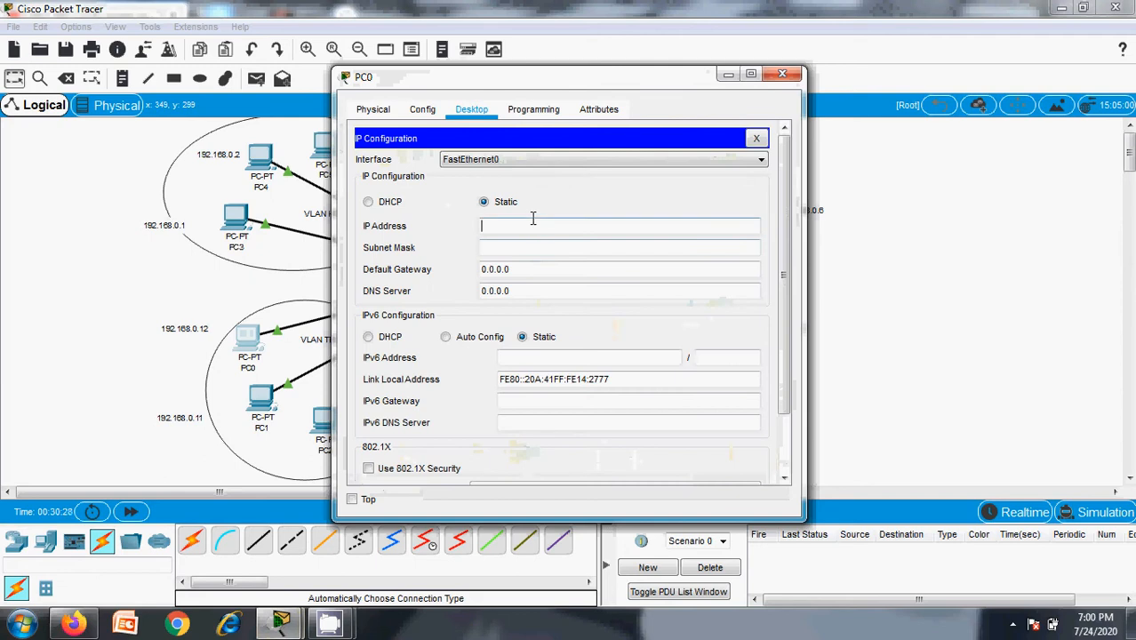
text(192.168.0.12)
key(Tab)
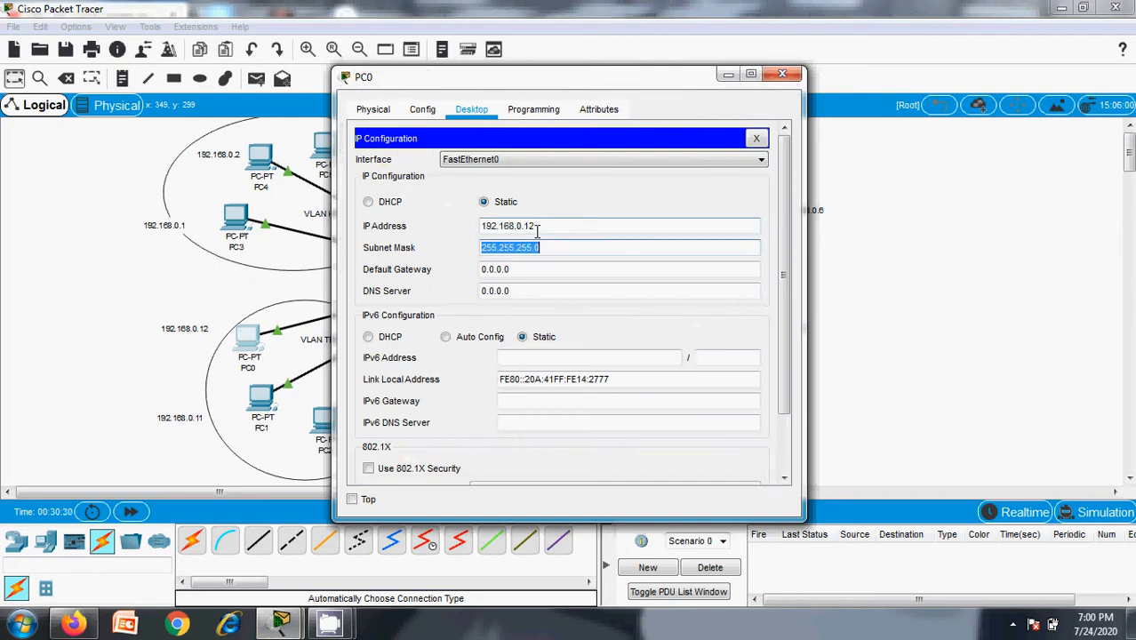
click(782, 74)
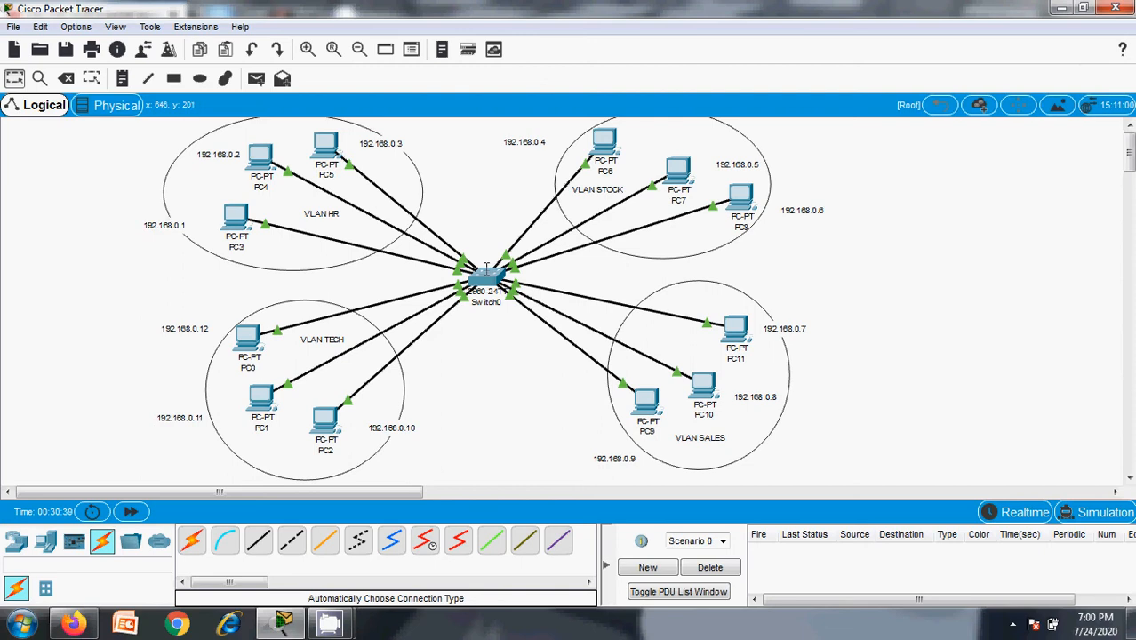
Switch to simulation mode and limit the visible events in the event list filters to ICMP only
mouse_move(486, 266)
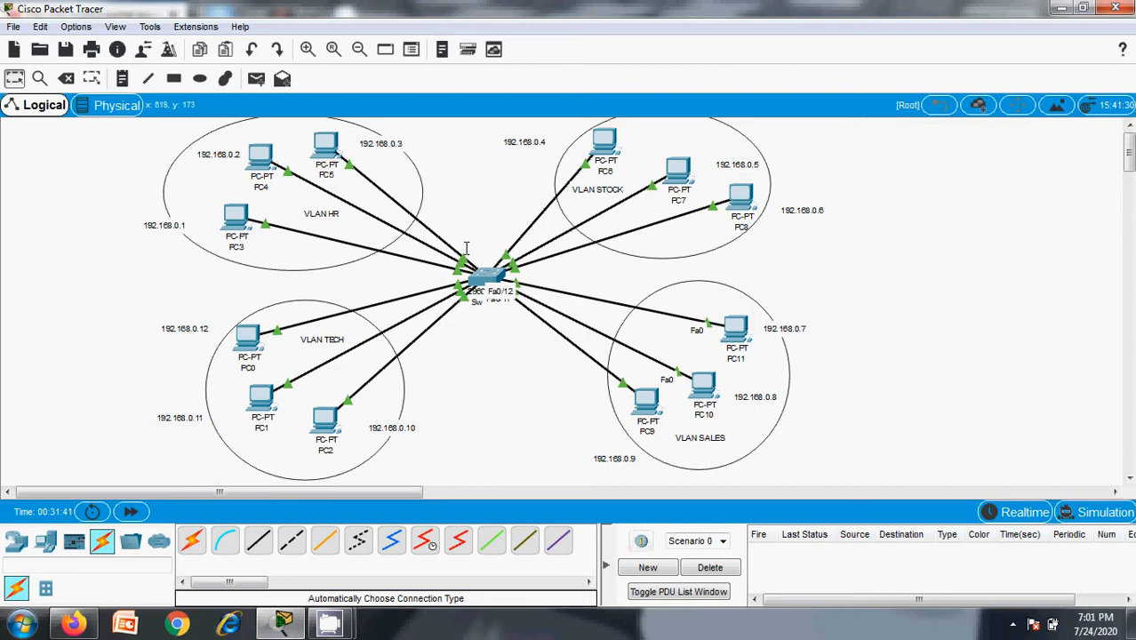
click(256, 79)
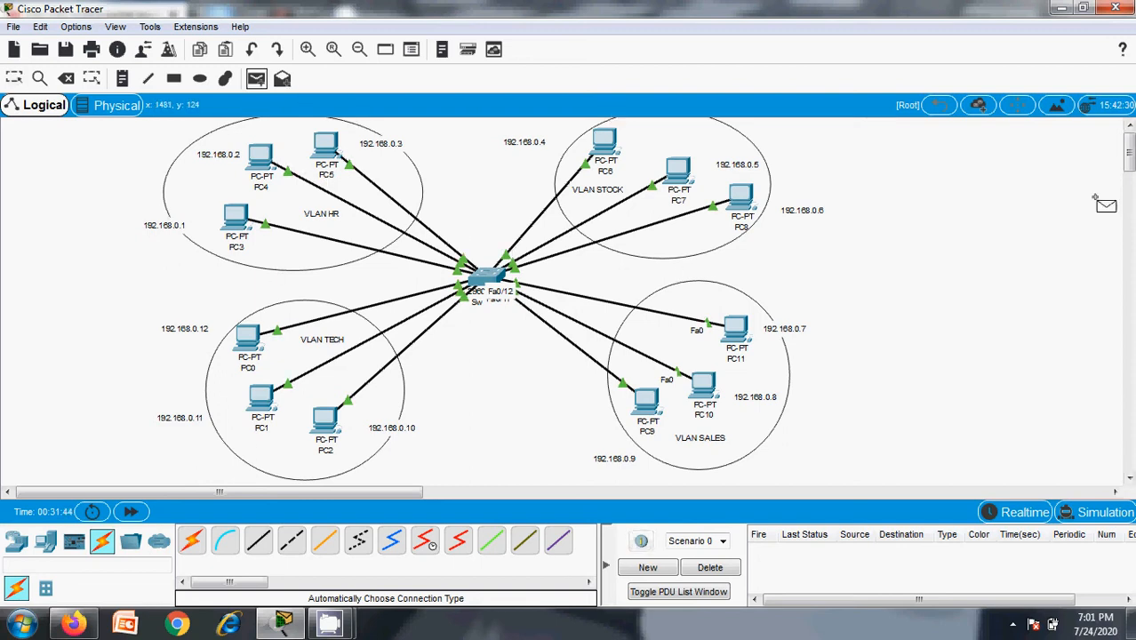
click(87, 28)
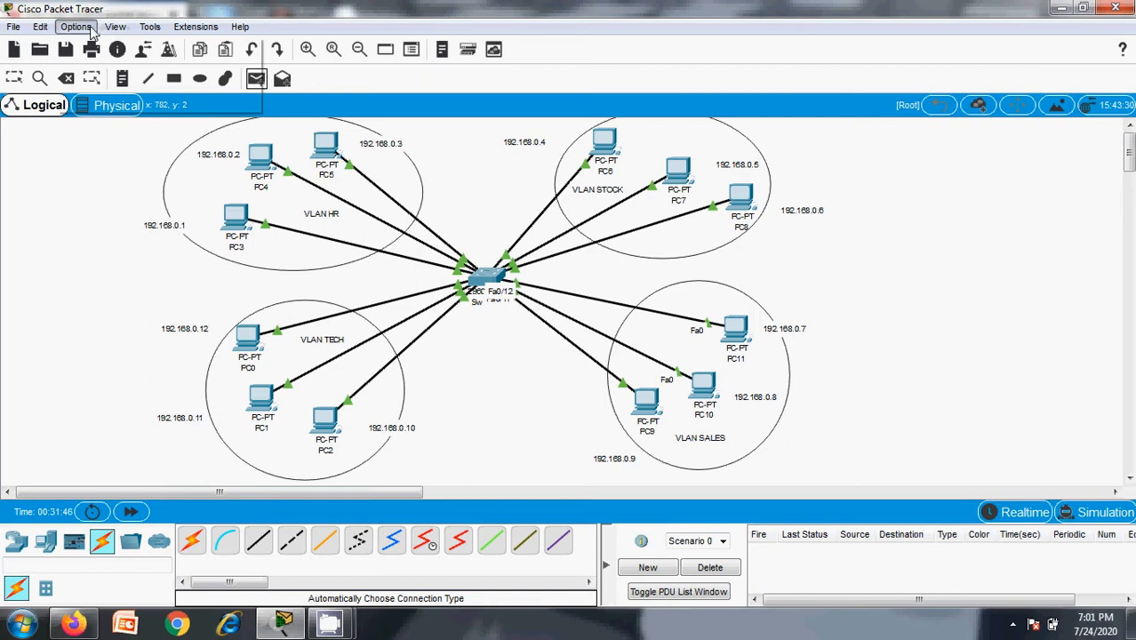
click(115, 27)
click(134, 115)
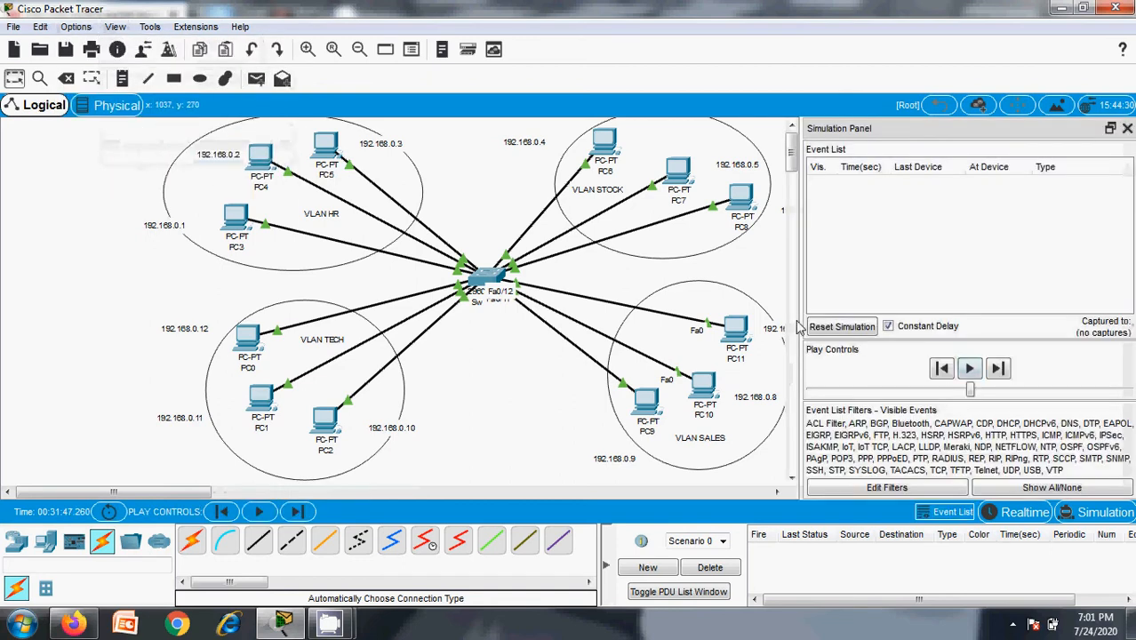
click(1058, 488)
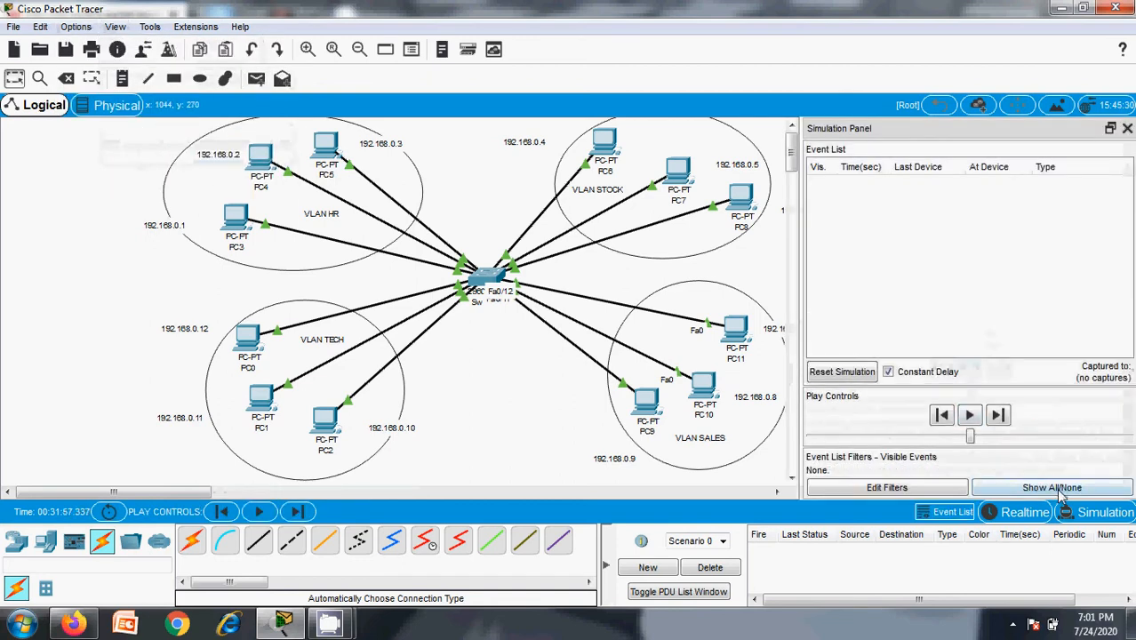
click(857, 488)
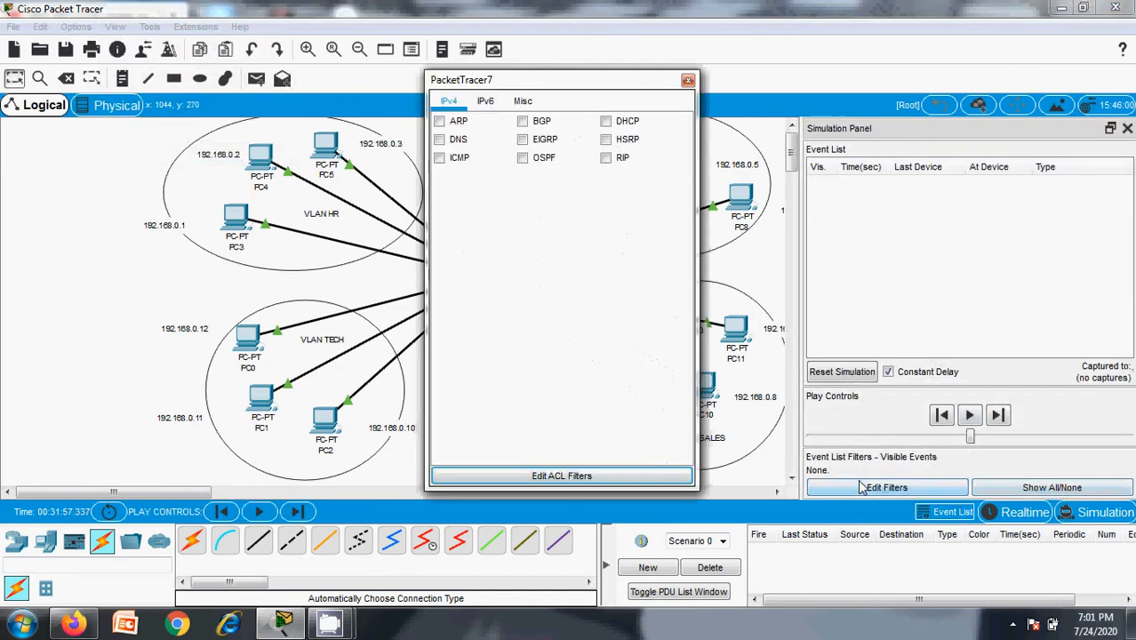
click(439, 159)
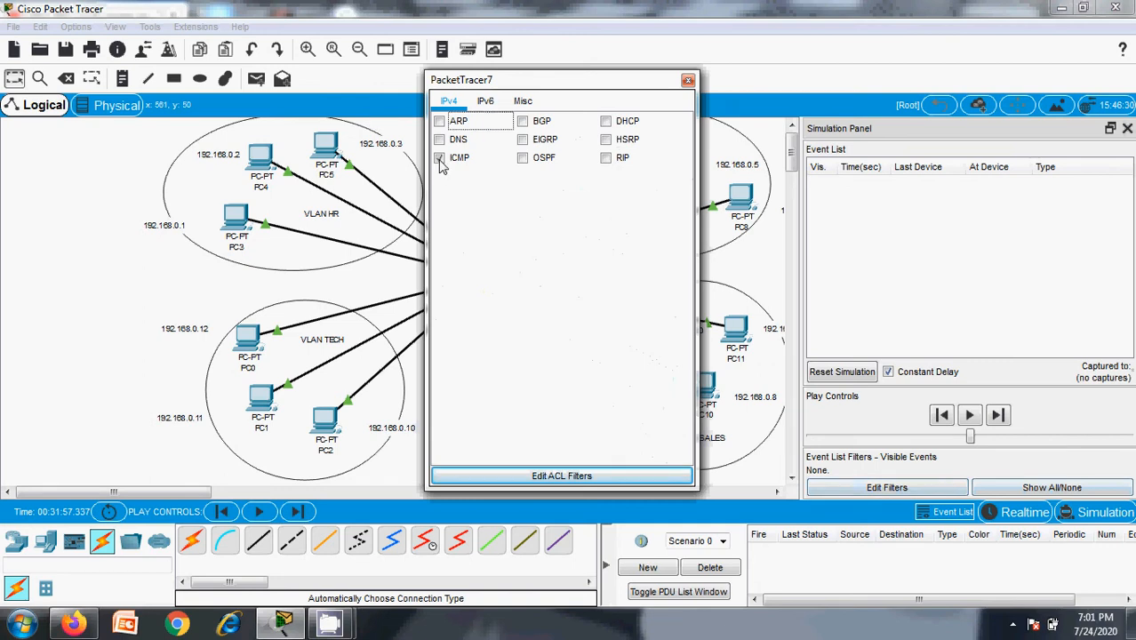
click(687, 81)
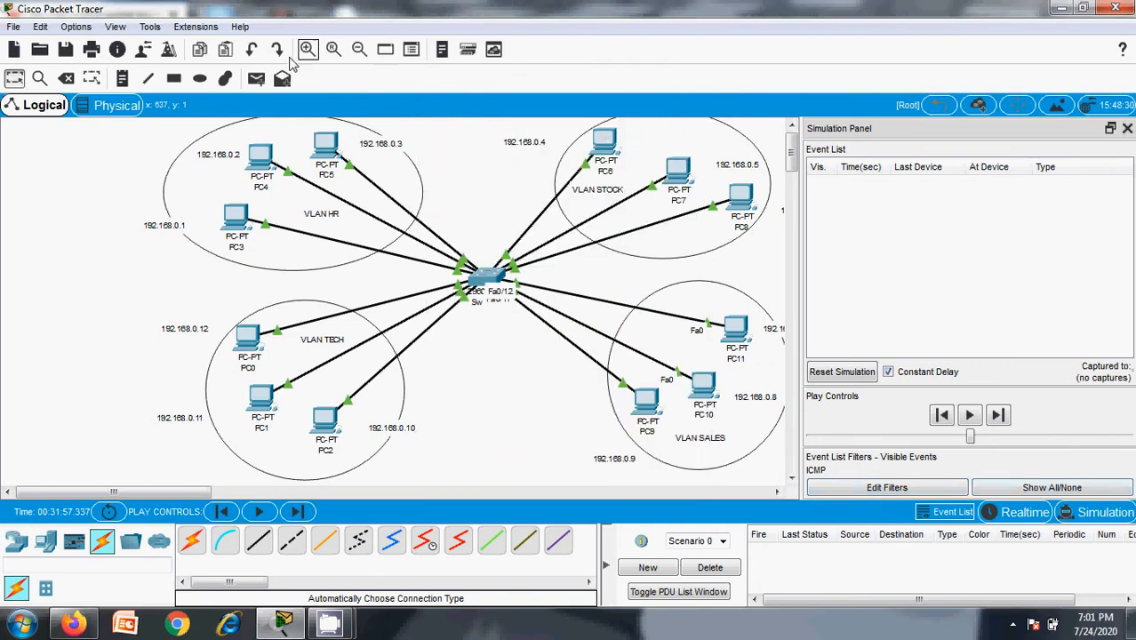
Add a simple PDU from PC5 in VLAN HR to PC9 in VLAN SALES
click(256, 78)
click(325, 147)
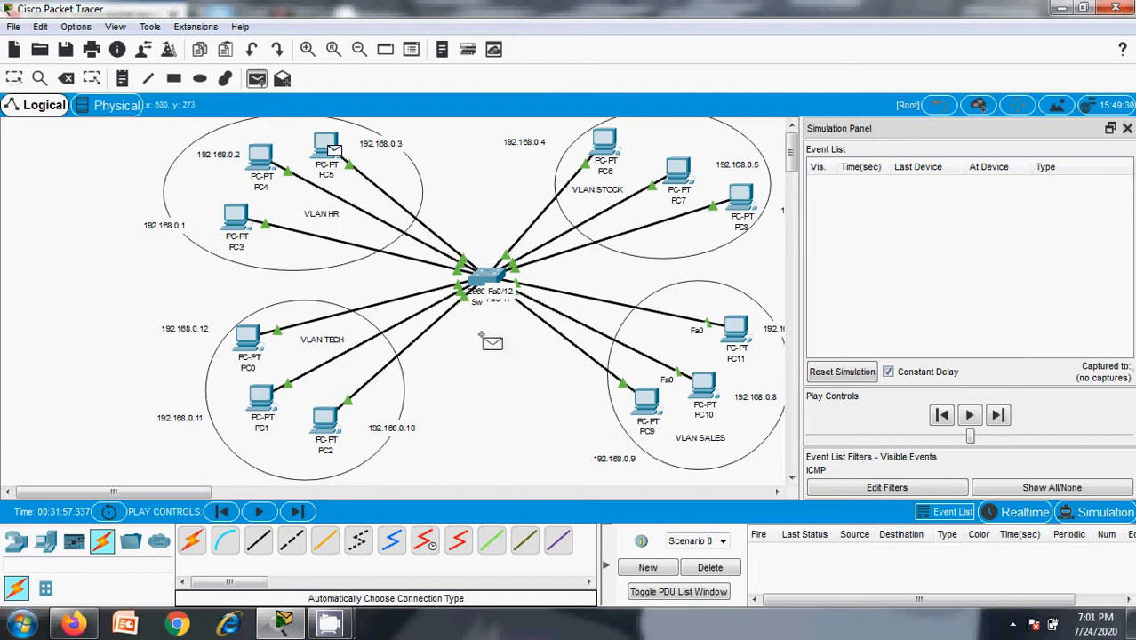
click(648, 402)
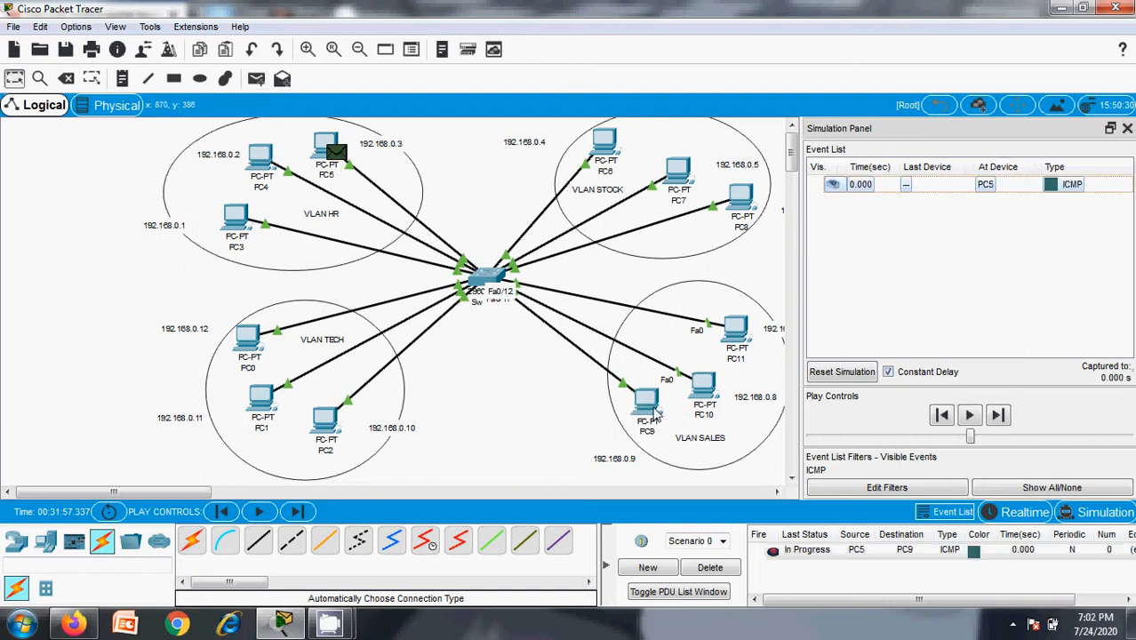
Play the simulation and advance it event by event to follow the ICMP packet from PC5 to PC9 and back
click(970, 417)
click(999, 416)
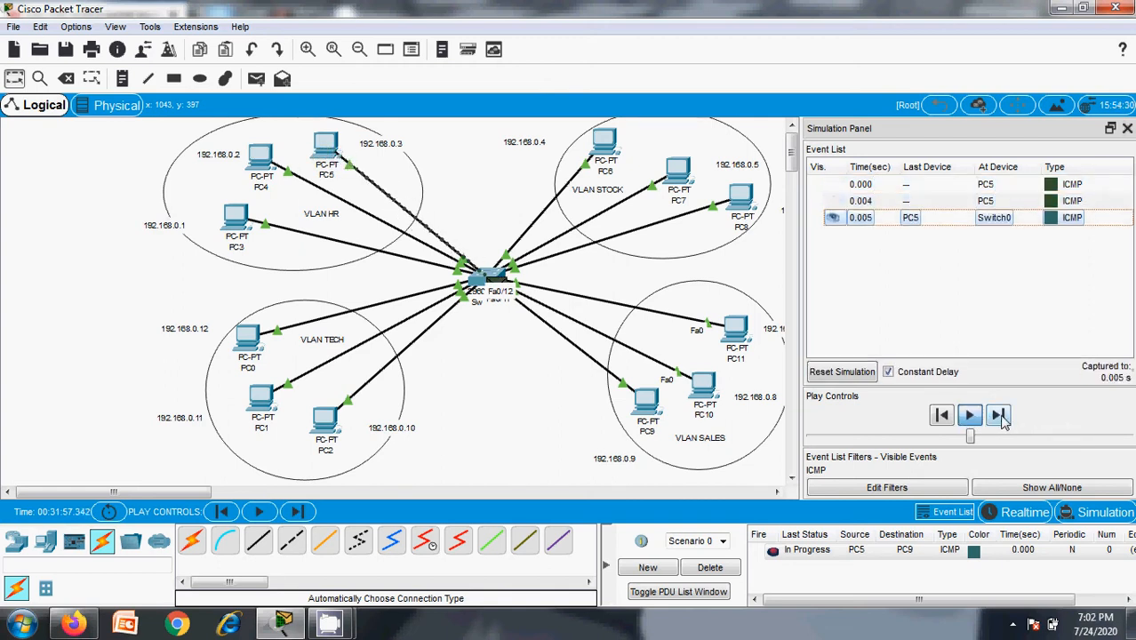
click(999, 416)
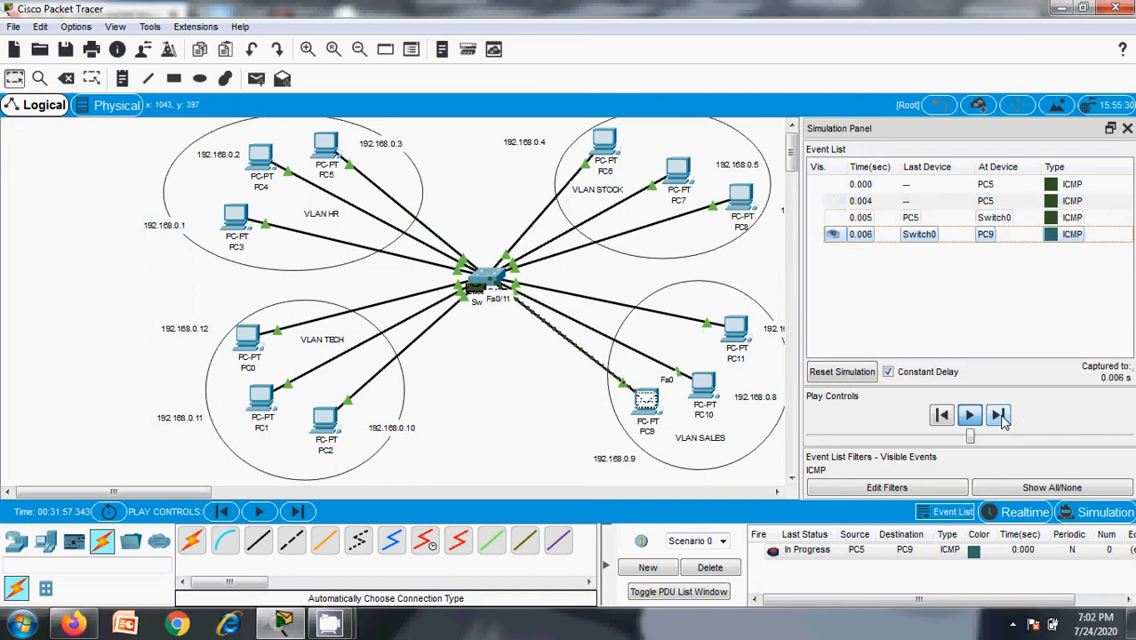
click(999, 416)
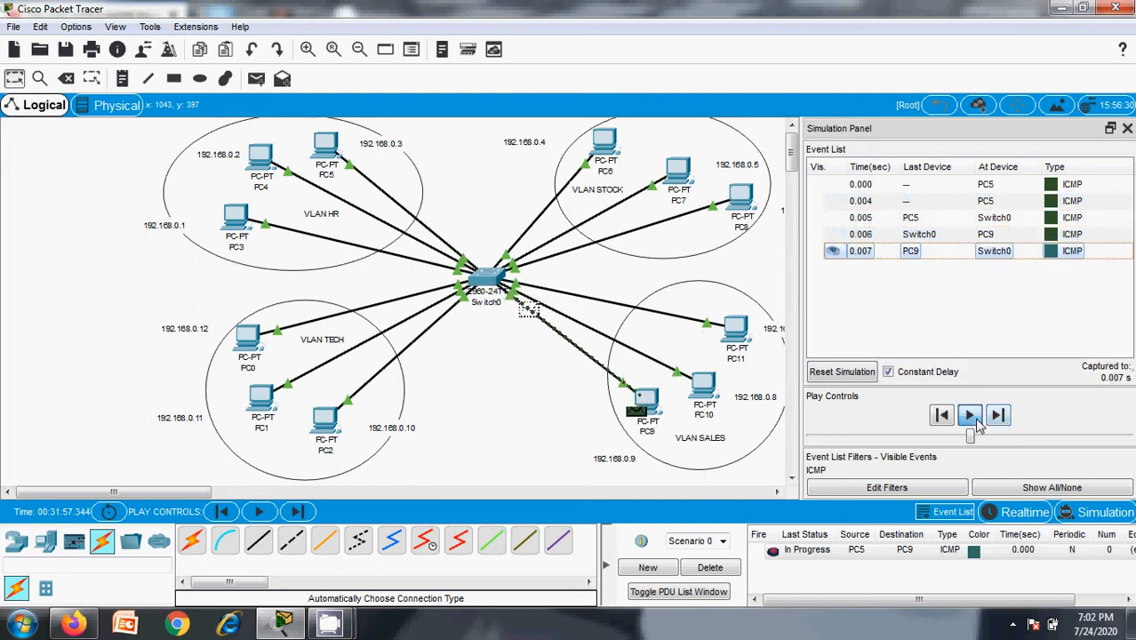
click(999, 416)
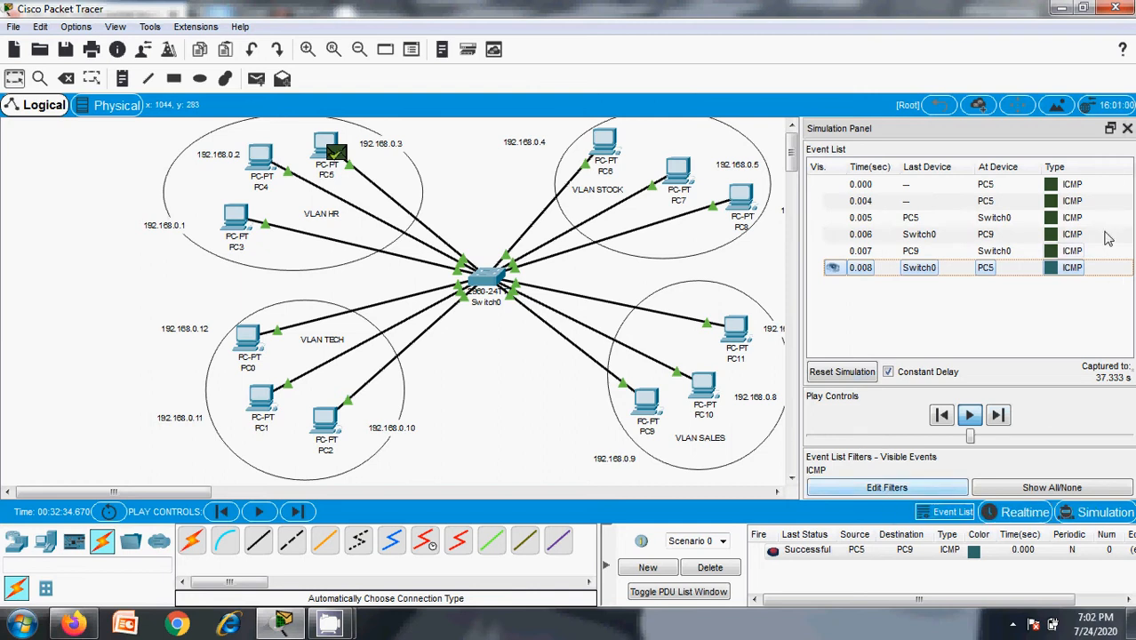
Close the simulation panel and delete Scenario 0 with its test PDU
click(1126, 130)
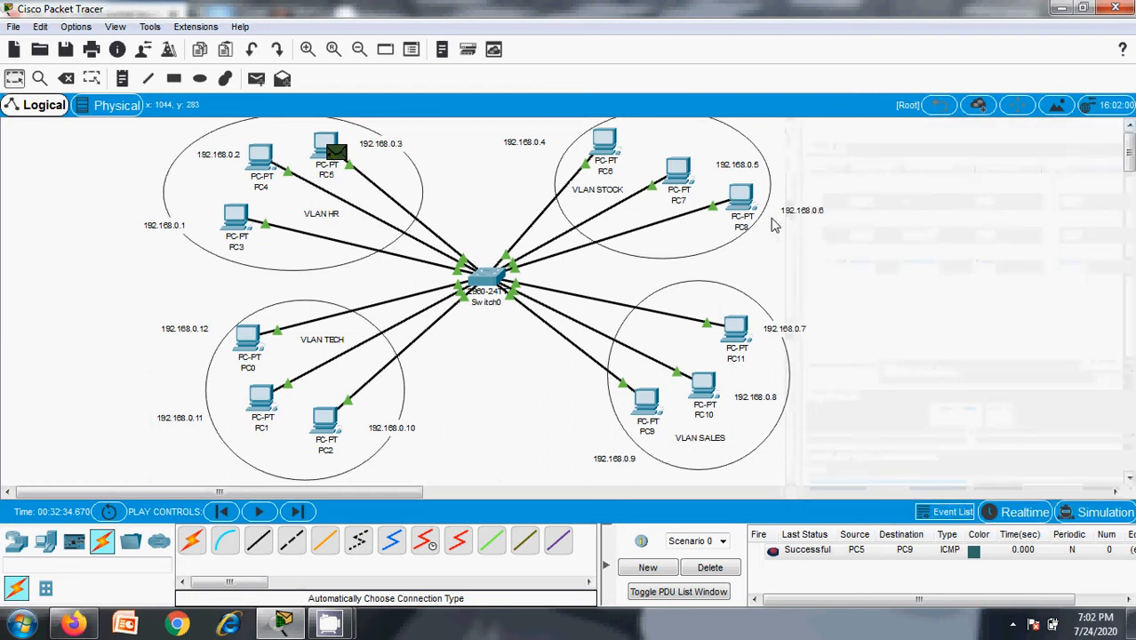
click(710, 567)
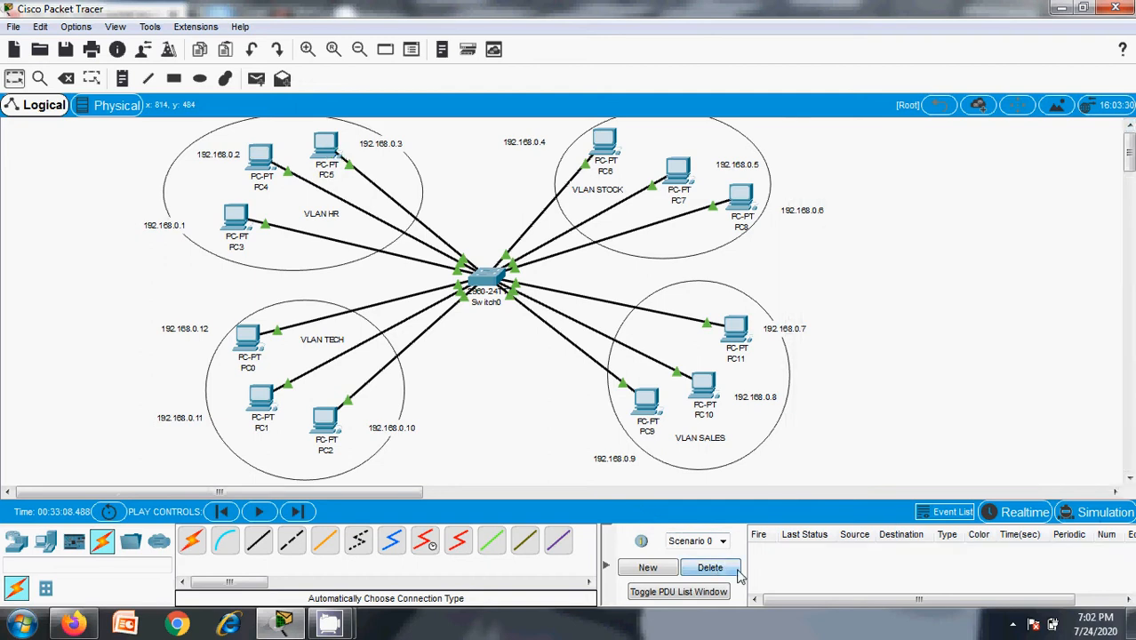
Open Switch0's command line and enter global configuration mode with enable and conf t
click(488, 275)
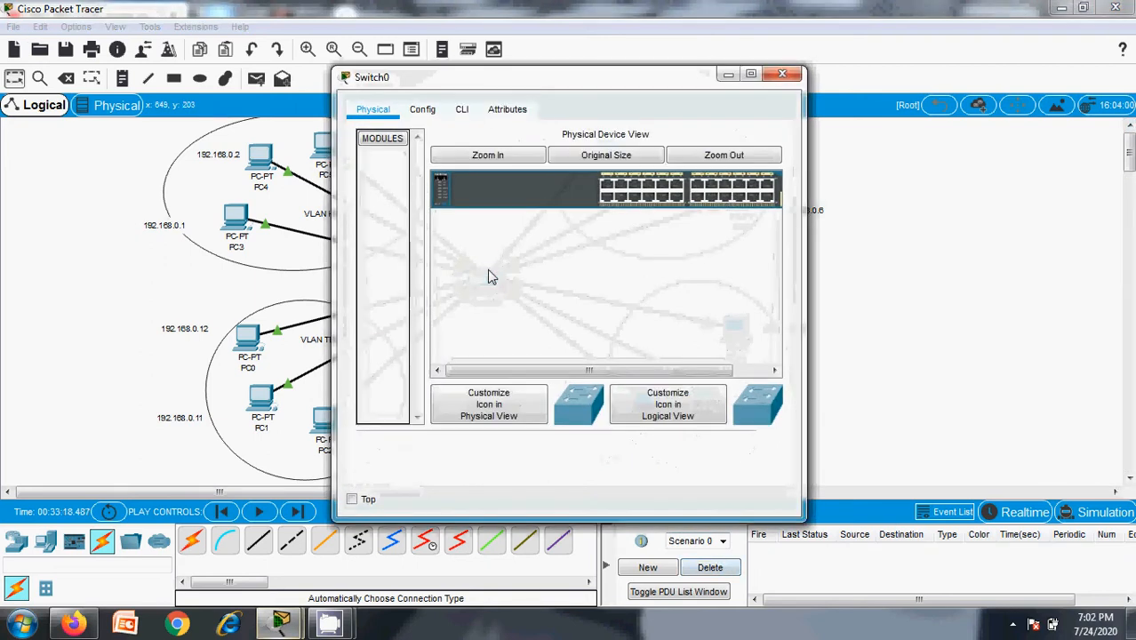
click(464, 108)
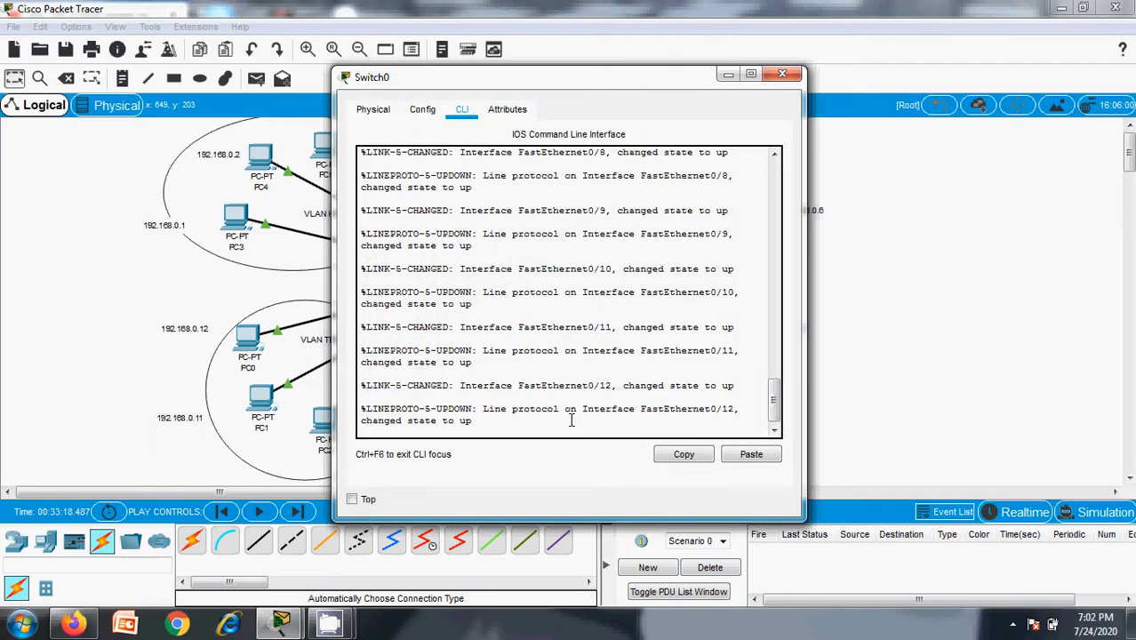
key(Return)
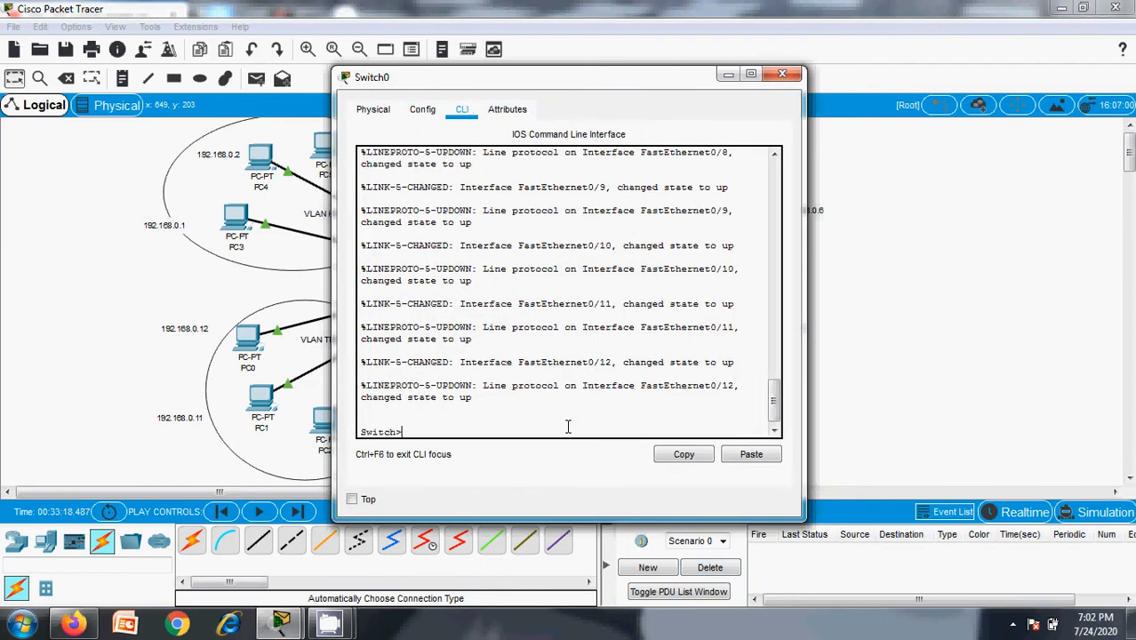
text(enable)
key(Return)
text(con)
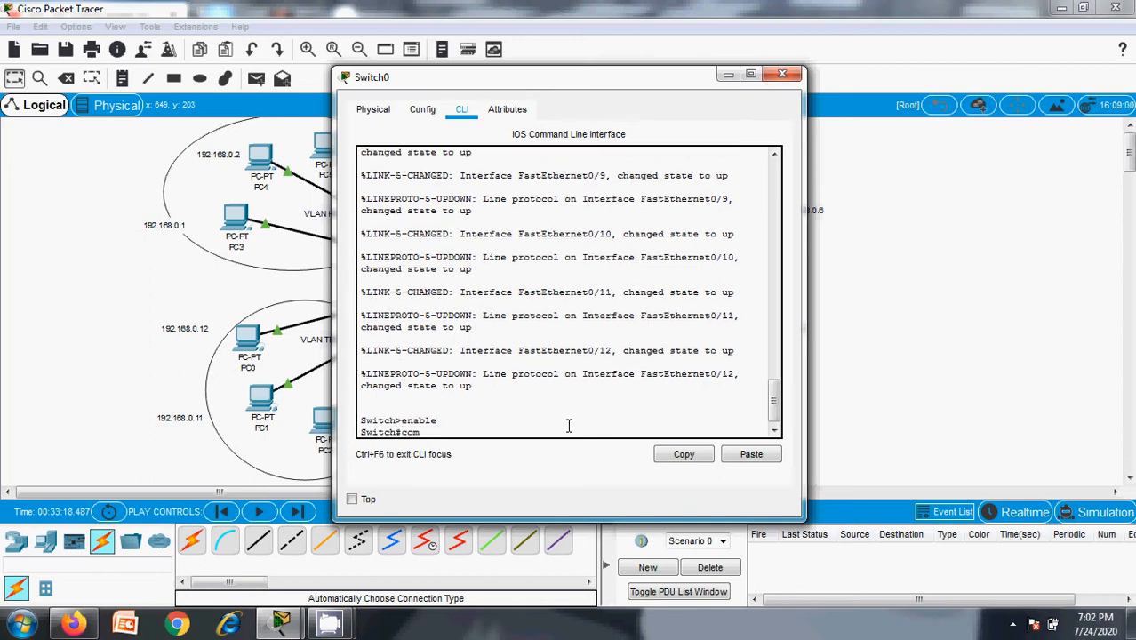
text(f )
text(t)
key(Return)
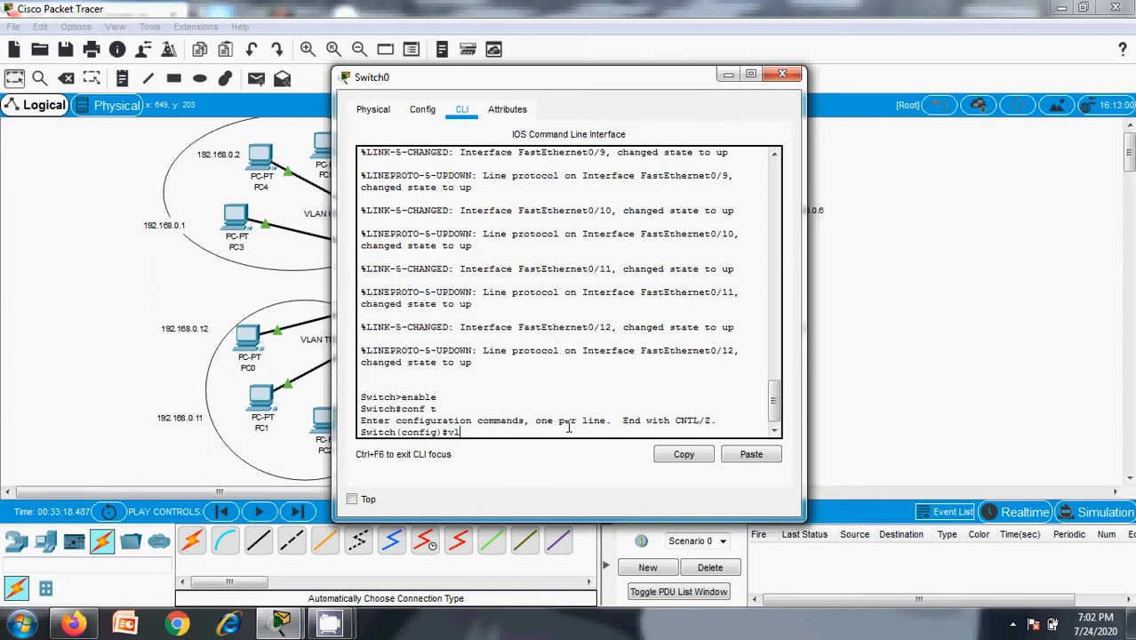
Create VLAN 2 on Switch0, name it HR, and exit VLAN configuration
text(an 2)
key(Return)
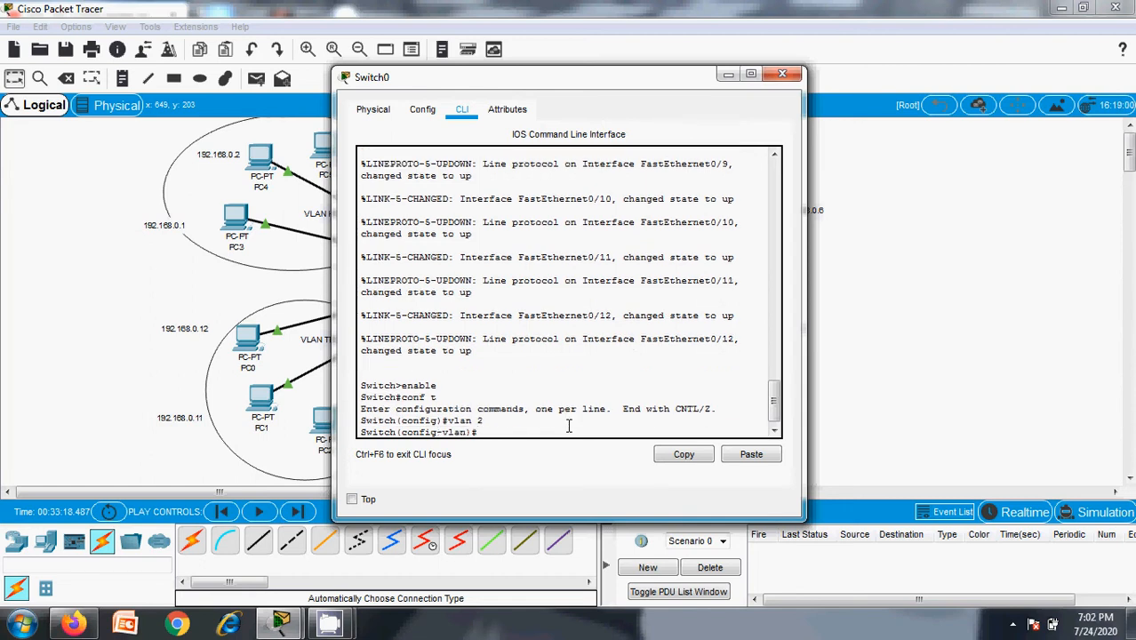
text(name HR)
key(Return)
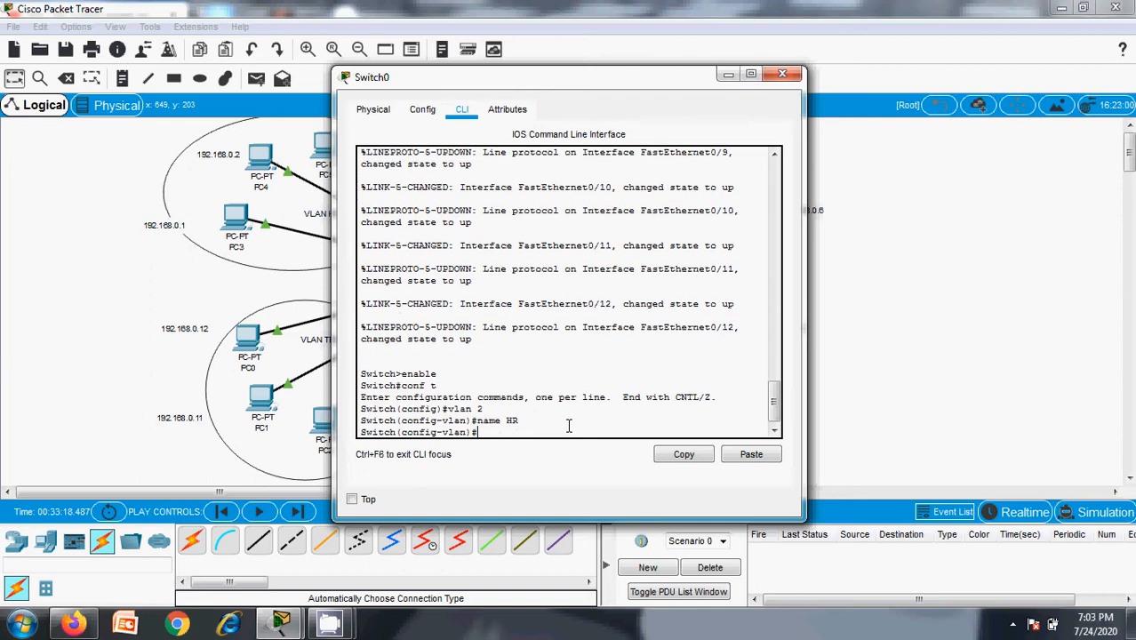
text(exit)
key(Return)
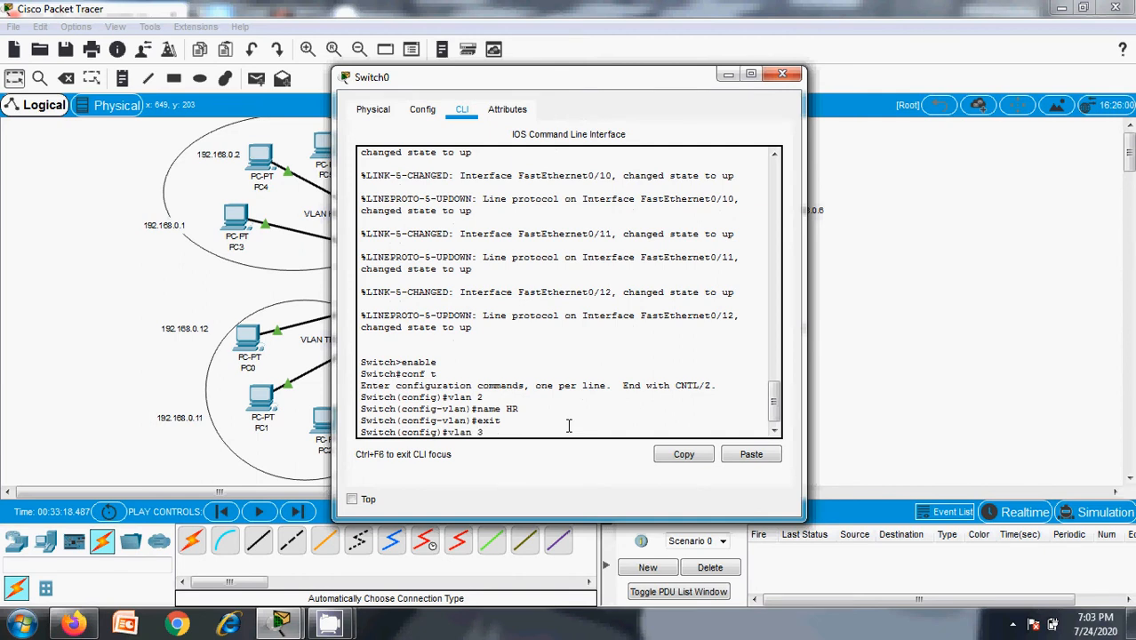
Create VLAN 3 on the switch with the name Tech and return to global configuration mode
key(Return)
text(name )
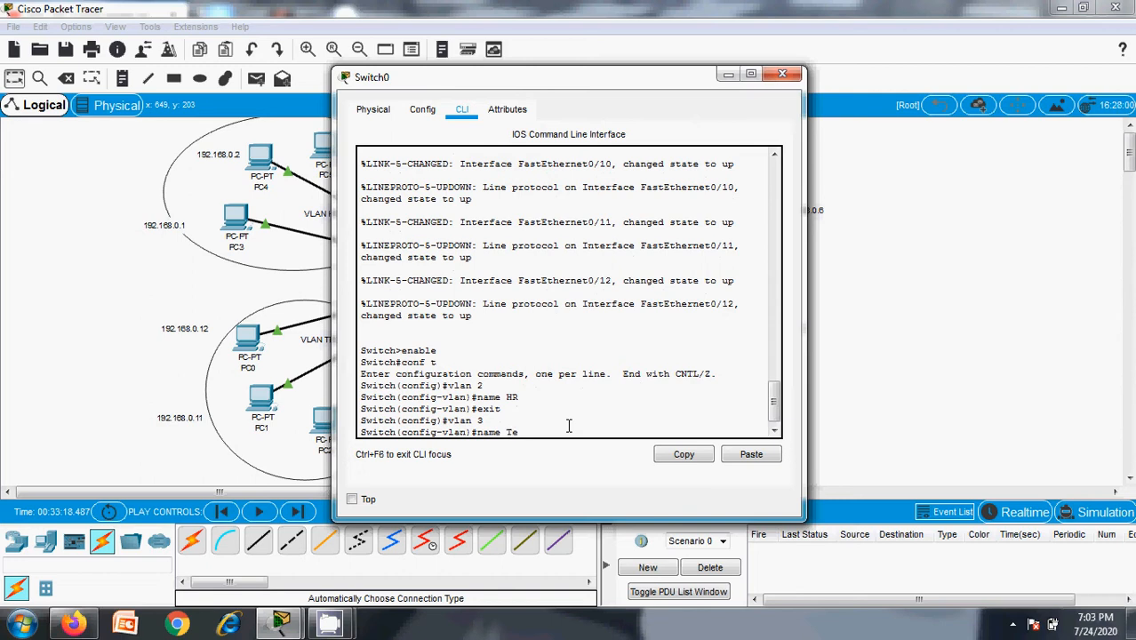
text(Tech)
key(Return)
text(exit)
key(Return)
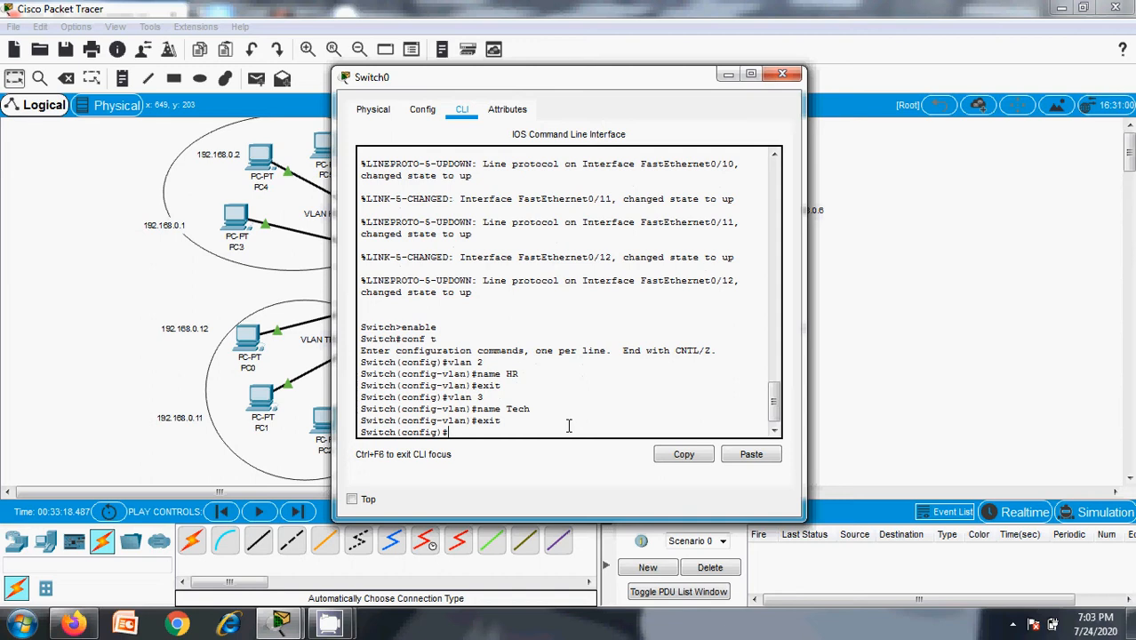
Create VLAN 4 on the switch, name it Sales, and exit its configuration
text(vlan 4)
key(Return)
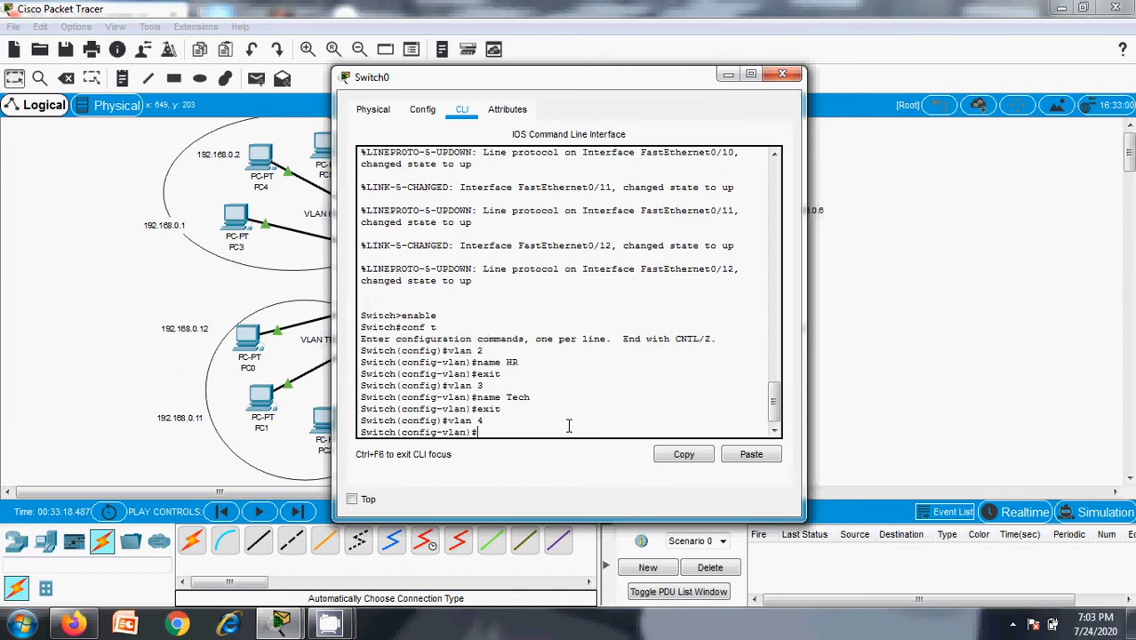
text(name Sales)
key(Return)
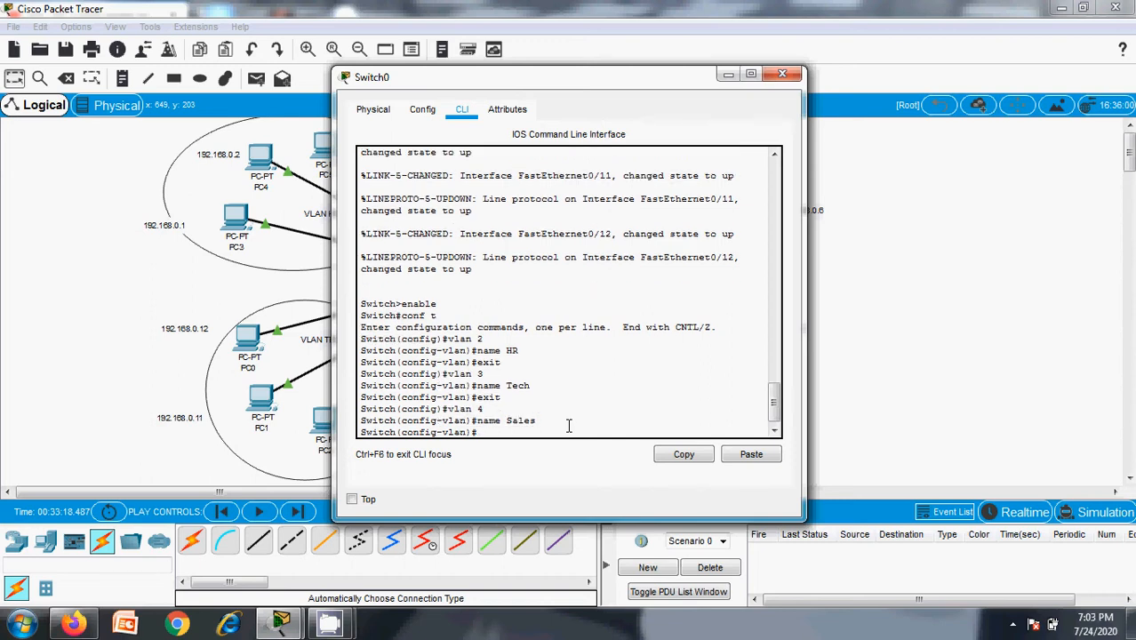
text(exit)
key(Return)
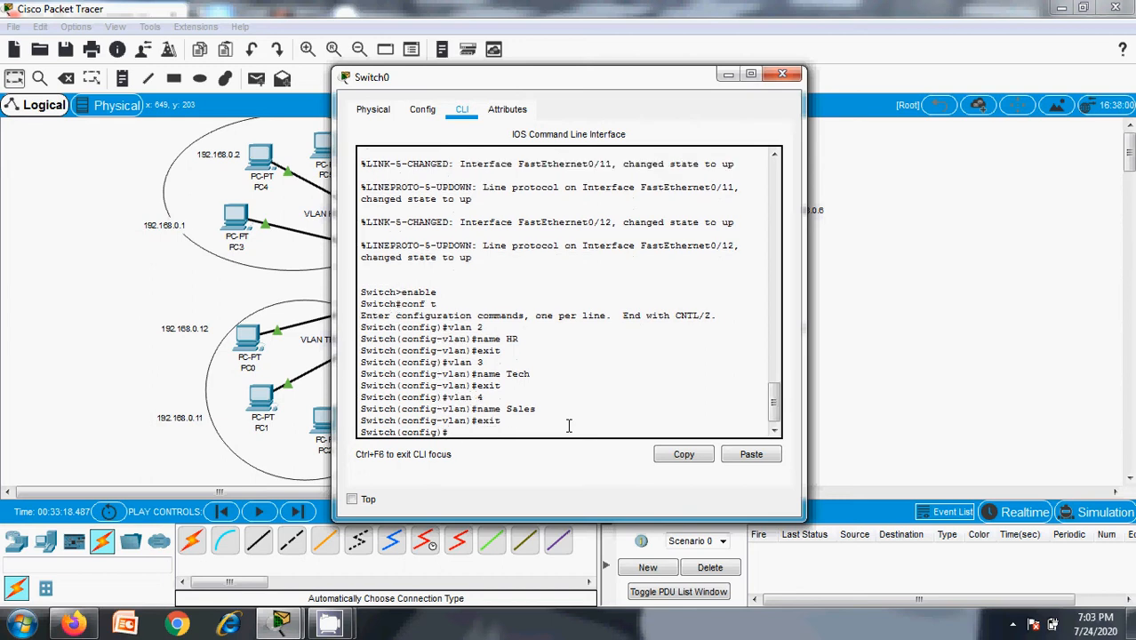
Create VLAN 5 on the switch with the name stock and exit back to global configuration mode
text(vlan 5)
key(Return)
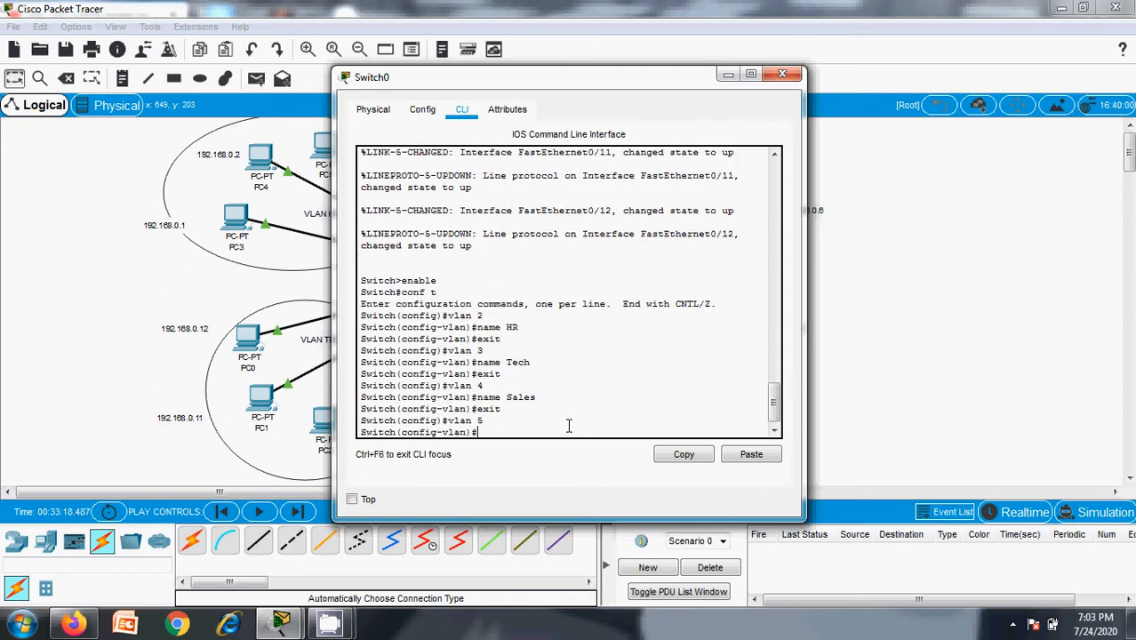
text(name stock)
key(Return)
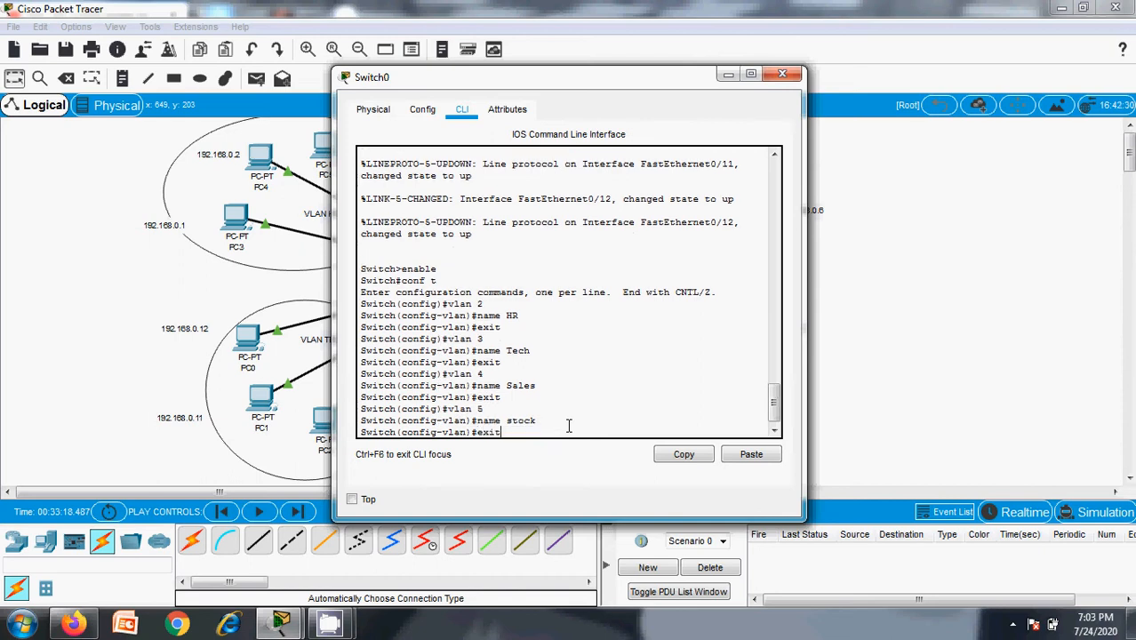
text(exit)
key(Return)
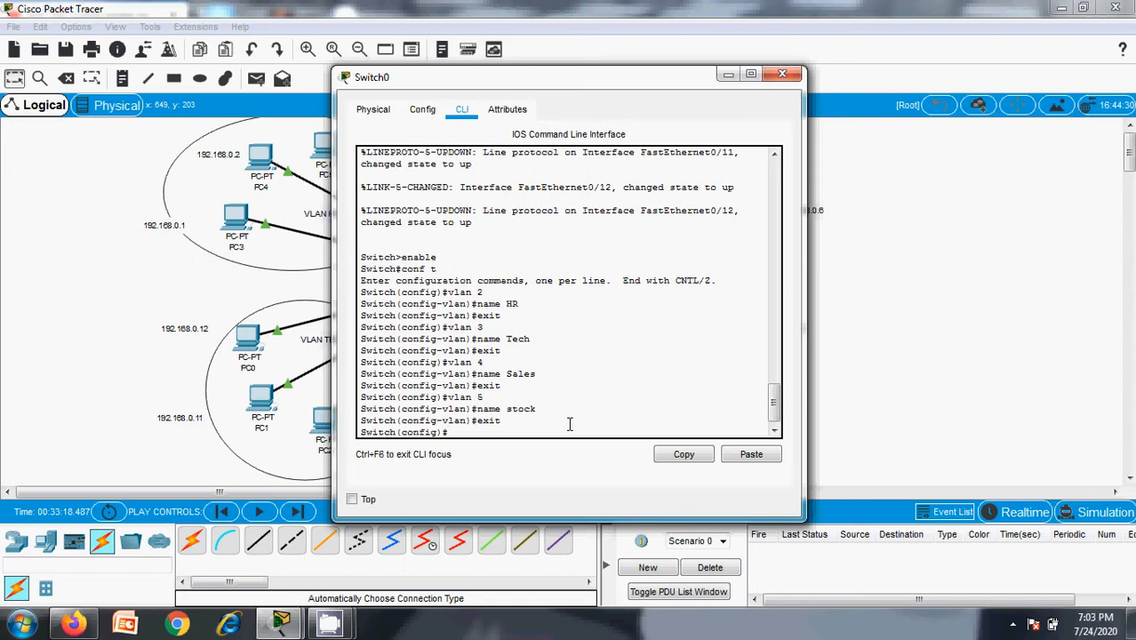
Close the Switch0 window and examine the port labels on its links, shifting the switch between the VLAN groups to make them readable
drag(522, 87, 860, 100)
click(1120, 85)
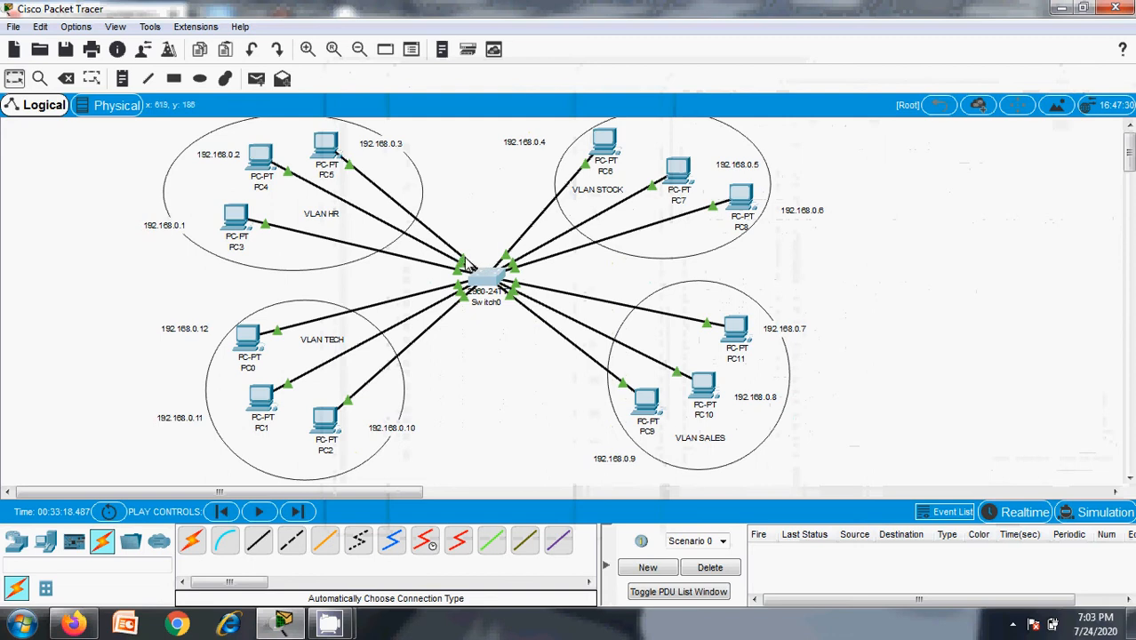
mouse_move(465, 258)
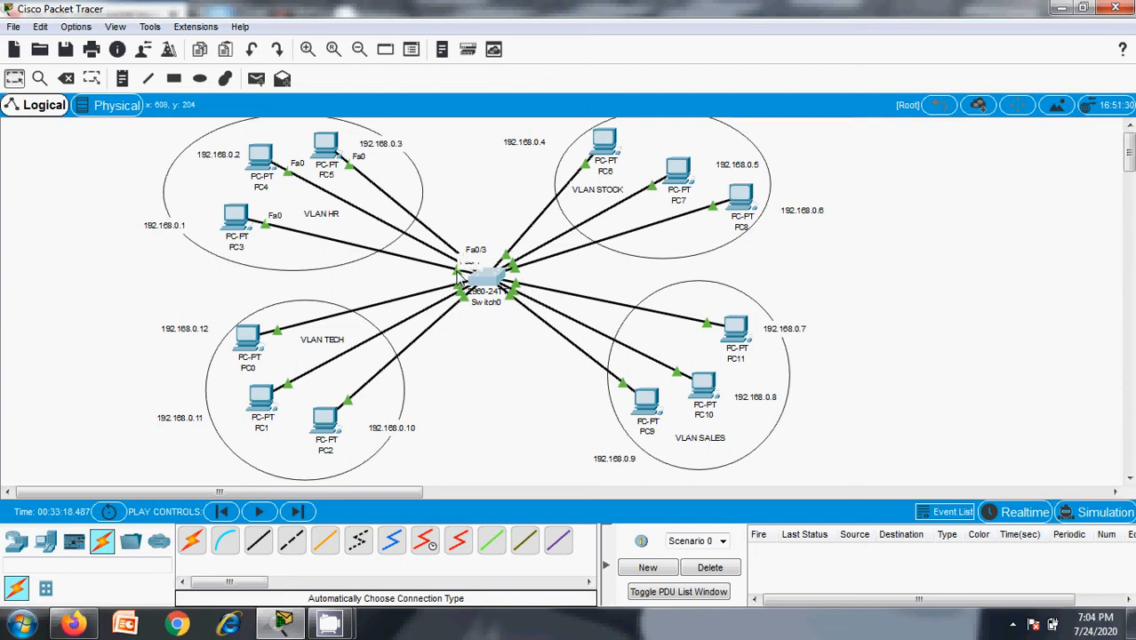
drag(489, 292, 494, 321)
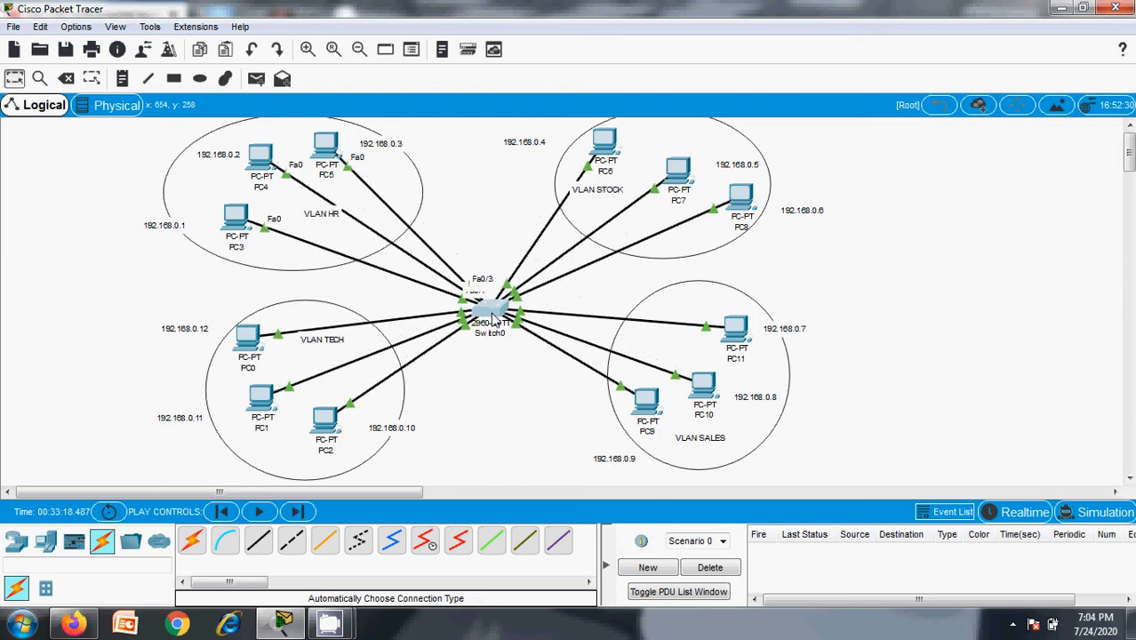
click(494, 320)
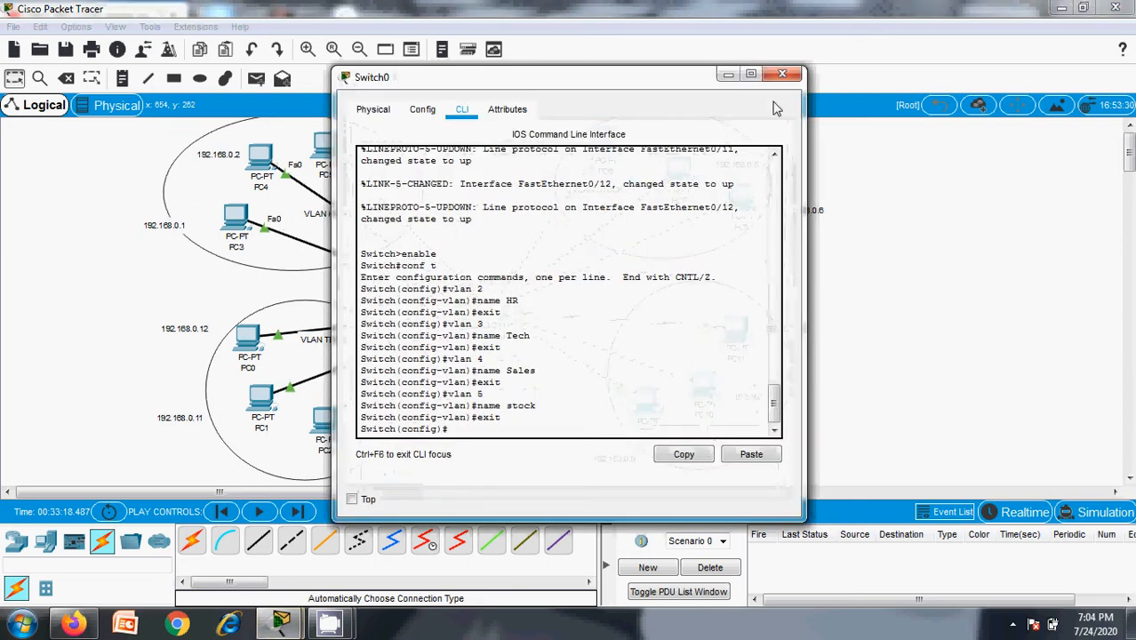
click(782, 74)
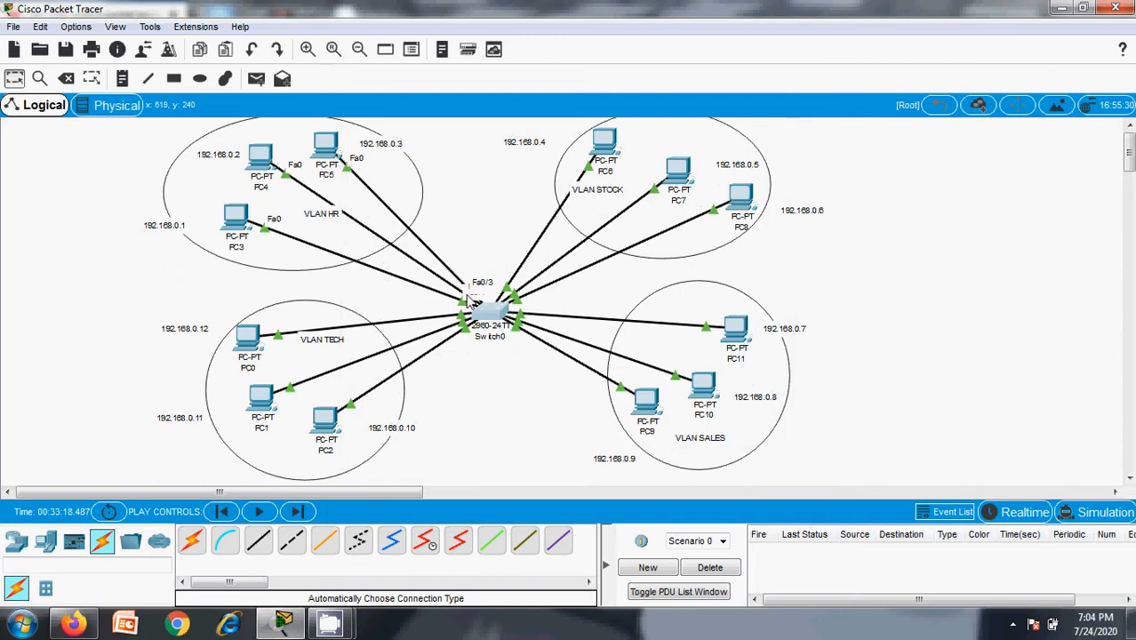
drag(489, 313, 488, 264)
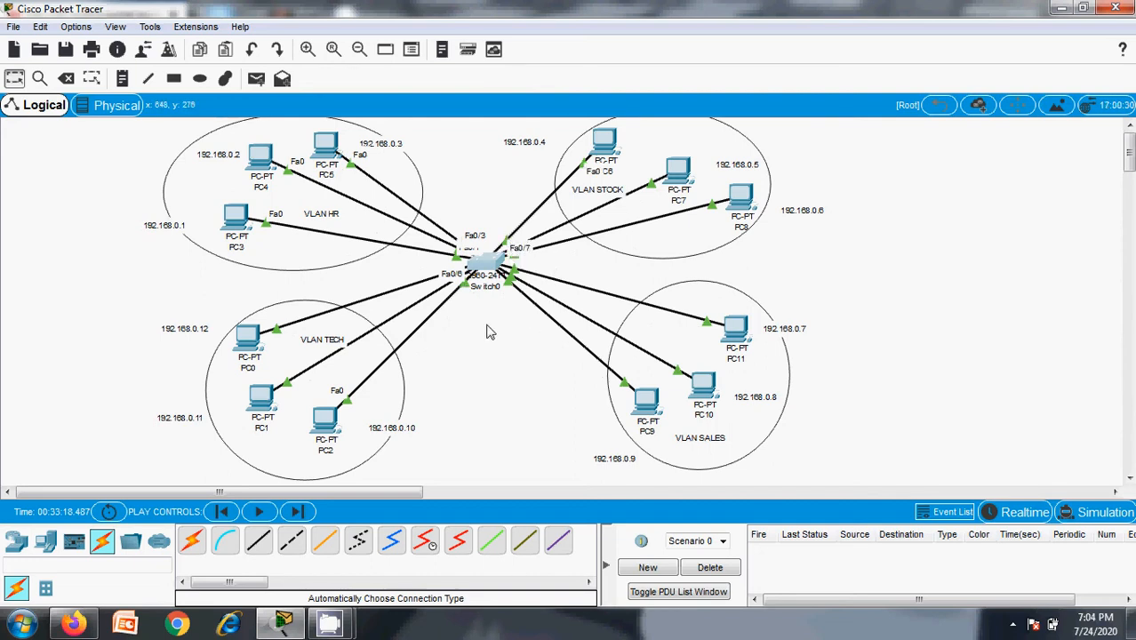
drag(490, 263, 484, 322)
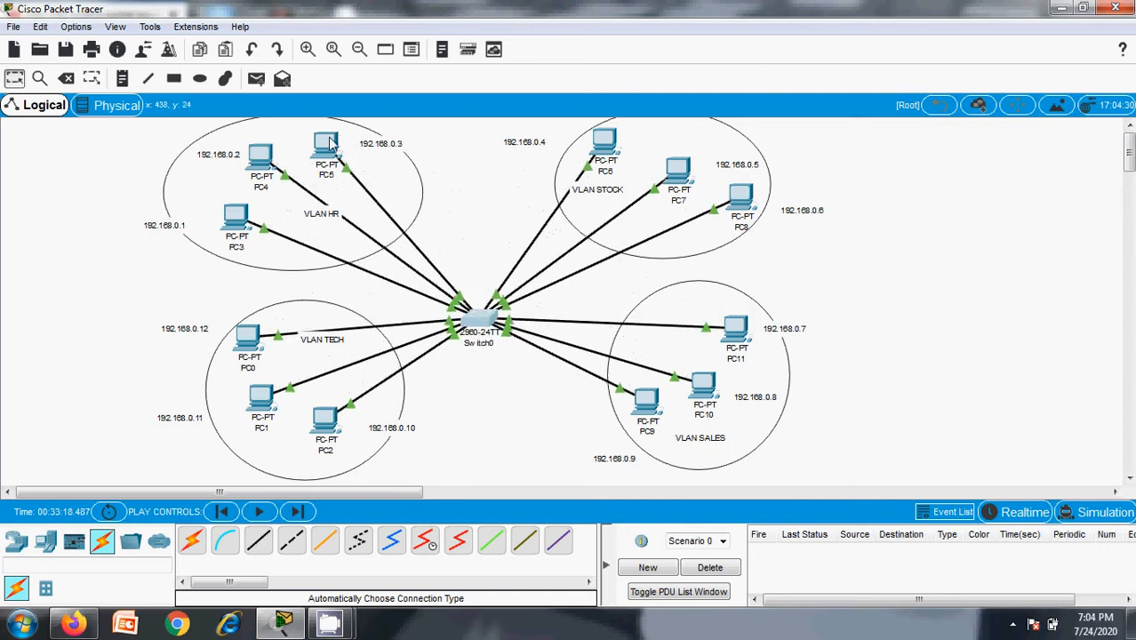
Shift PC5 toward its 192.168.0.3 label and reconnect PC3's cable to port FastEthernet0/1 on Switch0
drag(335, 139, 364, 138)
click(364, 140)
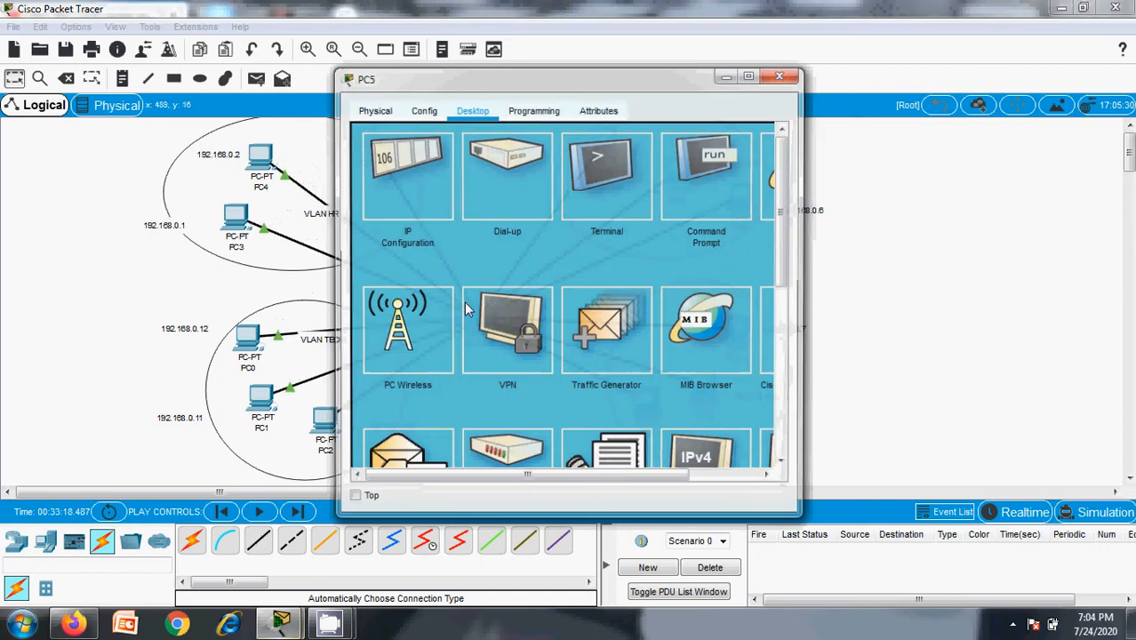
click(782, 73)
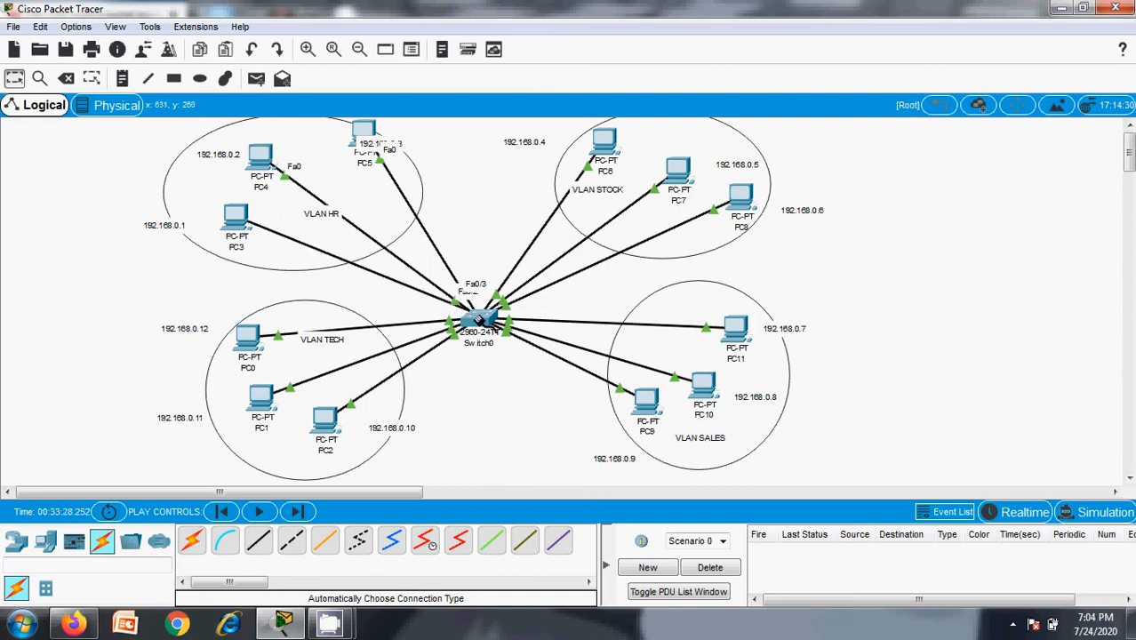
click(478, 319)
click(521, 344)
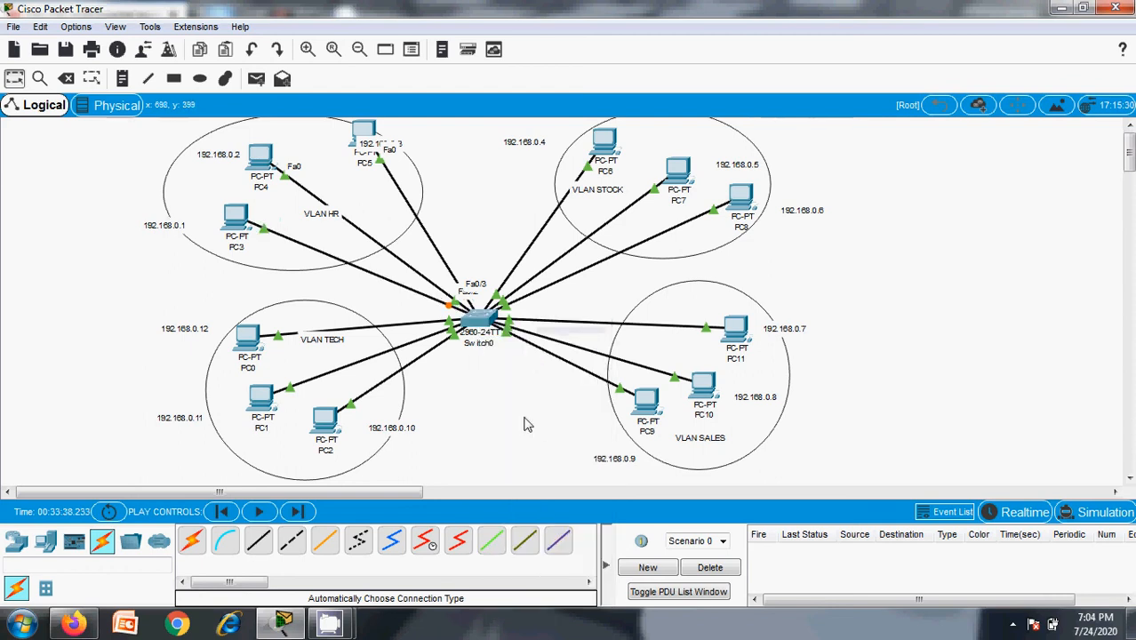
Try to enter interface configuration for fa0/0 in Switch0's command line, then recall the command and strip its port number
mouse_move(345, 627)
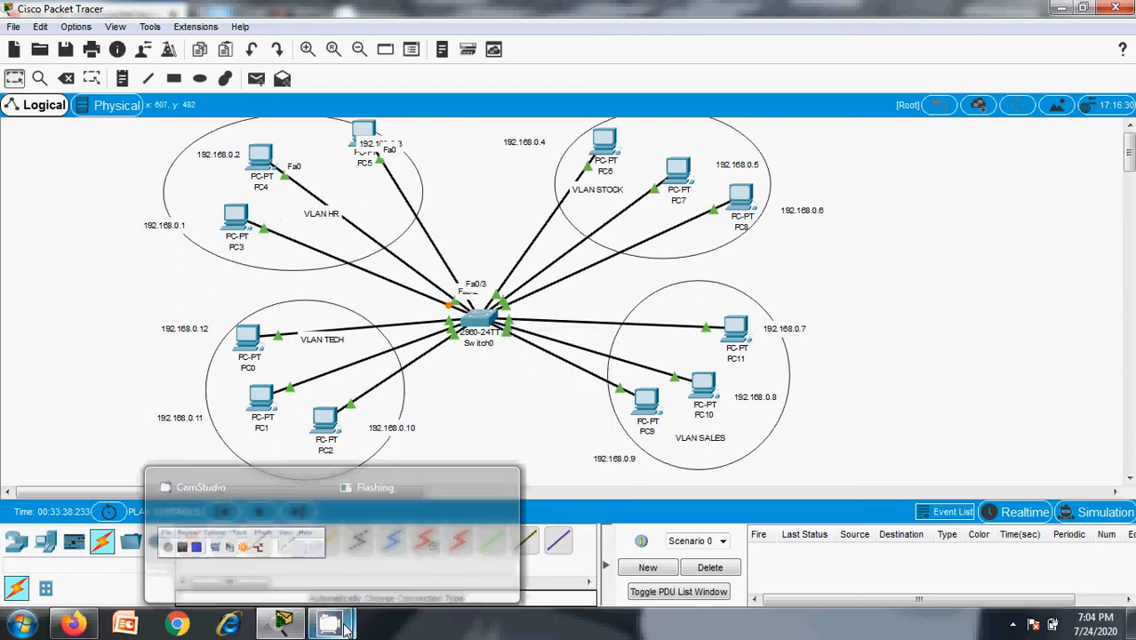
click(285, 623)
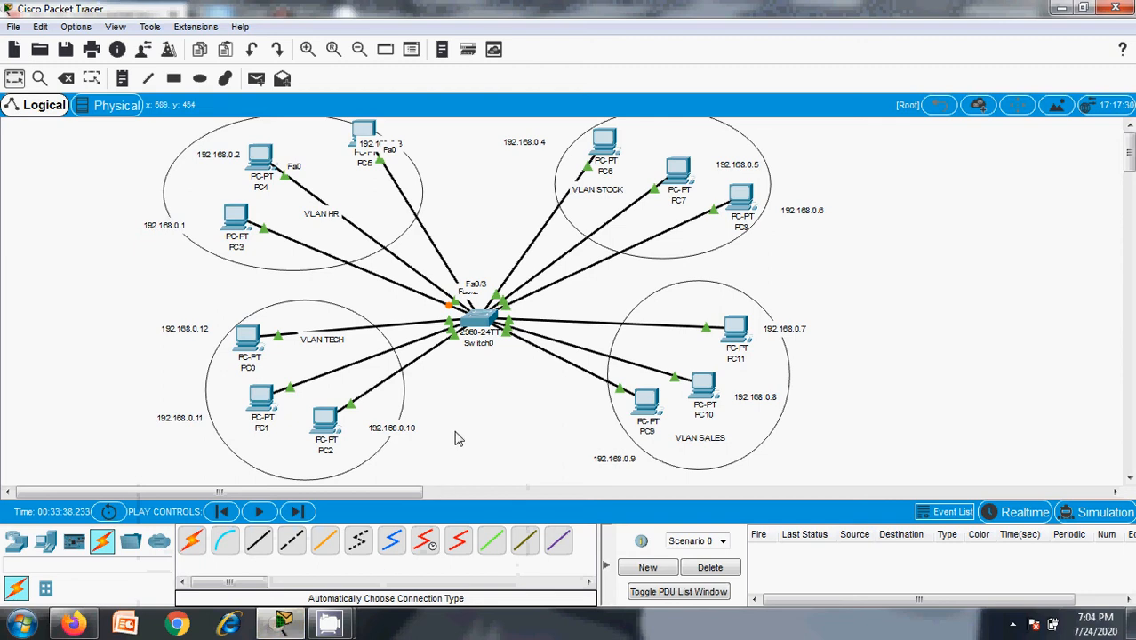
click(478, 323)
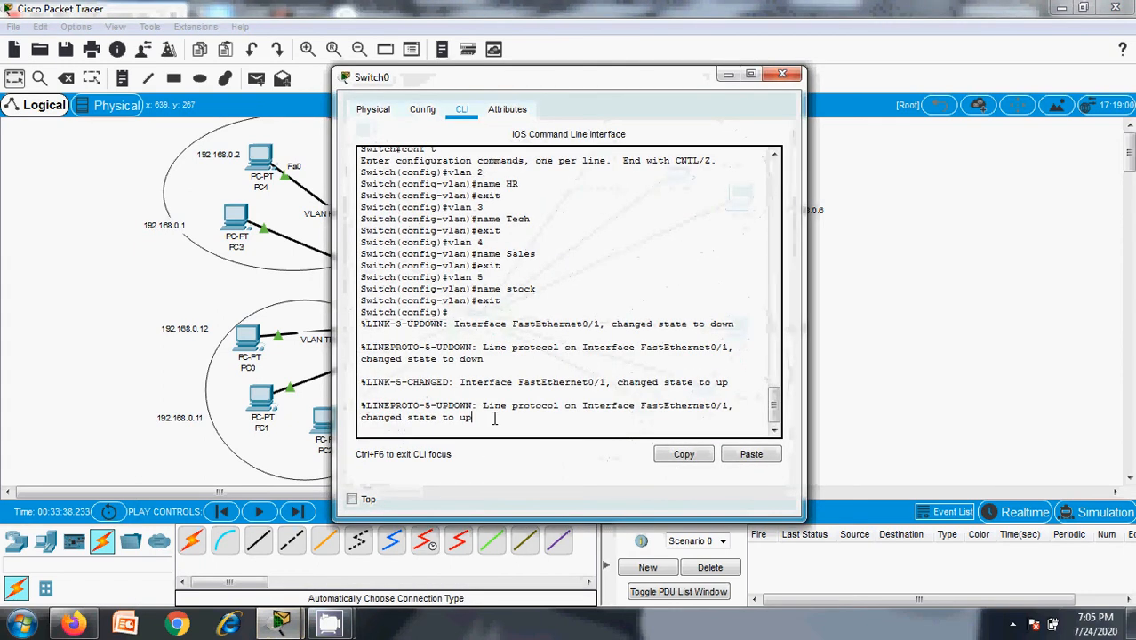
key(Return)
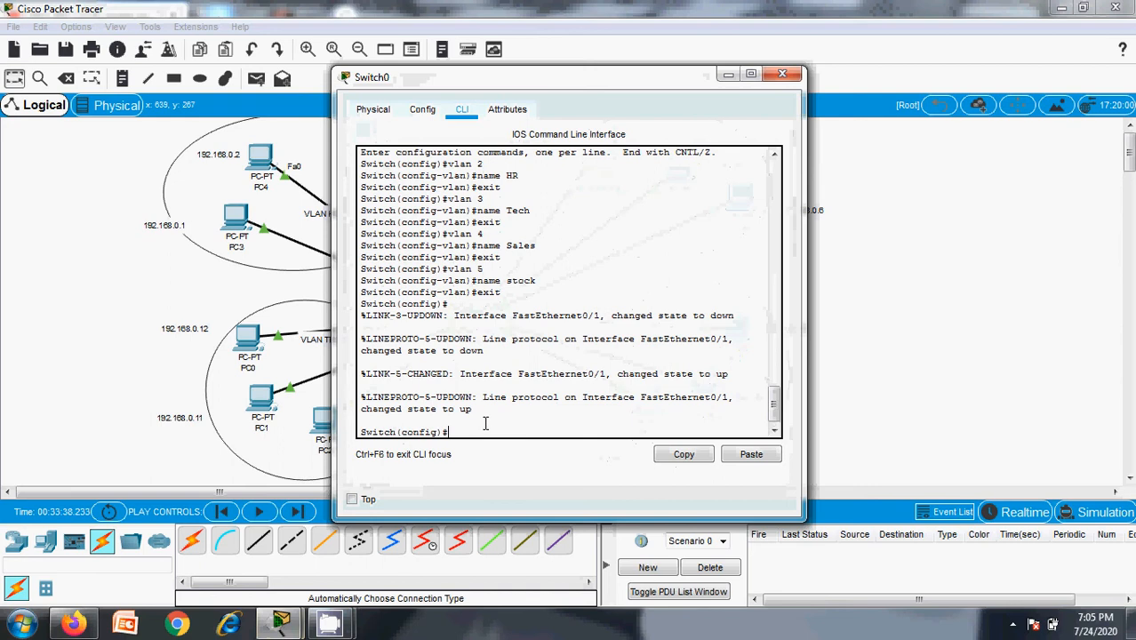
text(int)
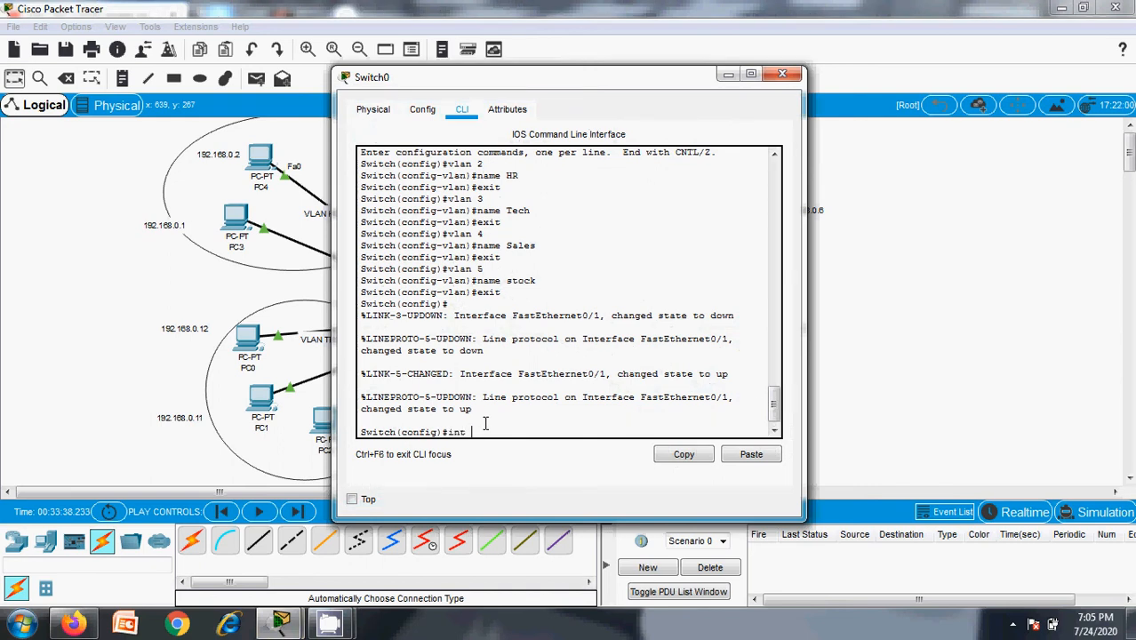
text( fa0/0)
key(Return)
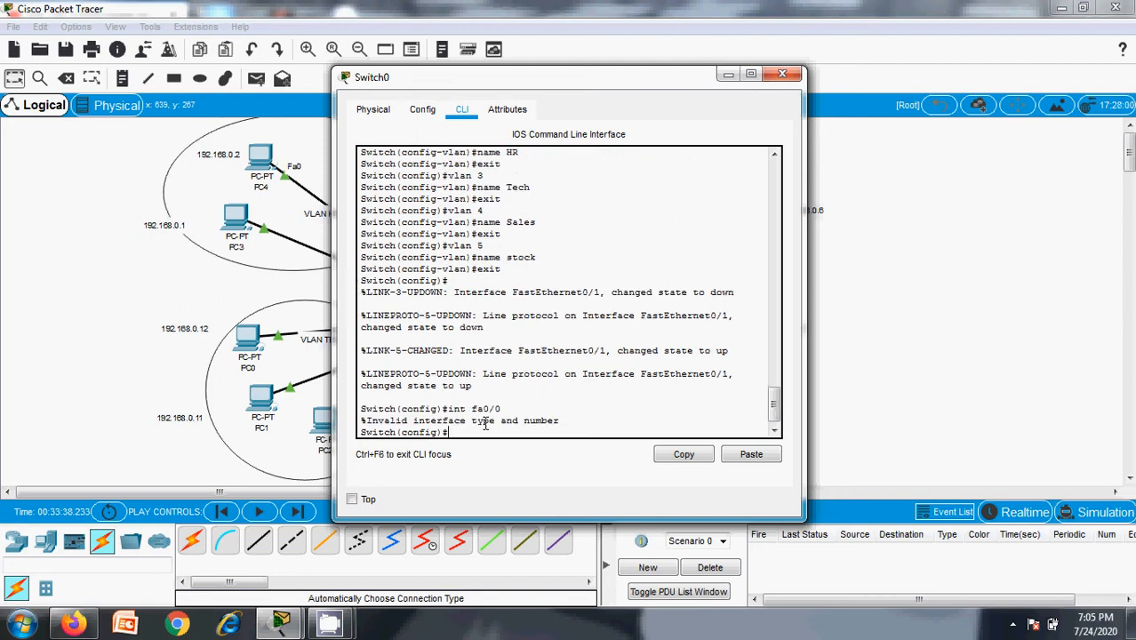
key(Up)
key(BackSpace)
key(BackSpace)
key(BackSpace)
Check the FastEthernet0/1 interface settings in Switch0's configuration and close the device window
drag(413, 84, 595, 113)
click(608, 145)
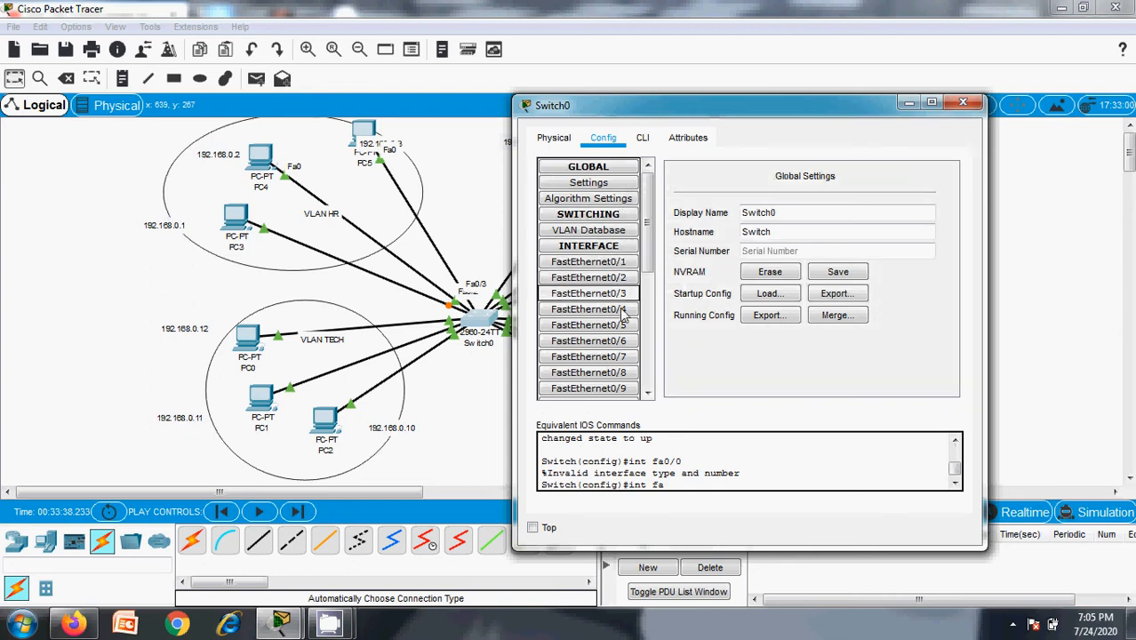
click(613, 267)
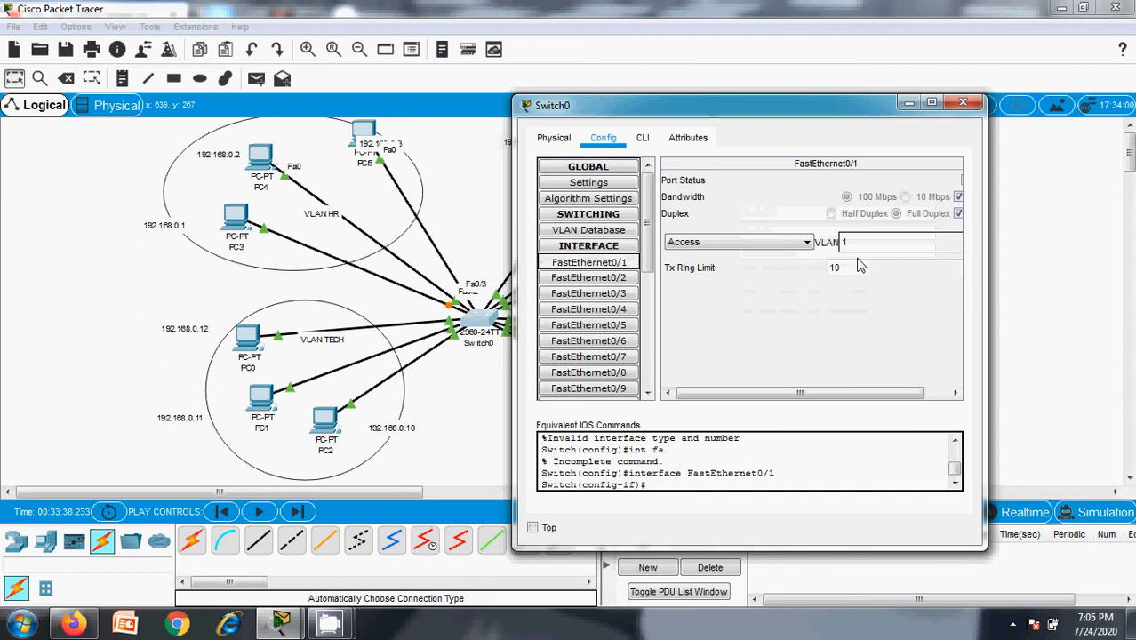
click(963, 105)
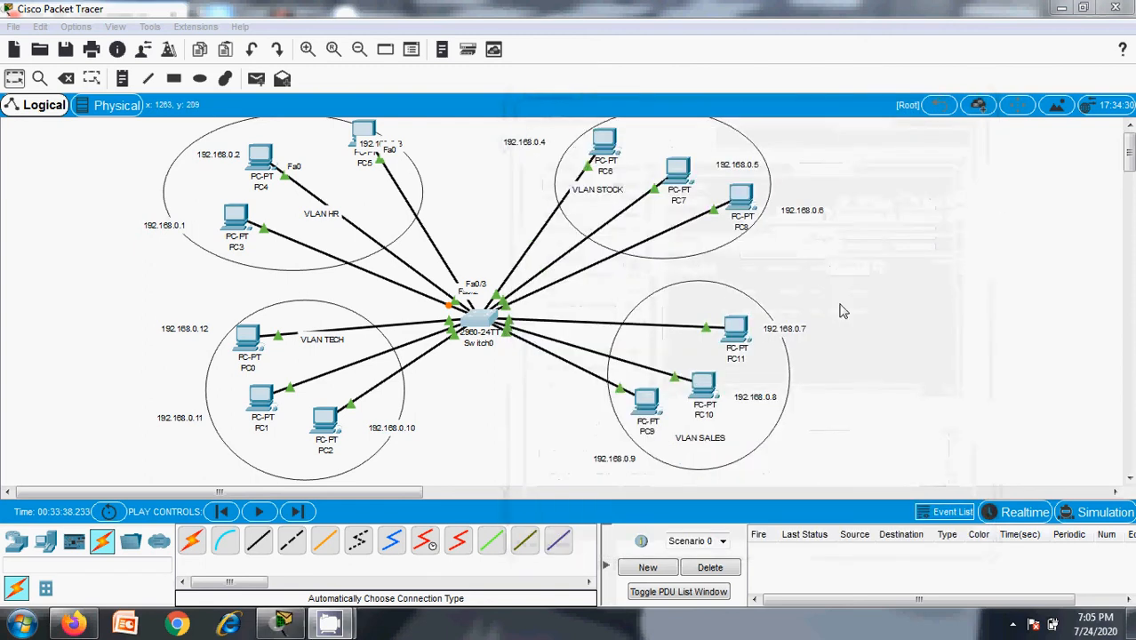
Open Switch0's command line, enter interface FastEthernet0/1 and try to assign its access VLAN by the name HR
click(485, 319)
click(462, 111)
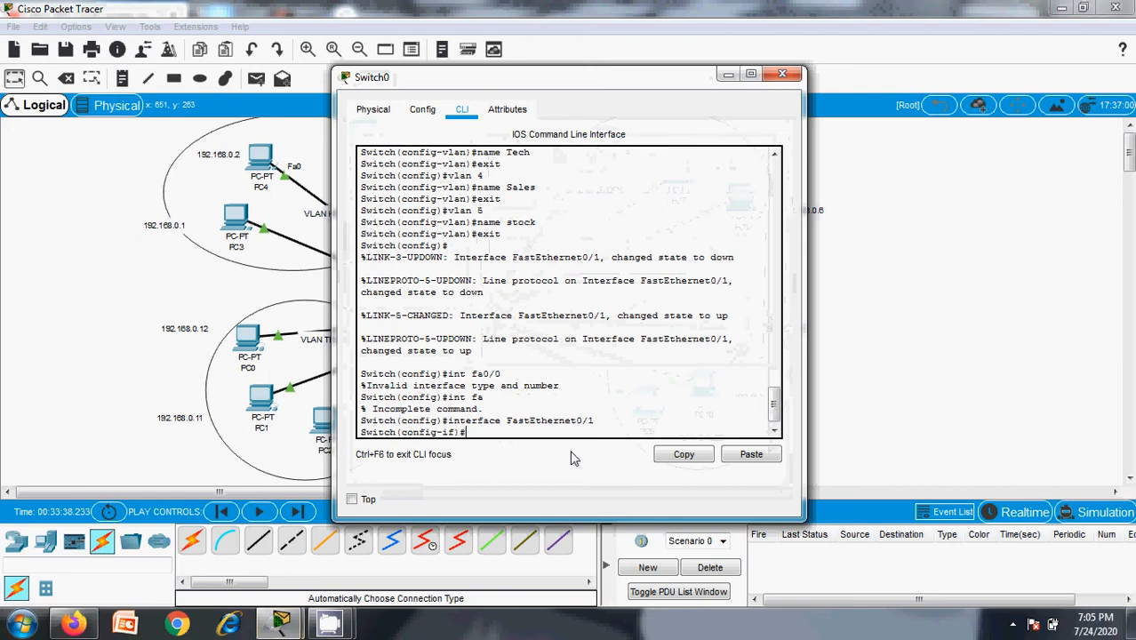
key(Up)
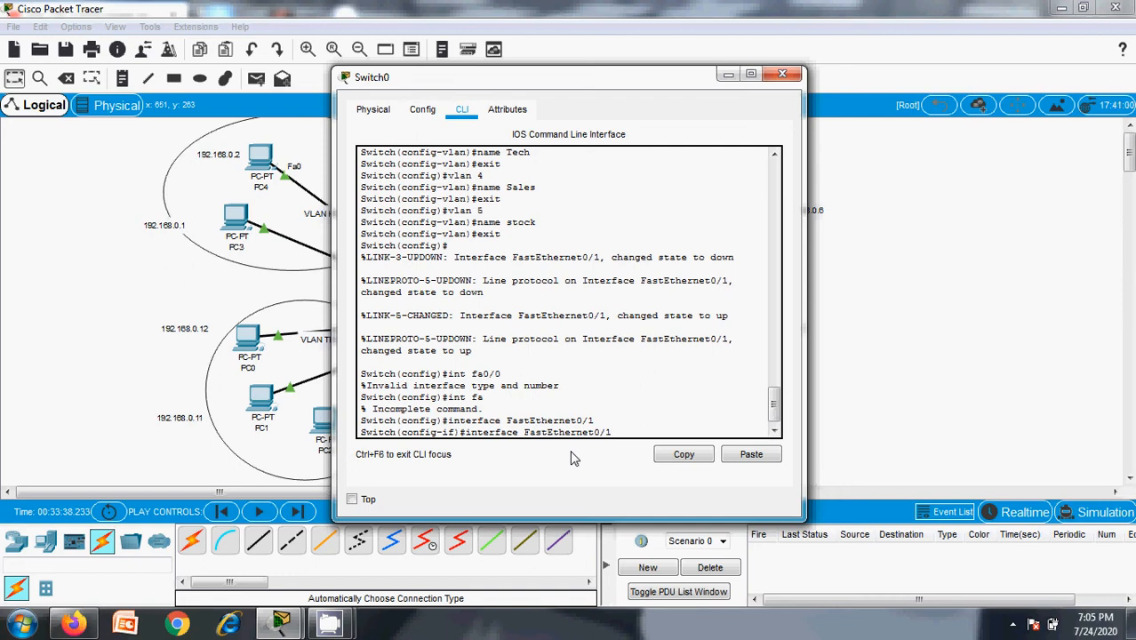
key(Return)
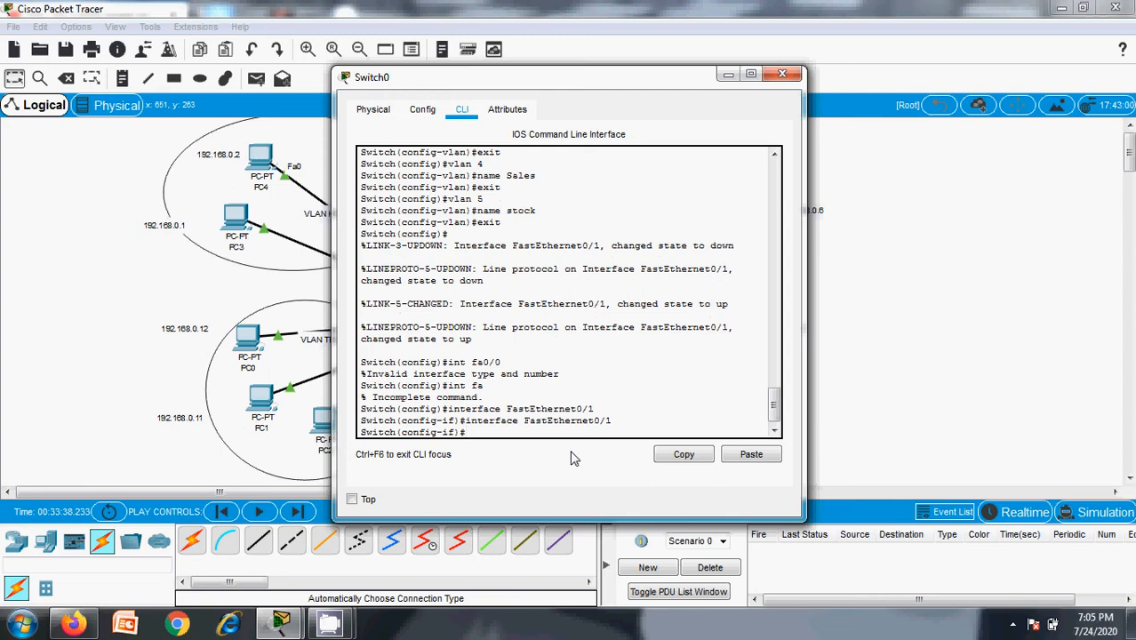
text(switchport access vlan HR)
key(Return)
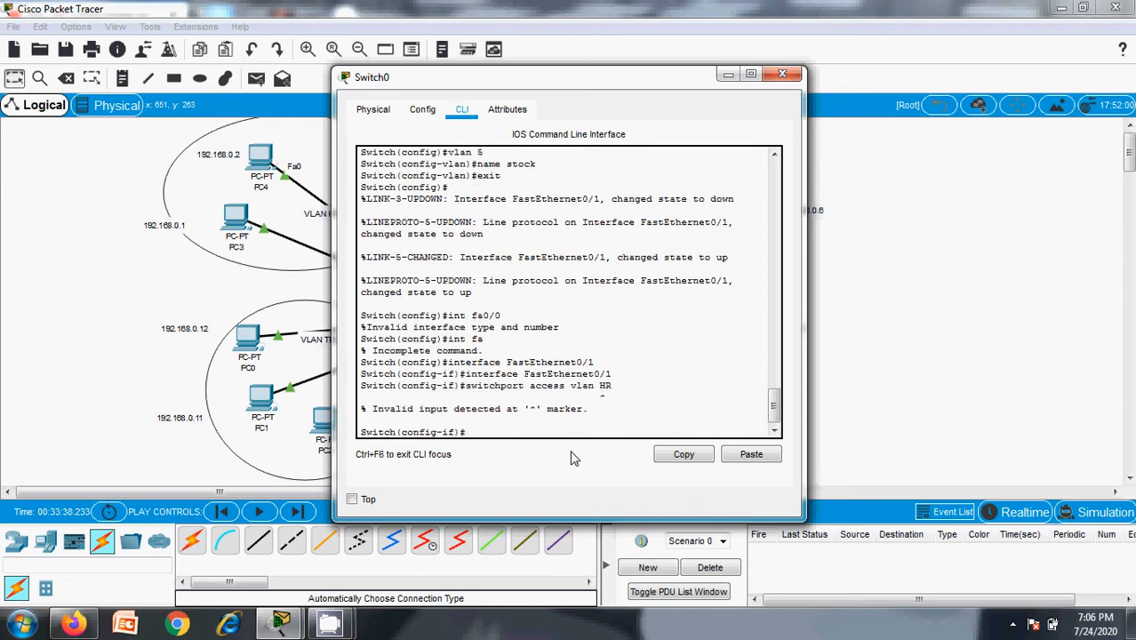
Assign FastEthernet0/1 to access VLAN 2 using the VLAN number instead of its name
key(Up)
key(BackSpace)
key(BackSpace)
text(2)
key(Return)
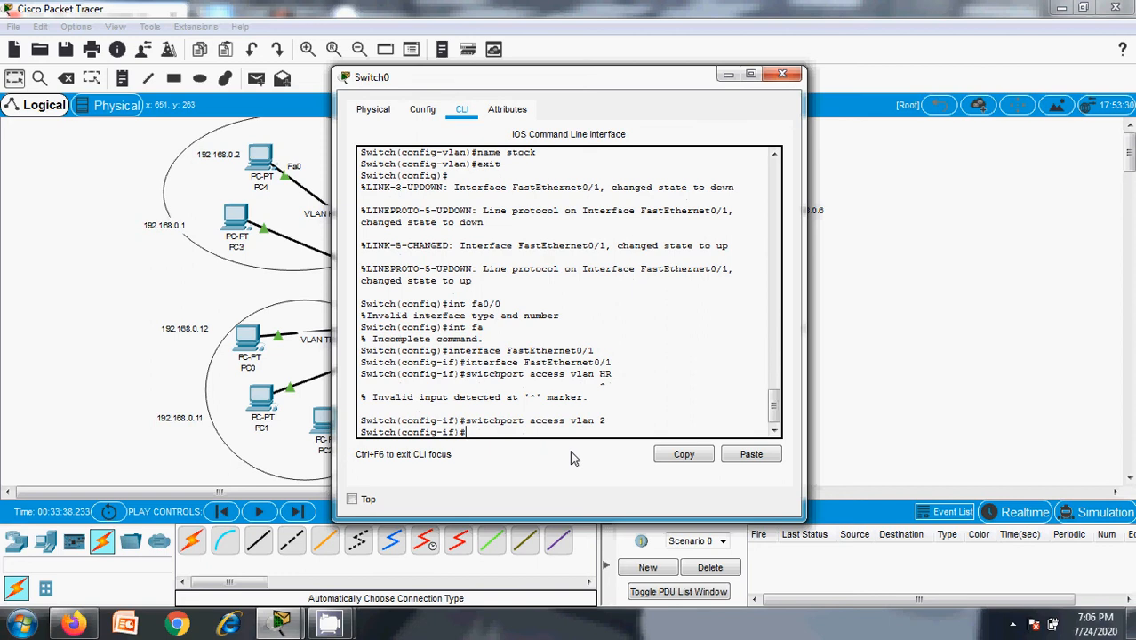
Enter interface FastEthernet0/2 and assign it to access VLAN 2
text(exit)
key(BackSpace)
key(BackSpace)
key(BackSpace)
key(BackSpace)
text(in)
key(Up)
key(Up)
key(Up)
key(BackSpace)
text(2)
key(Return)
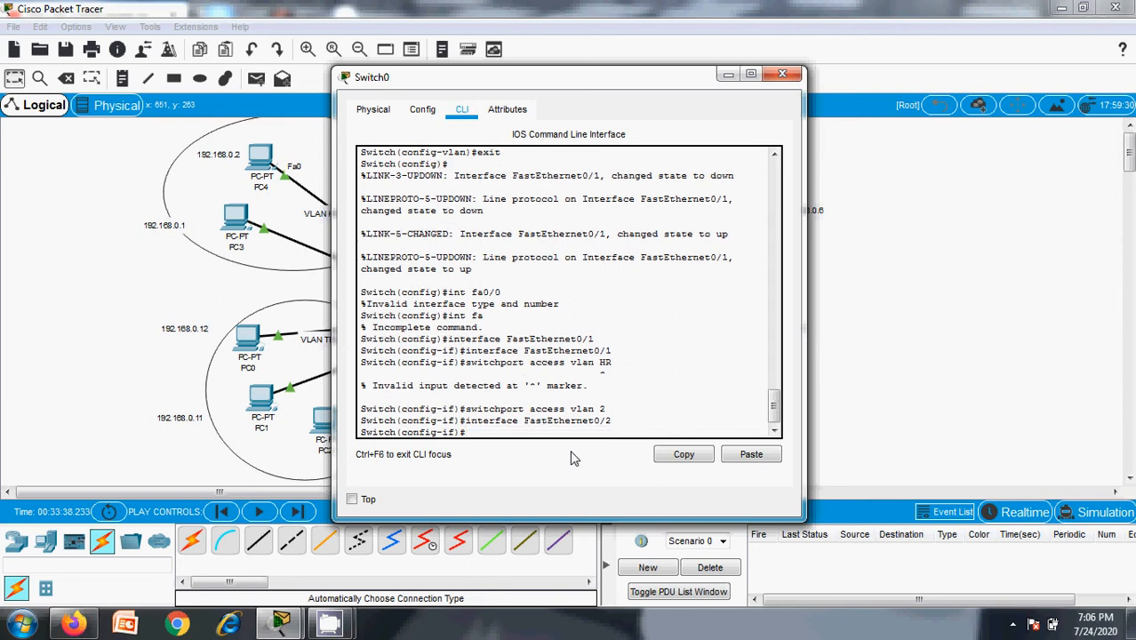
key(Up)
key(Up)
key(Return)
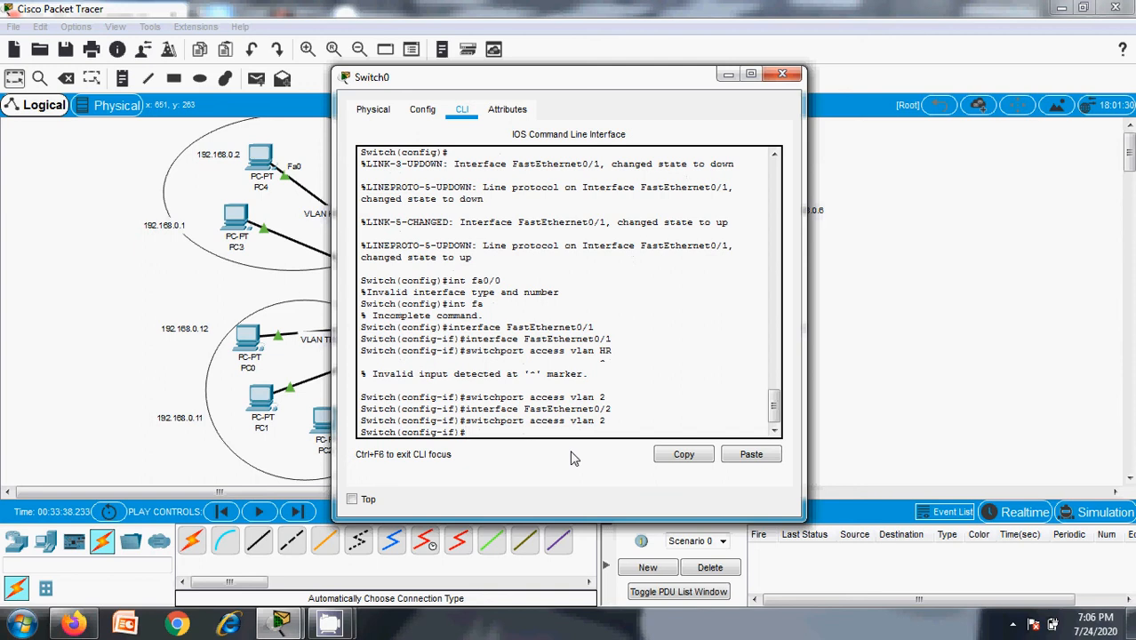
Assign interface FastEthernet0/3 to access VLAN 2 and exit interface configuration mode
key(Up)
key(Up)
key(BackSpace)
text(3)
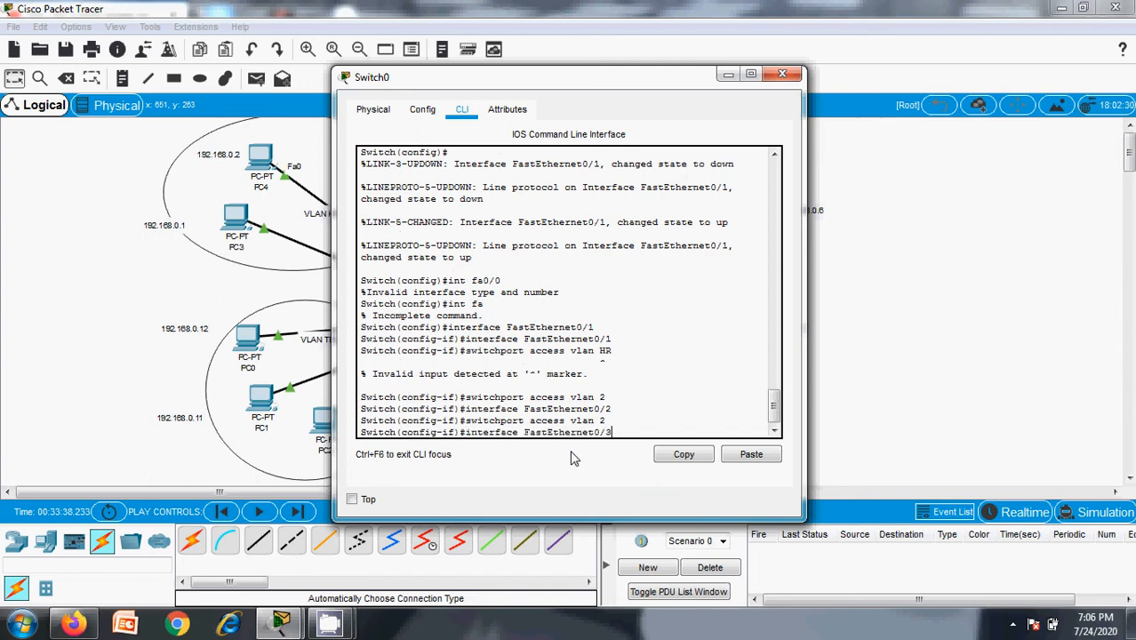
key(Return)
key(Up)
key(Up)
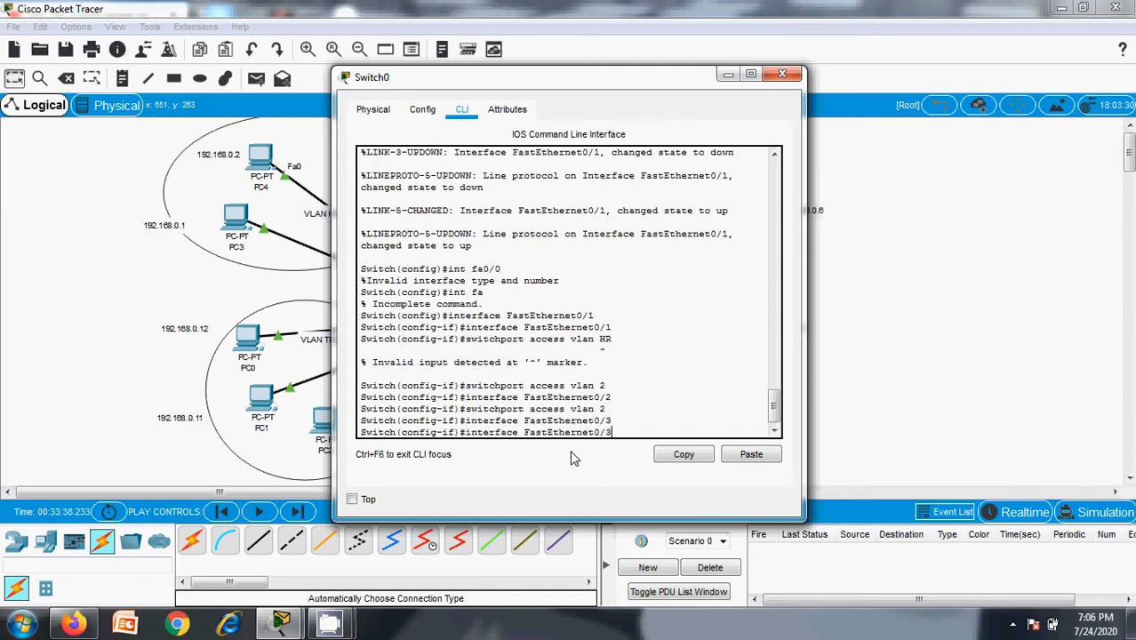
key(Return)
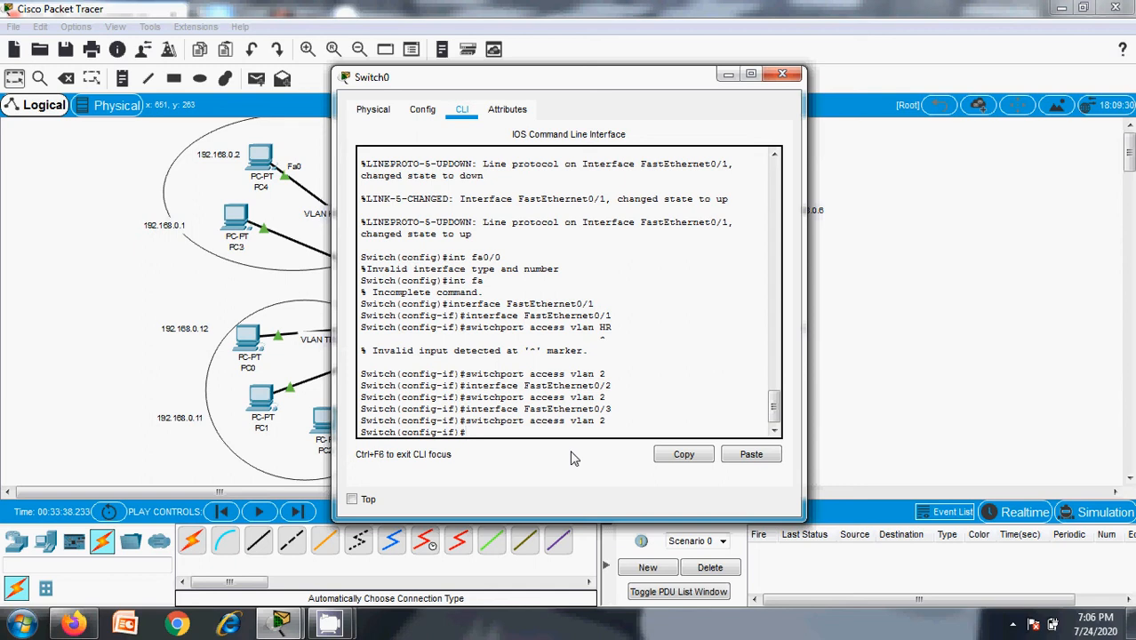
text(exit)
key(Return)
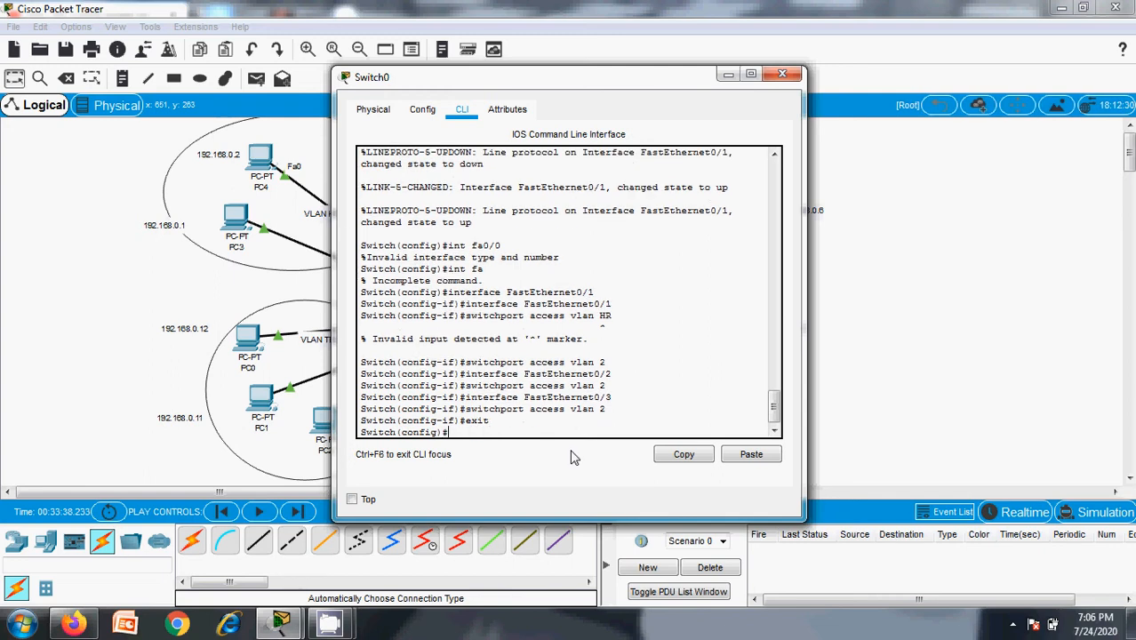
Prepare an interface FastEthernet0/ command without a port number and close Switch0 to examine the port labels on its links
text(interface FastEthernet0/3)
key(BackSpace)
click(782, 75)
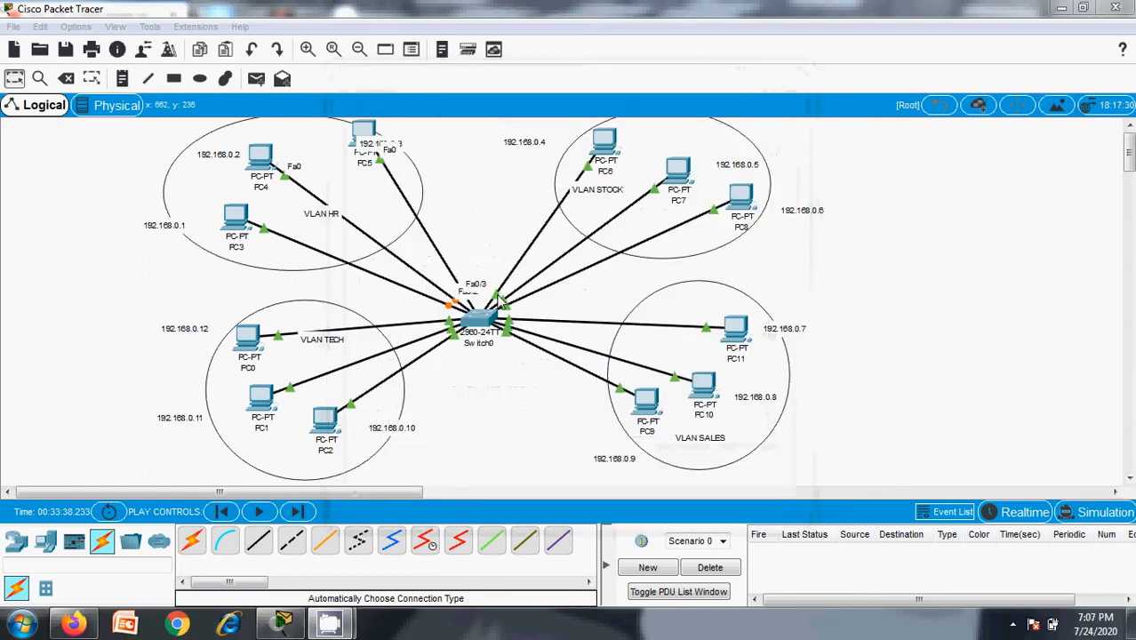
click(497, 239)
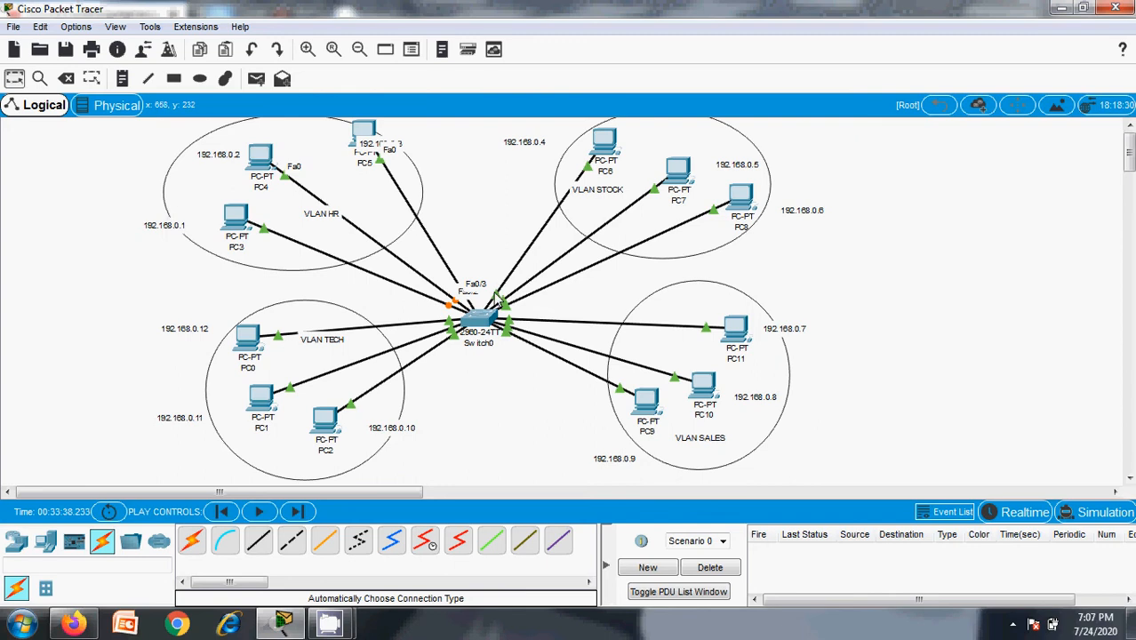
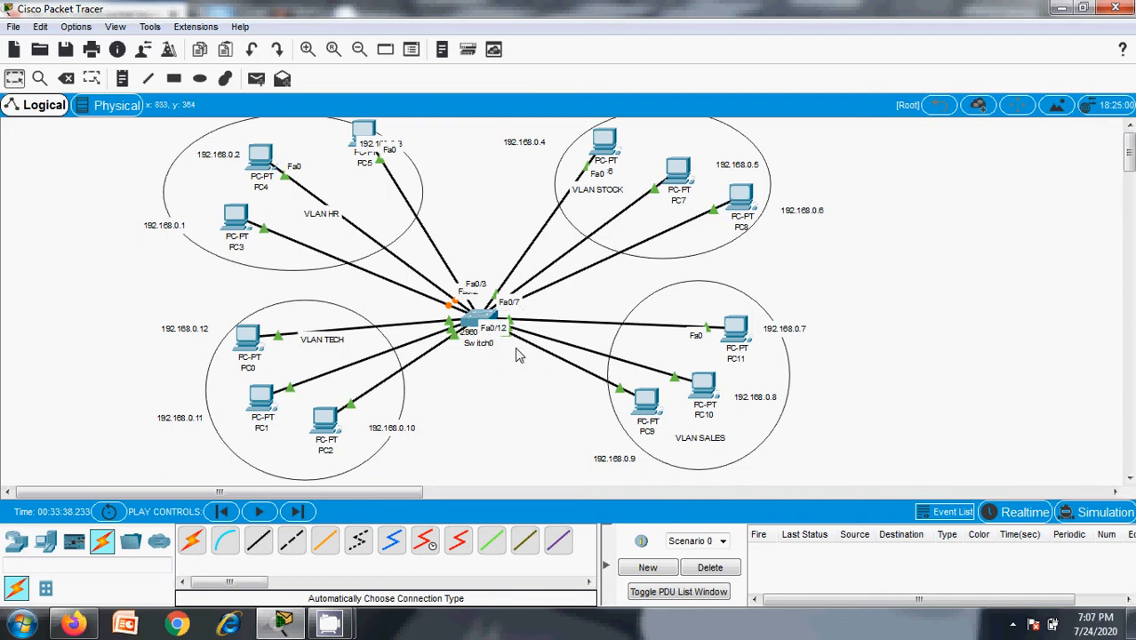
click(480, 320)
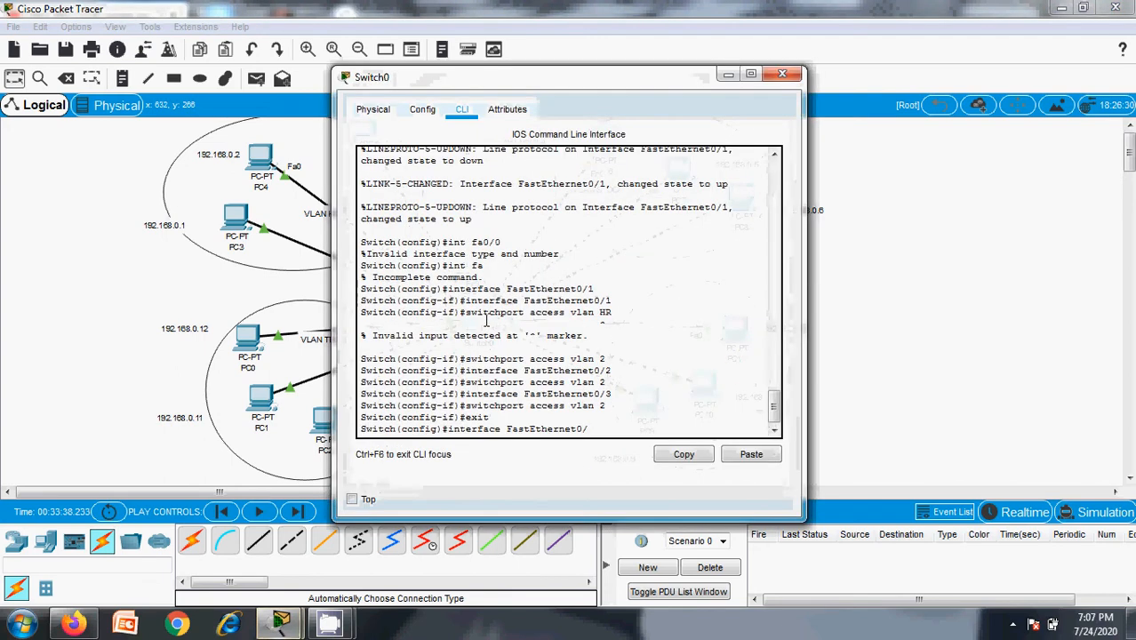
click(782, 74)
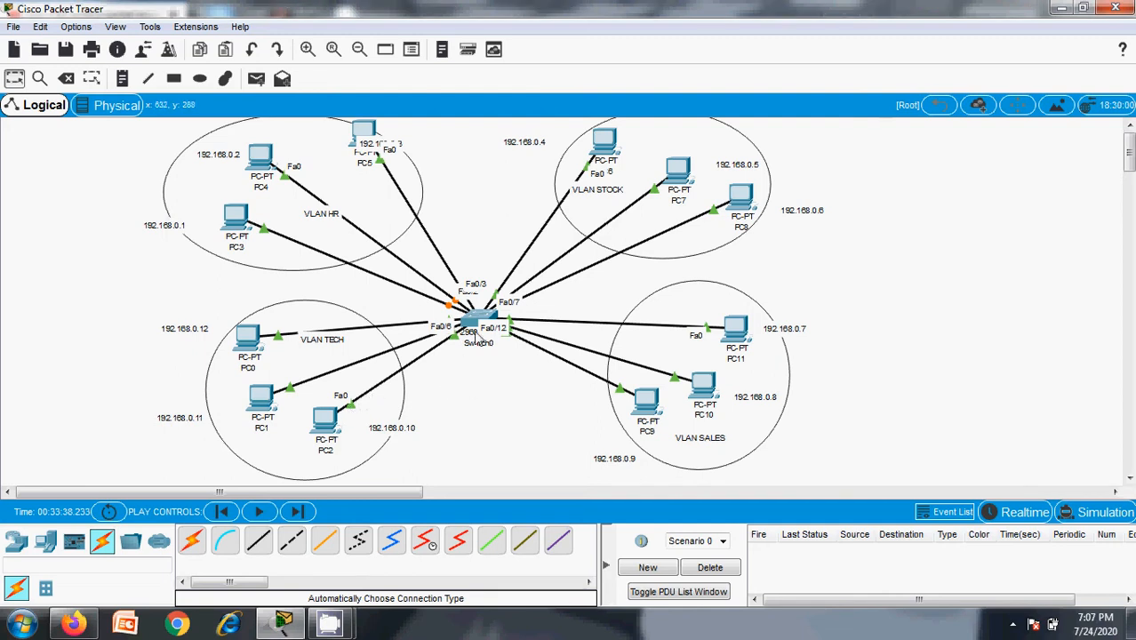
Shift Switch0 slightly up and to the left to examine the port labels on its VLAN TECH links
mouse_move(478, 325)
mouse_move(489, 320)
mouse_down()
mouse_move(483, 236)
mouse_move(476, 309)
mouse_up()
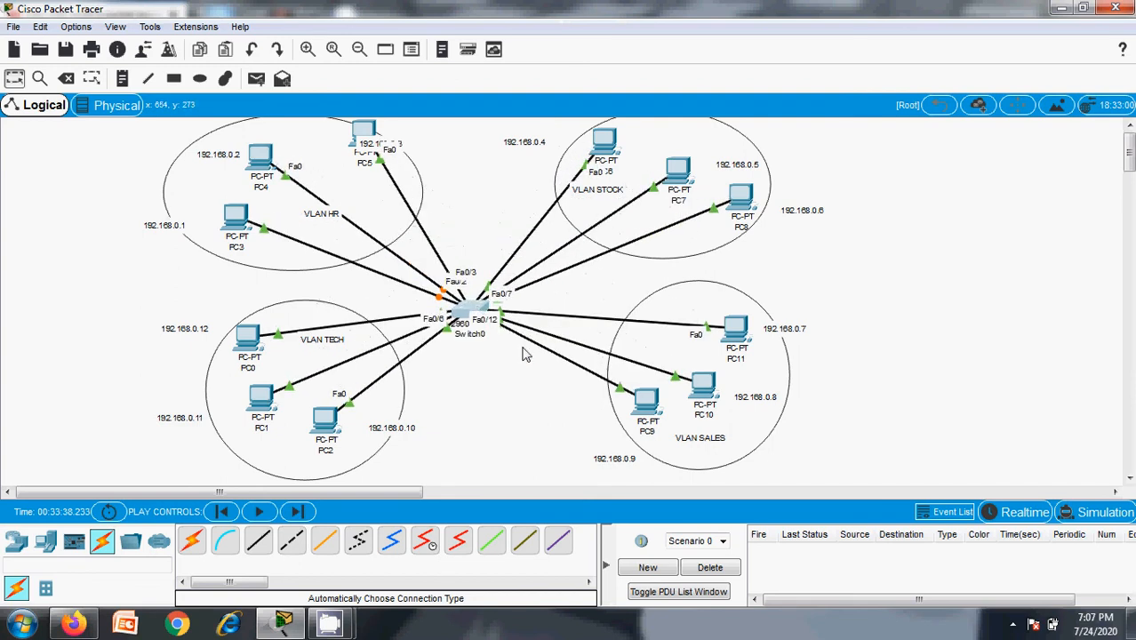
click(539, 408)
click(474, 311)
click(779, 78)
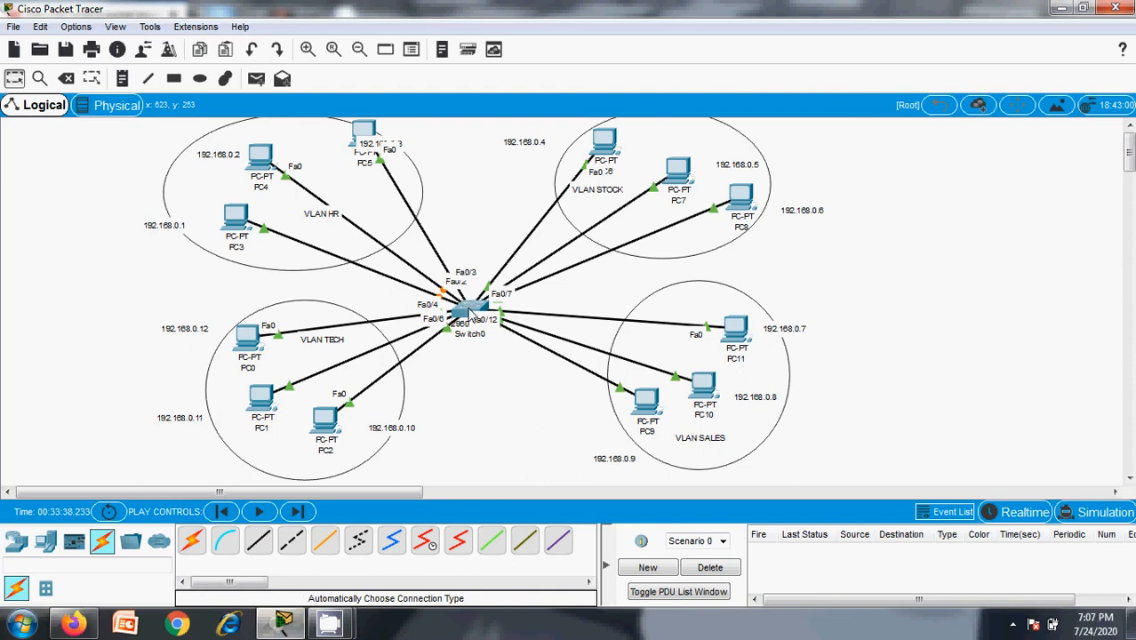
Review the VLAN definitions in Switch0's command history and check the VLAN TECH port labels by temporarily moving the switch upward
click(470, 310)
scroll(545, 296, up, 6)
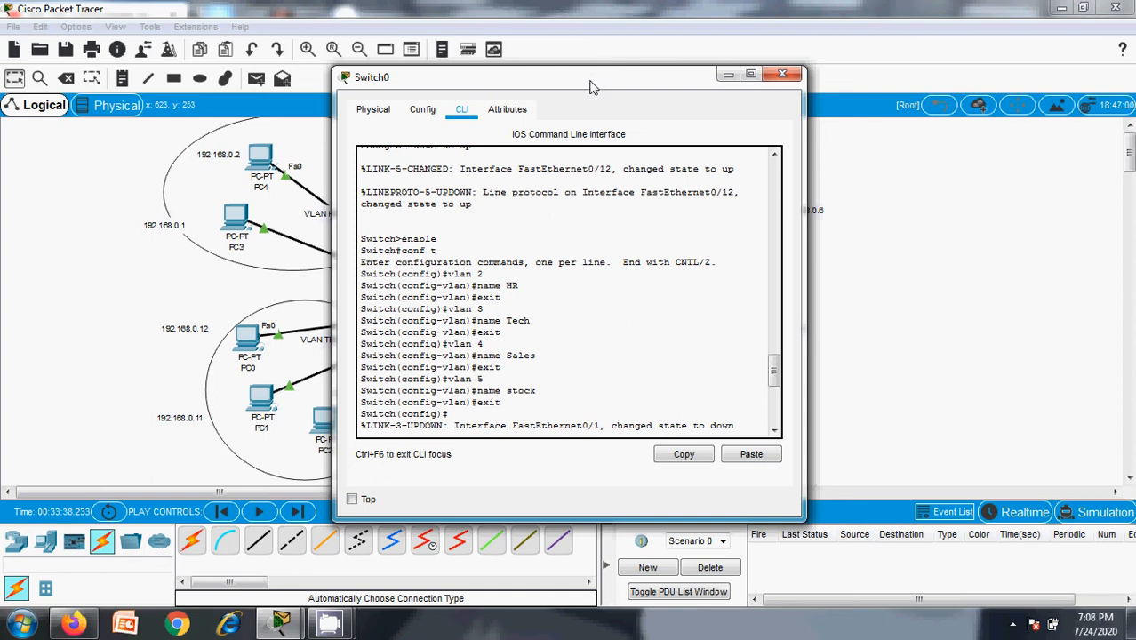
click(782, 74)
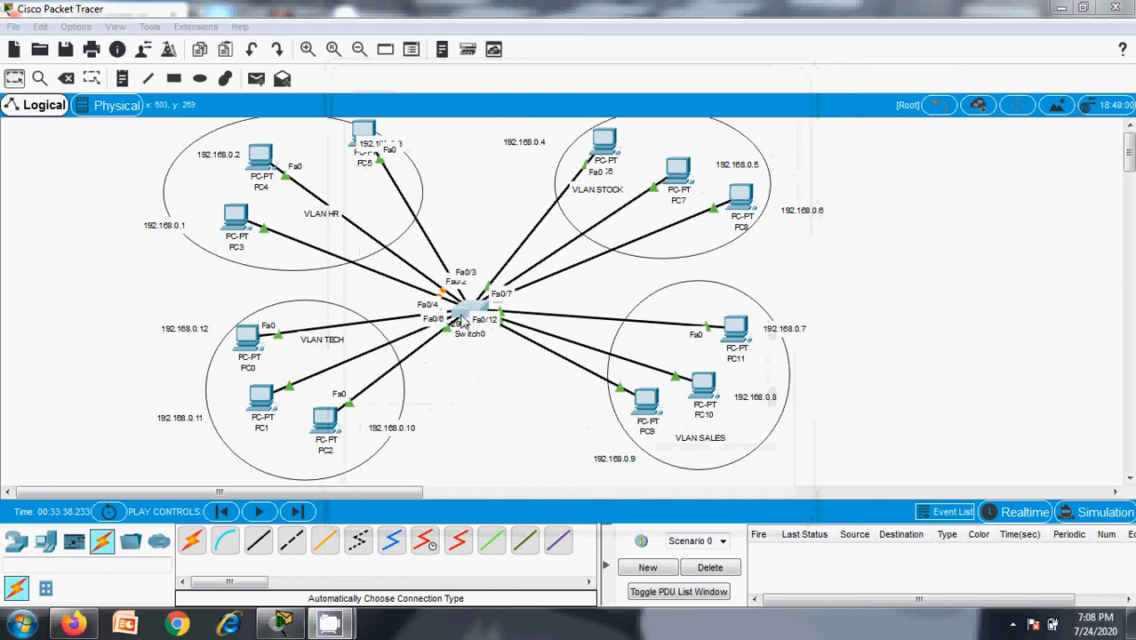
drag(464, 316, 471, 191)
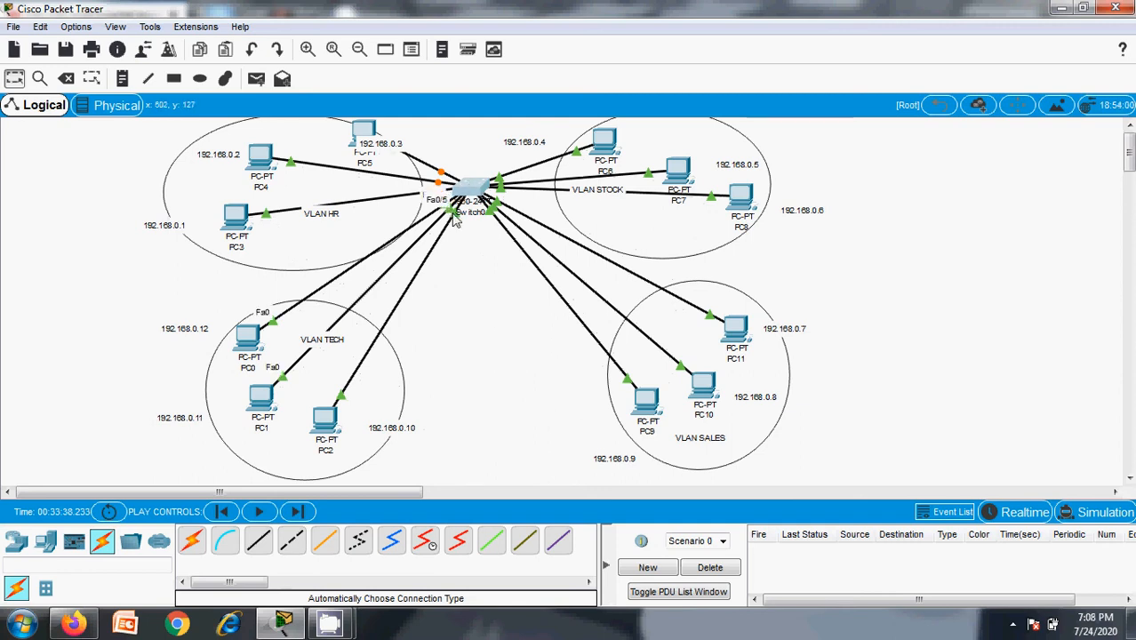
drag(471, 191, 470, 316)
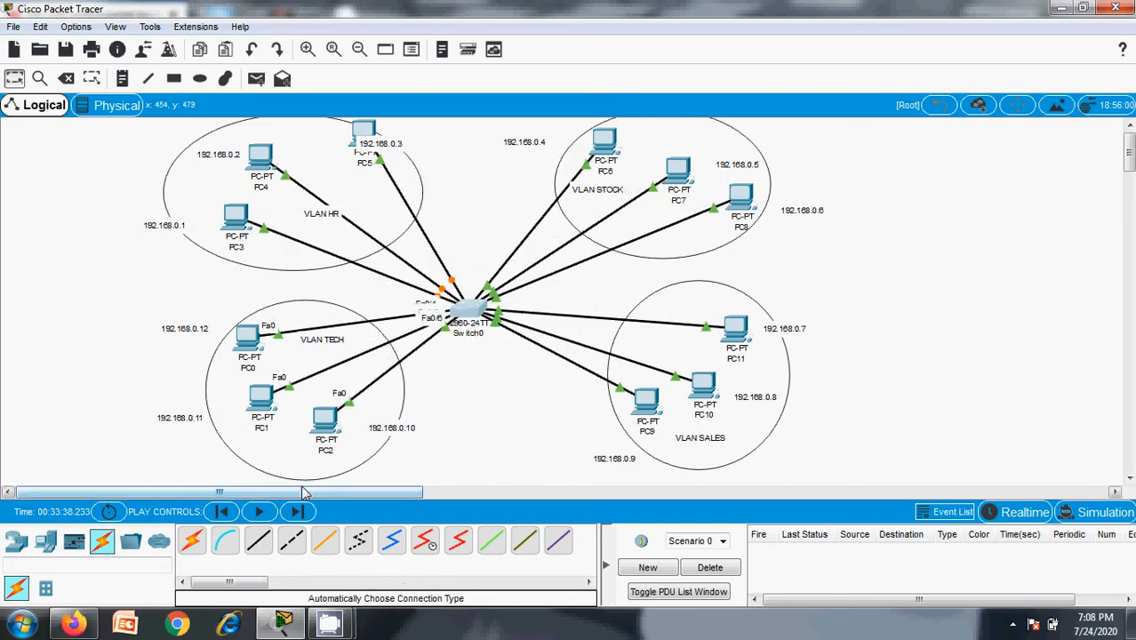
In Switch0's command line, enter interface FastEthernet0/4 and assign it to access VLAN 3
click(473, 310)
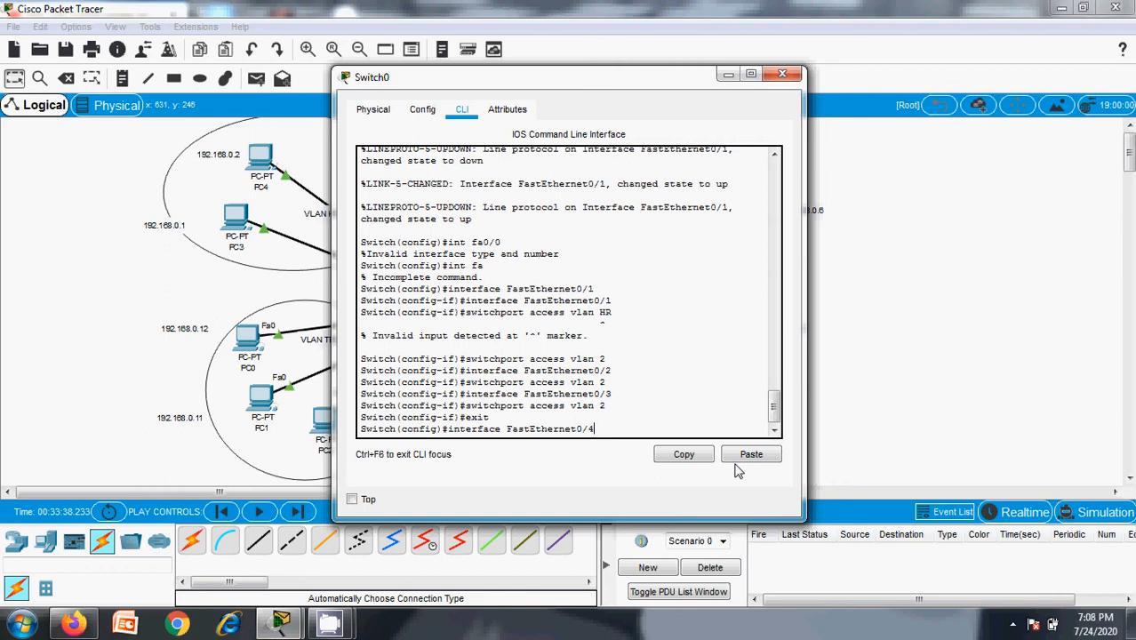
key(Return)
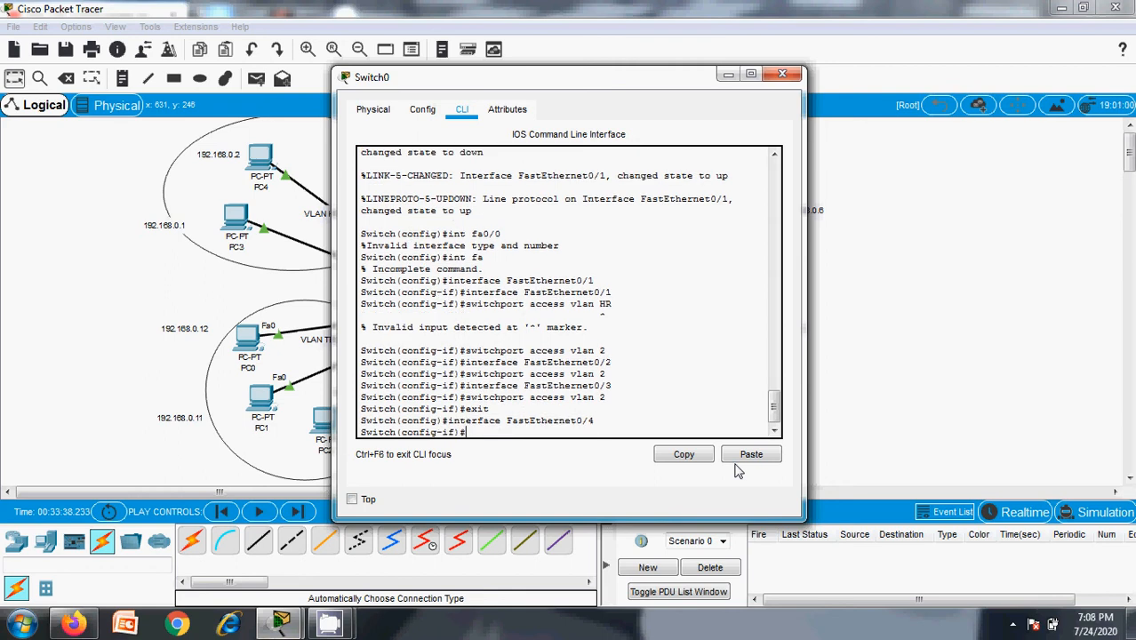
text(exit)
key(Up)
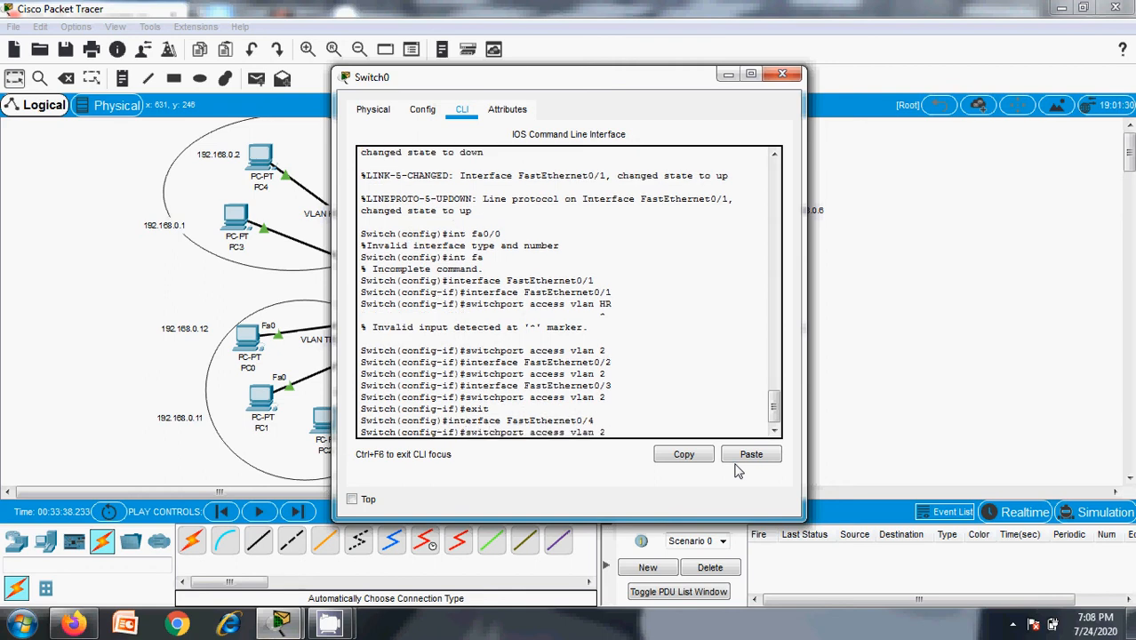
key(BackSpace)
text(3)
key(Return)
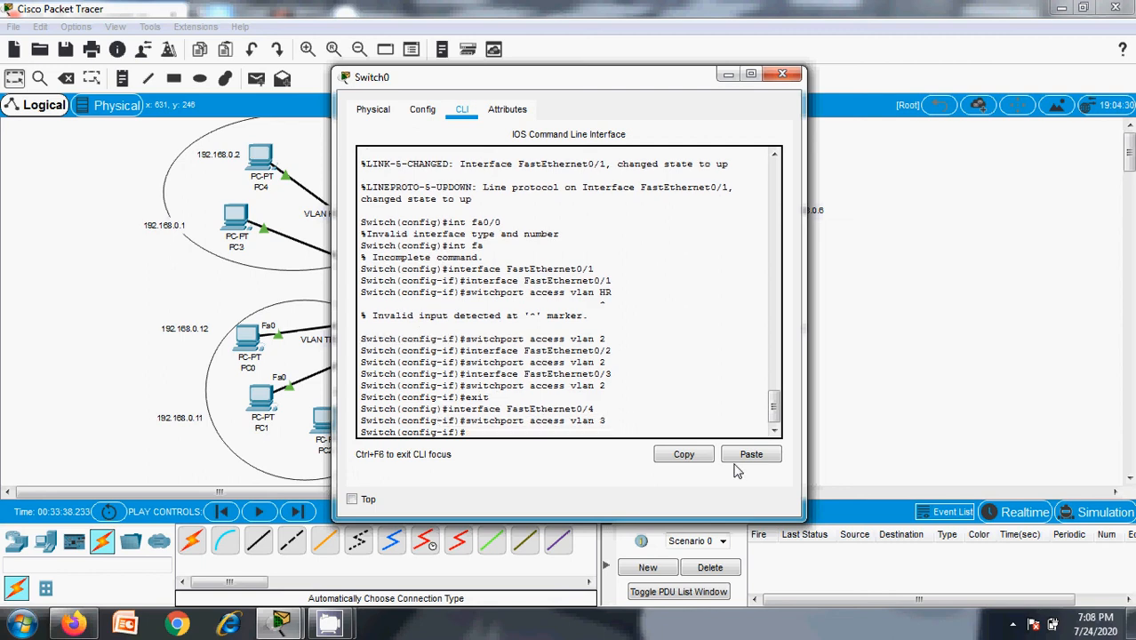
Enter interface FastEthernet0/5 and assign it to access VLAN 3
key(Up)
key(Up)
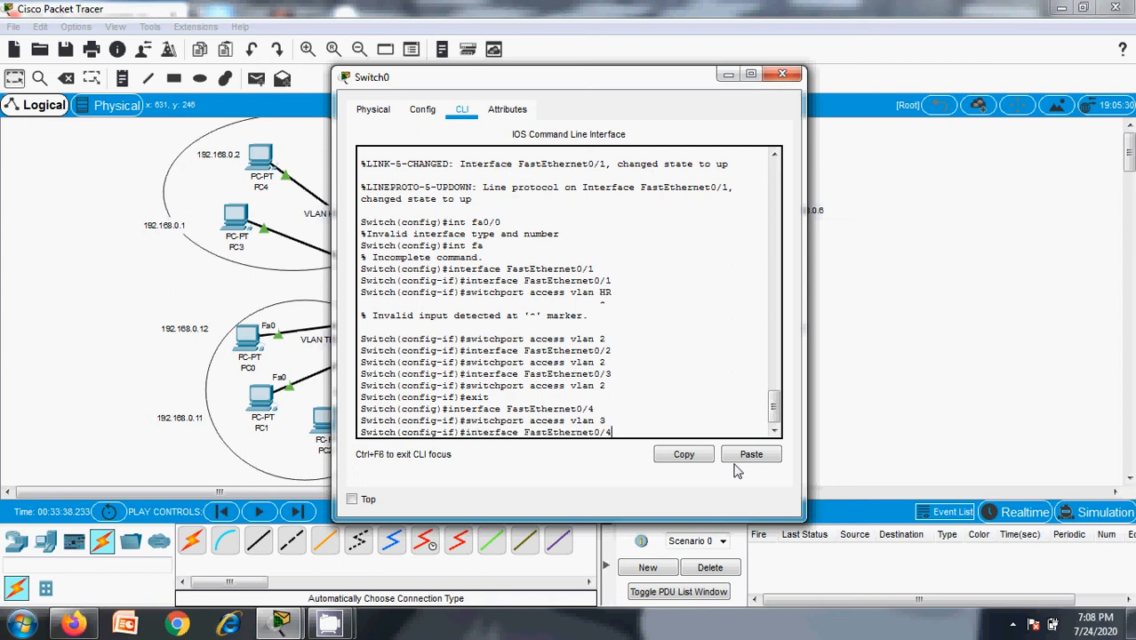
key(Down)
key(Up)
text(5)
key(Return)
key(Up)
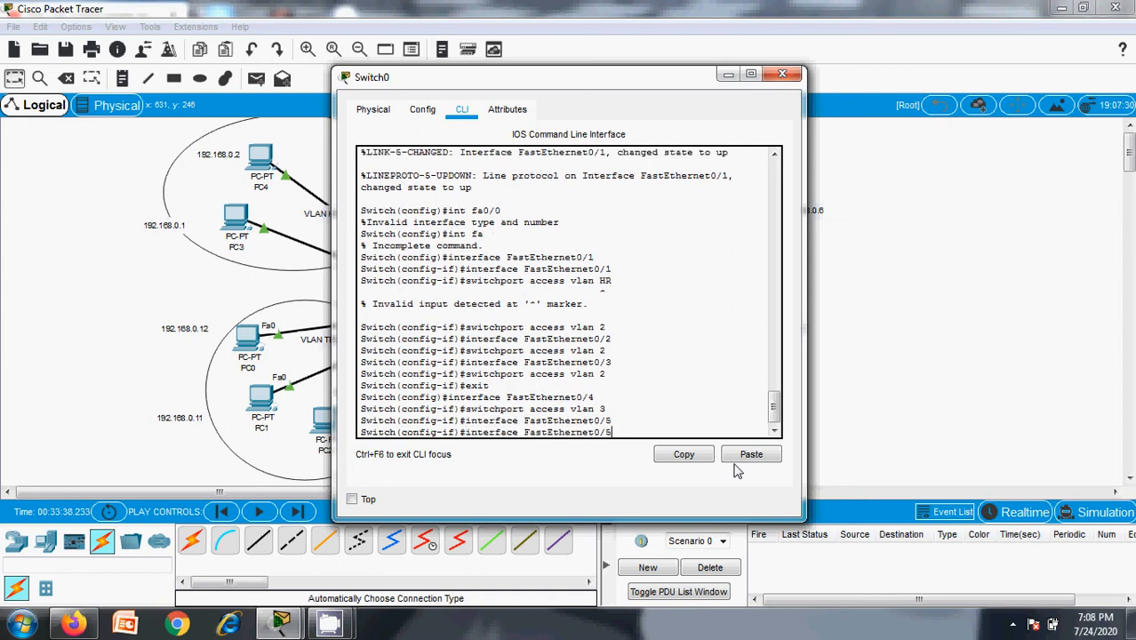
key(Up)
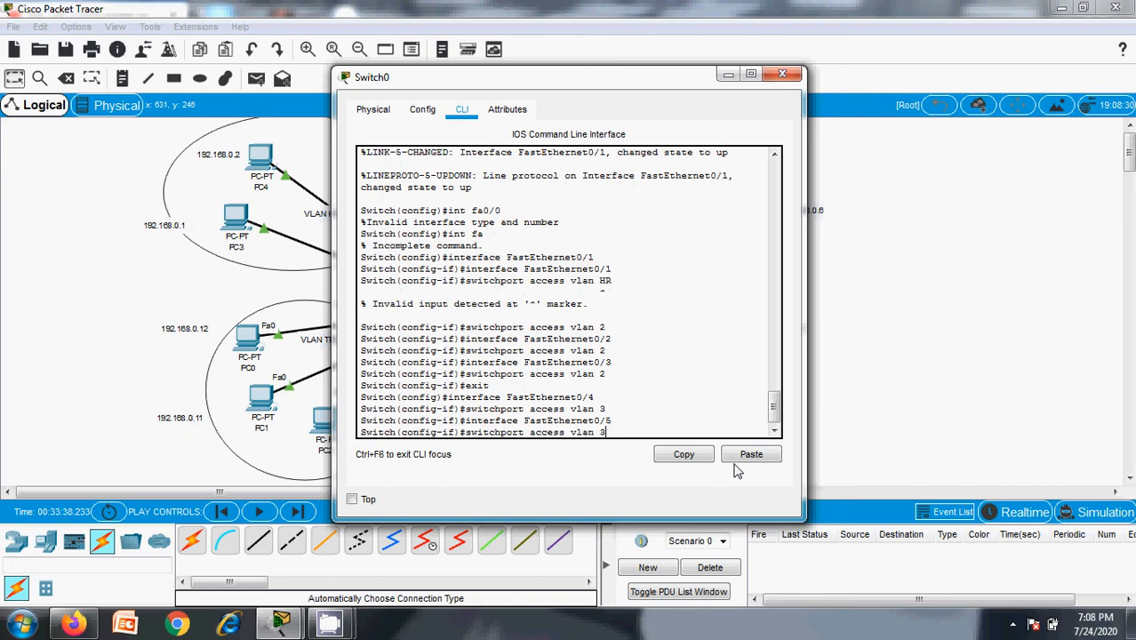
key(Return)
Assign interface FastEthernet0/6 to access VLAN 3 and exit interface configuration mode
key(Up)
key(Up)
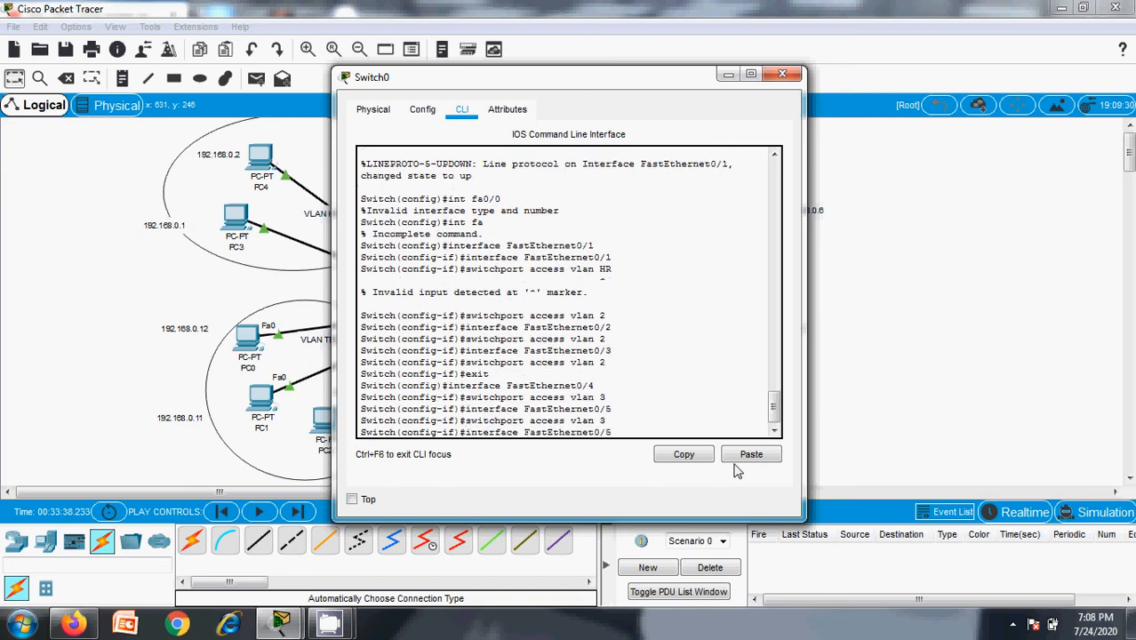
key(BackSpace)
text(6)
key(Return)
key(Up)
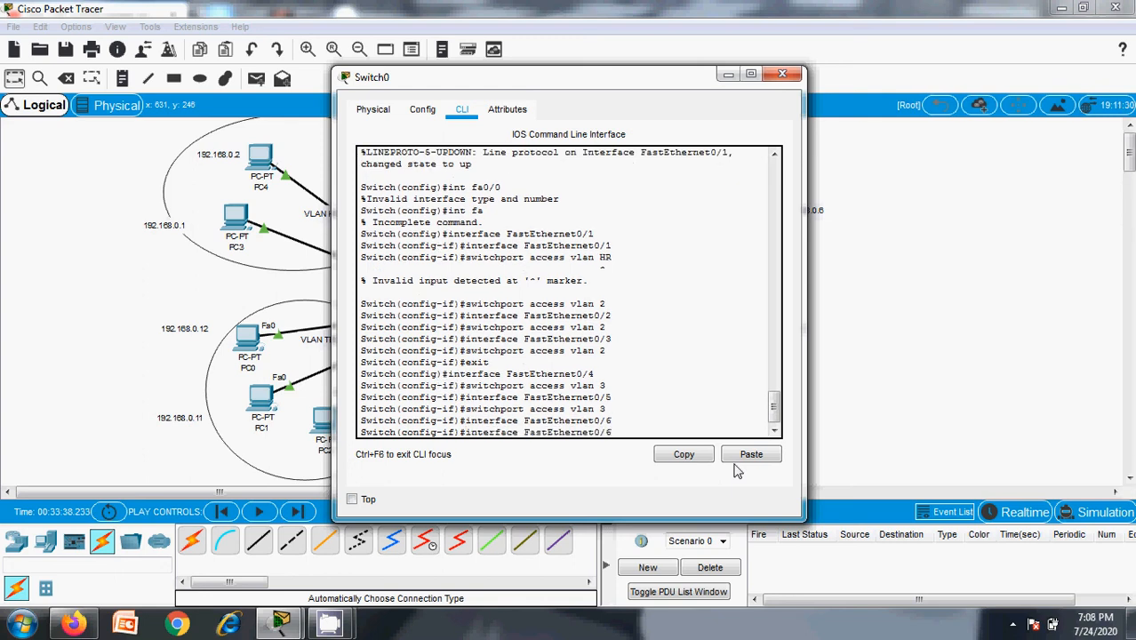
key(Up)
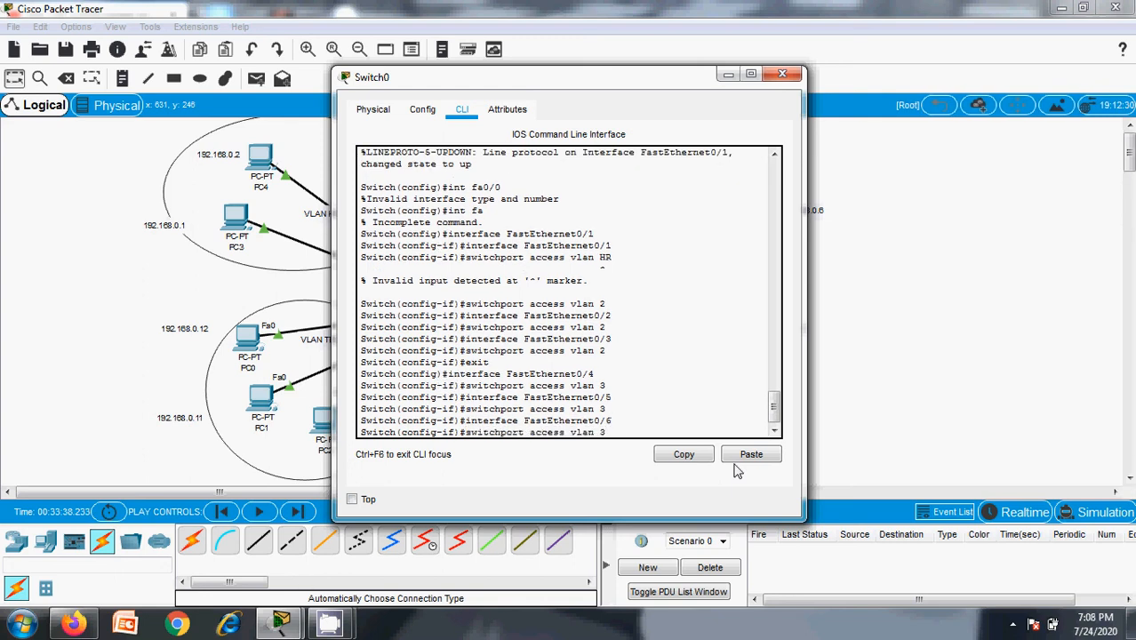
key(Return)
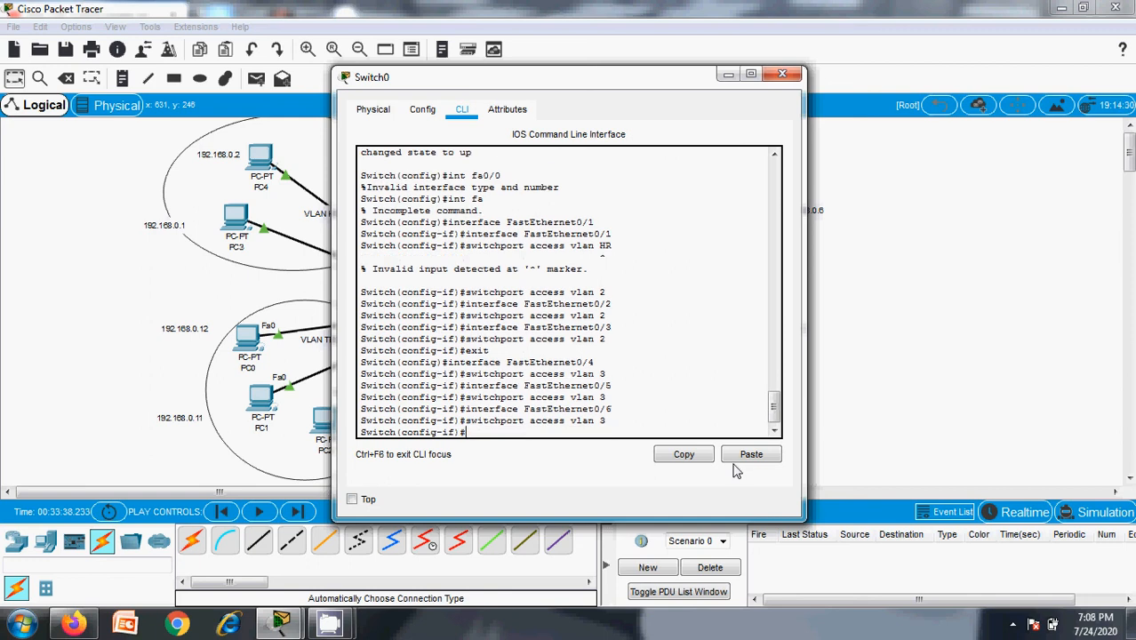
text(e)
key(BackSpace)
text(exit)
key(Return)
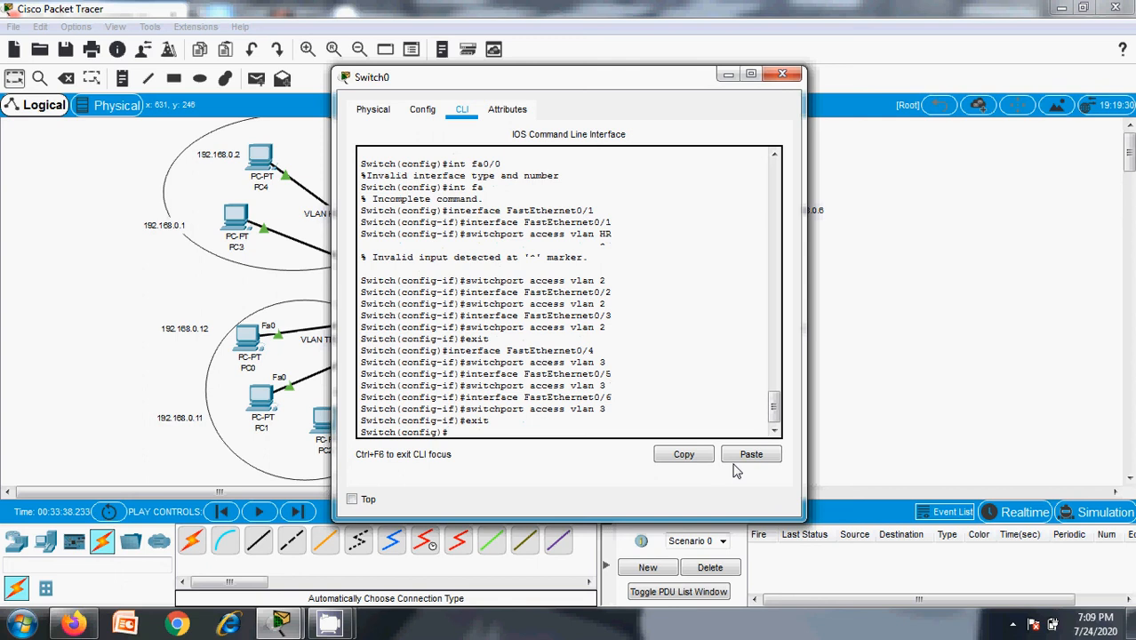
Close the Switch0 window and move the switch to the edge of the VLAN HR circle to examine the VLAN SALES port labels
text(exit)
click(783, 75)
drag(471, 311, 437, 190)
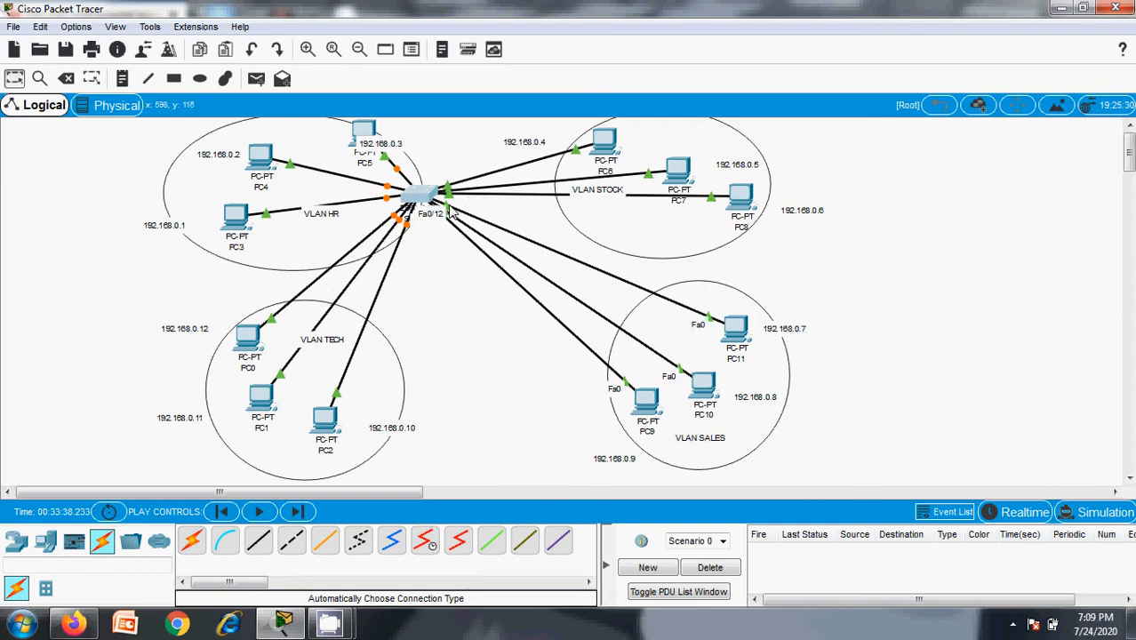
Move the switch back between the four VLAN circles and review the VLAN numbers and names in Switch0's command line history
drag(431, 212, 484, 323)
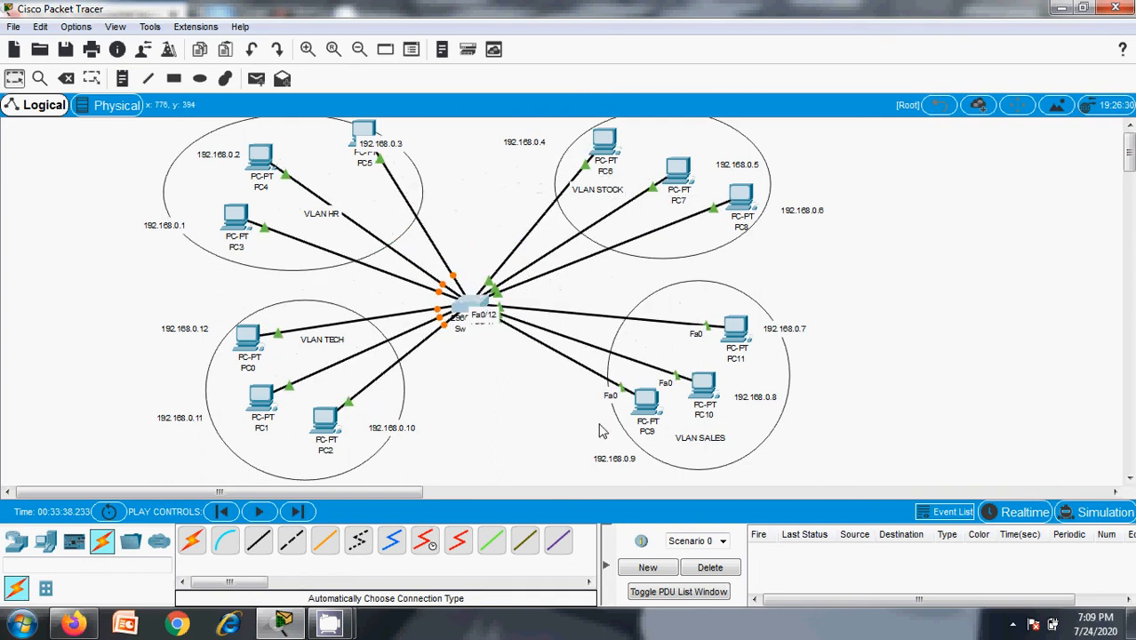
click(477, 305)
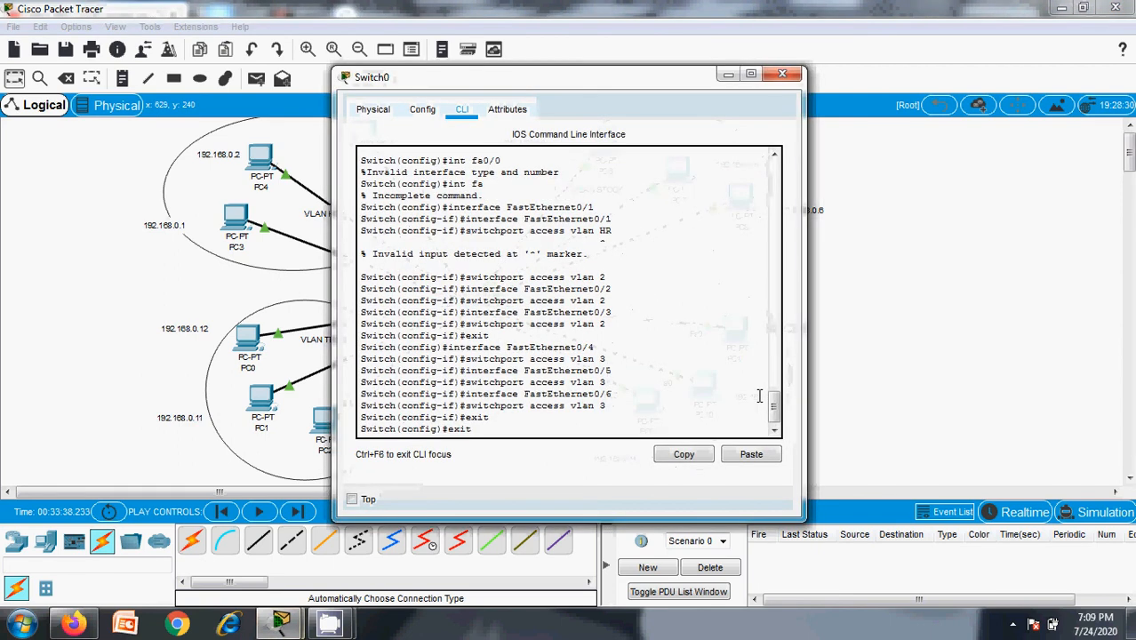
drag(774, 405, 811, 372)
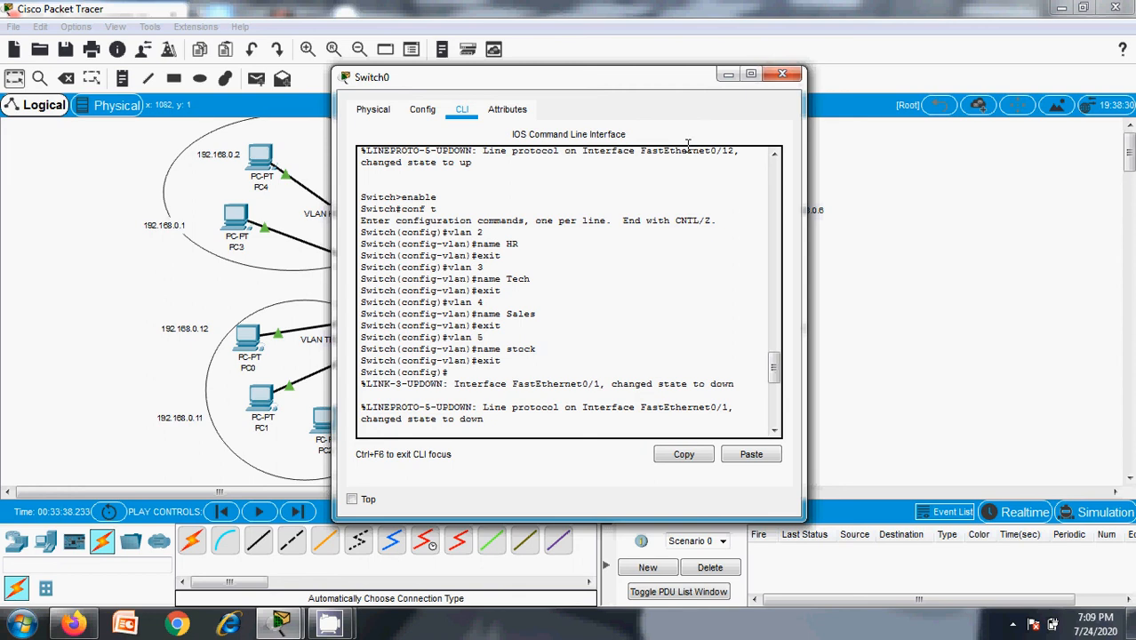
drag(650, 80, 578, 139)
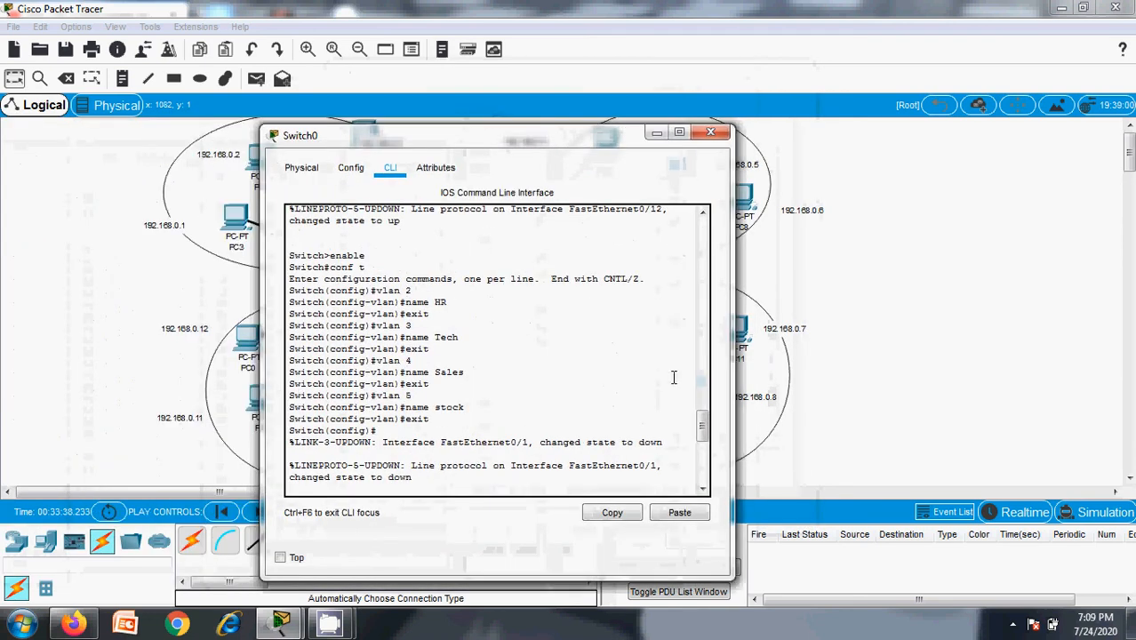
click(710, 132)
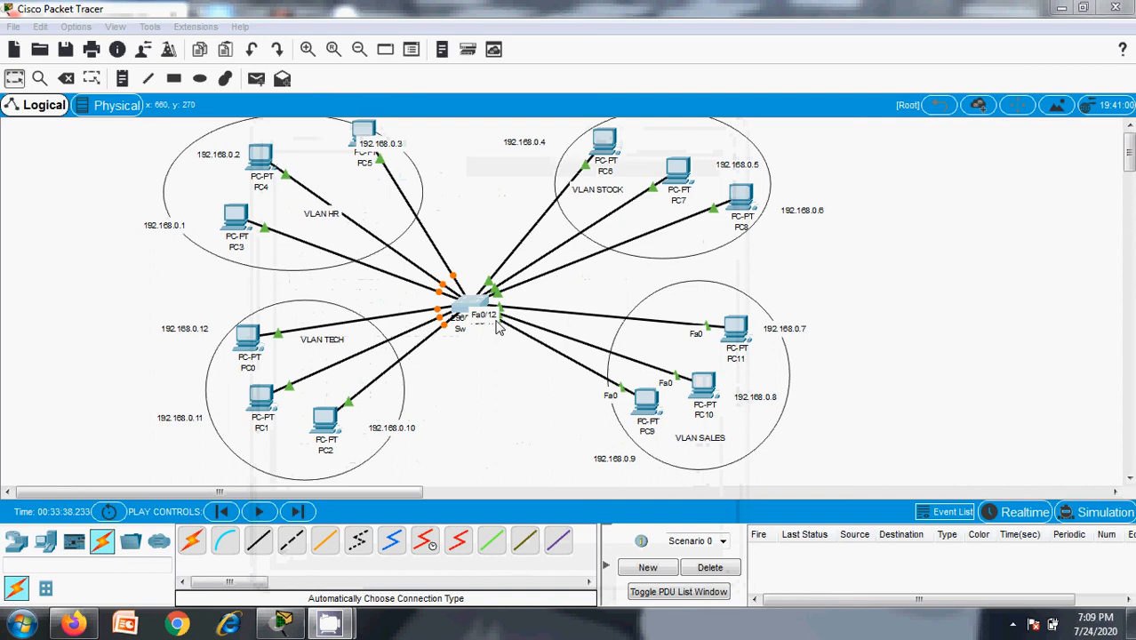
Shift the switch toward the VLAN HR circle to examine the port labels on the VLAN SALES links, and return it to the centre
drag(470, 309, 429, 187)
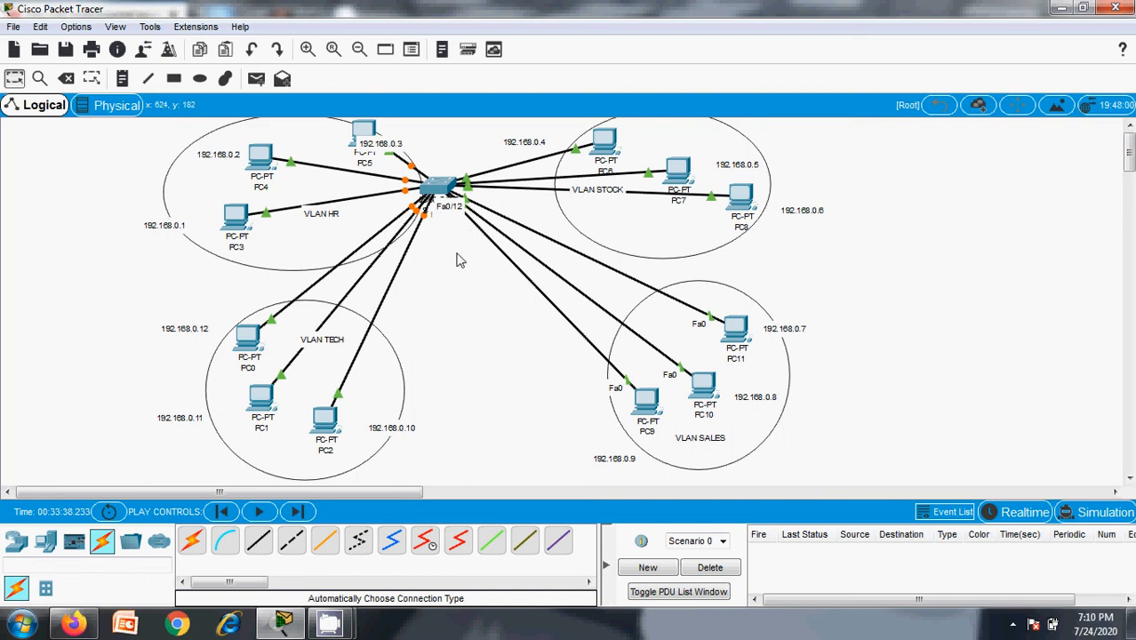
drag(430, 188, 395, 168)
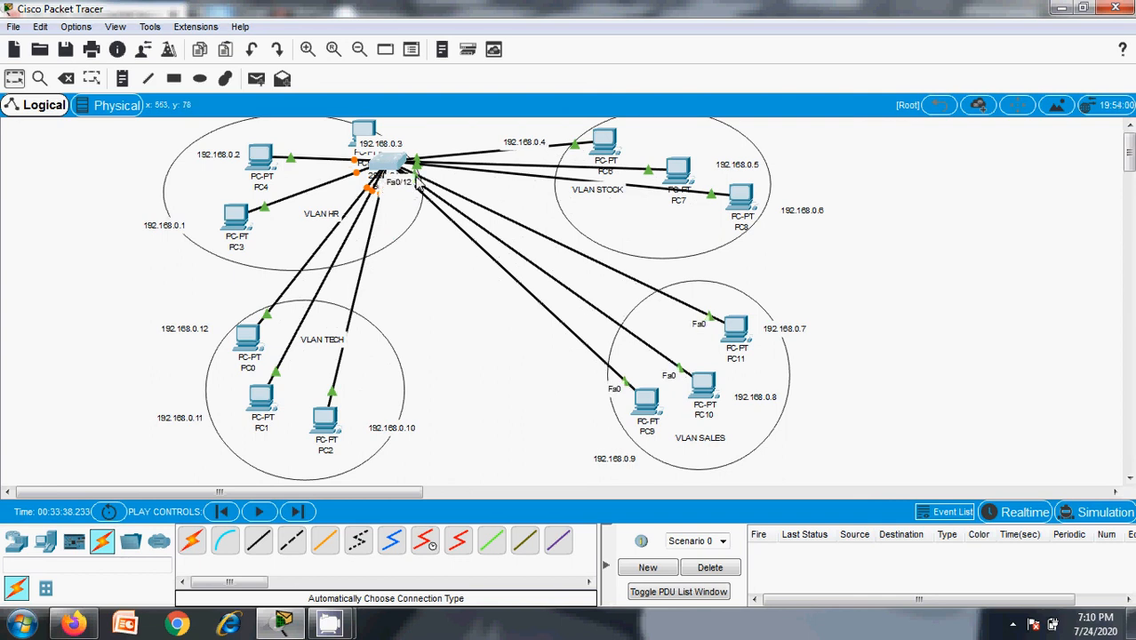
drag(405, 165, 481, 289)
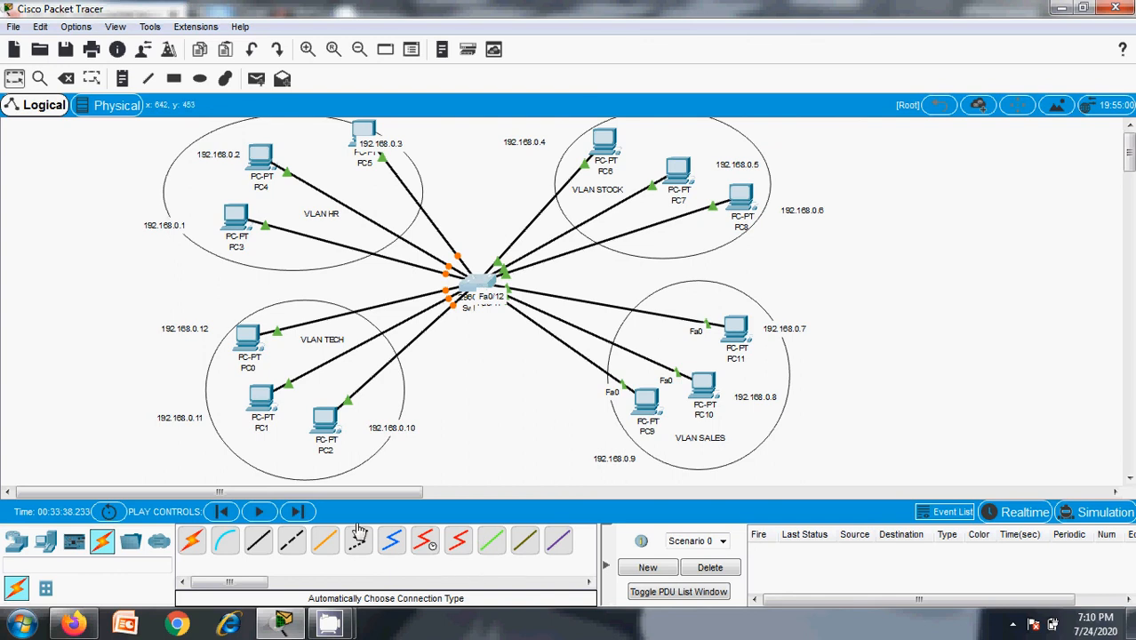
In Switch0's command line, clear the pending exit command and enter interface FastEthernet0/10
click(481, 289)
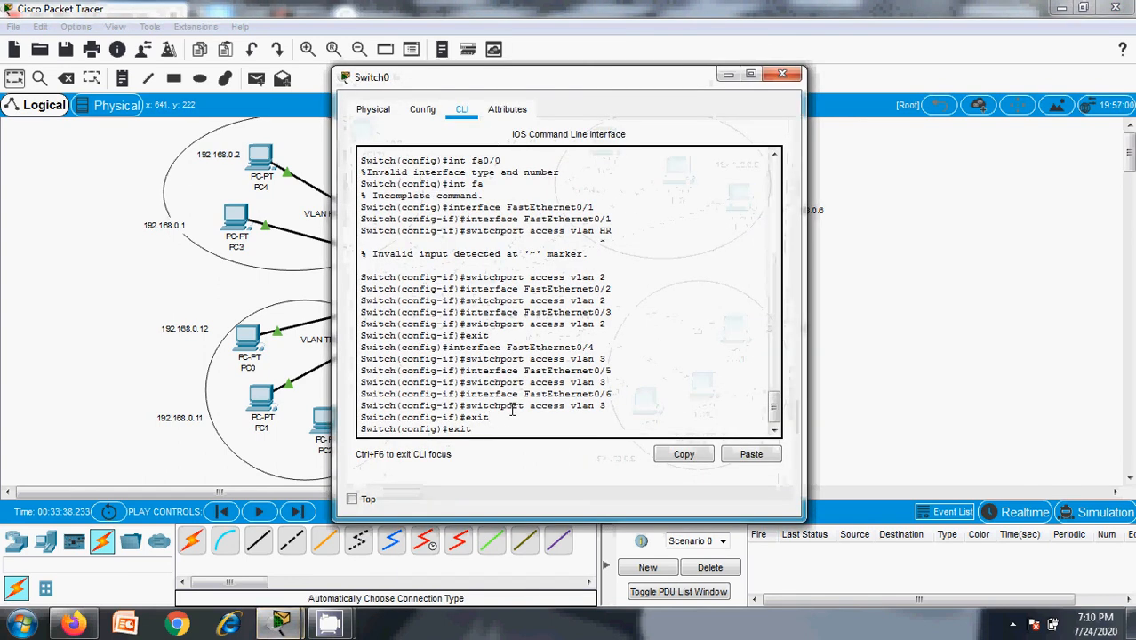
key(BackSpace)
key(BackSpace)
key(BackSpace)
key(BackSpace)
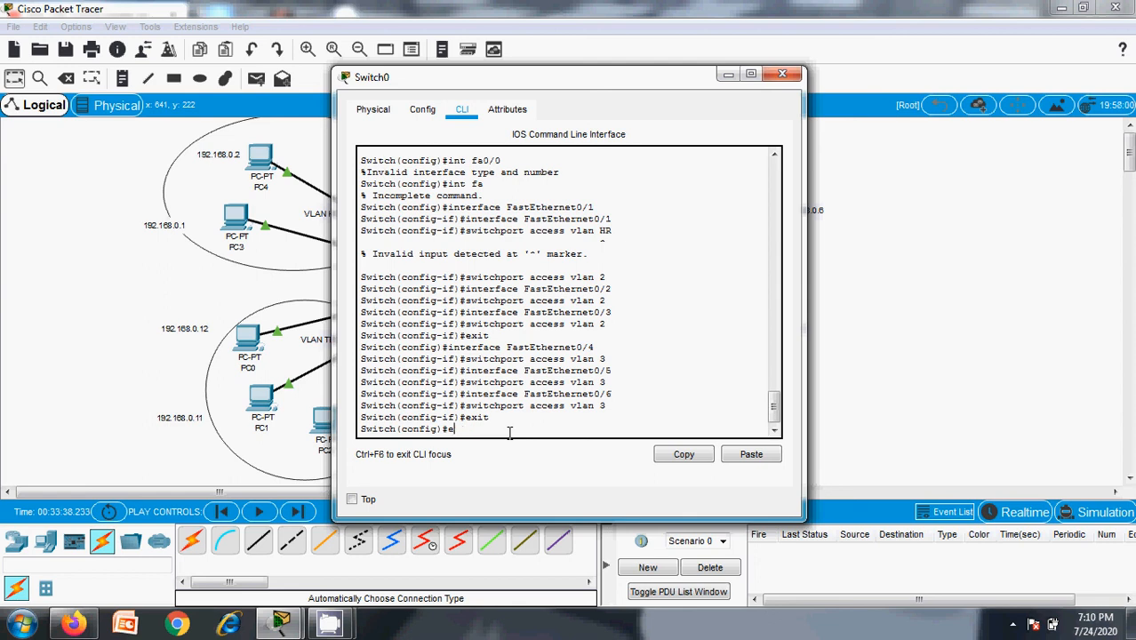
key(Up)
key(Up)
key(BackSpace)
key(Return)
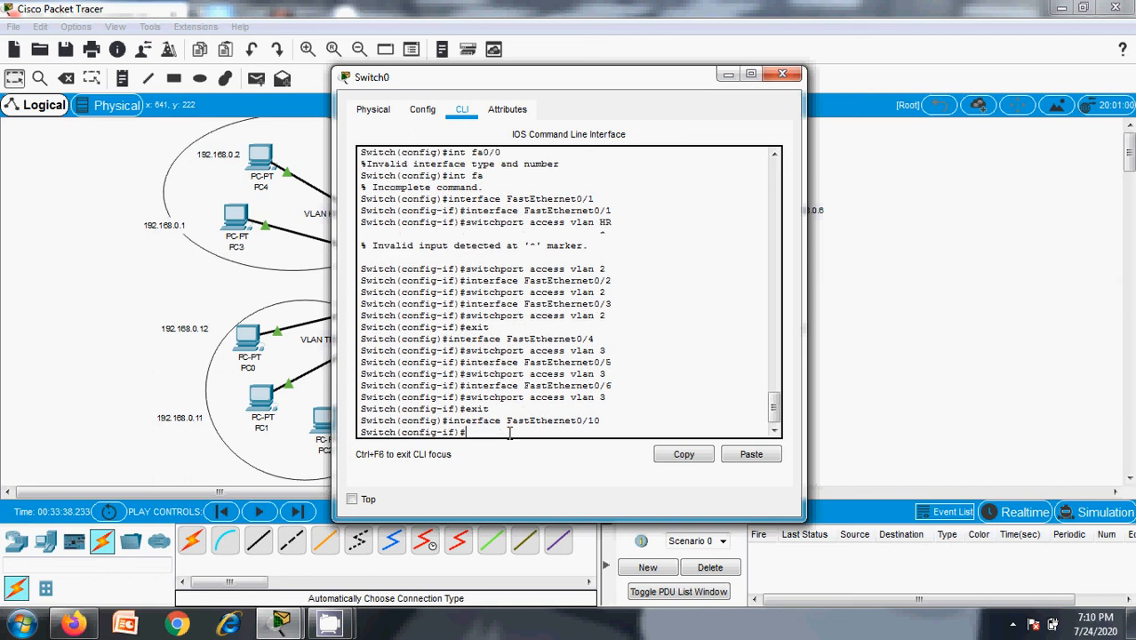
Assign interface FastEthernet0/10 to access VLAN 4
key(Up)
key(Up)
key(Up)
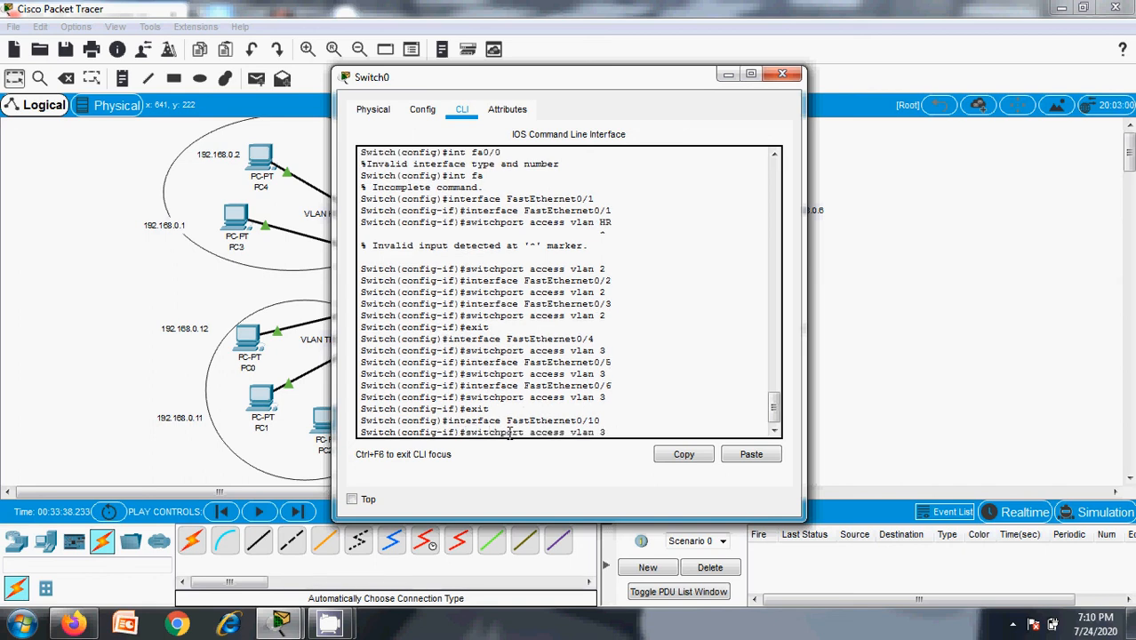
key(BackSpace)
text(4)
key(Return)
Enter interface FastEthernet0/11 and assign it to access VLAN 4
key(Up)
key(Up)
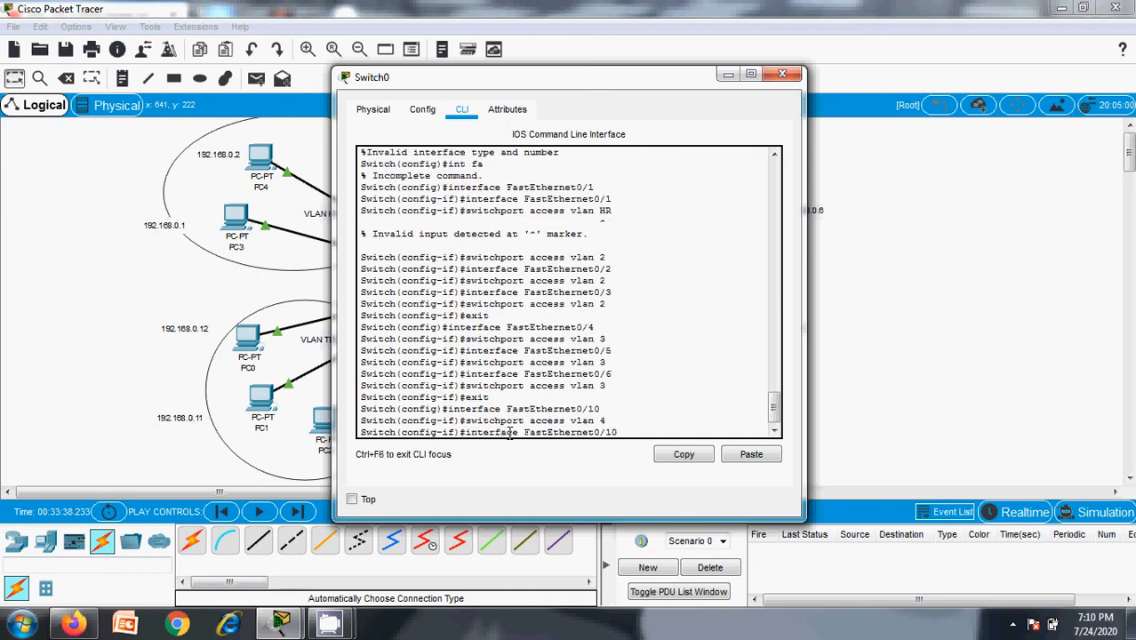
key(BackSpace)
text(1)
key(Return)
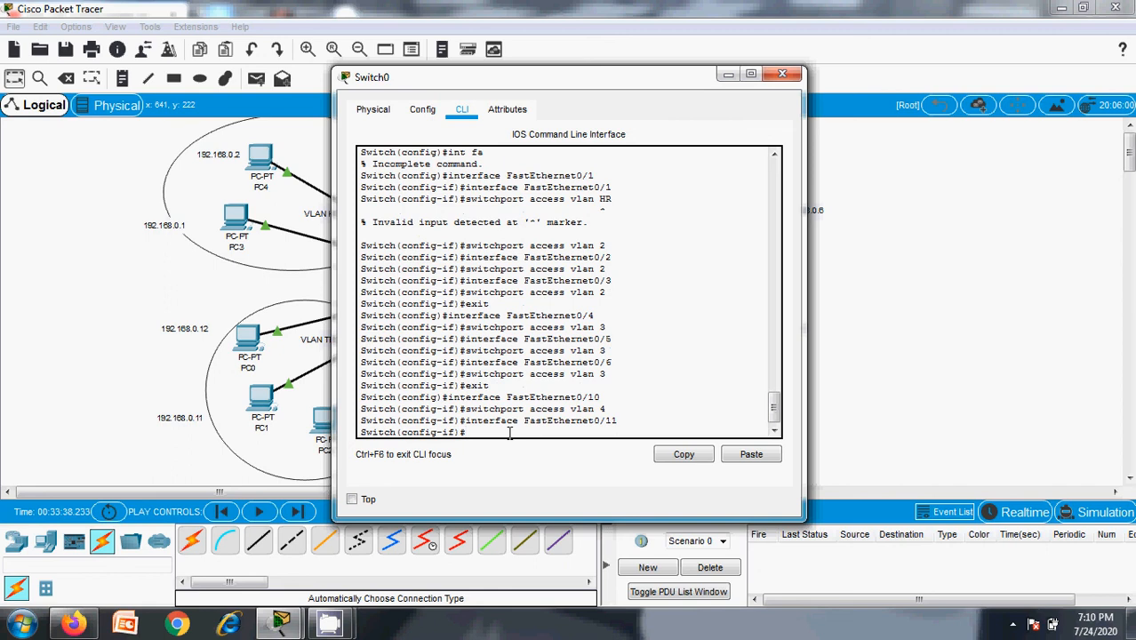
key(Up)
key(Up)
key(Return)
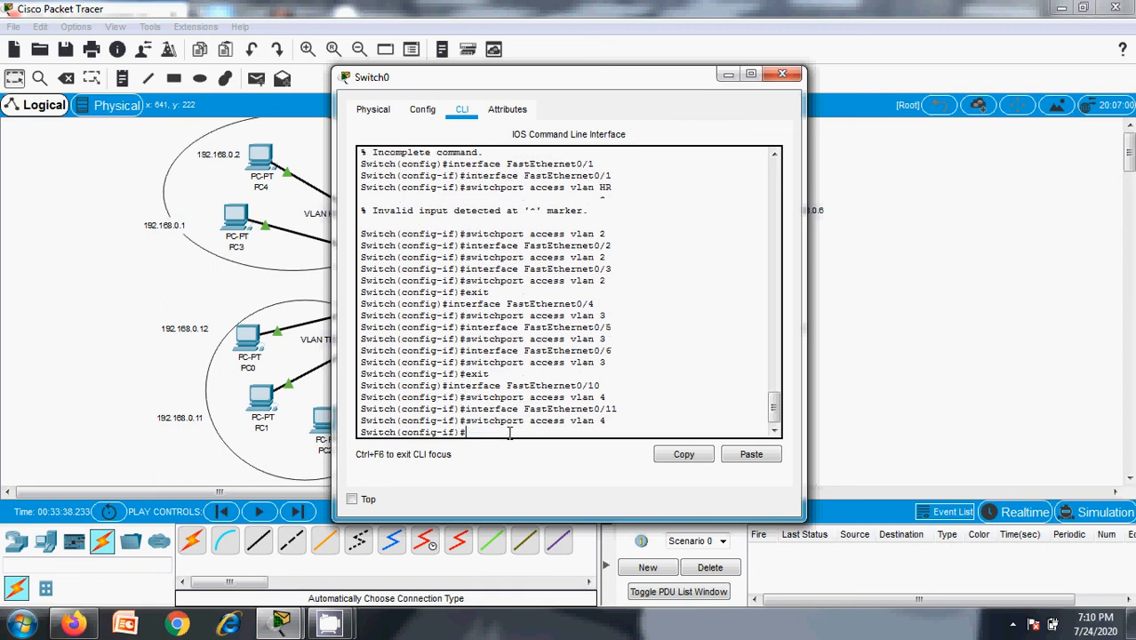
Assign interface FastEthernet0/12 to access VLAN 4 and exit interface configuration mode
key(Up)
key(Up)
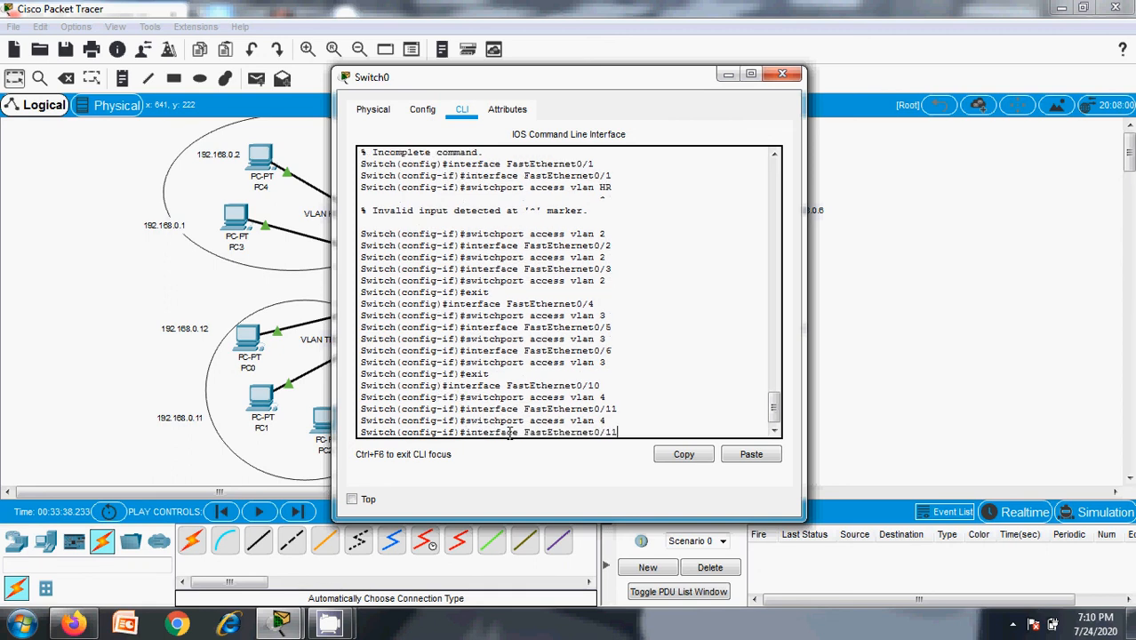
key(BackSpace)
text(2)
key(Return)
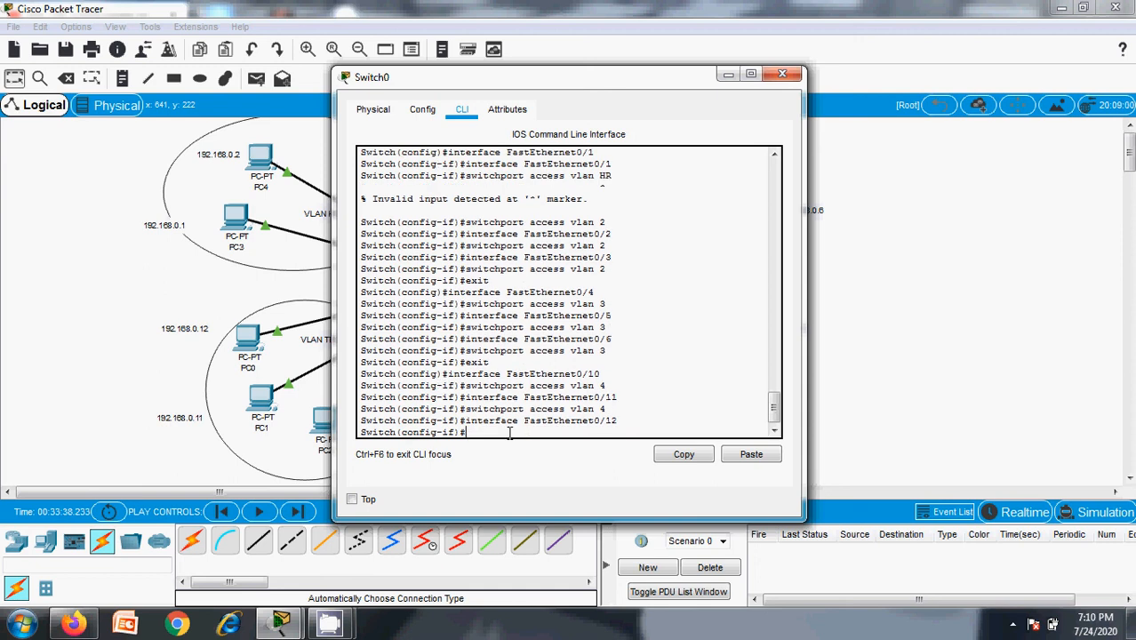
key(Up)
key(Up)
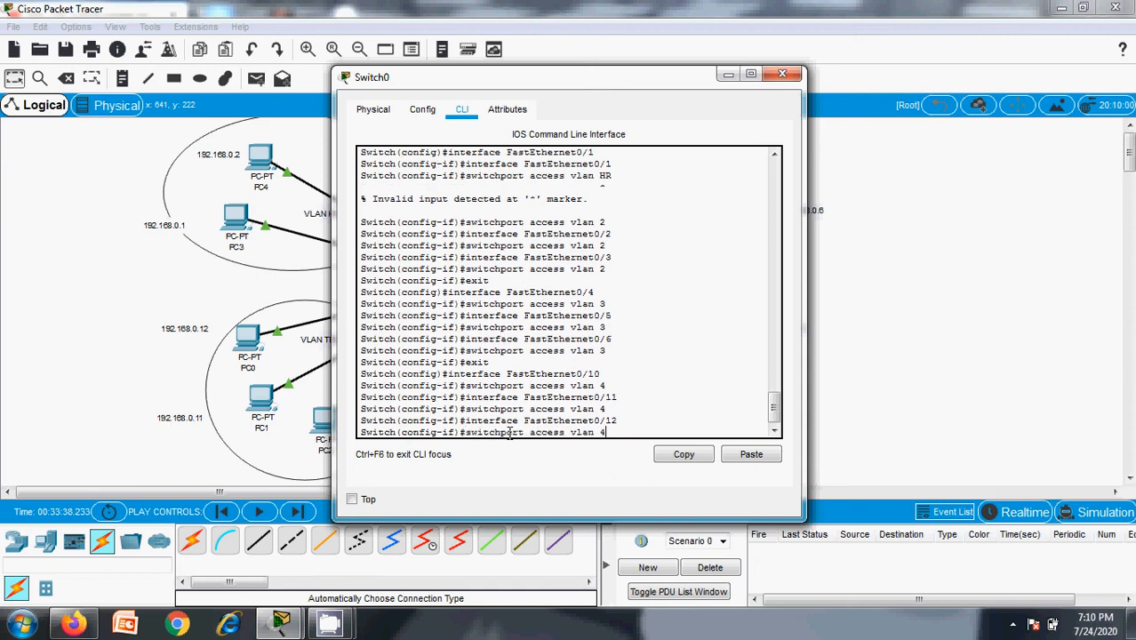
key(Return)
text(exi)
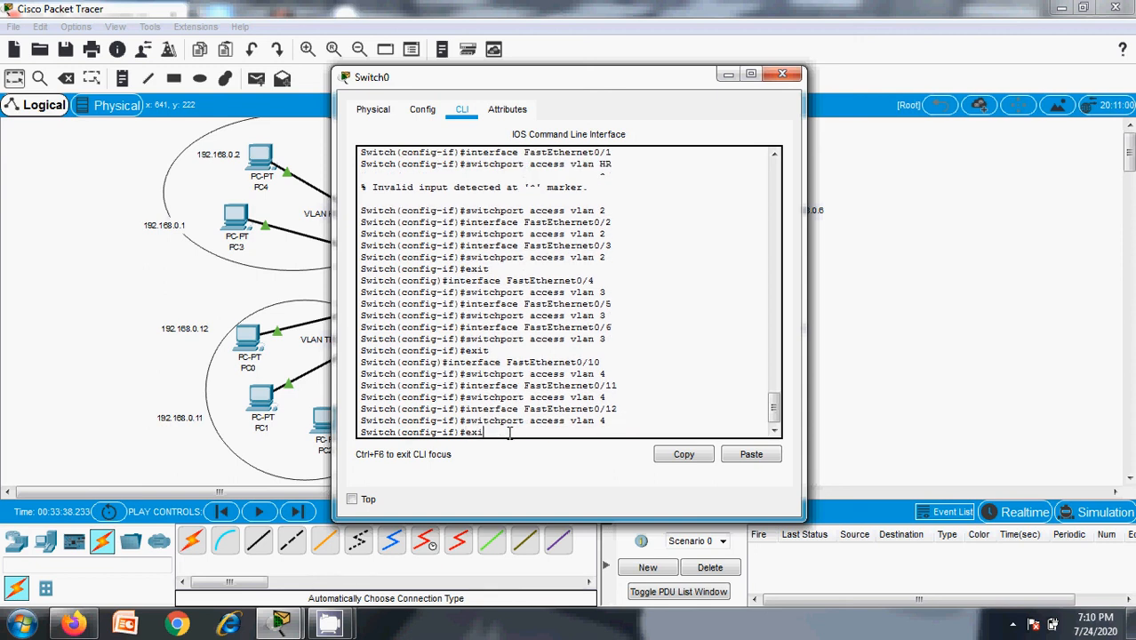
text(t)
key(Return)
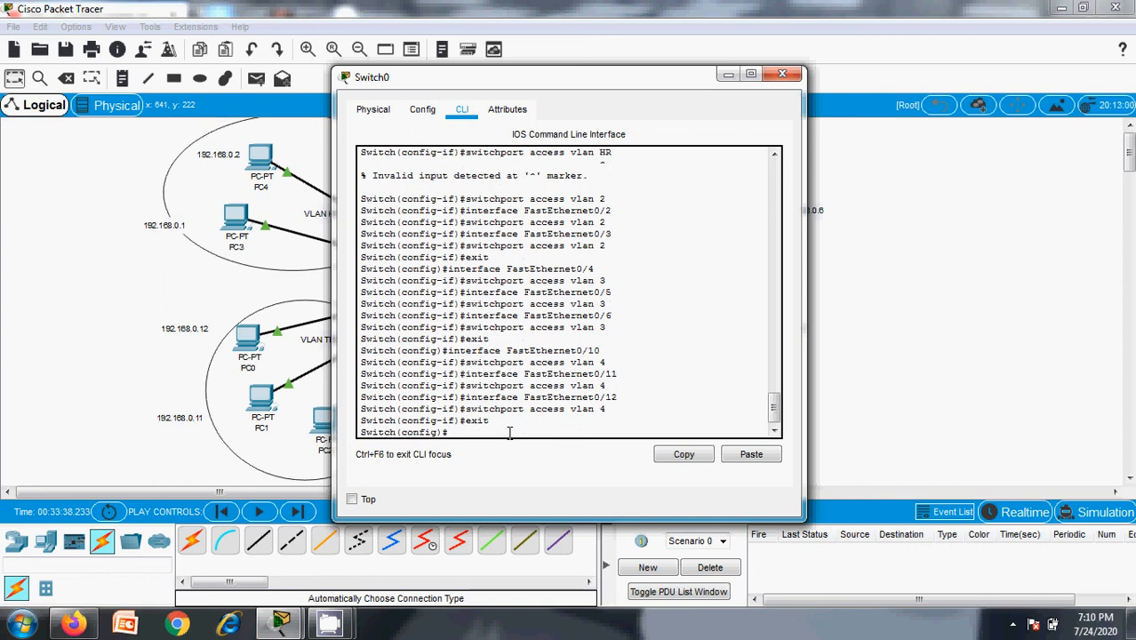
Review the earlier port assignments in the command history and enter interface FastEthernet0/7
scroll(524, 351, up, 3)
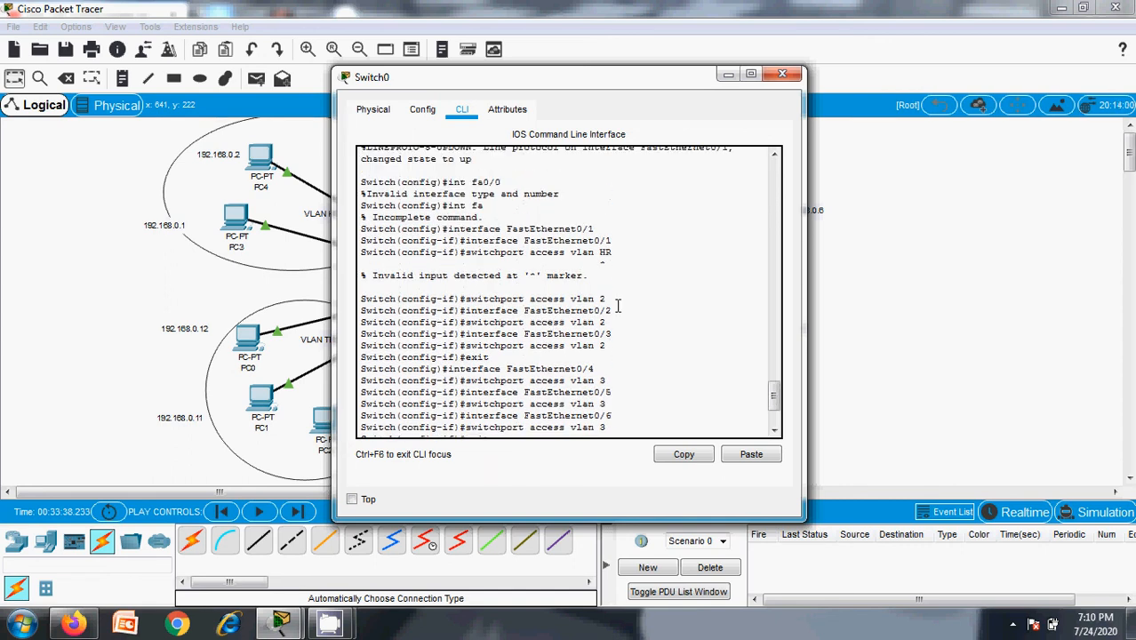
scroll(617, 305, up, 1)
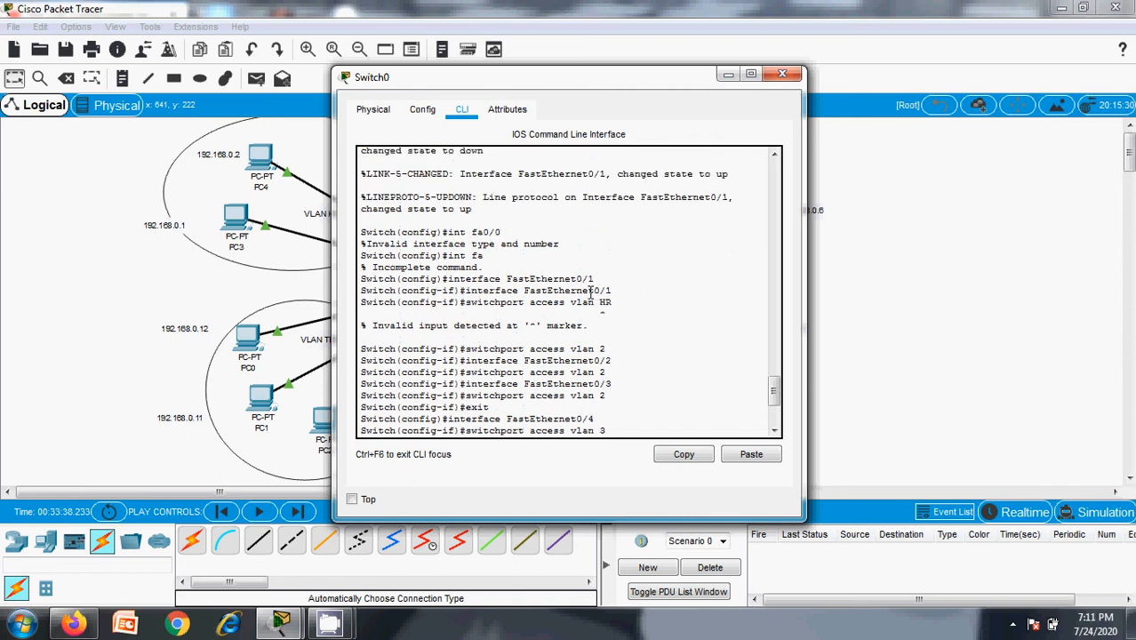
scroll(587, 297, down, 3)
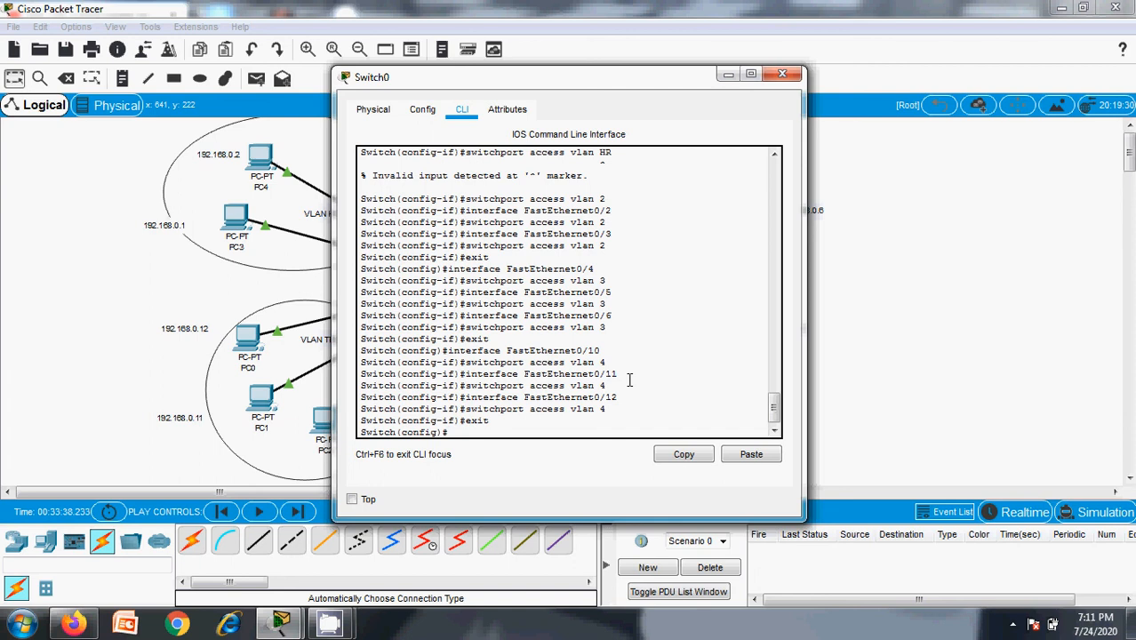
scroll(622, 390, down, 1)
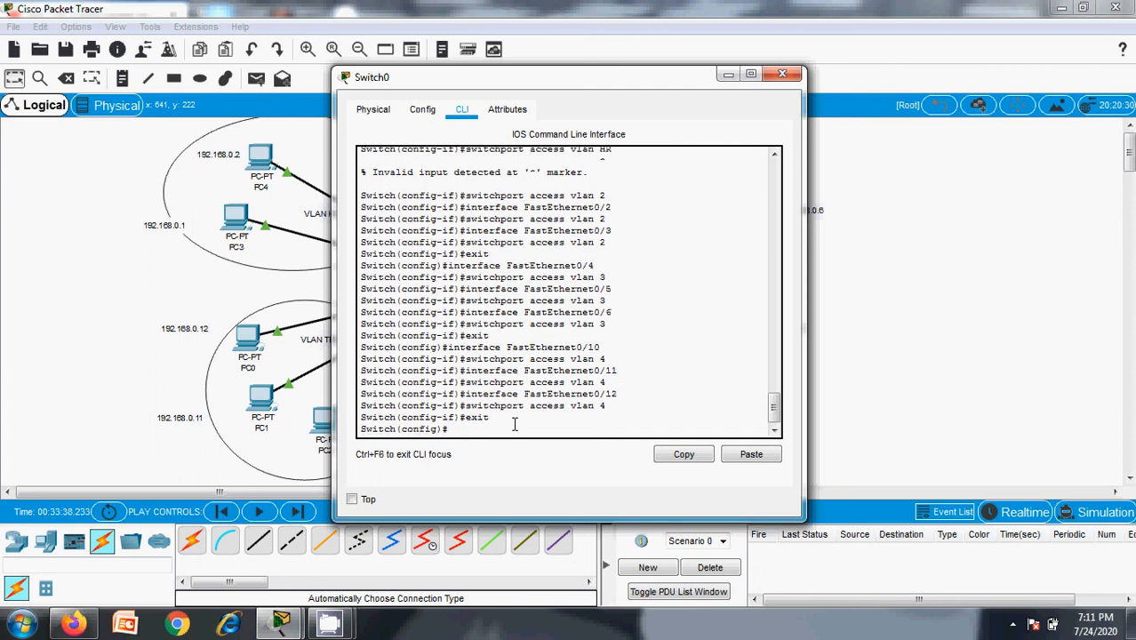
key(Up)
key(Up)
key(Up)
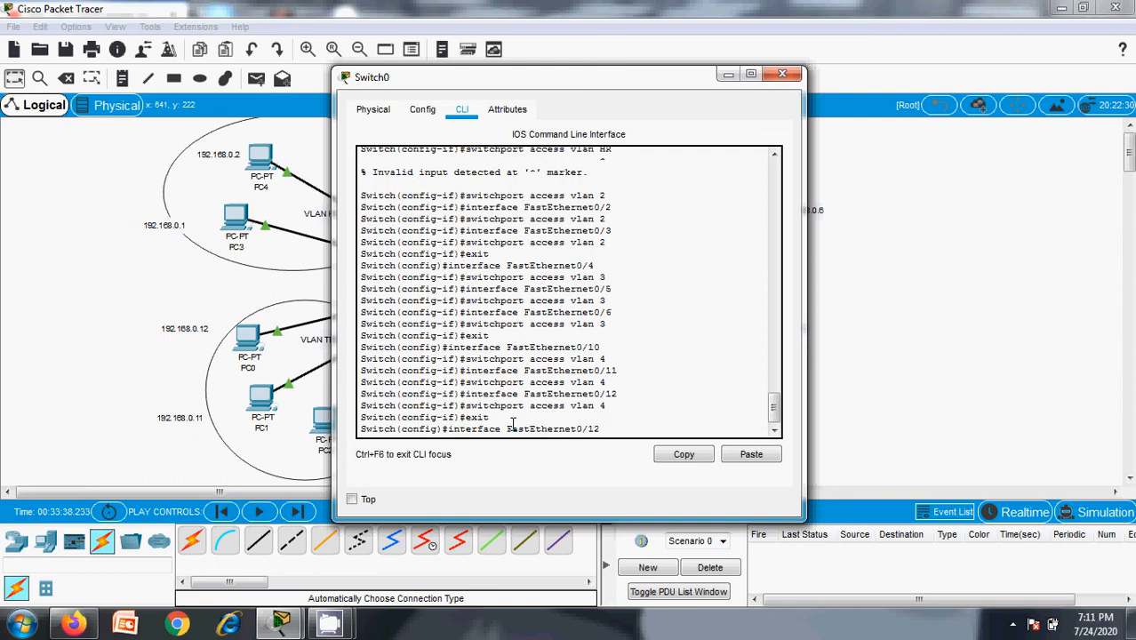
key(BackSpace)
text(7)
key(Return)
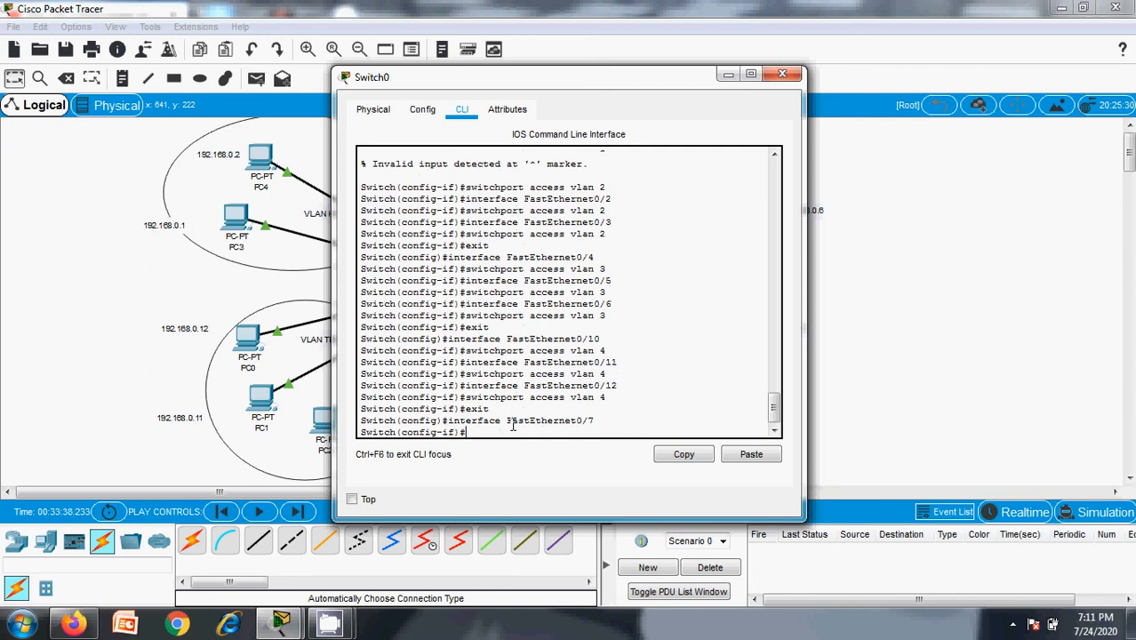
Assign interface FastEthernet0/7 to access VLAN 5
key(Up)
key(Up)
key(Up)
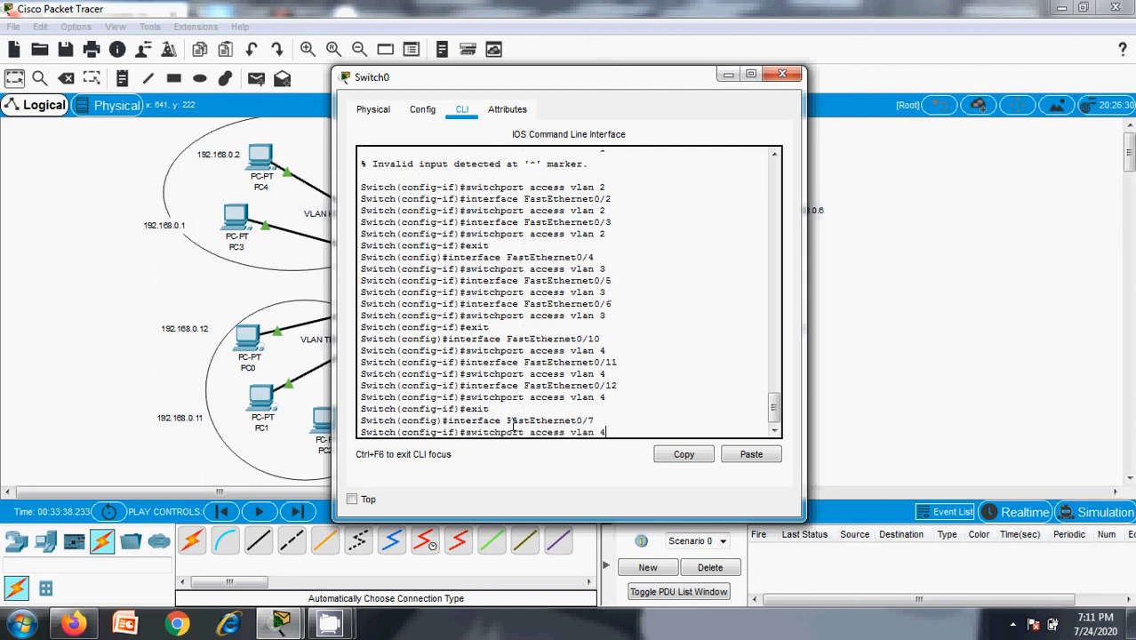
key(BackSpace)
text(5)
key(Return)
Enter interface FastEthernet0/8 and assign it to access VLAN 5
key(Up)
key(Up)
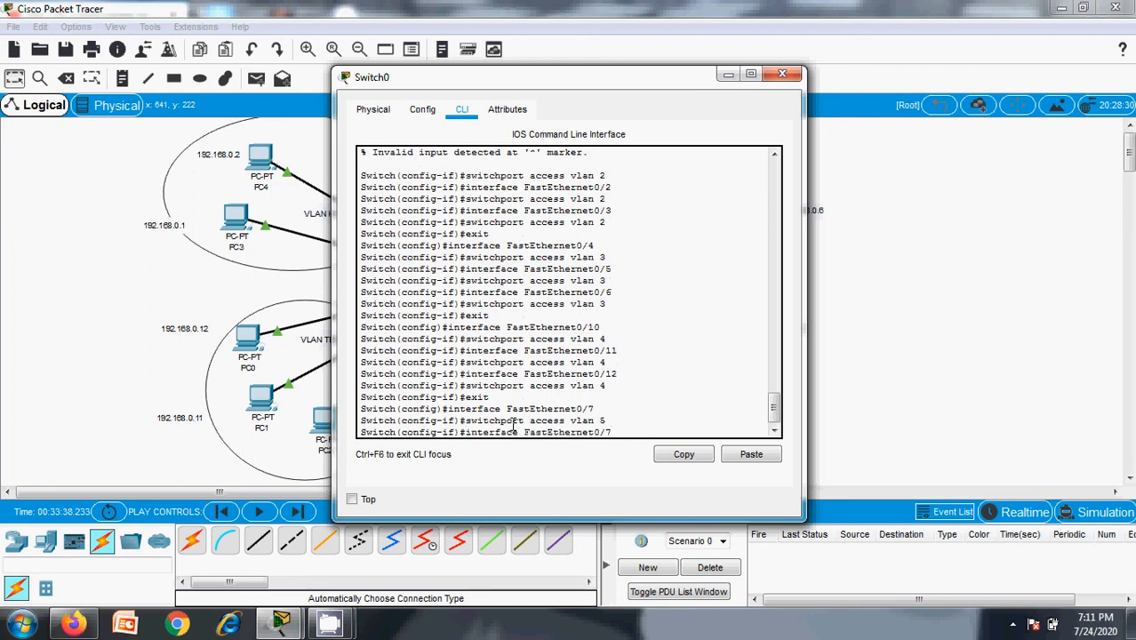
key(BackSpace)
text(8)
key(Return)
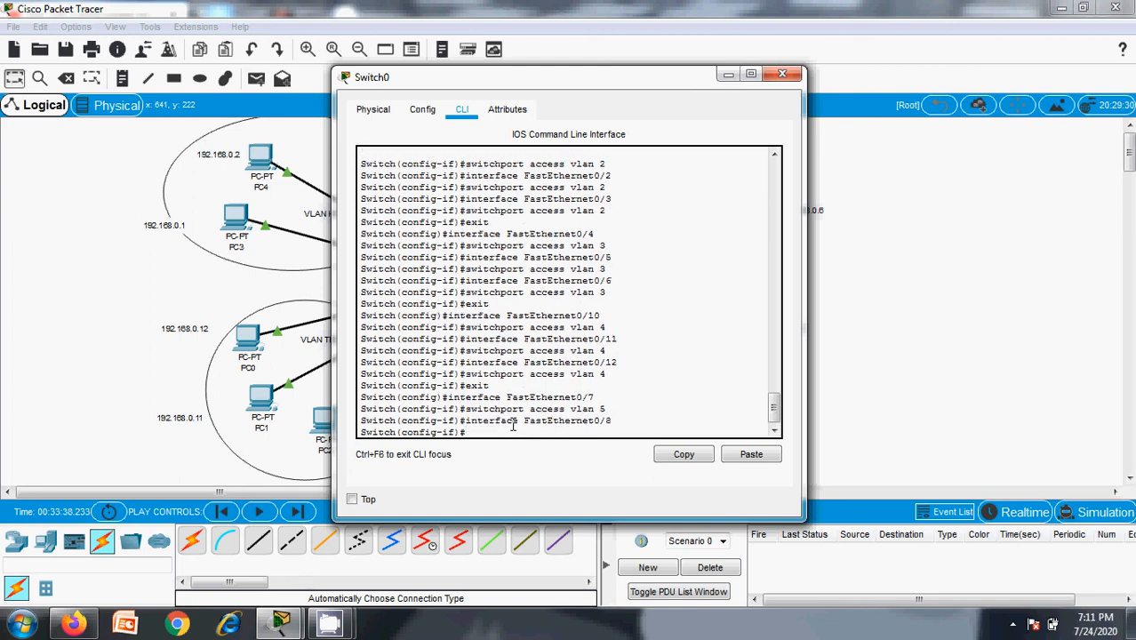
key(Up)
key(Up)
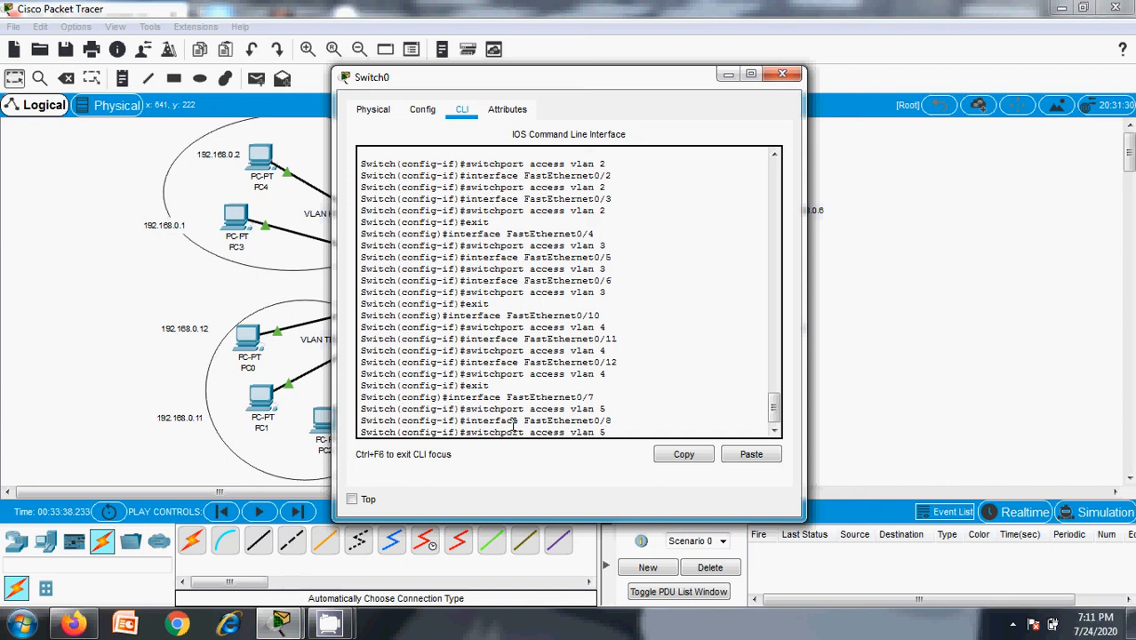
key(Return)
Assign interface FastEthernet0/9 to access VLAN 5, exit interface configuration and end the configuration session
key(Up)
key(Up)
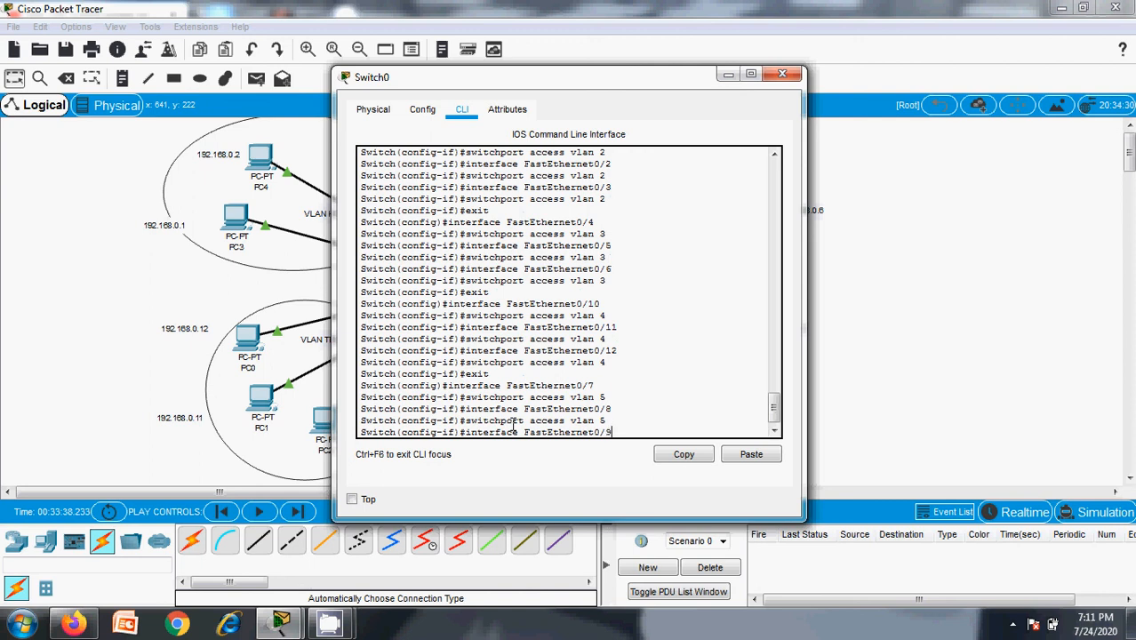
key(Return)
key(Up)
key(Up)
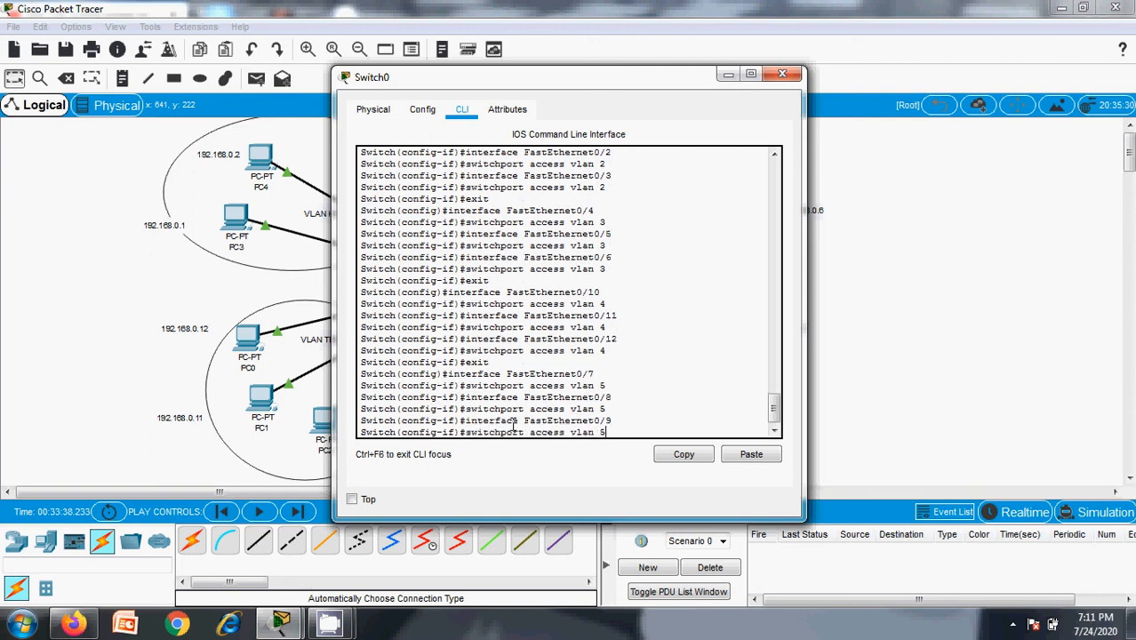
key(Return)
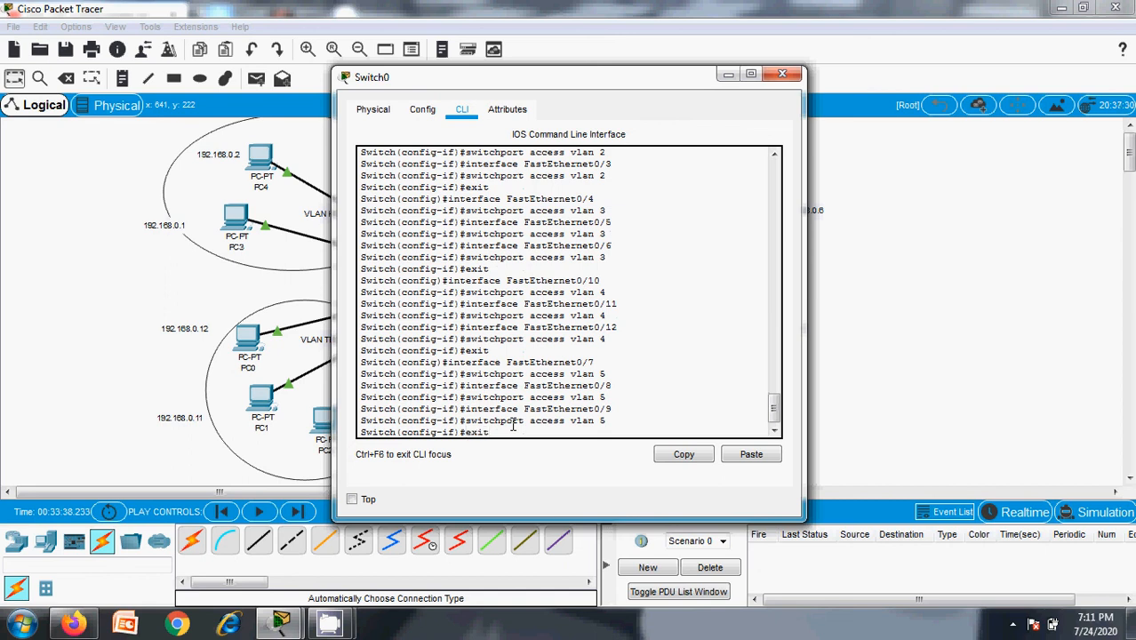
key(Return)
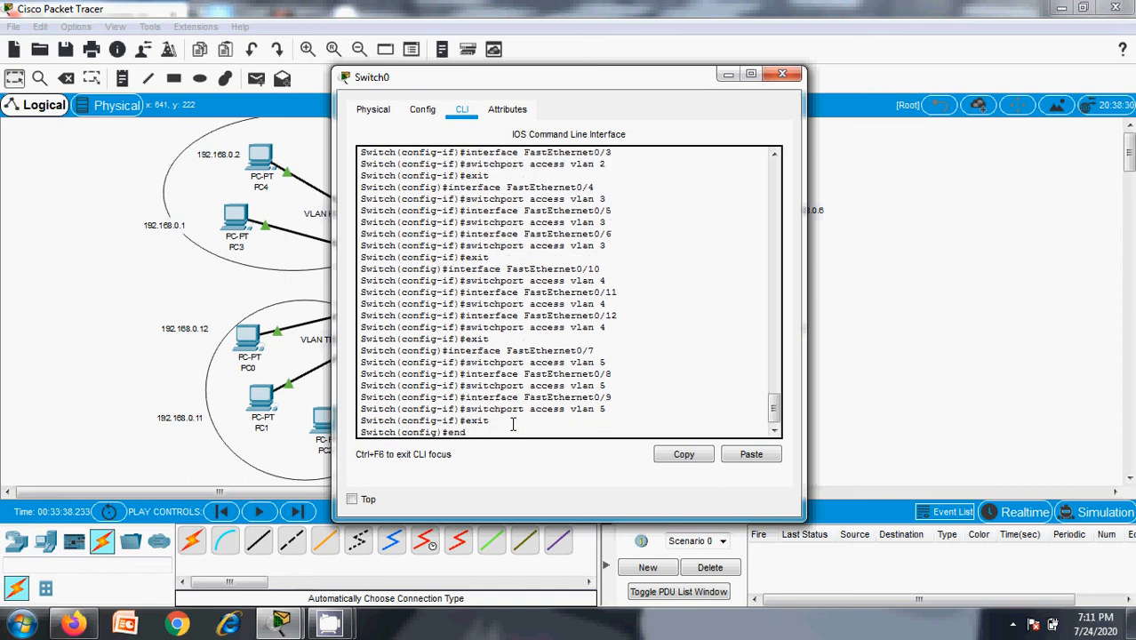
key(Return)
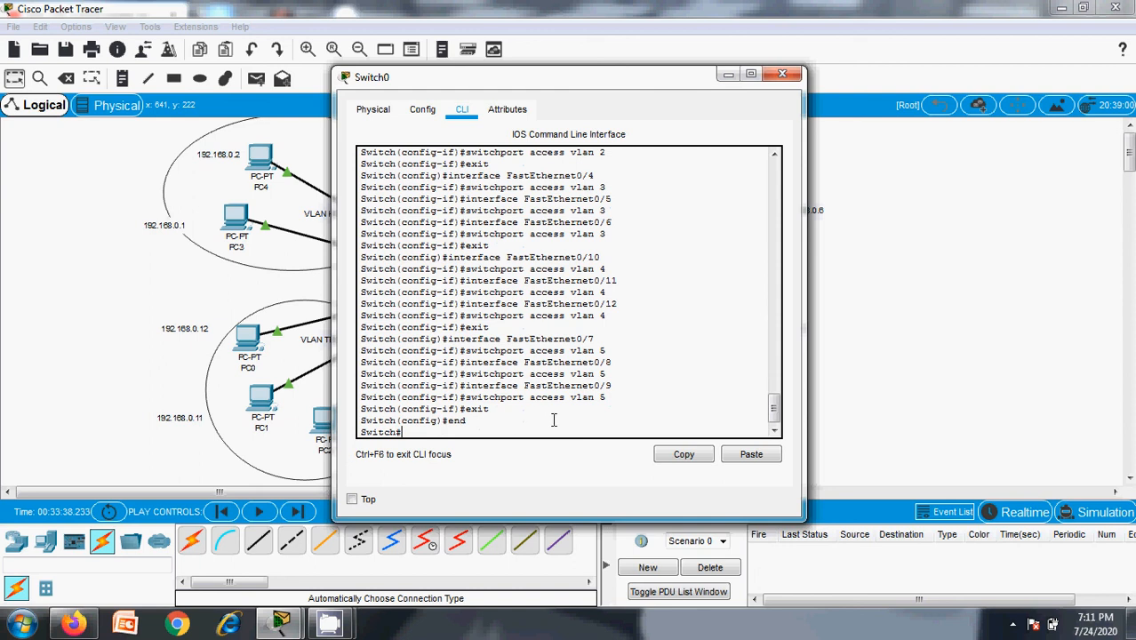
Close the switch configuration, enter simulation mode and run a simple PDU test from PC4 to PC3
click(777, 77)
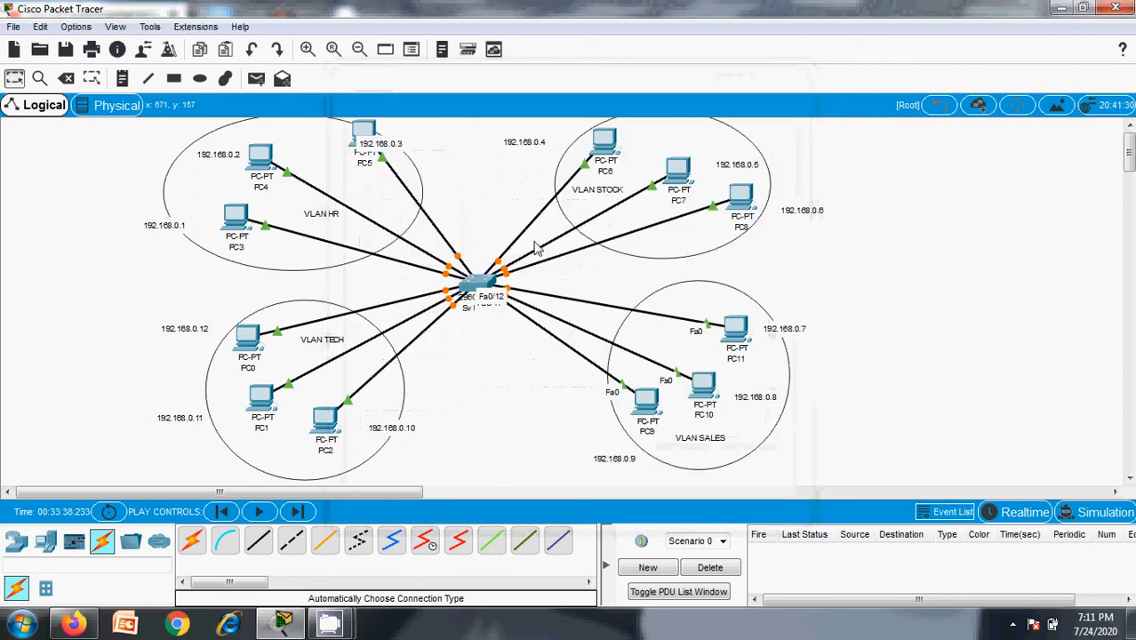
click(1097, 512)
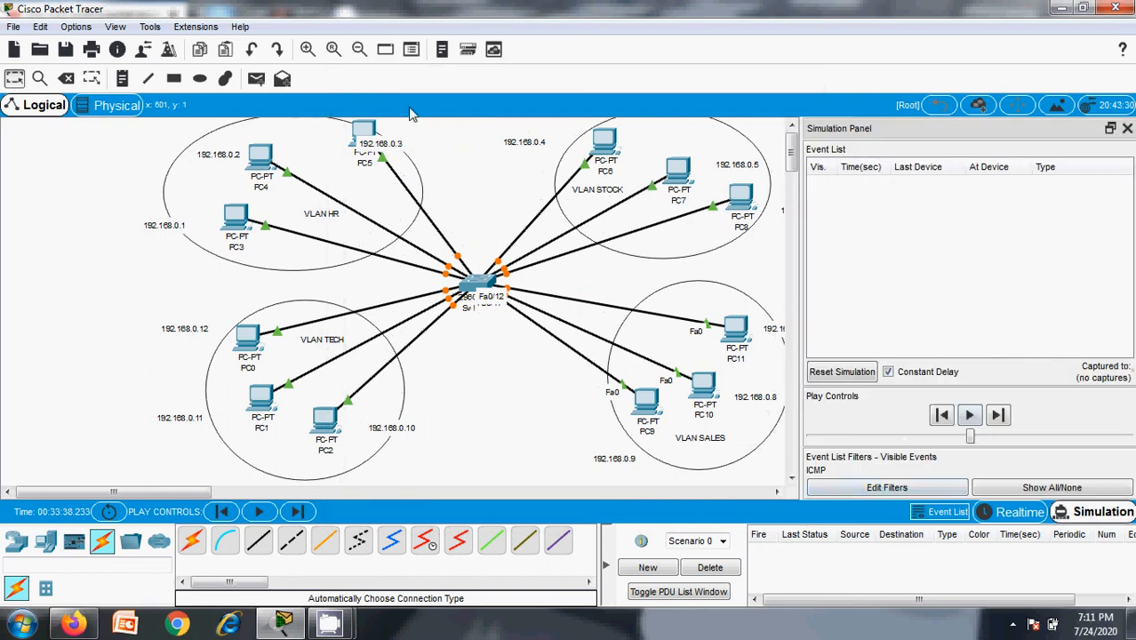
click(256, 80)
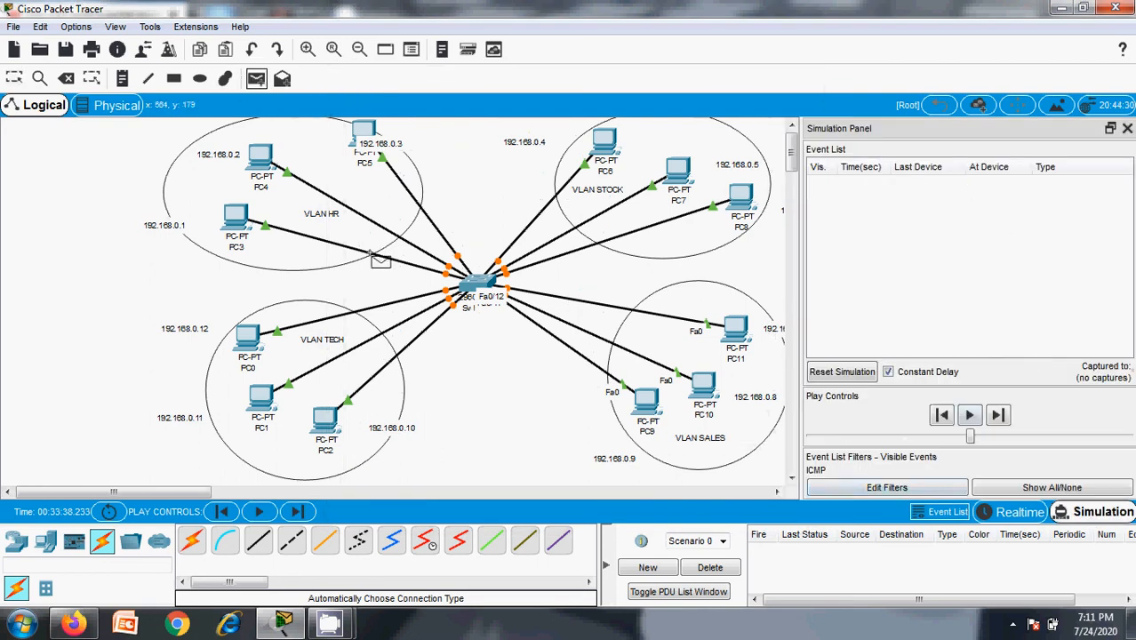
click(263, 160)
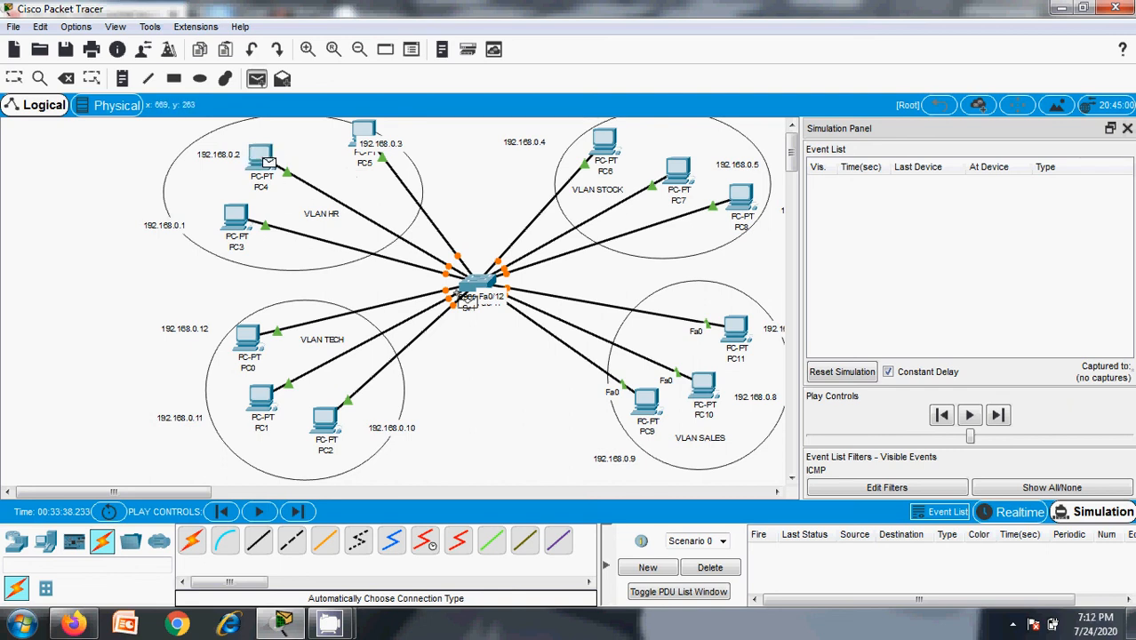
click(244, 224)
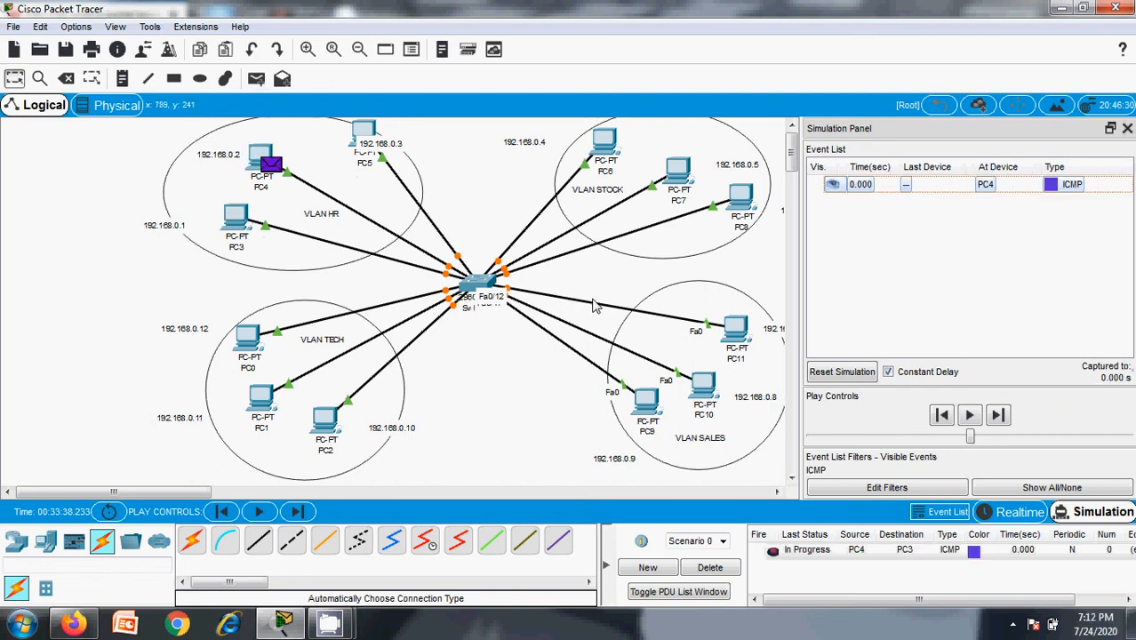
click(970, 417)
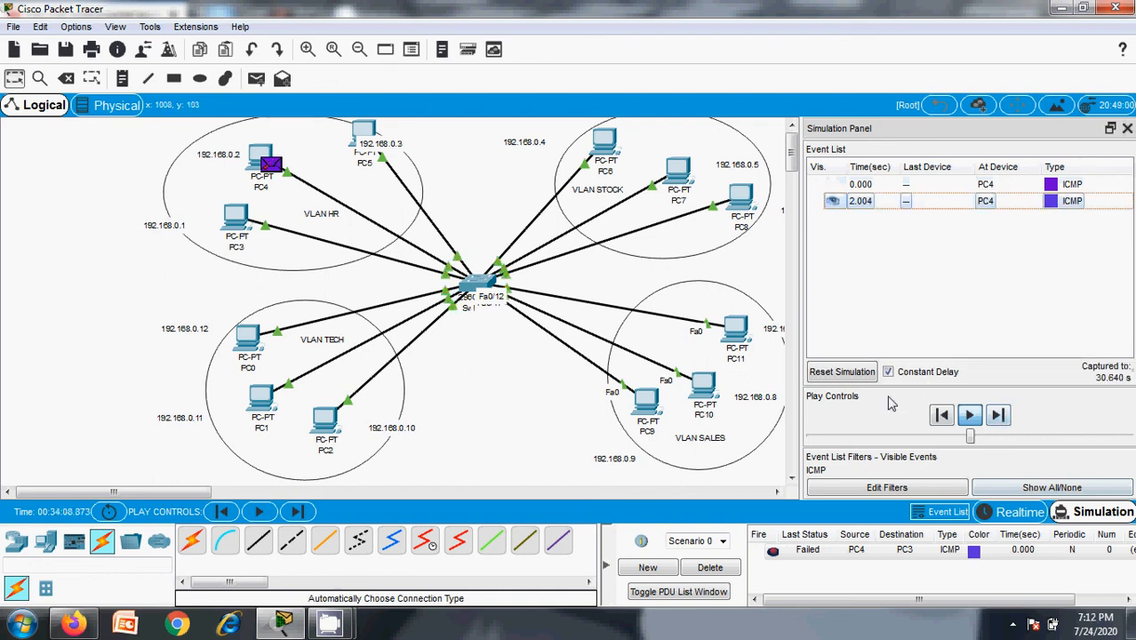
Clear the previous test and run a new simple PDU from PC4 to PC3, advancing it event by event
click(698, 574)
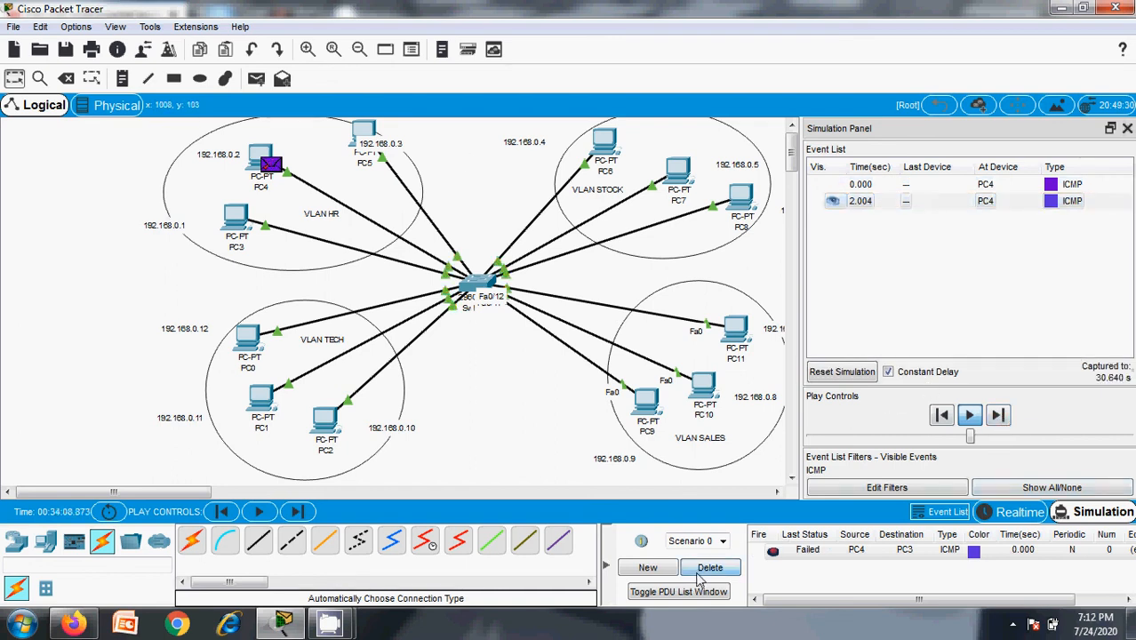
click(256, 78)
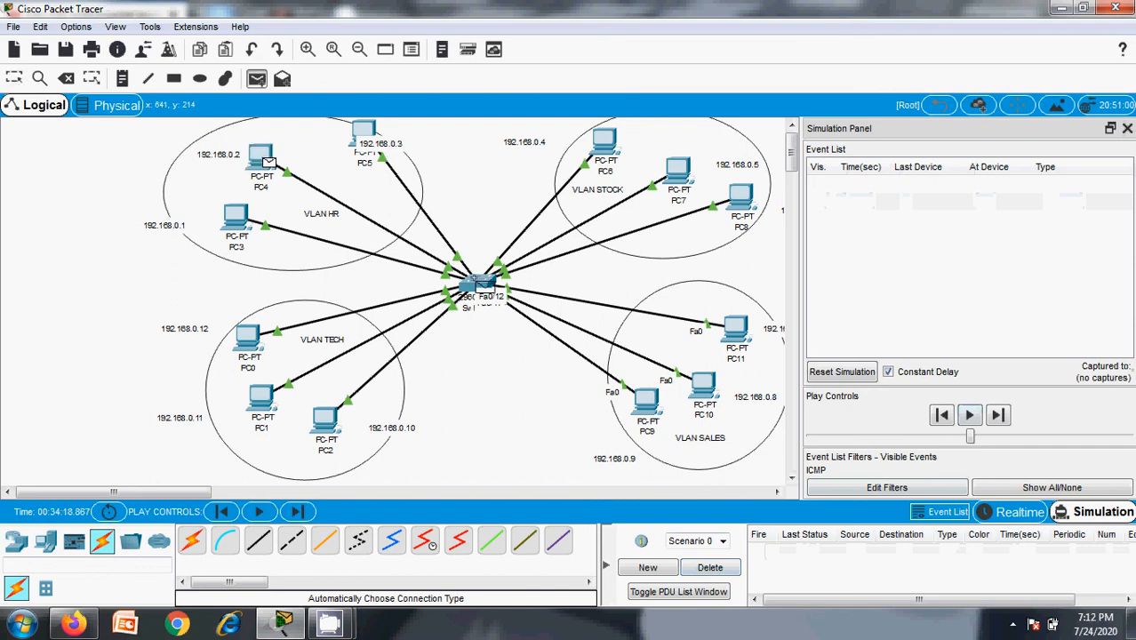
click(478, 282)
click(622, 333)
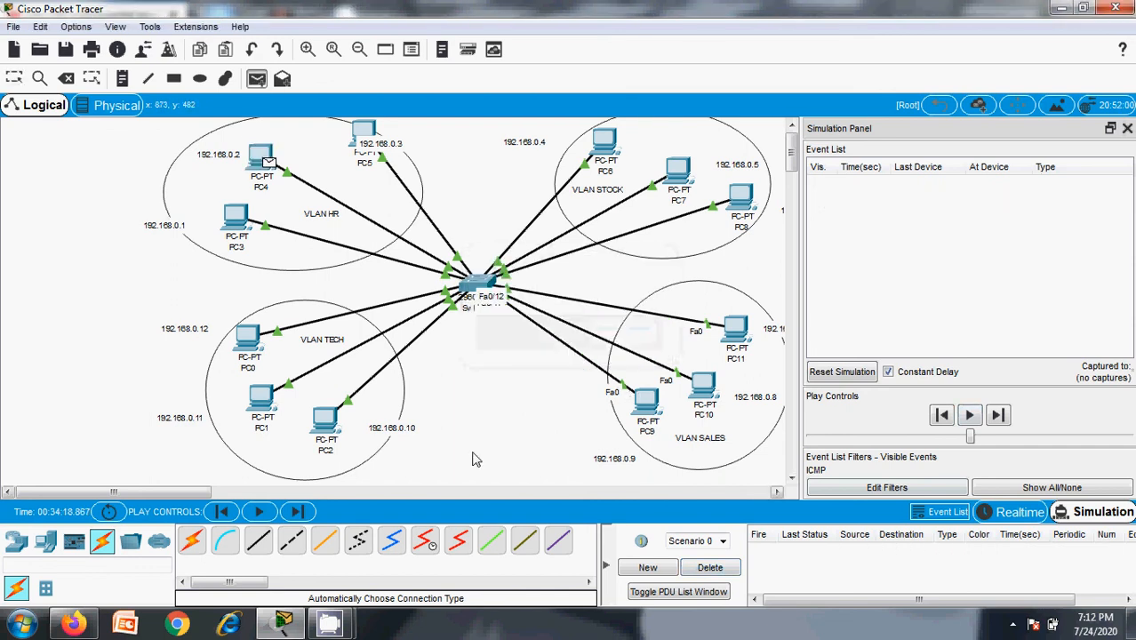
click(233, 219)
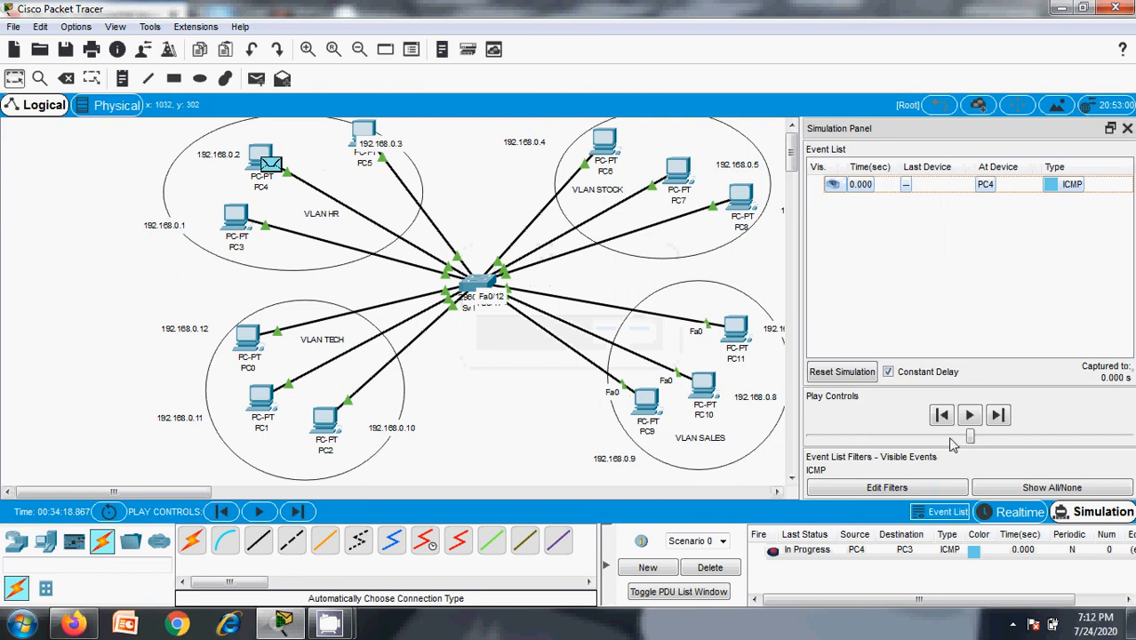
click(965, 416)
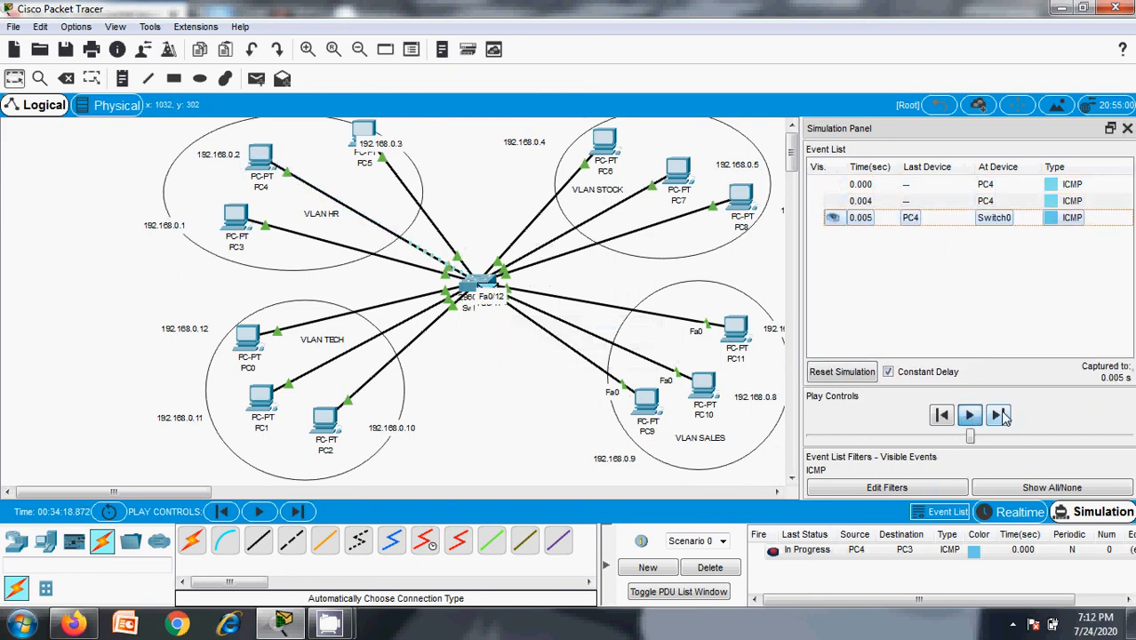
click(998, 415)
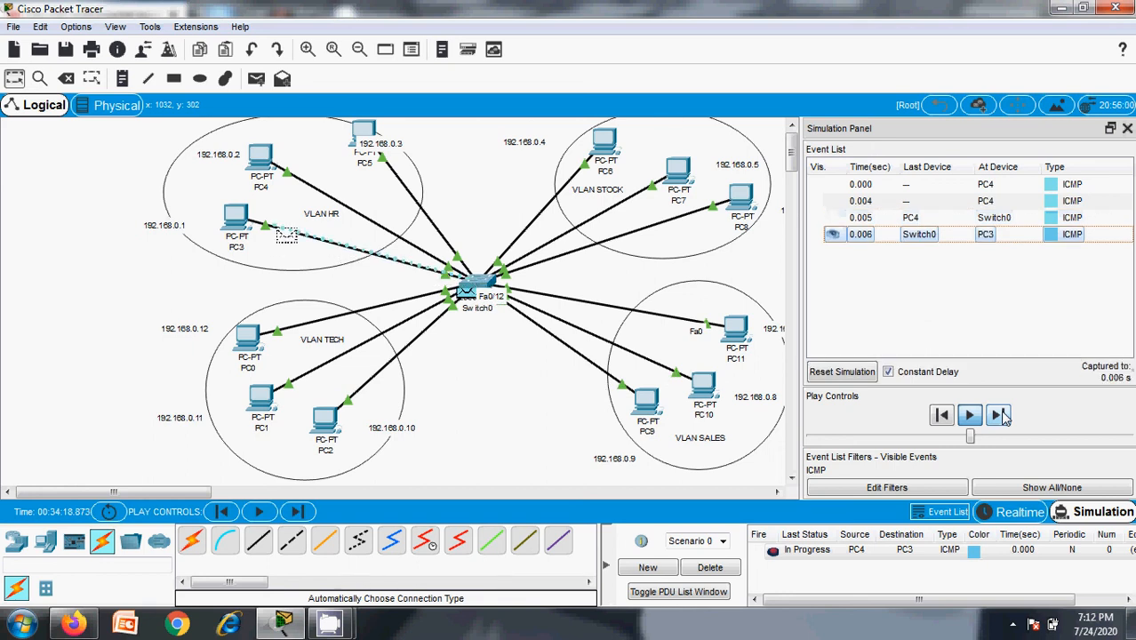
click(999, 415)
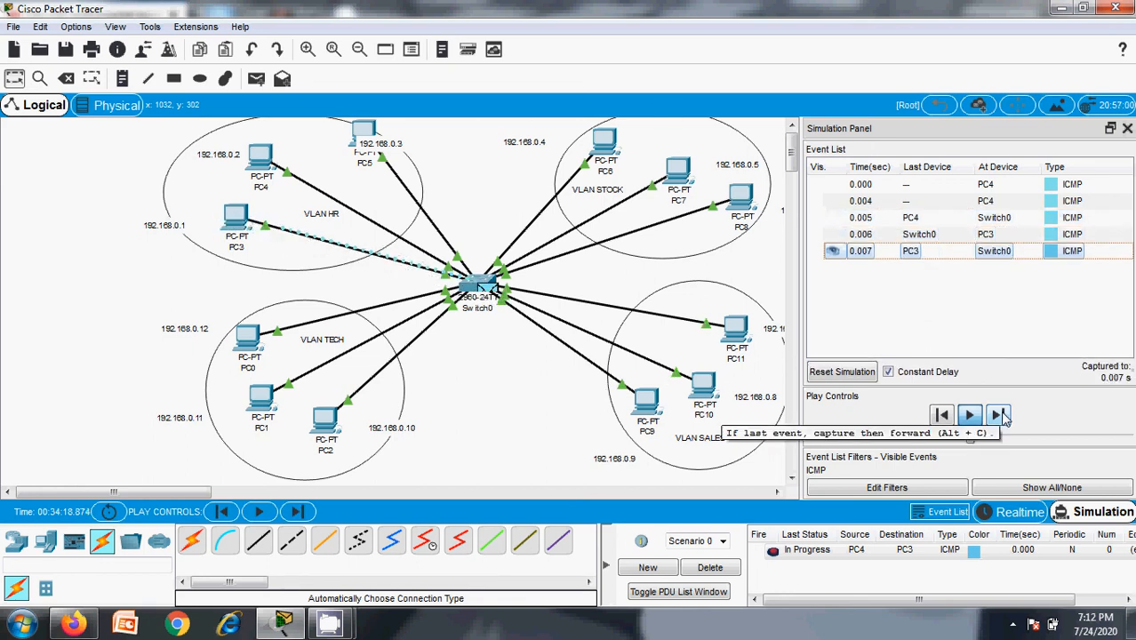
click(998, 415)
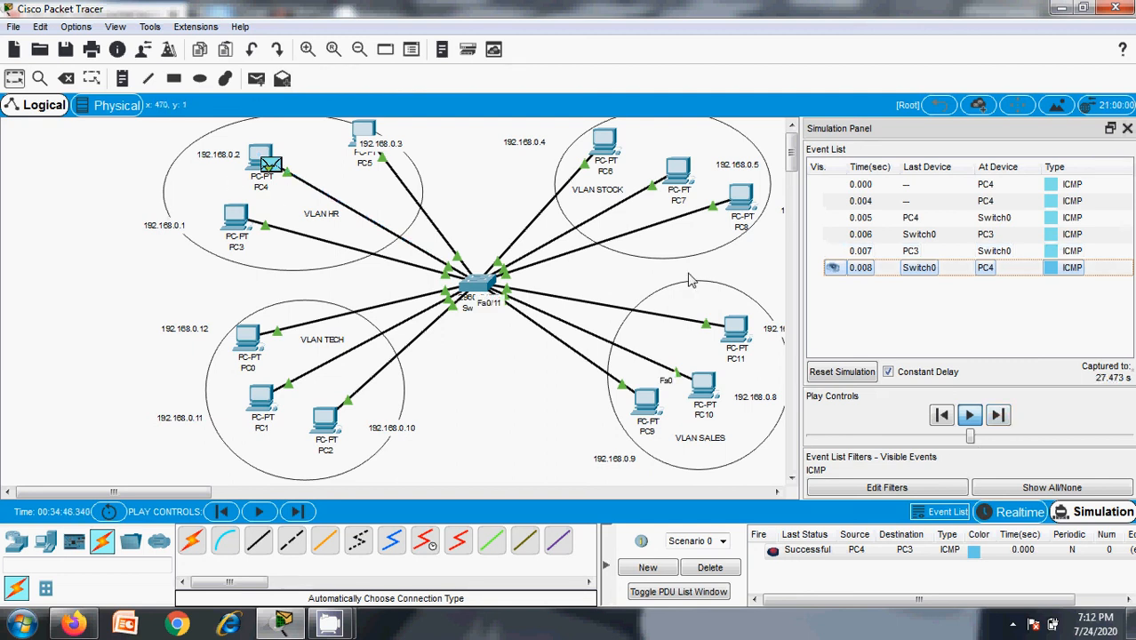
Clear the previous test and run a simple PDU from PC4 in VLAN HR to PC10 in VLAN SALES
click(714, 569)
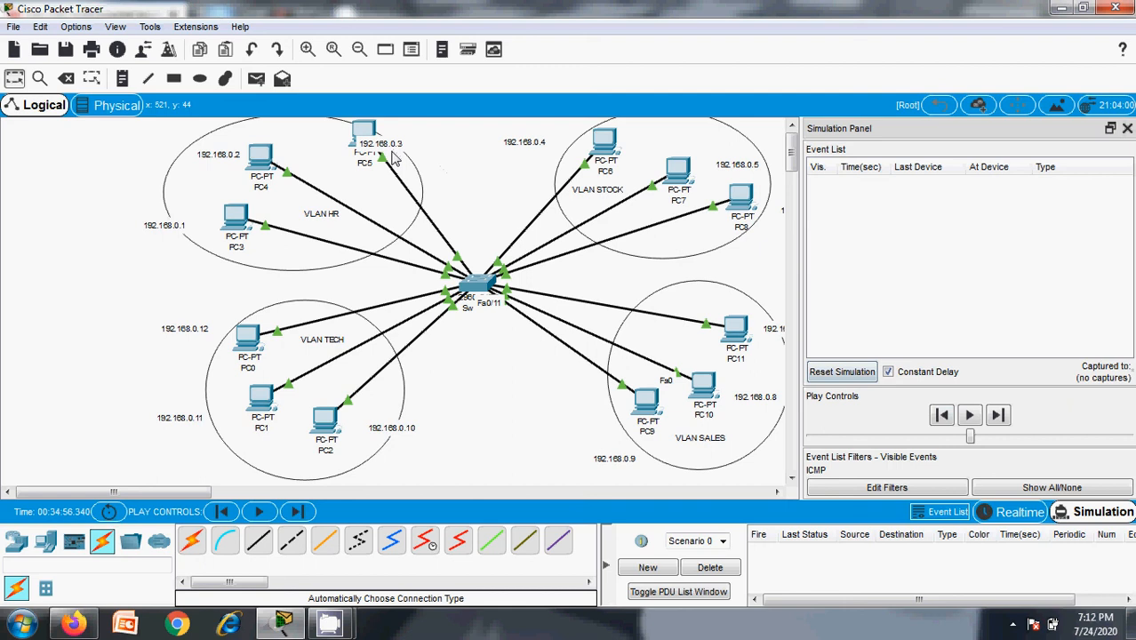
click(256, 79)
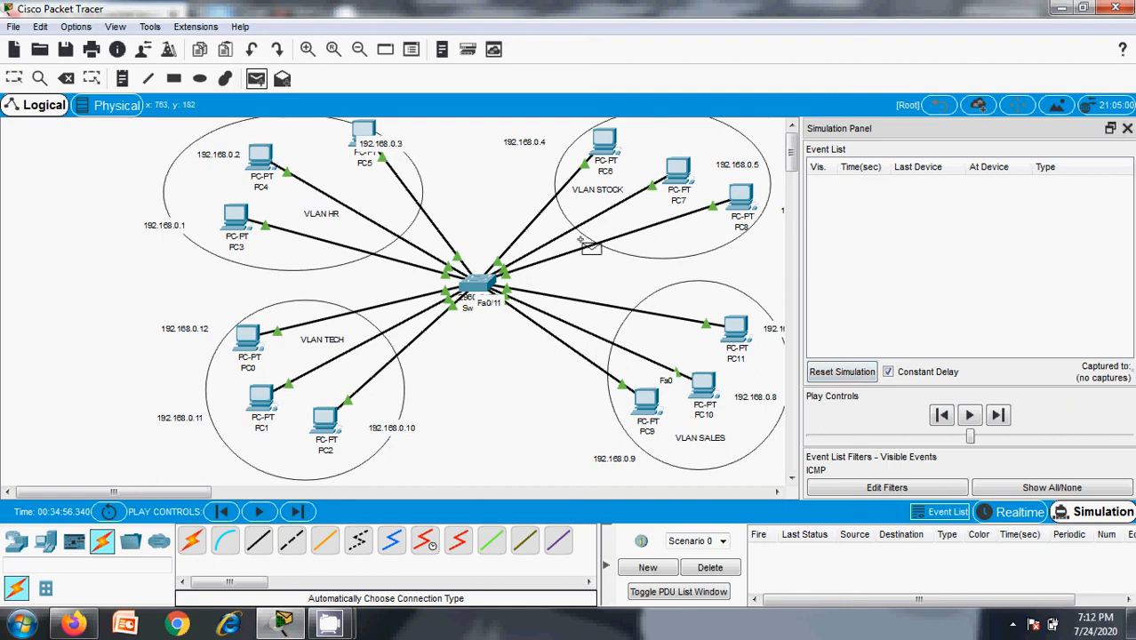
click(263, 158)
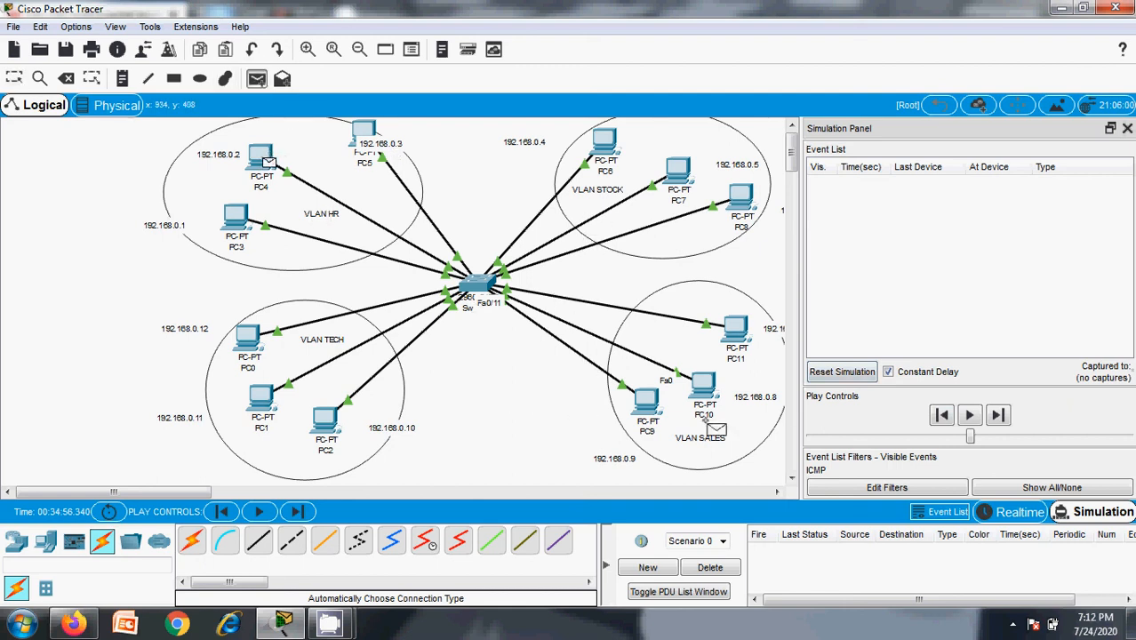
click(704, 391)
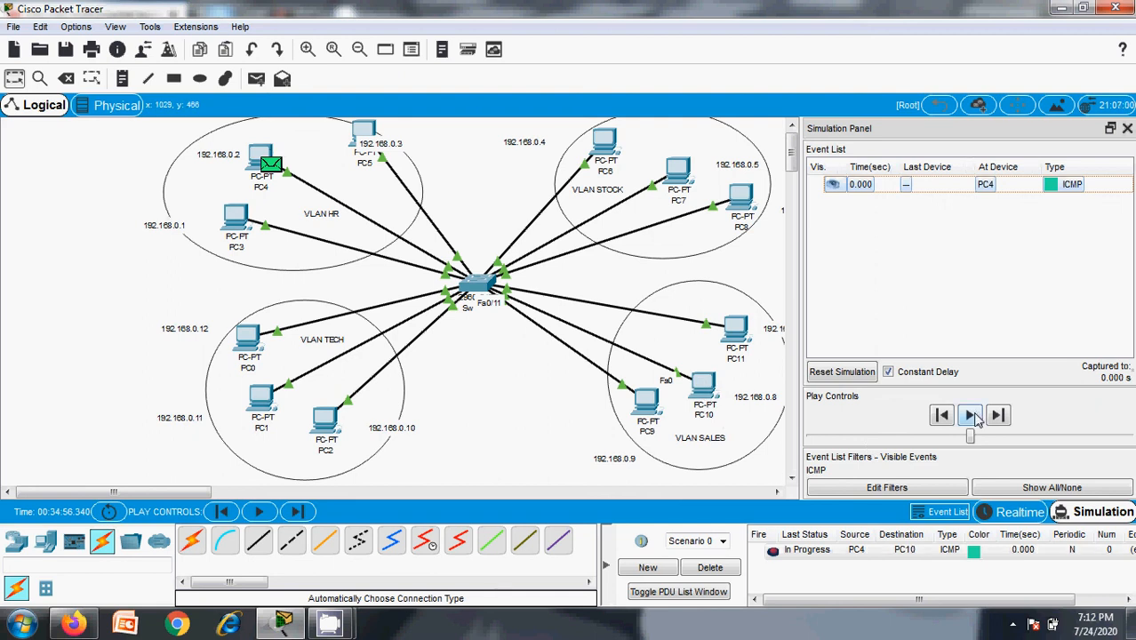
click(971, 416)
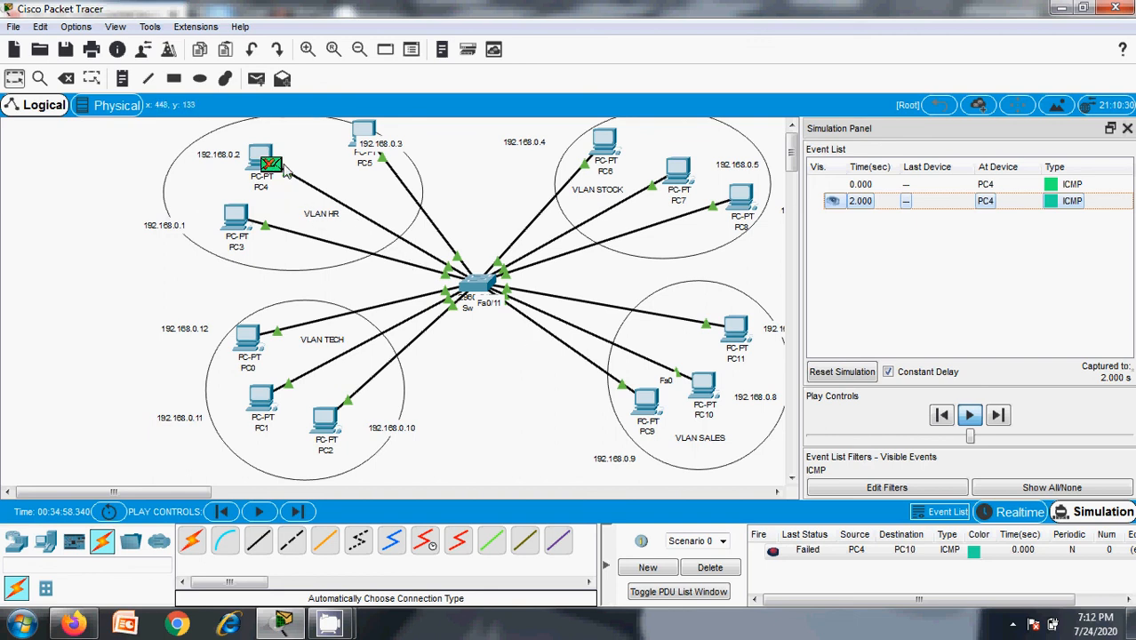
Clear the previous test and run a simple PDU from PC7 in VLAN STOCK to PC1 in VLAN TECH
click(721, 572)
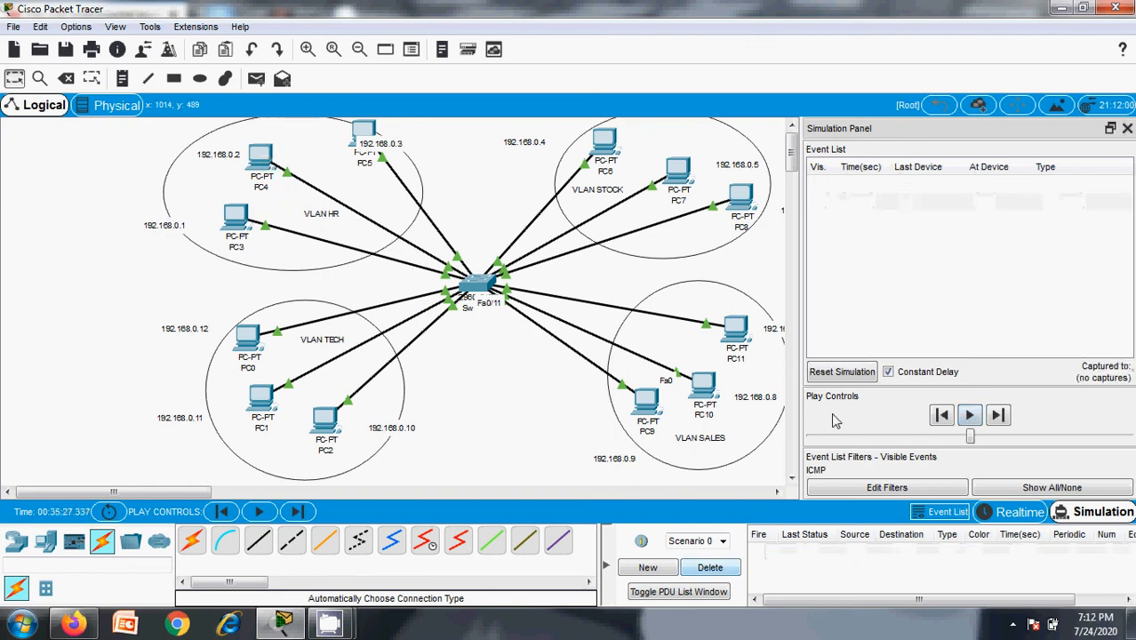
click(256, 78)
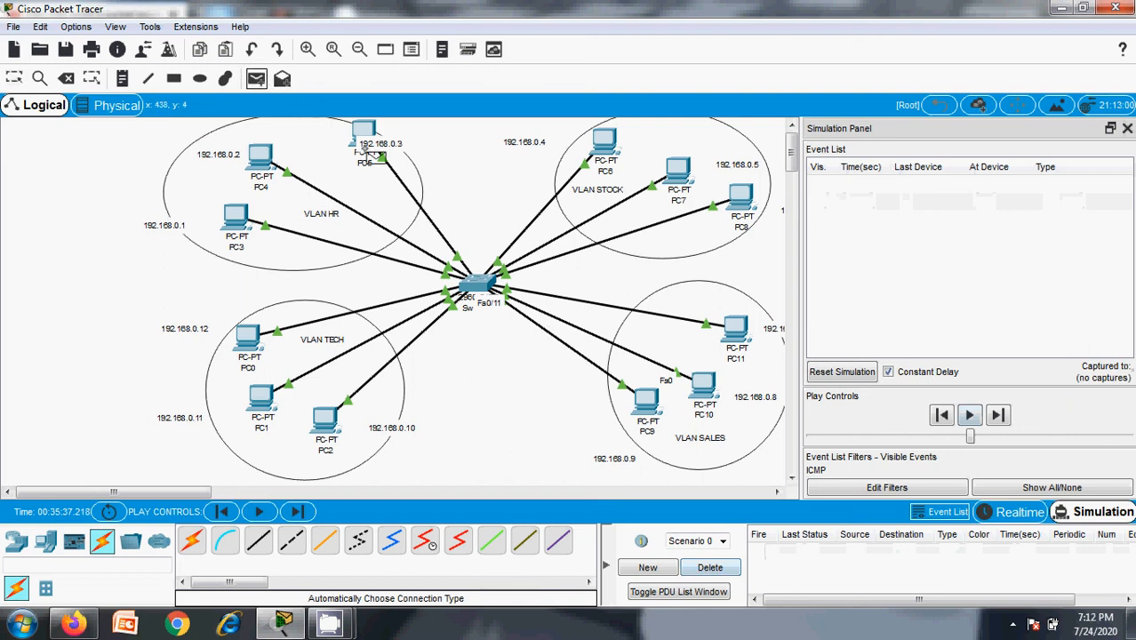
click(679, 173)
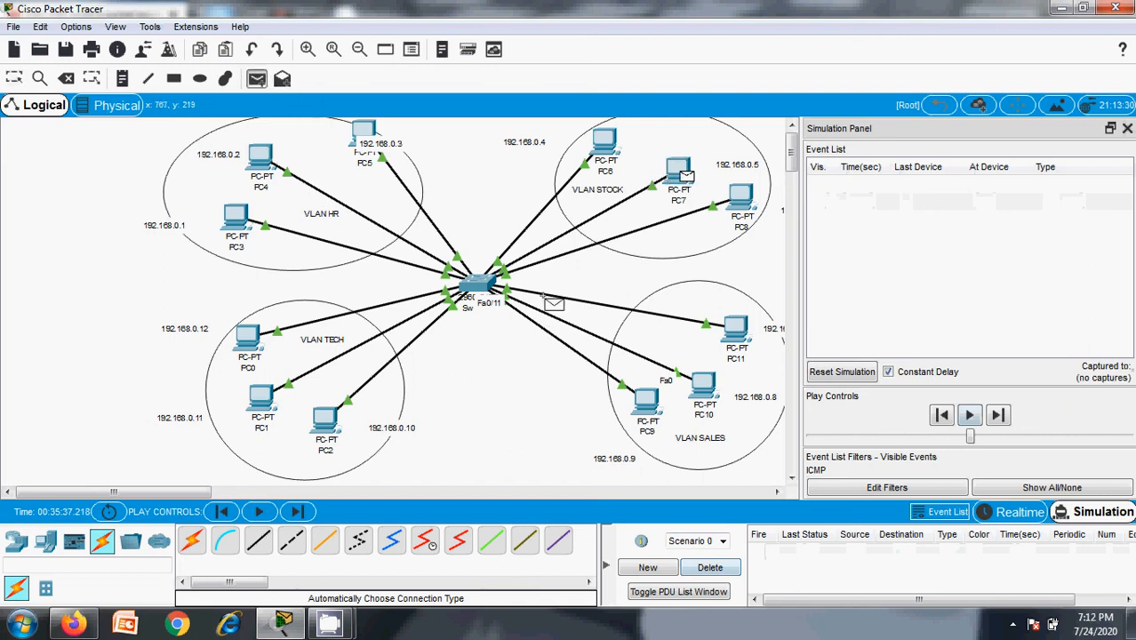
click(260, 402)
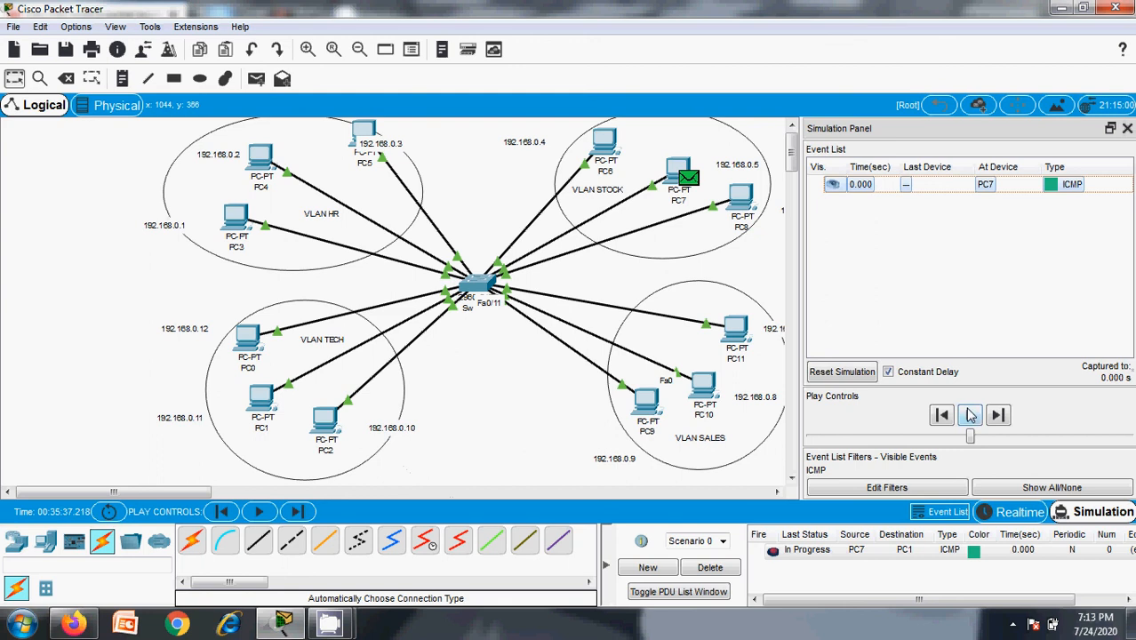
click(971, 415)
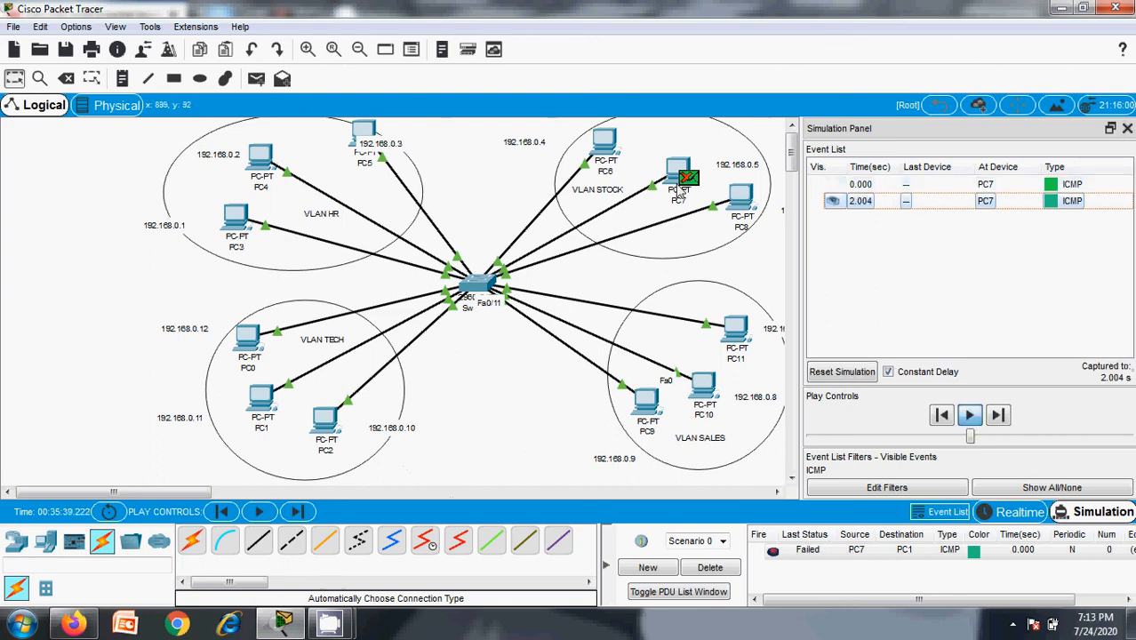
Replace the previous test with a simple PDU from PC10 in VLAN SALES to PC7 in VLAN STOCK, run it and close the simulation view
click(703, 567)
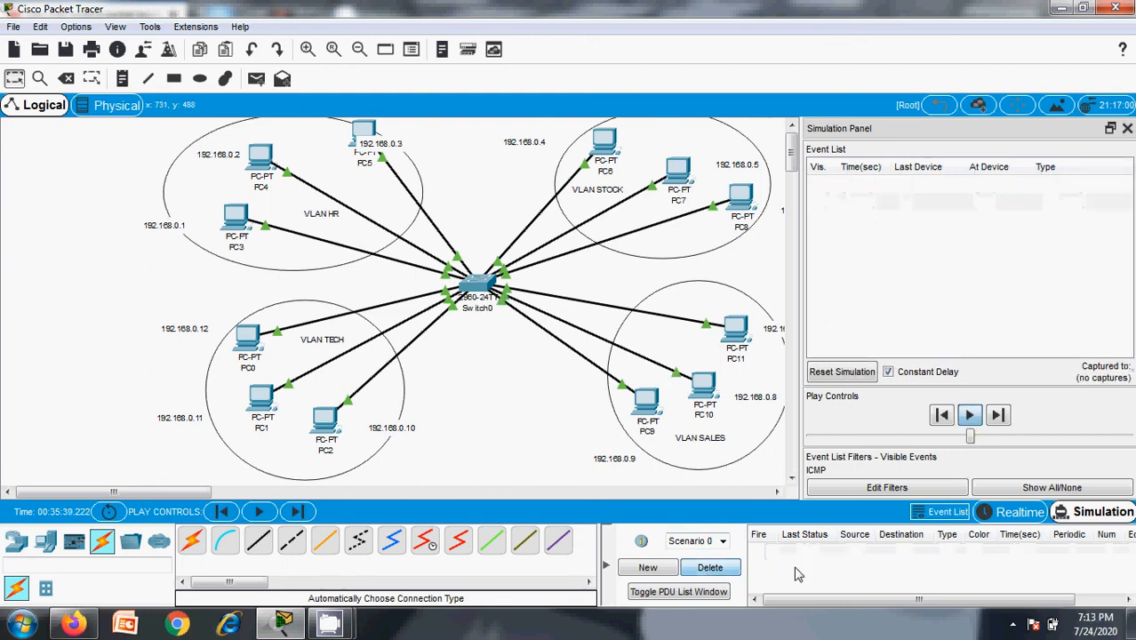
click(256, 78)
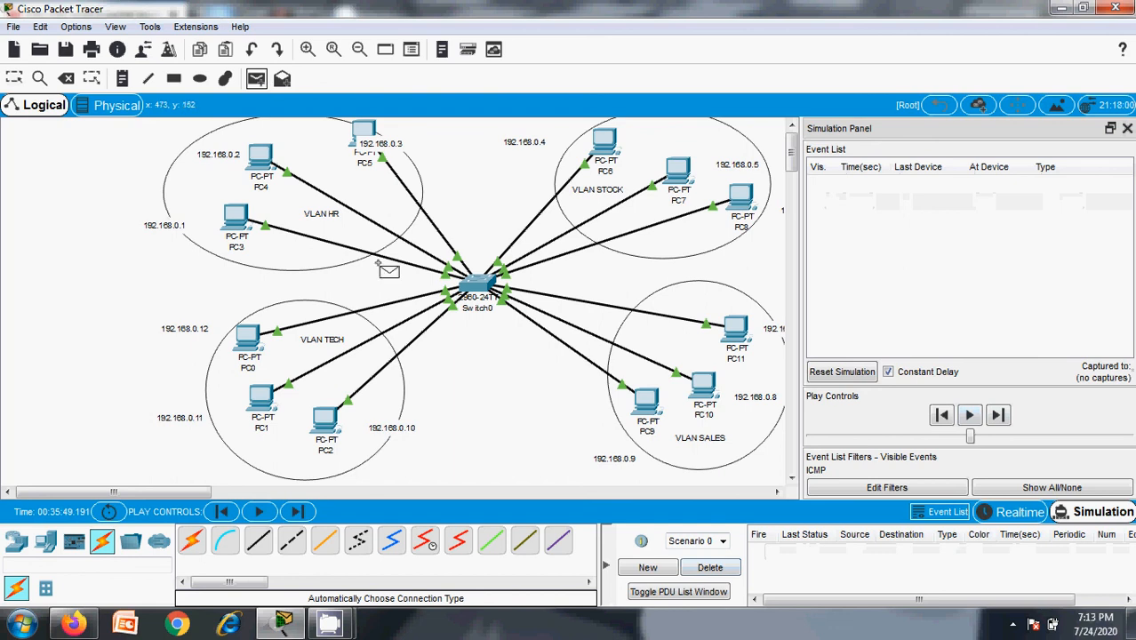
click(707, 387)
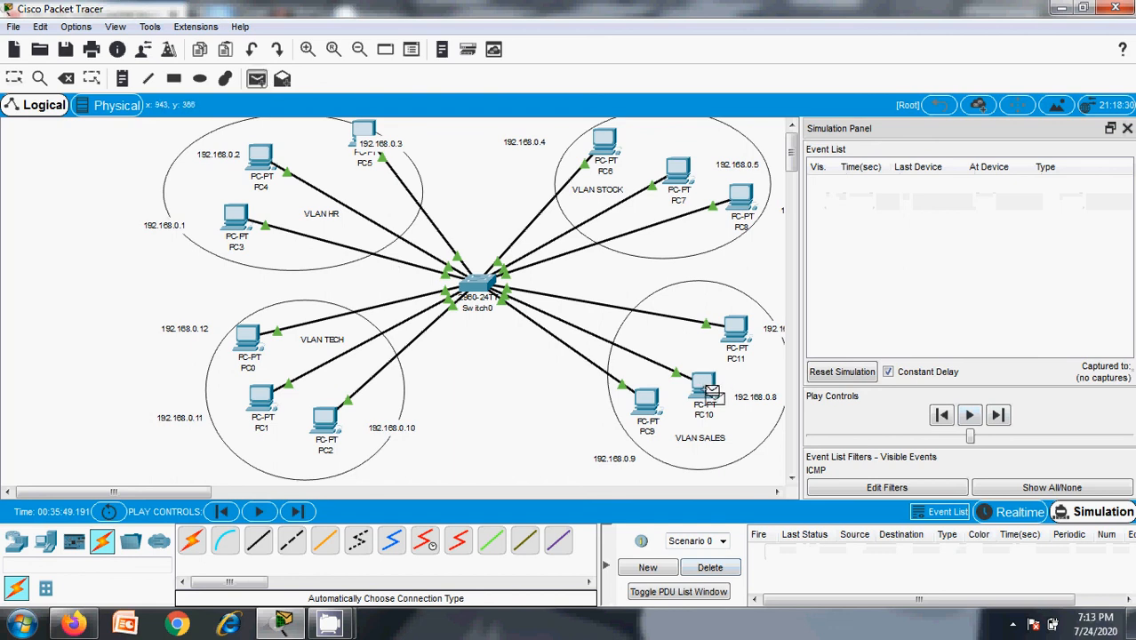
click(679, 178)
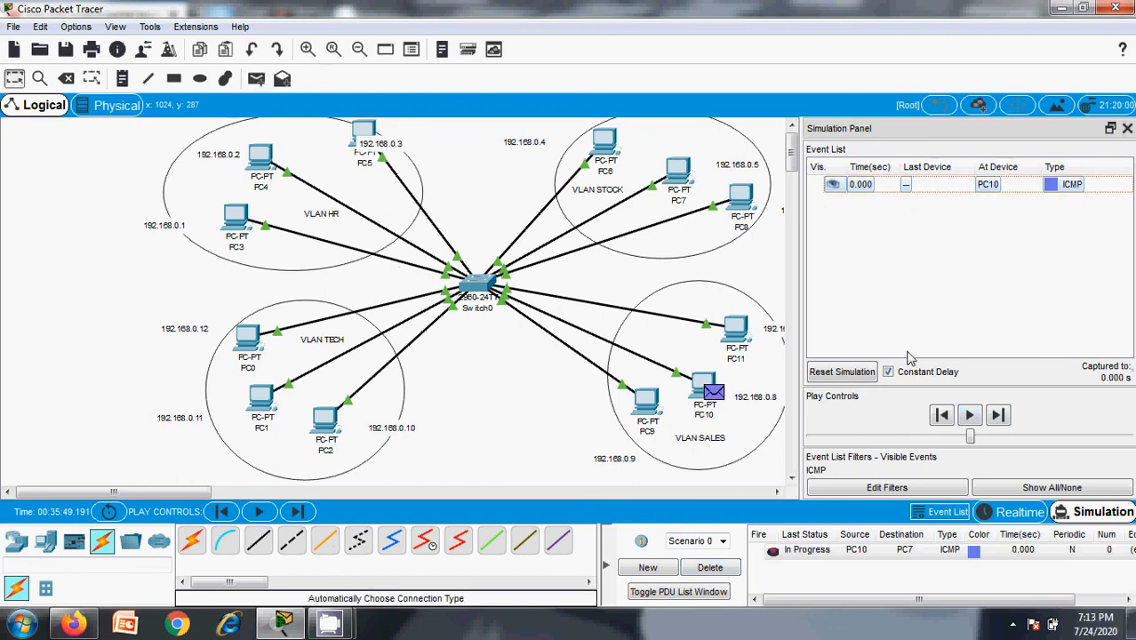
click(970, 415)
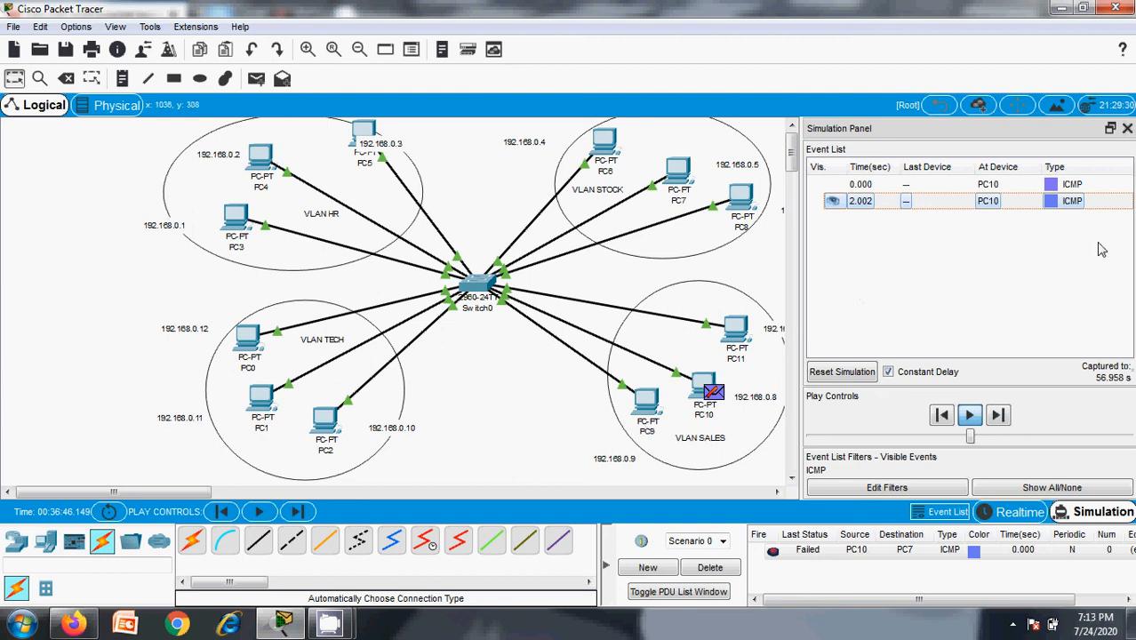
click(1127, 129)
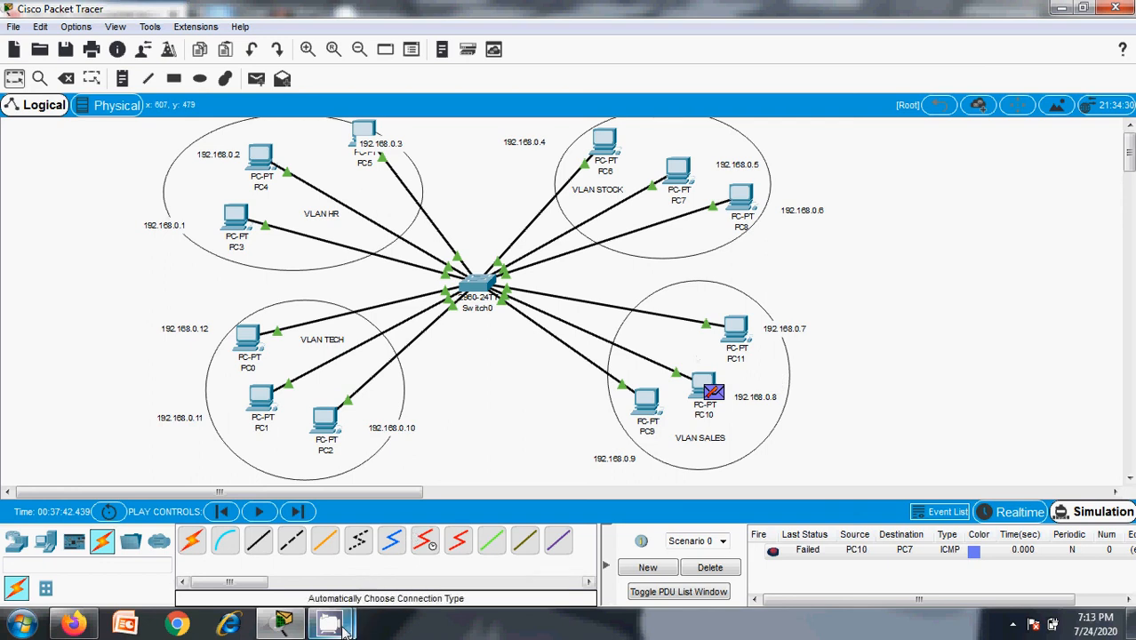
mouse_move(329, 622)
click(281, 560)
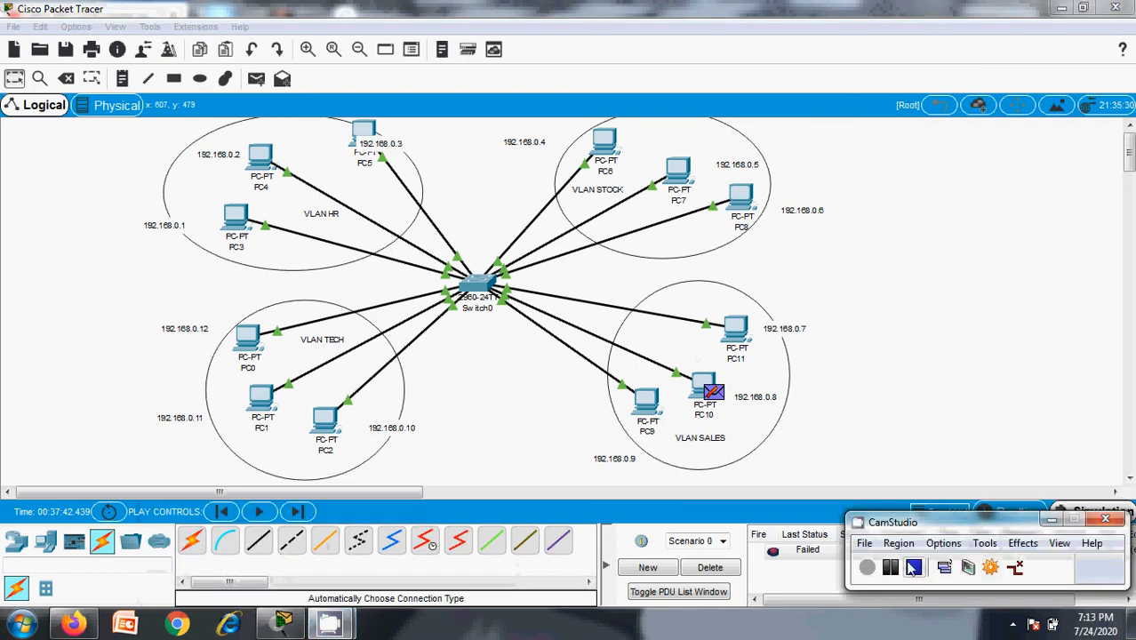